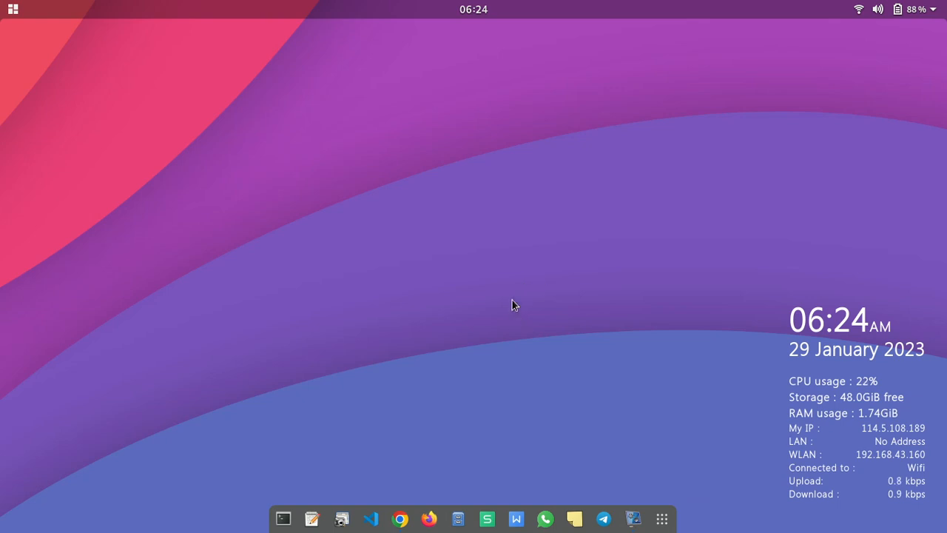
Bring the browser forward, open a new blank tab, and dismiss the inventaris.sql download notice
click(399, 519)
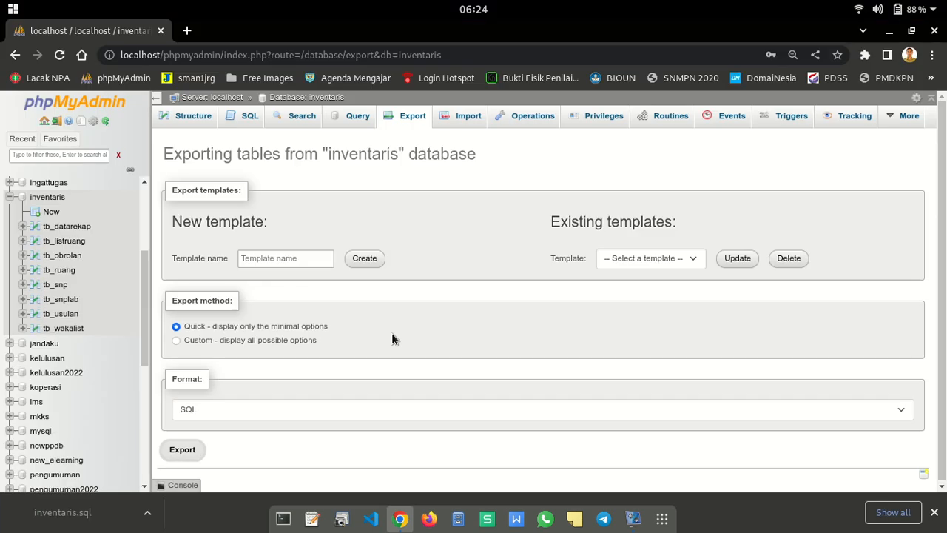
click(188, 30)
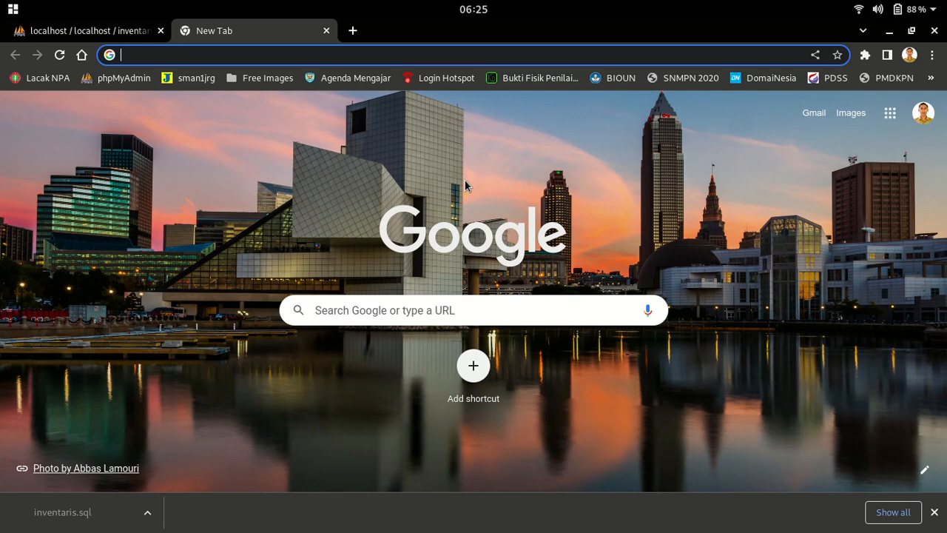
click(934, 512)
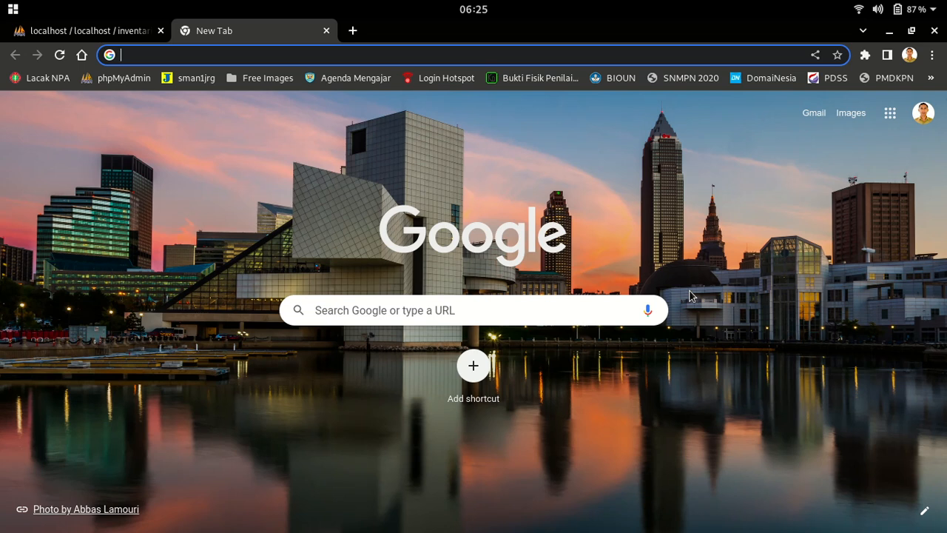
Enter the address github.com/gurumuda in the new tab's address bar
text(gu)
key(BackSpace)
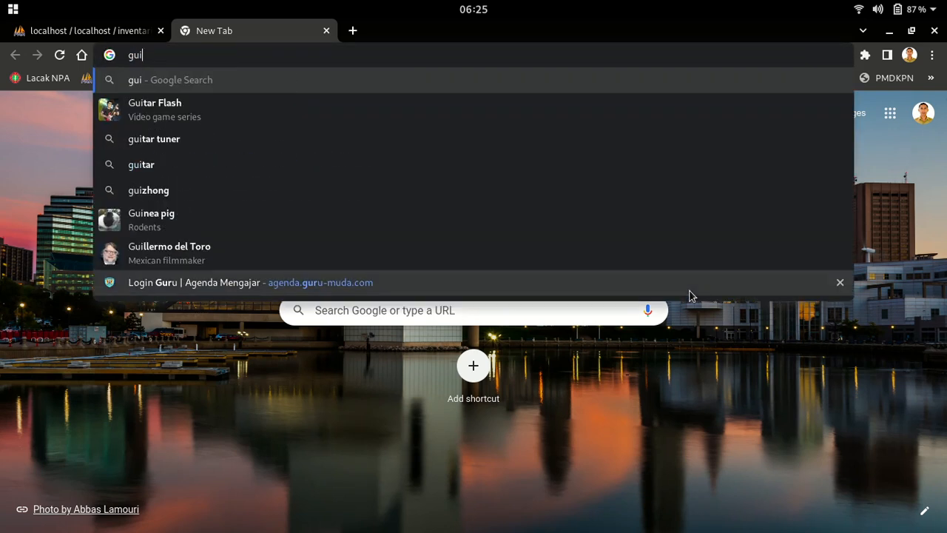
text(it)
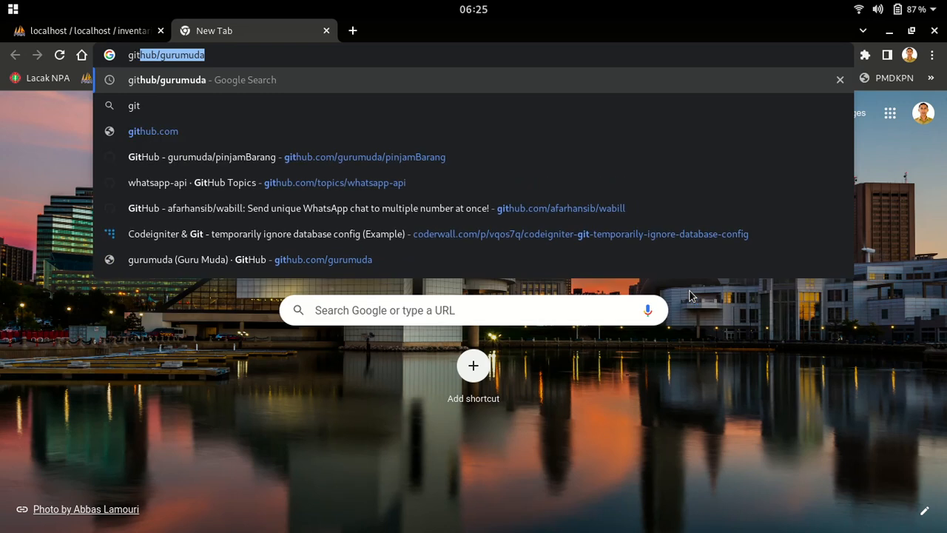
key(Right)
key(Left)
key(Left)
key(Left)
key(Left)
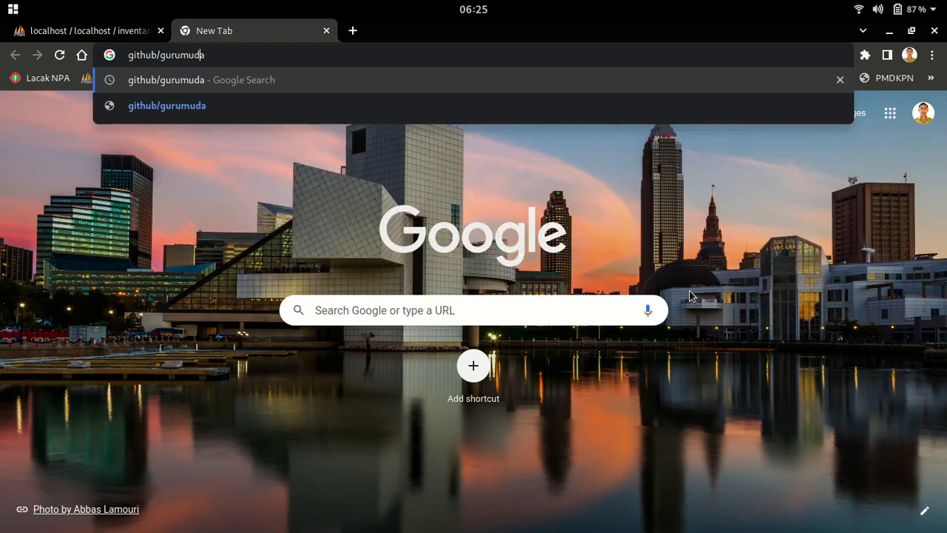
key(Left)
key(Left)
key(Left)
key(Left)
key(Left)
text(.com)
Load the gurumuda profile, list its repositories, and open inventaris
key(Return)
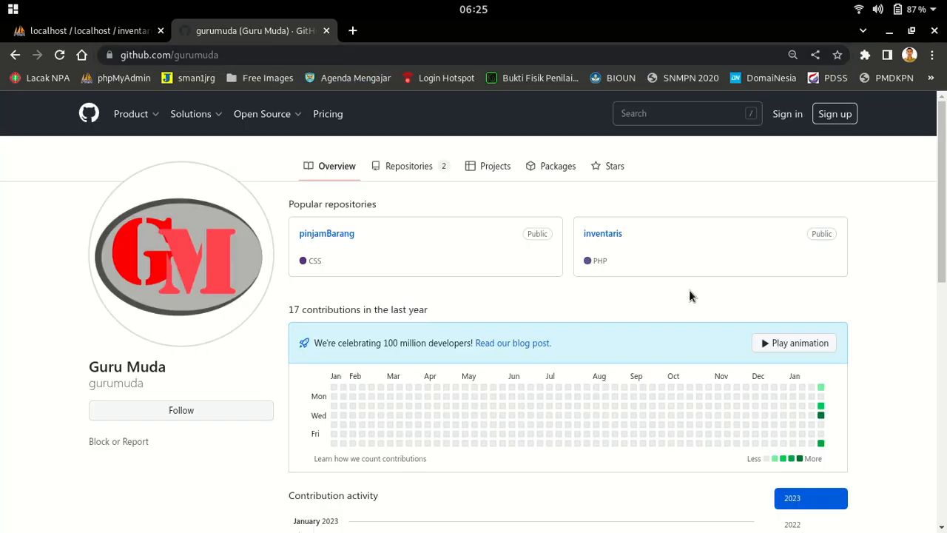
click(413, 167)
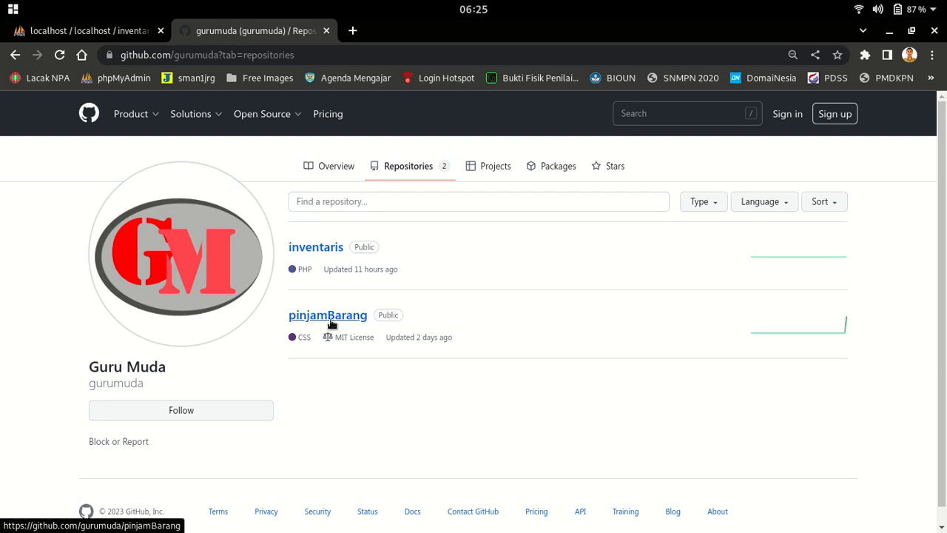
click(317, 251)
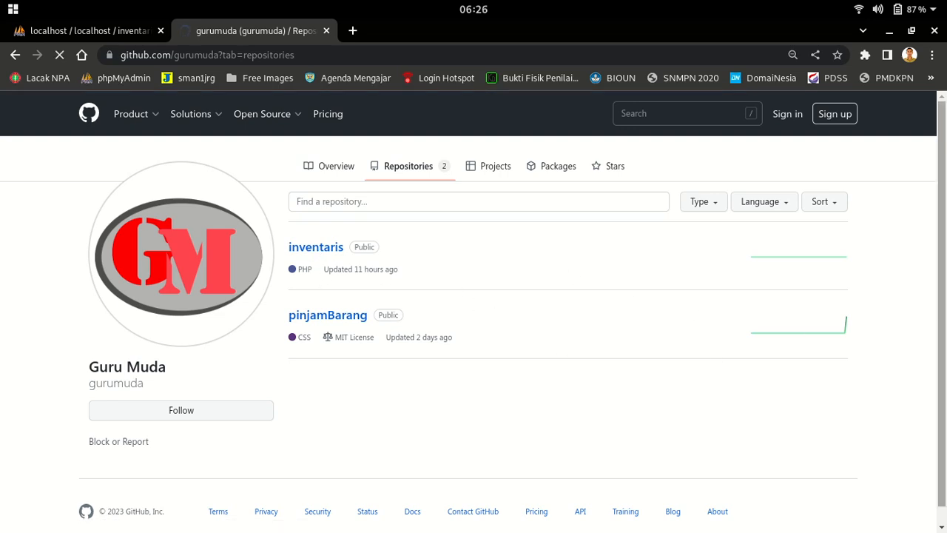
Scroll to the README's Installasi section and copy the git clone command
scroll(933, 302, down, 5)
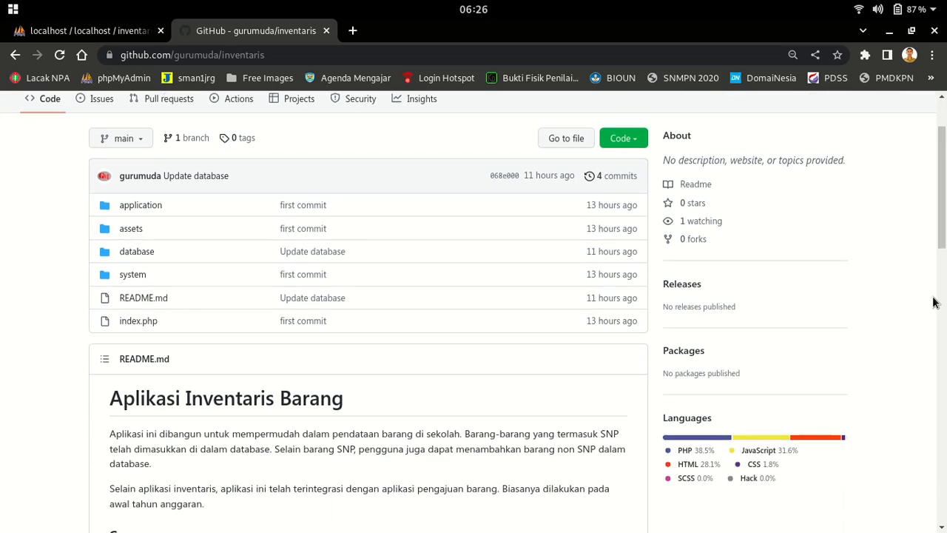
scroll(933, 302, down, 4)
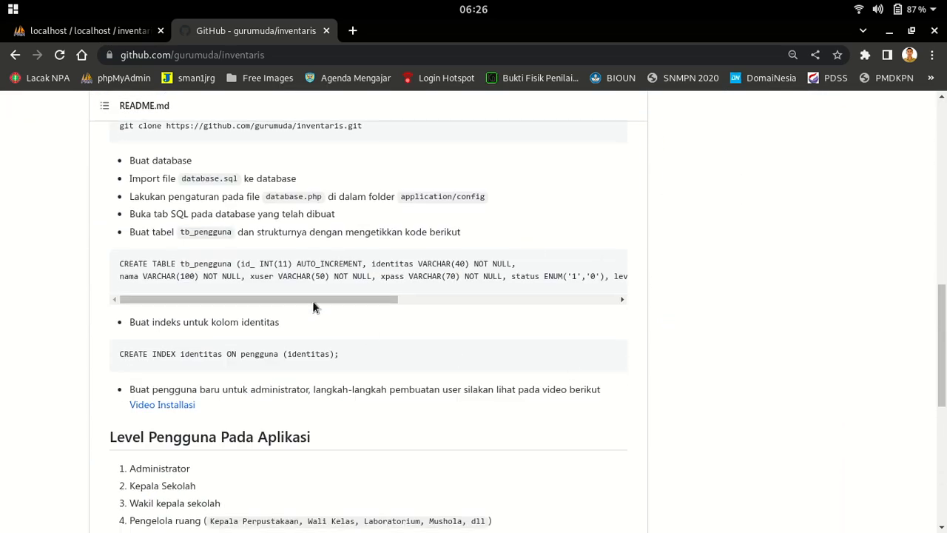
scroll(514, 355, down, 6)
scroll(436, 362, up, 8)
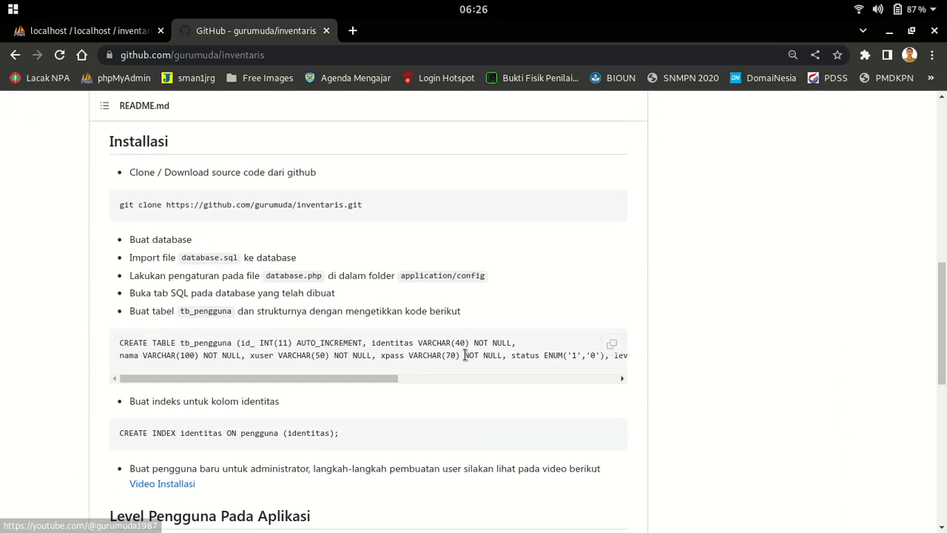
mouse_move(601, 218)
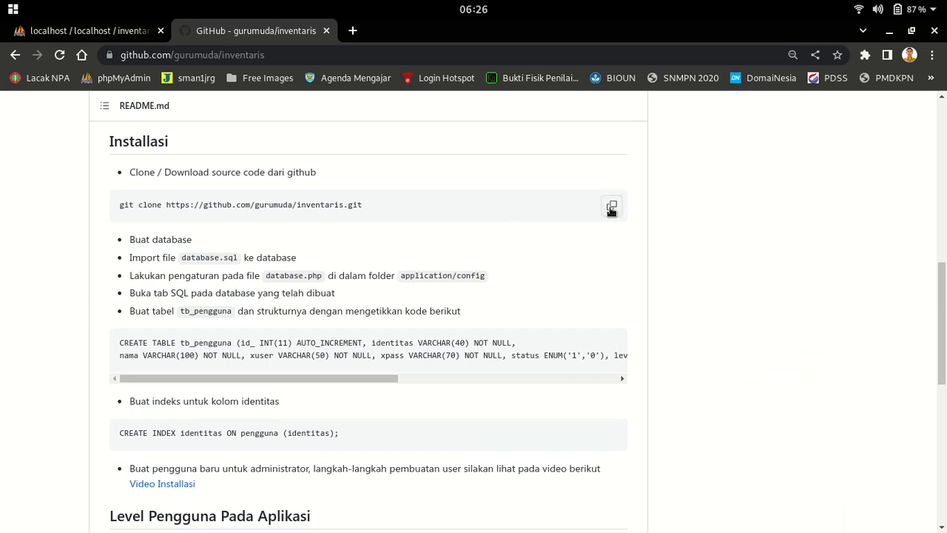
mouse_move(582, 530)
click(613, 208)
Scroll back up the repository page and launch the Files file manager
scroll(362, 333, up, 3)
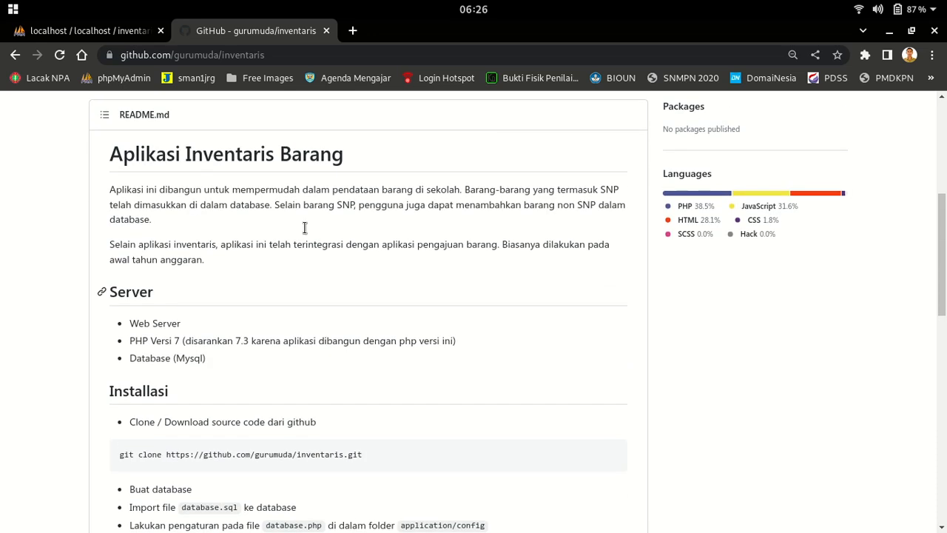
scroll(427, 333, up, 5)
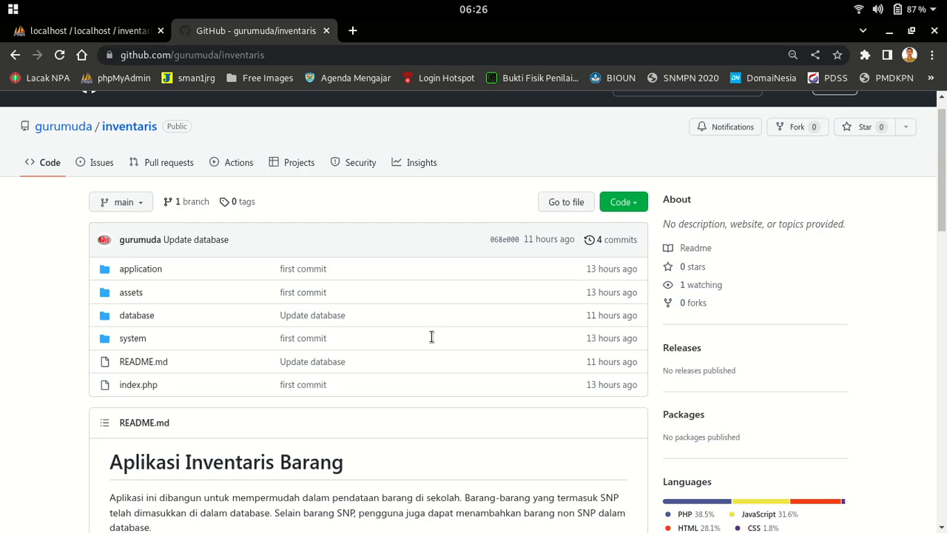
scroll(439, 337, down, 5)
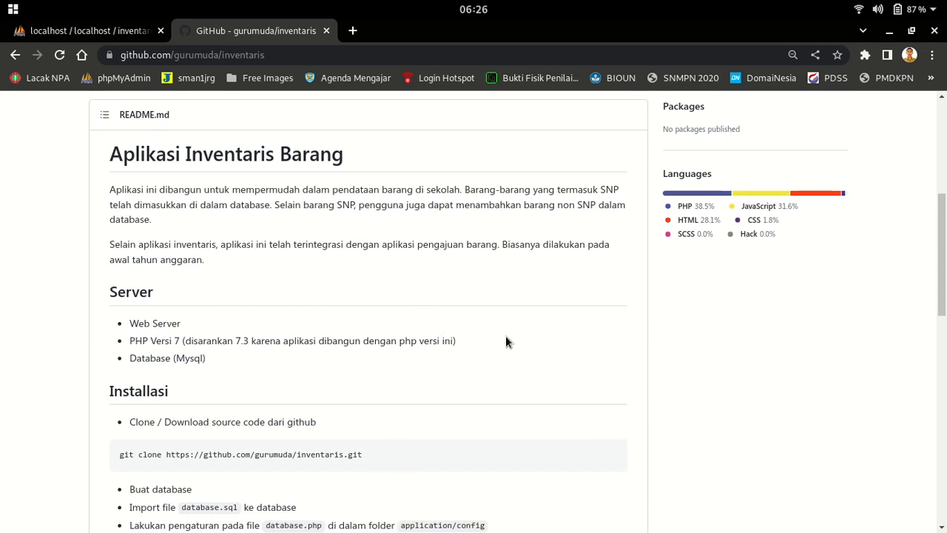
scroll(376, 153, up, 3)
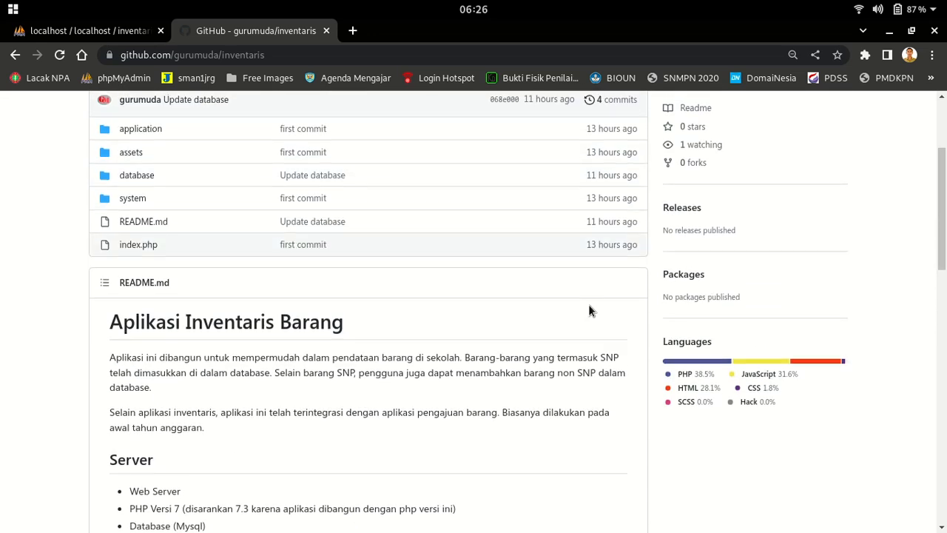
scroll(534, 199, up, 3)
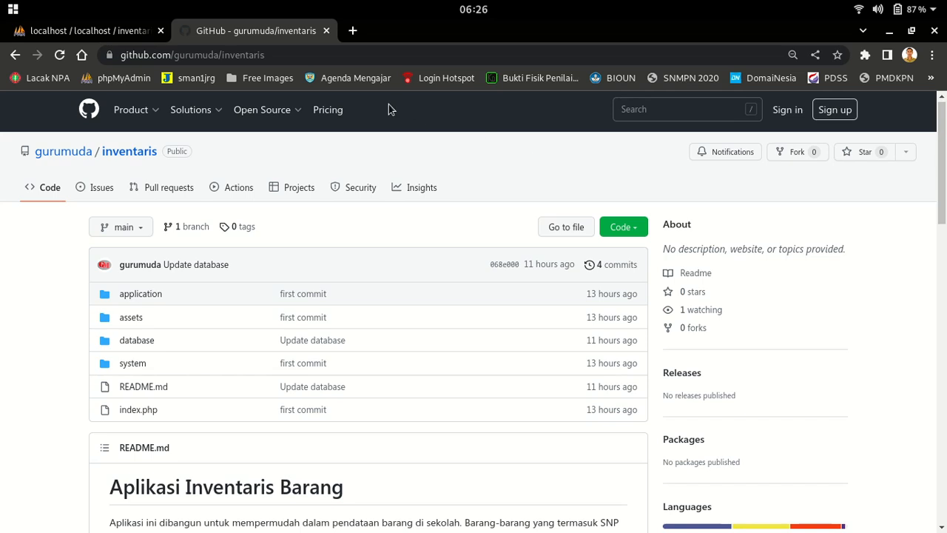
mouse_move(475, 509)
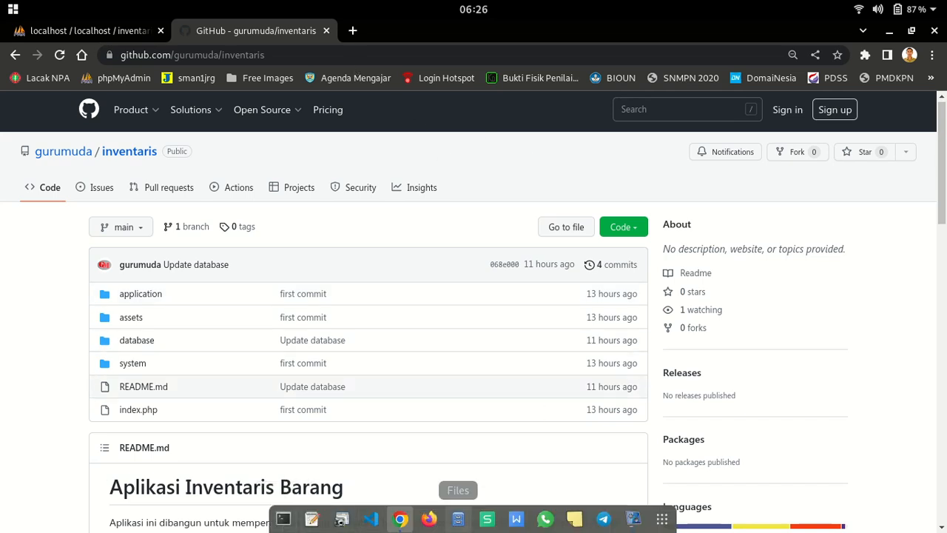
click(458, 518)
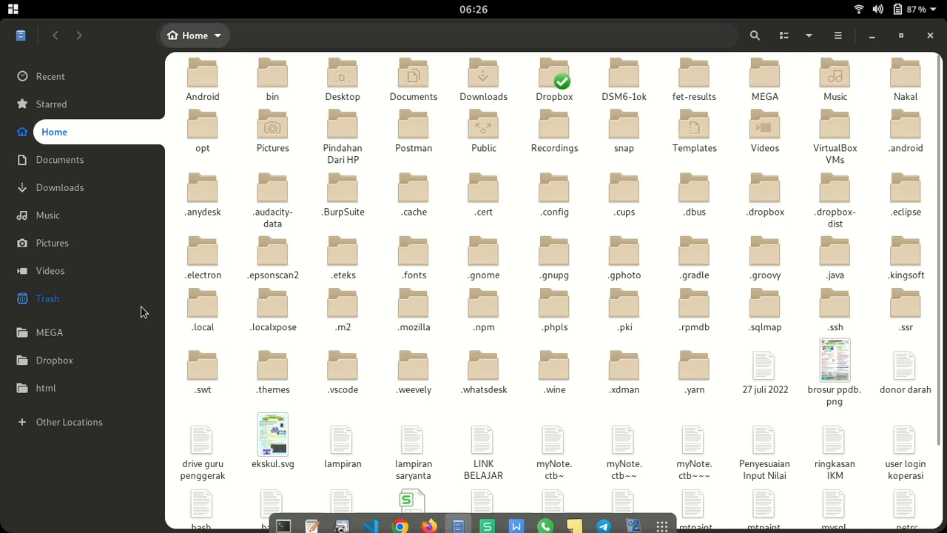
Go to the html folder in Files and open a terminal in /var/www/html
click(59, 388)
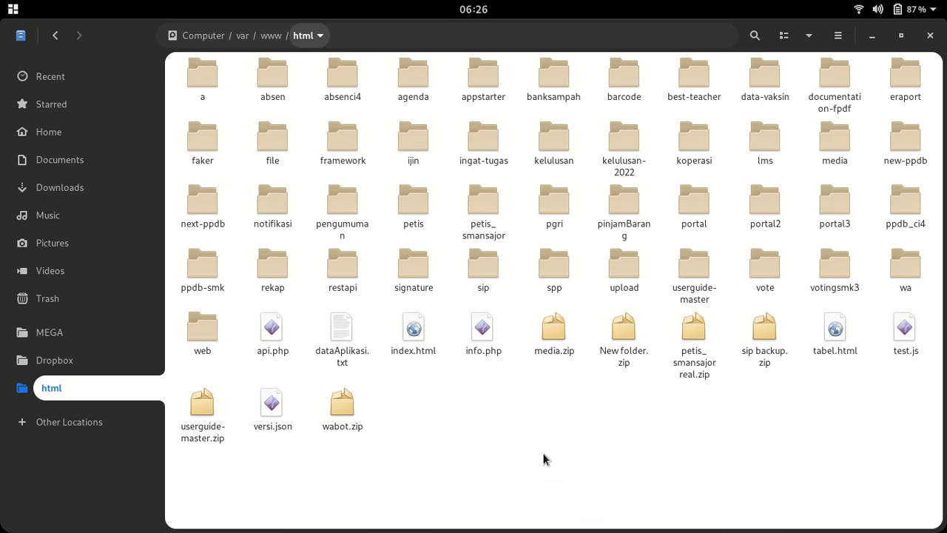
right_click(484, 418)
click(533, 411)
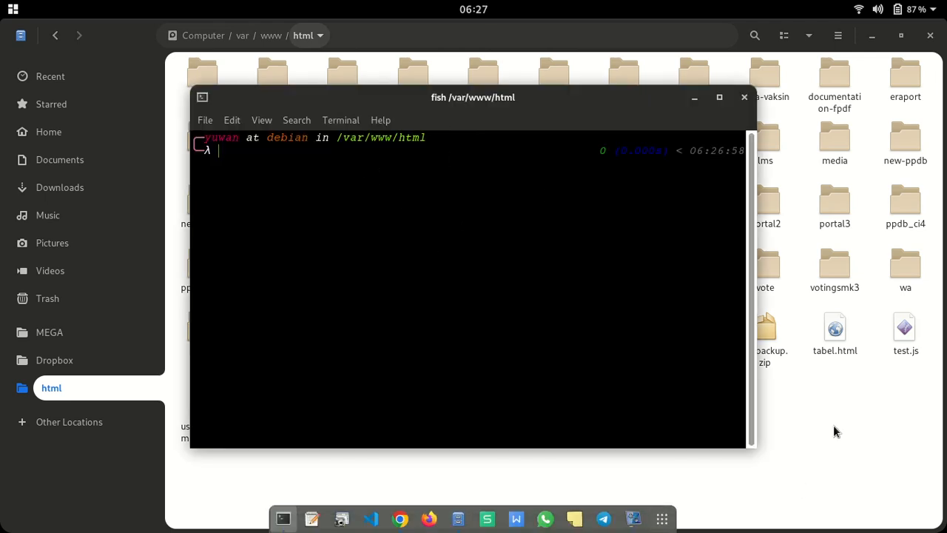
Close the first terminal and reopen a terminal in /var/www/html from Files
click(744, 97)
right_click(598, 406)
click(619, 405)
Paste and run the git clone command for the inventaris repository, then check it finished
right_click(256, 160)
click(306, 214)
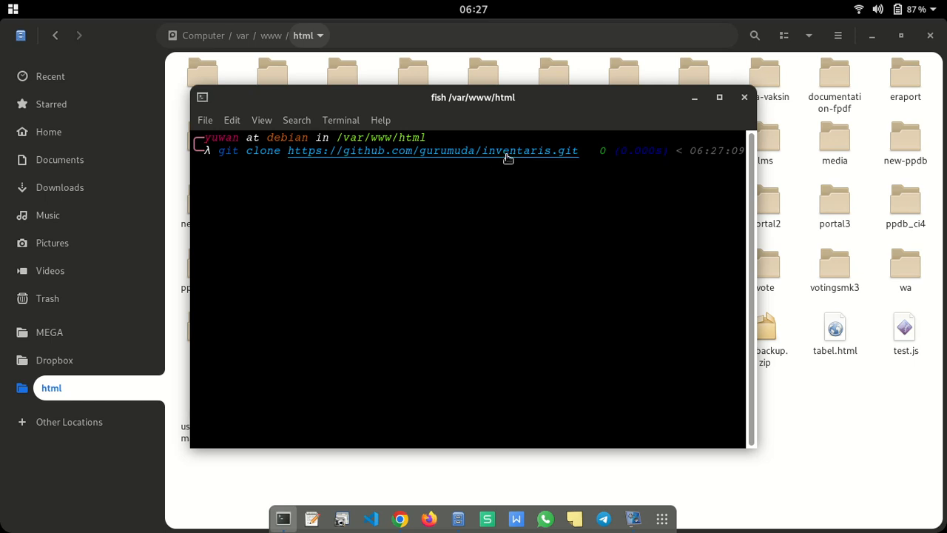
drag(586, 97, 618, 123)
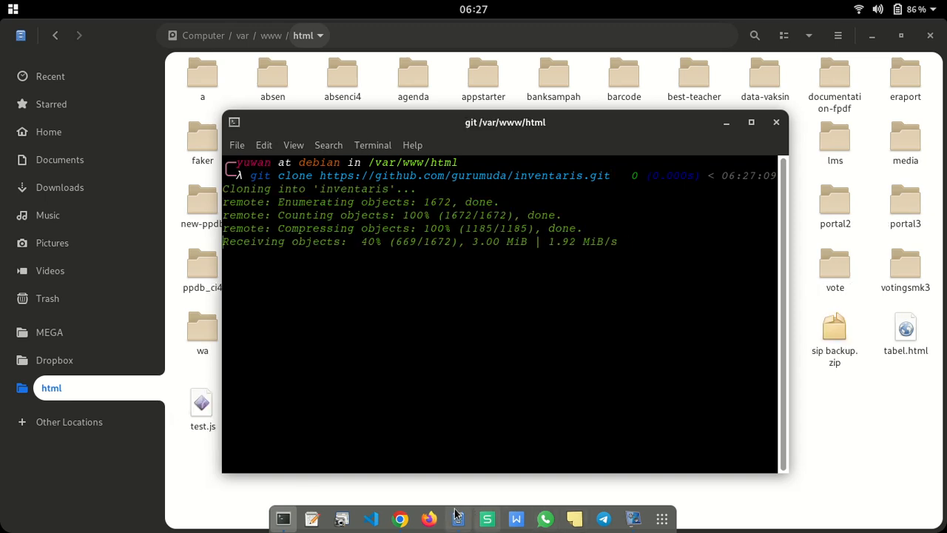
click(399, 518)
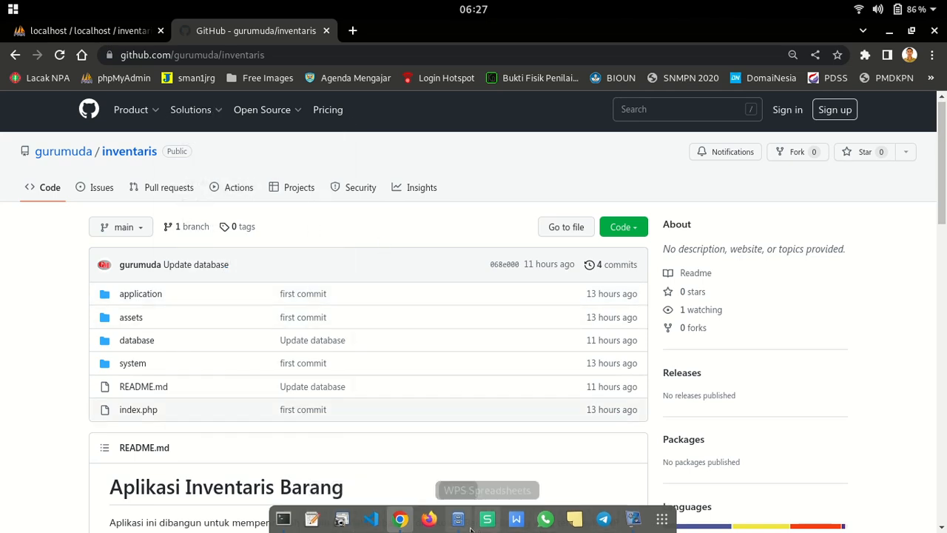
click(284, 518)
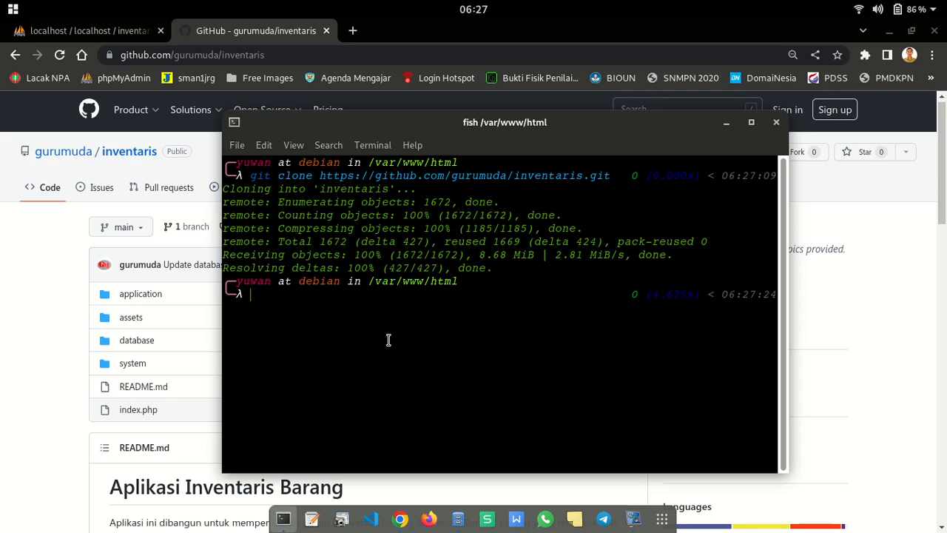
Scroll the GitHub README to the Installasi section, then switch back to the phpMyAdmin tab
click(31, 278)
scroll(548, 379, down, 5)
scroll(308, 318, down, 1)
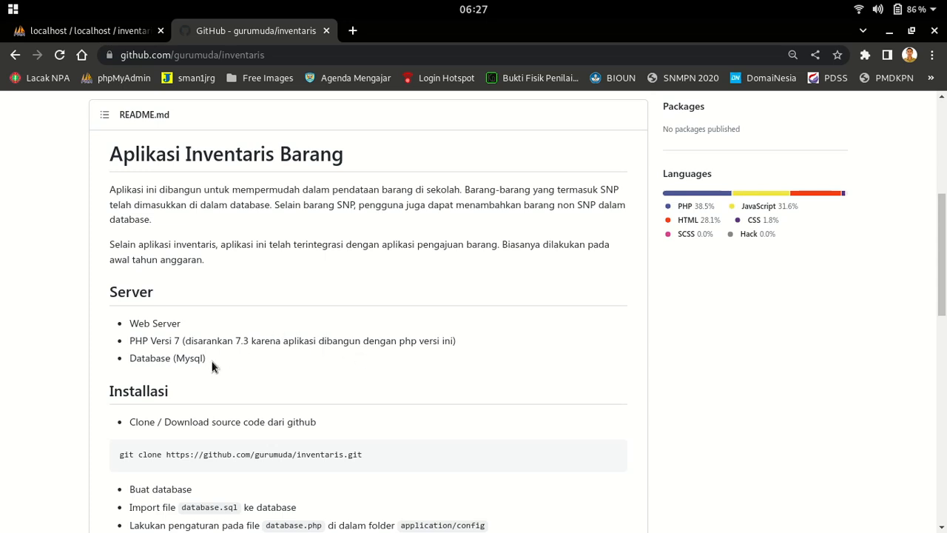
scroll(345, 391, down, 4)
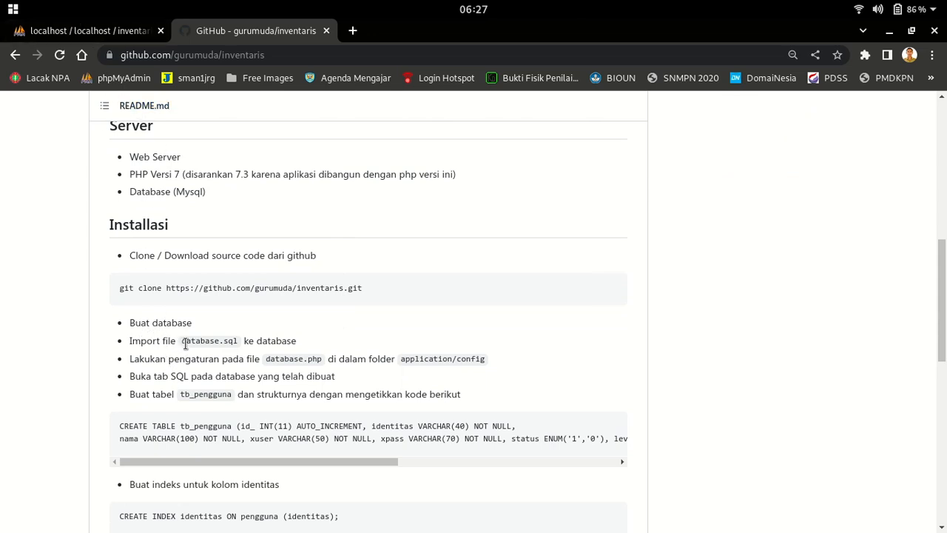
click(69, 30)
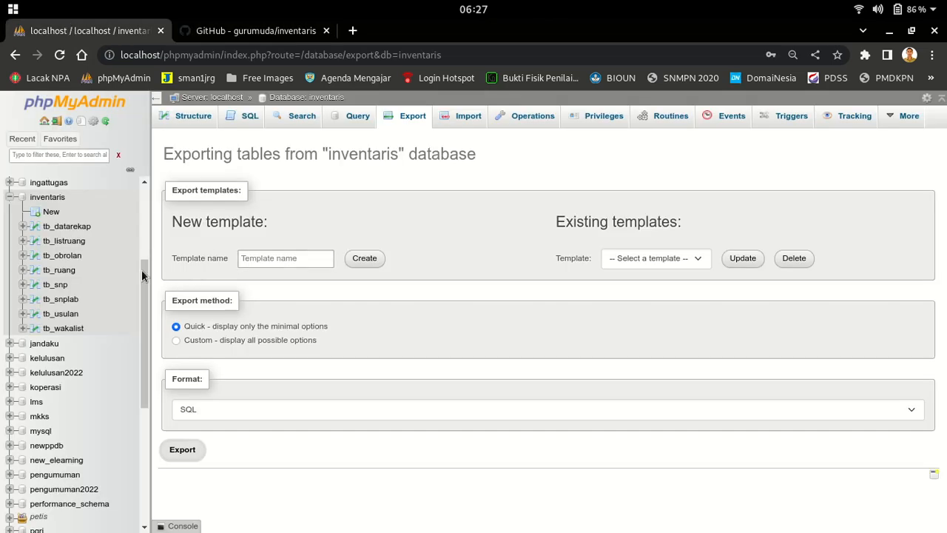
Create a new empty database named newInventaris
click(10, 197)
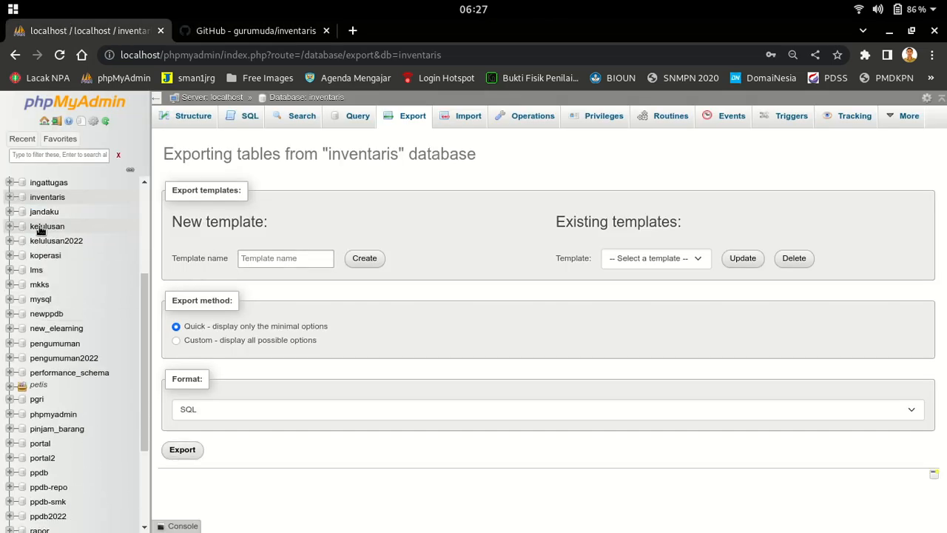
scroll(122, 363, up, 3)
scroll(118, 355, up, 1)
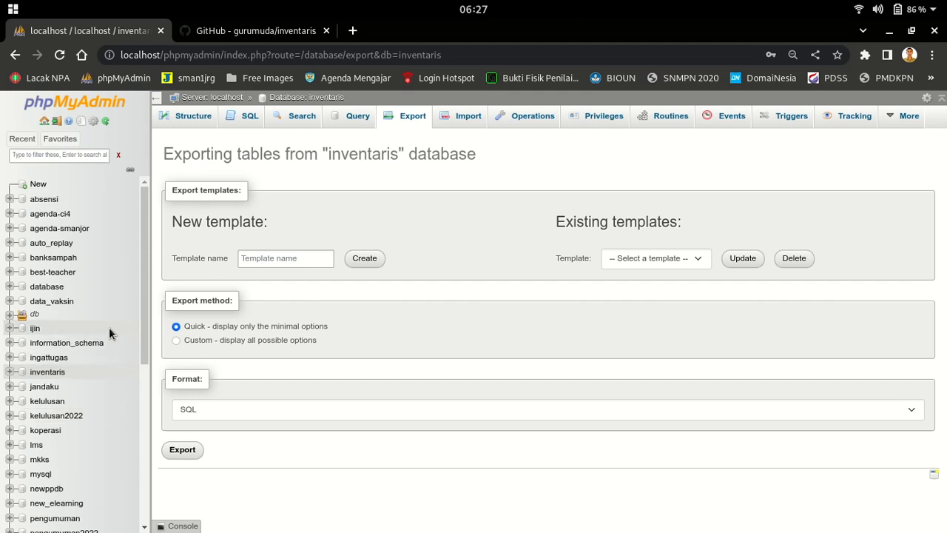
click(38, 185)
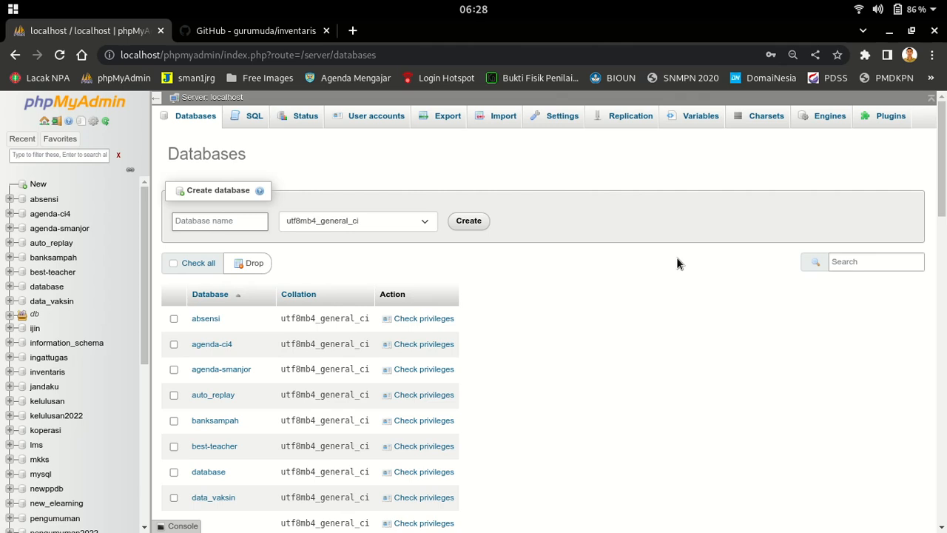
text(newInventaris)
click(482, 222)
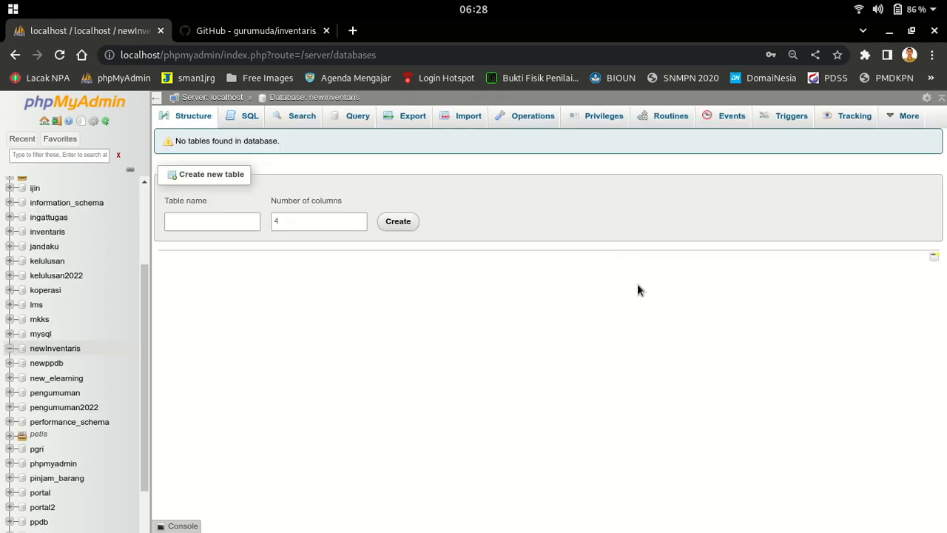
Open newInventaris and go to its Import page
click(59, 205)
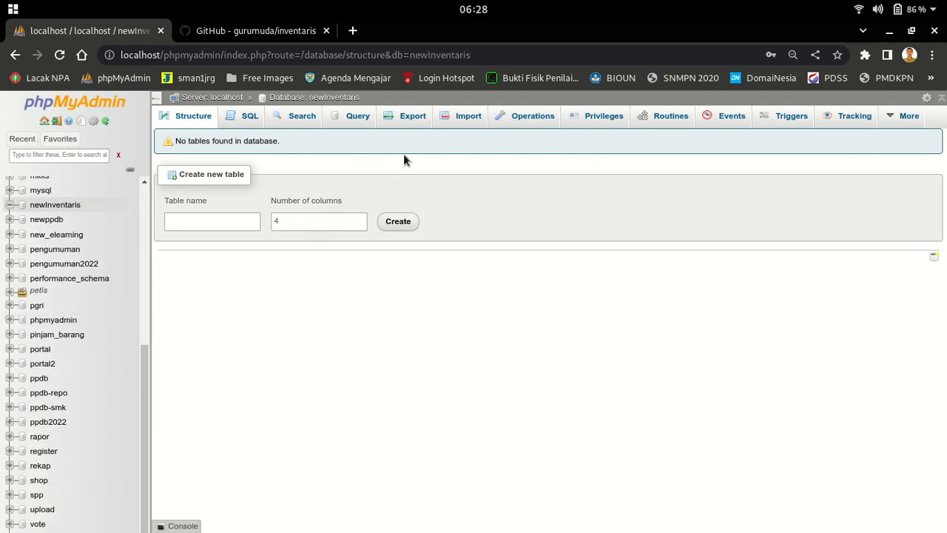
click(467, 117)
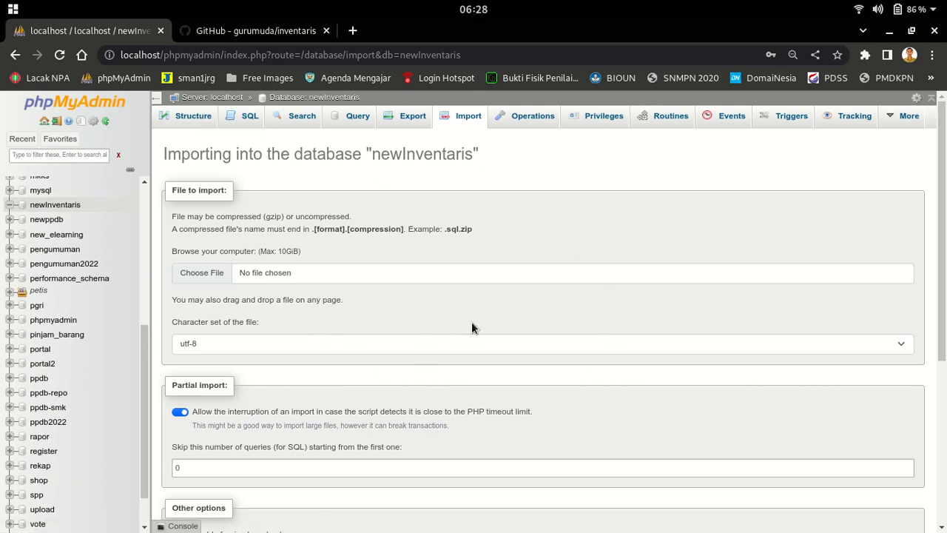
scroll(494, 315, down, 3)
scroll(493, 316, up, 2)
Choose /var/www/html/inventaris/database/database.sql as the import file
click(207, 190)
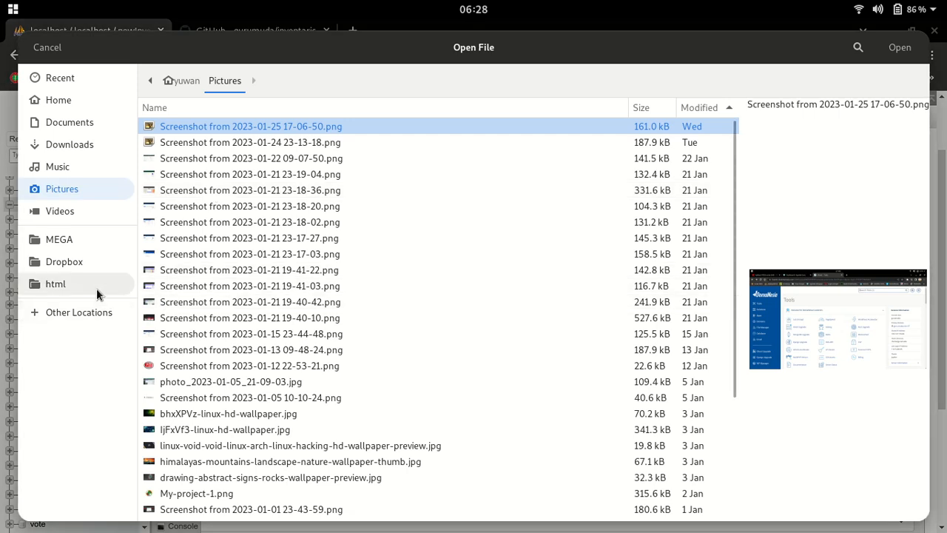
click(77, 282)
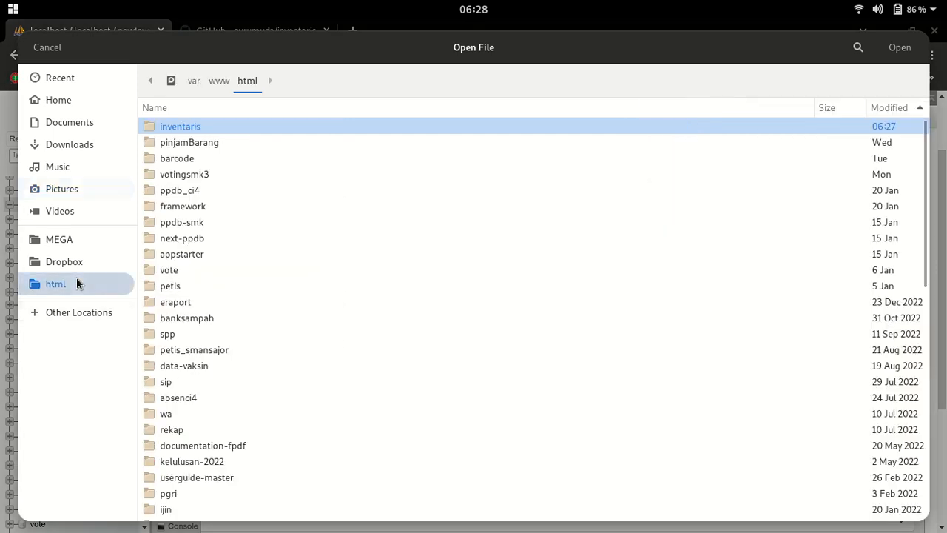
double_click(169, 130)
mouse_move(550, 522)
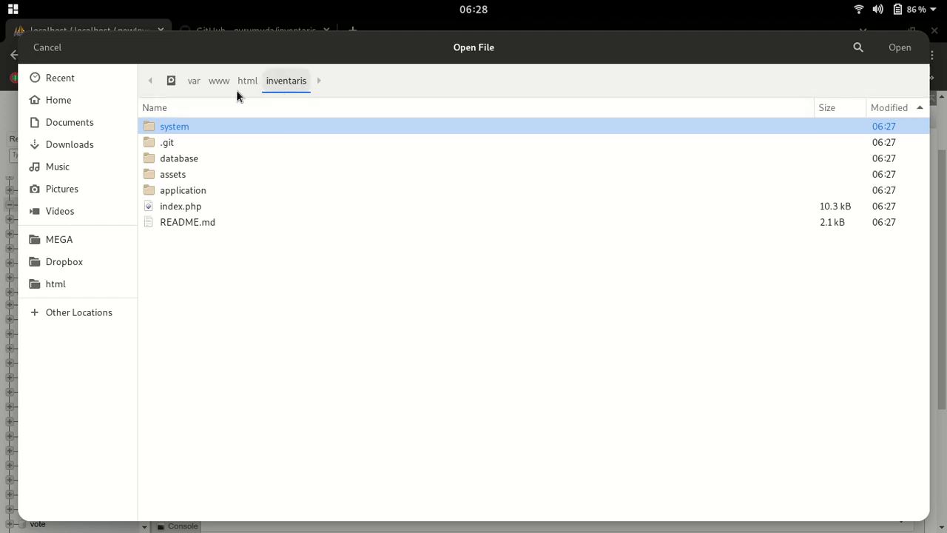
double_click(181, 161)
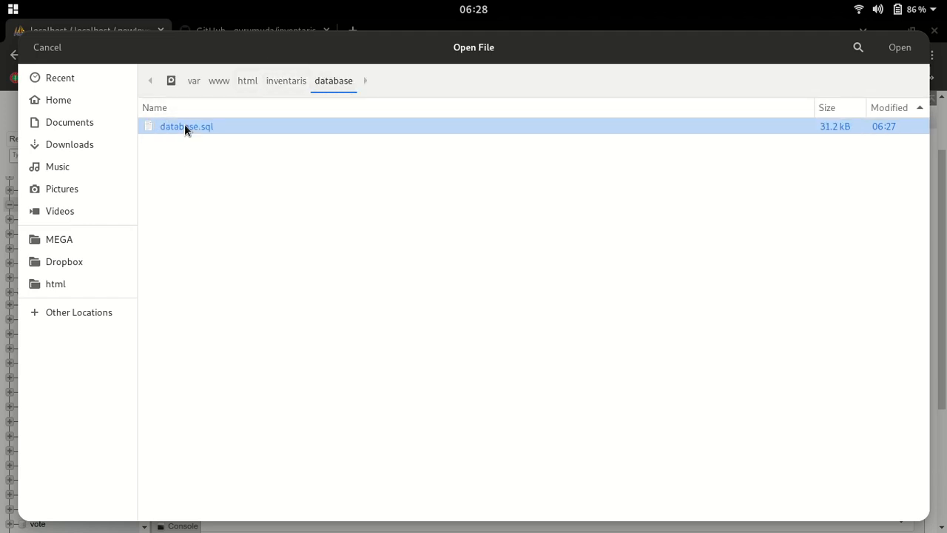
click(897, 53)
Run the import into newInventaris, view its eight new tables, and switch to GitHub
scroll(473, 203, down, 5)
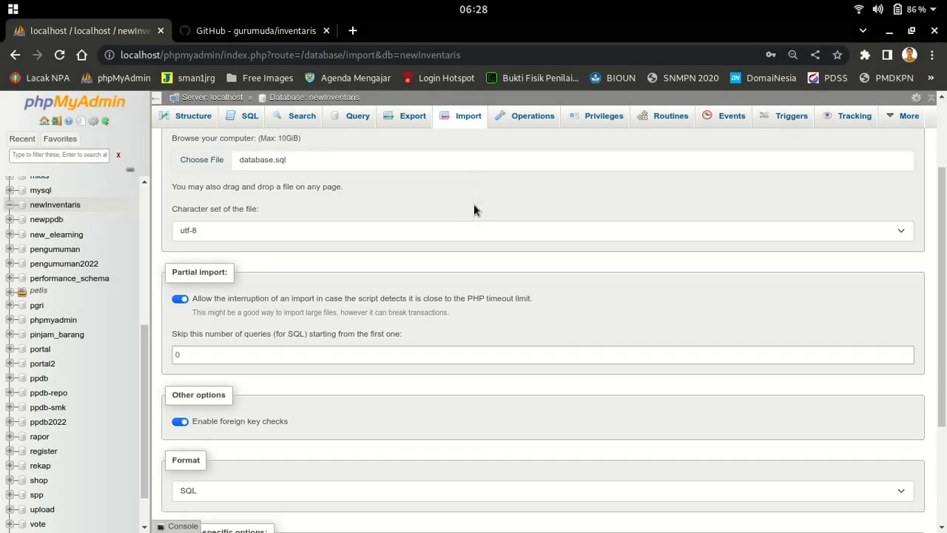
click(182, 490)
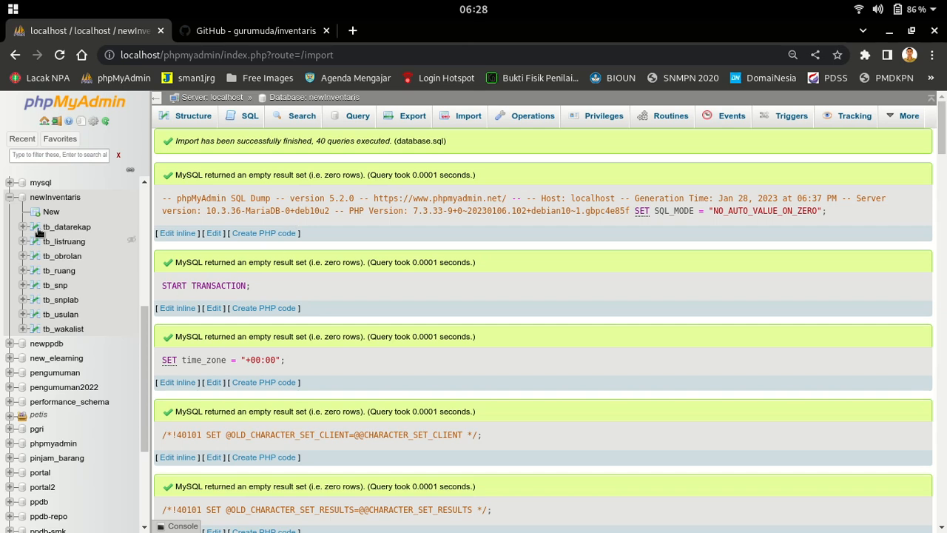
click(53, 197)
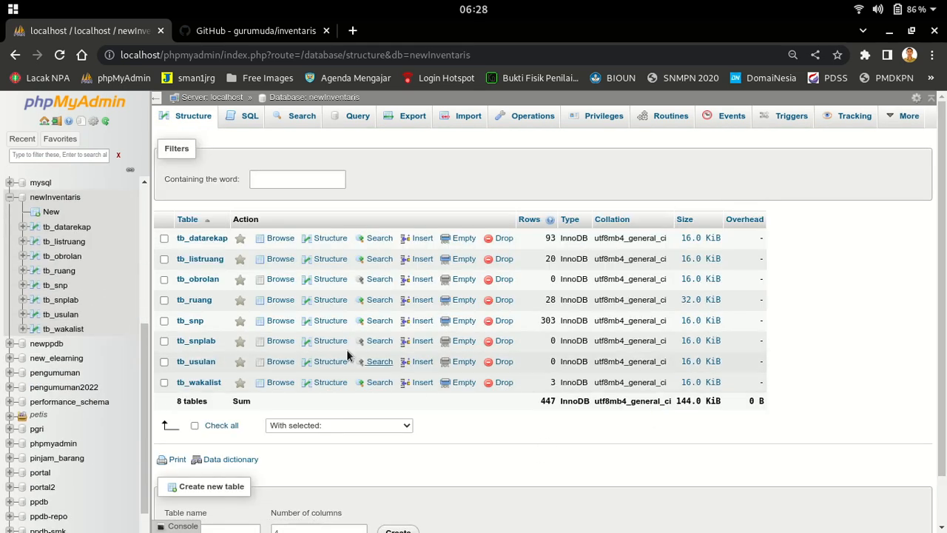
click(210, 33)
Find the tb_pengguna CREATE TABLE code block in the README and copy it
scroll(721, 303, down, 2)
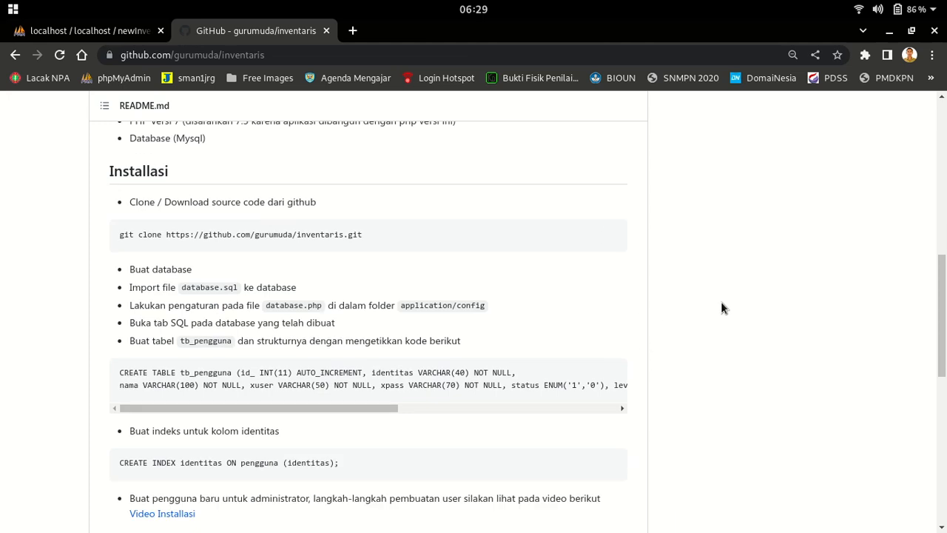
drag(366, 378, 258, 420)
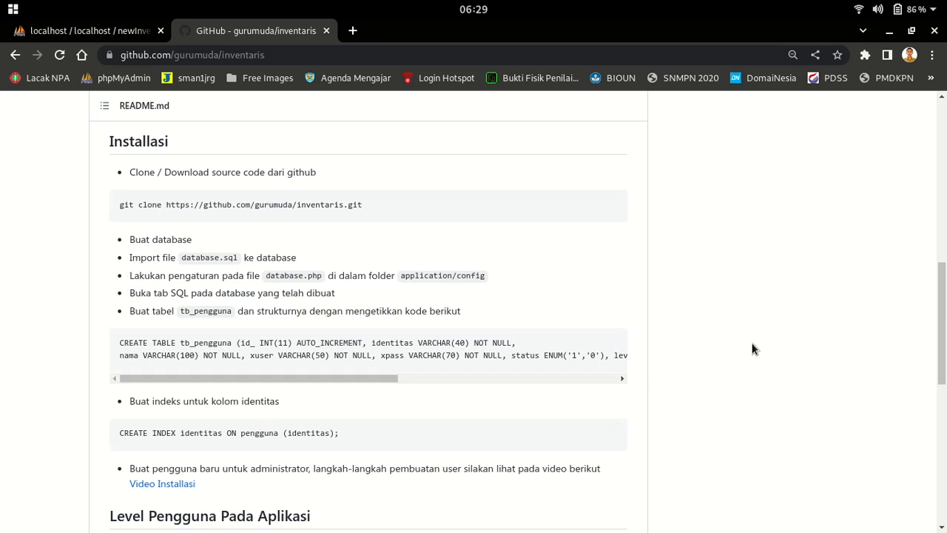
scroll(774, 278, down, 6)
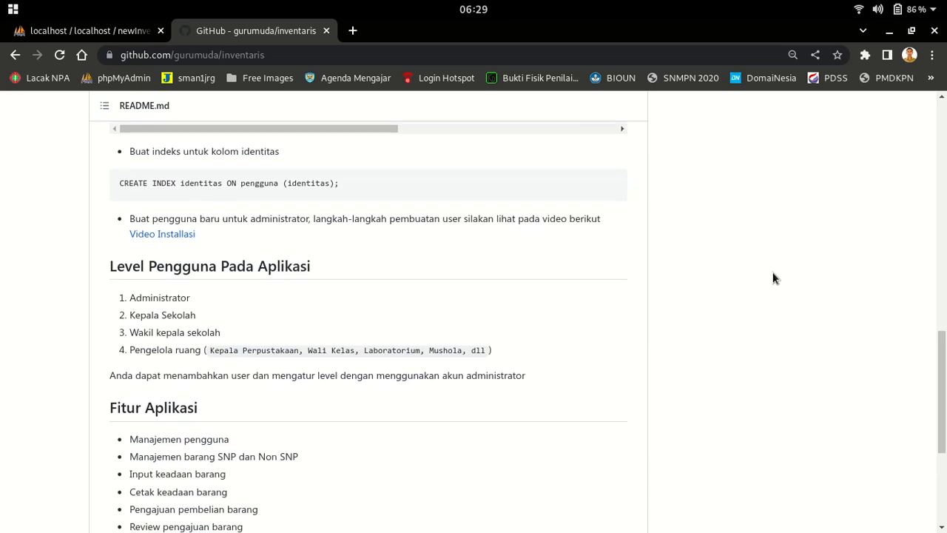
scroll(774, 277, up, 2)
drag(381, 212, 629, 257)
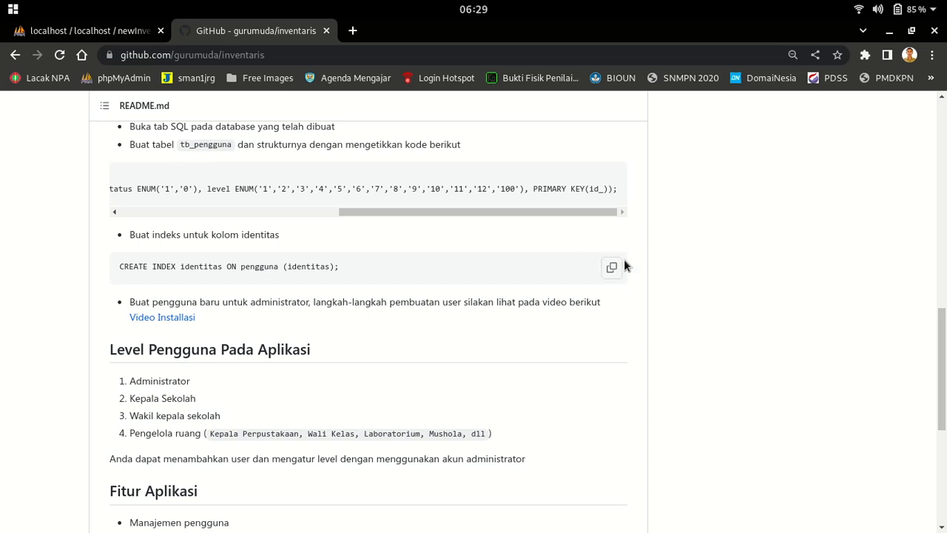
scroll(720, 243, up, 3)
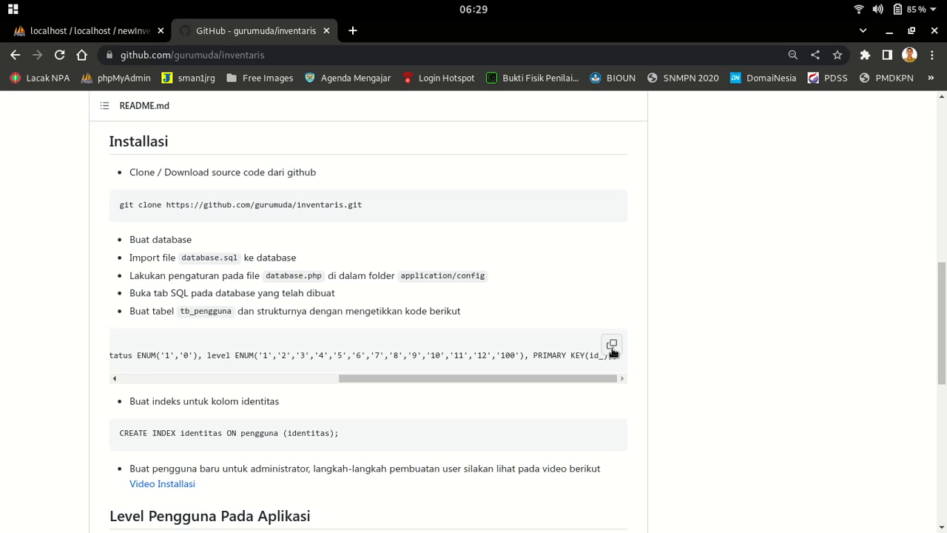
drag(573, 376, 667, 450)
click(613, 348)
Paste the CREATE TABLE tb_pengguna statement into newInventaris's SQL query editor
click(87, 30)
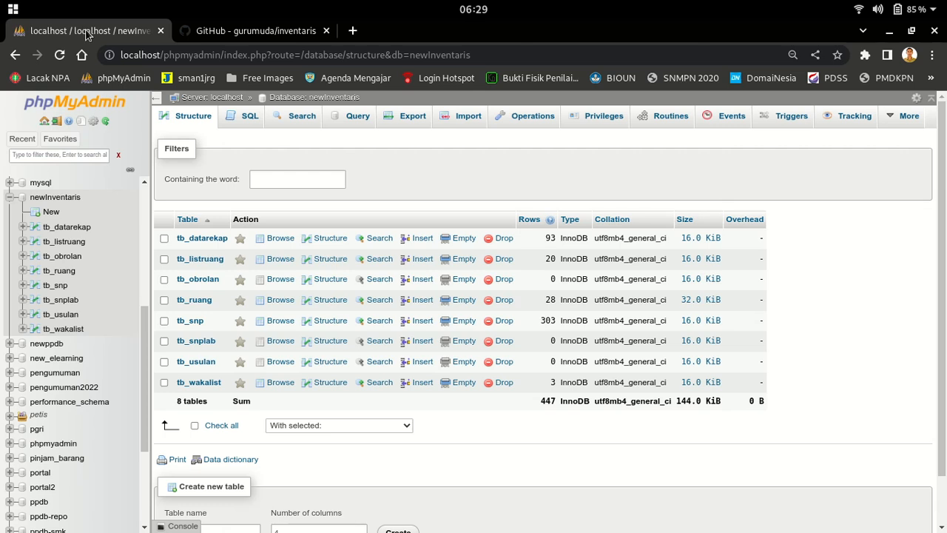
click(47, 199)
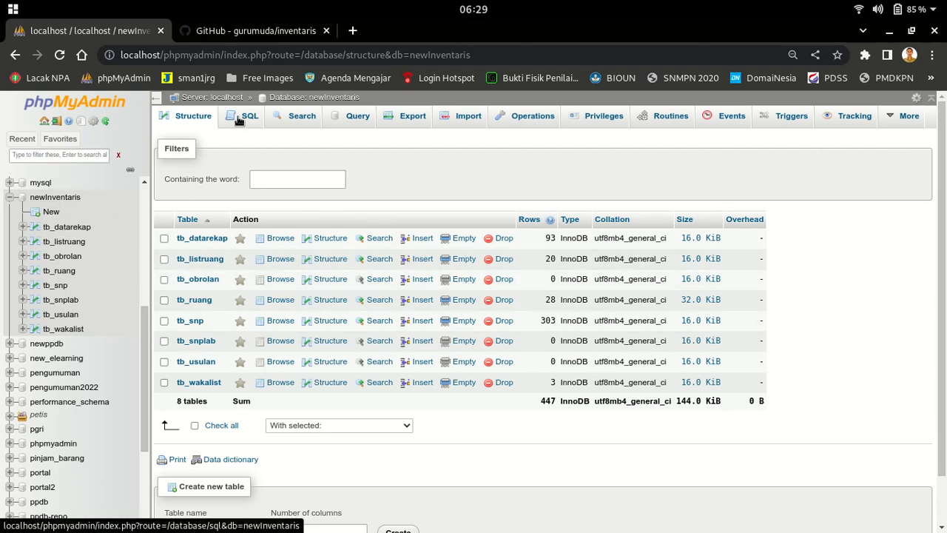
key(ctrl+plus)
key(ctrl+plus)
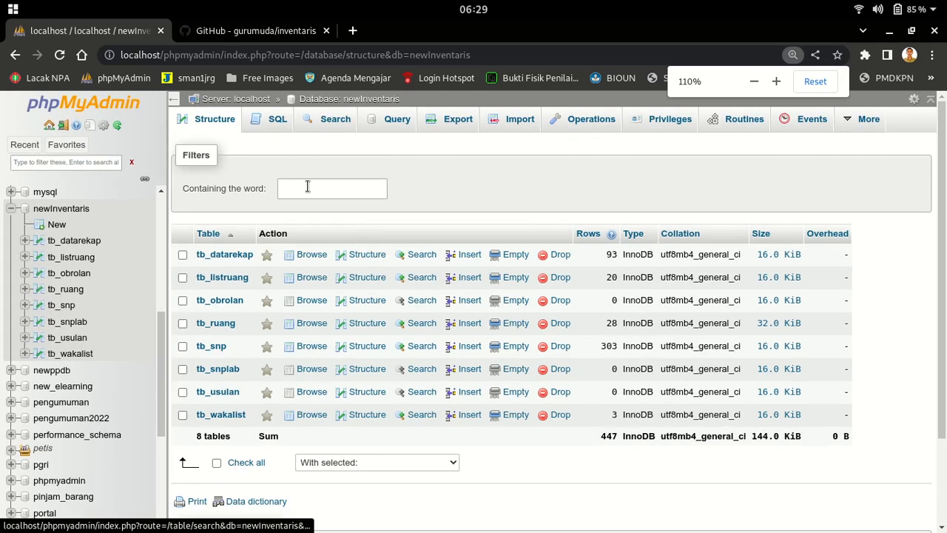
click(300, 123)
right_click(296, 218)
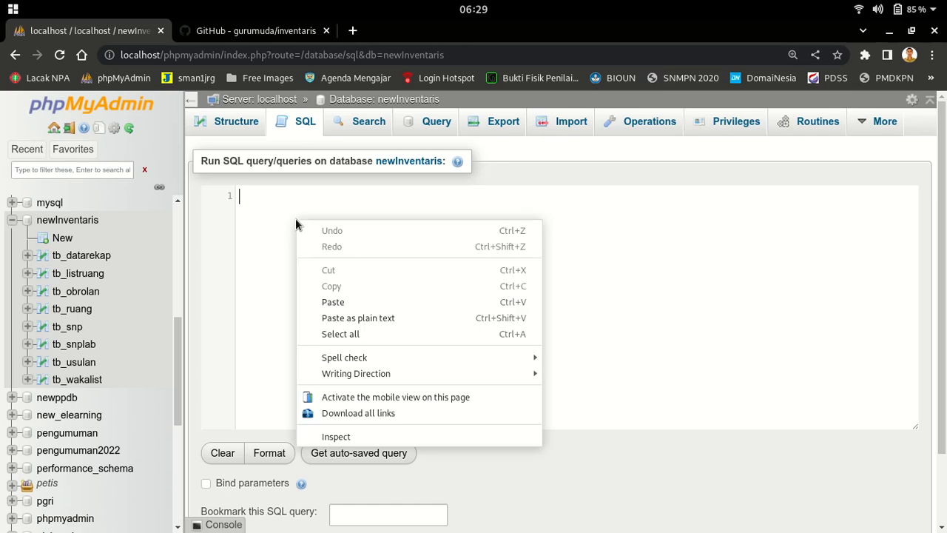
click(348, 304)
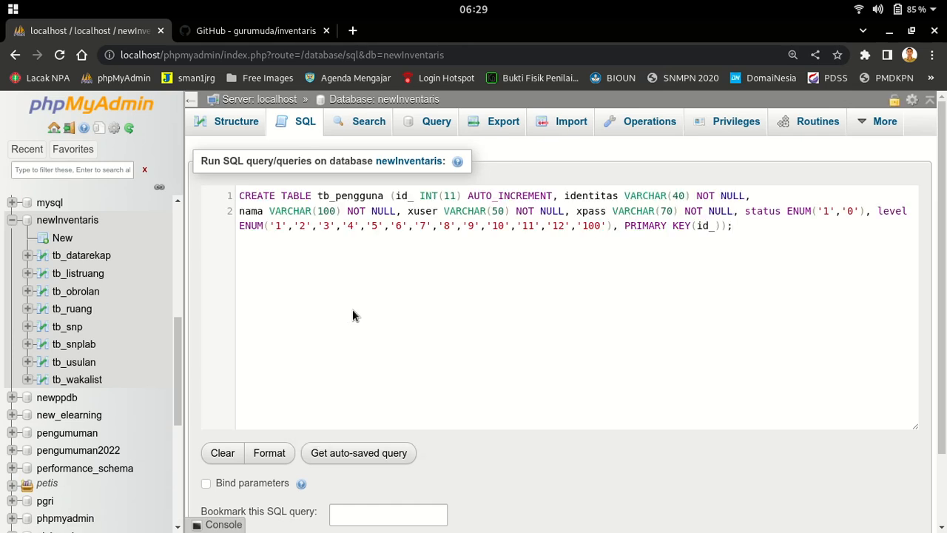
scroll(456, 333, down, 2)
scroll(592, 326, up, 2)
Copy the CREATE INDEX identitas statement, paste it on line 3, and run both queries
click(275, 30)
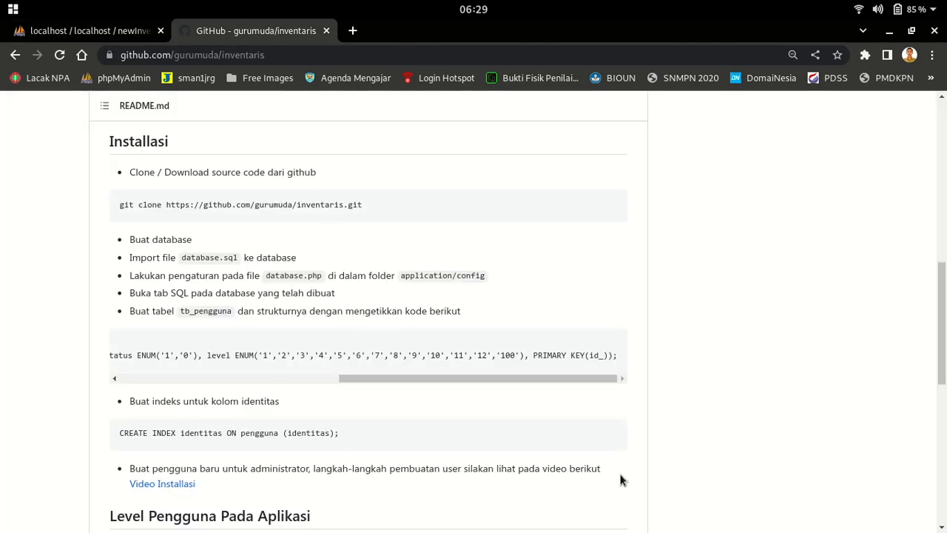
click(612, 437)
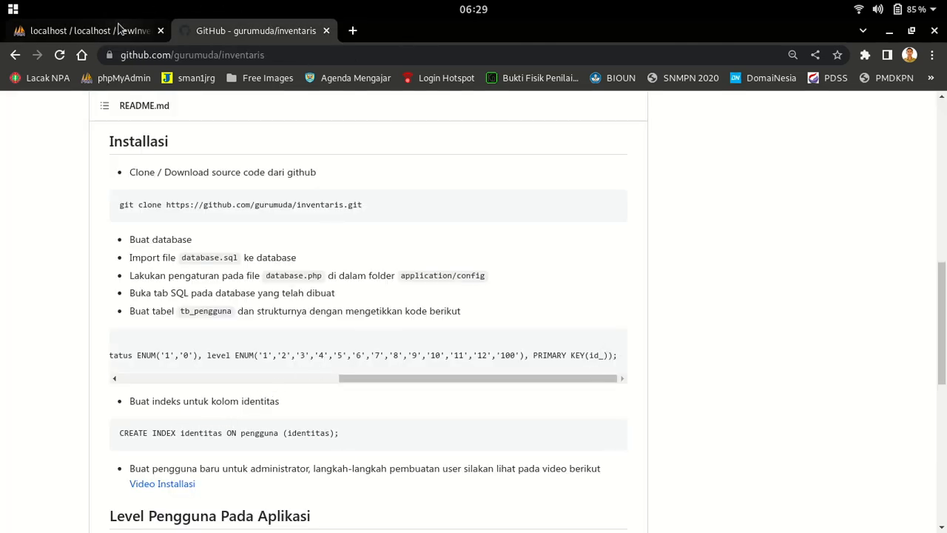
click(85, 30)
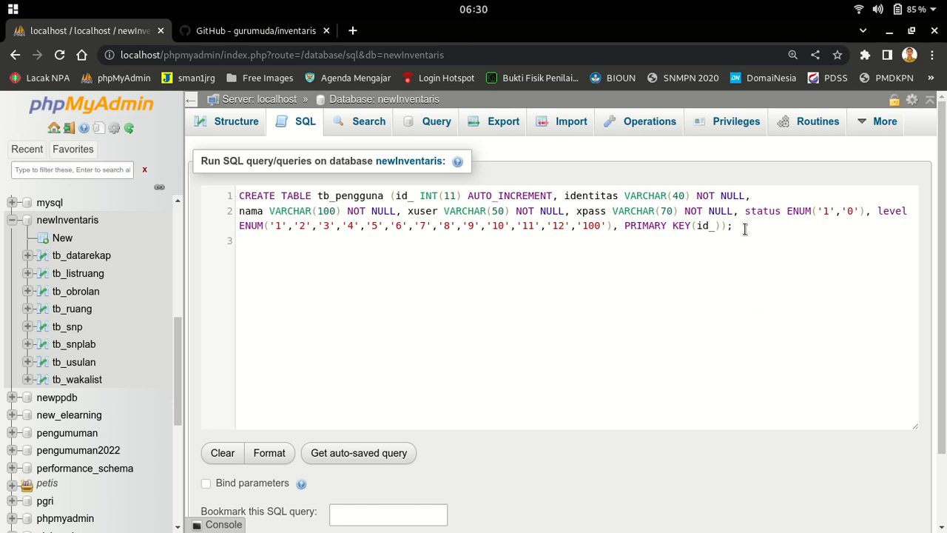
right_click(270, 260)
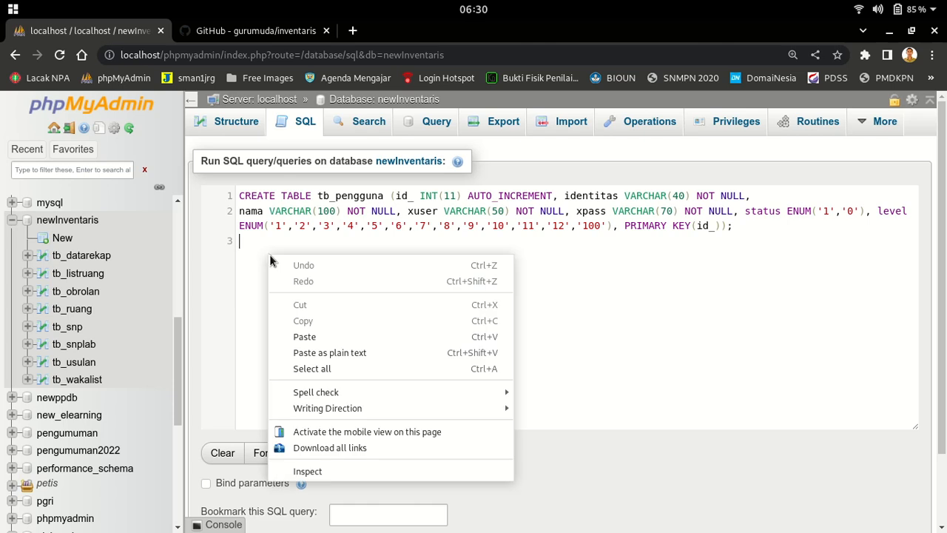
click(315, 332)
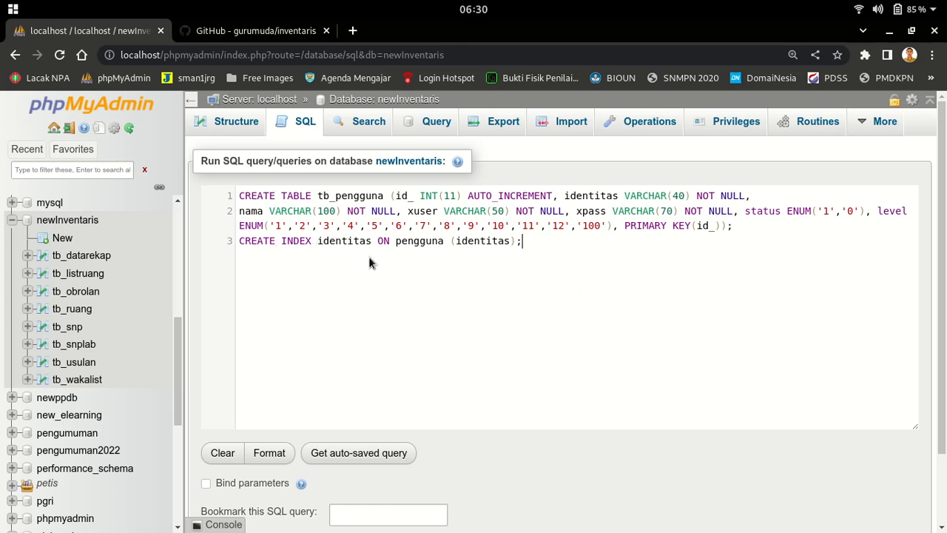
scroll(547, 328, down, 2)
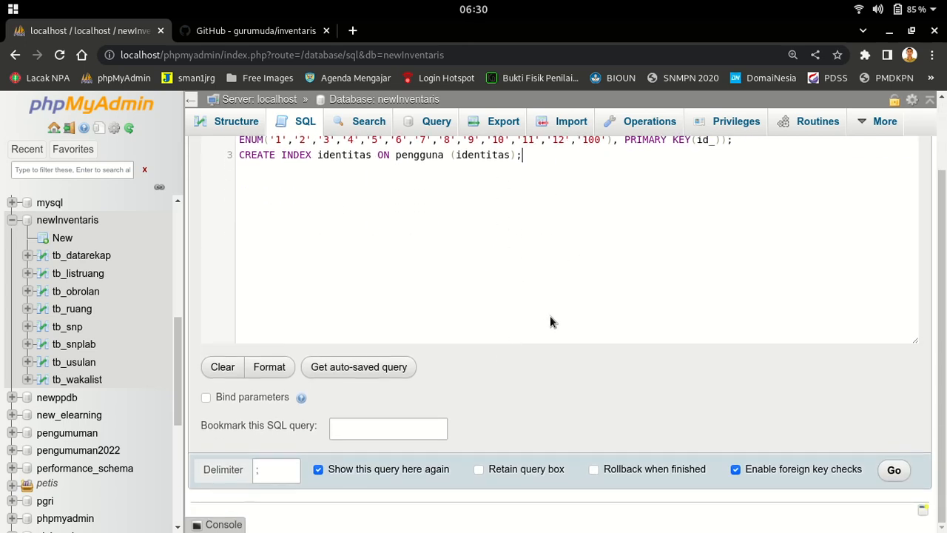
click(894, 470)
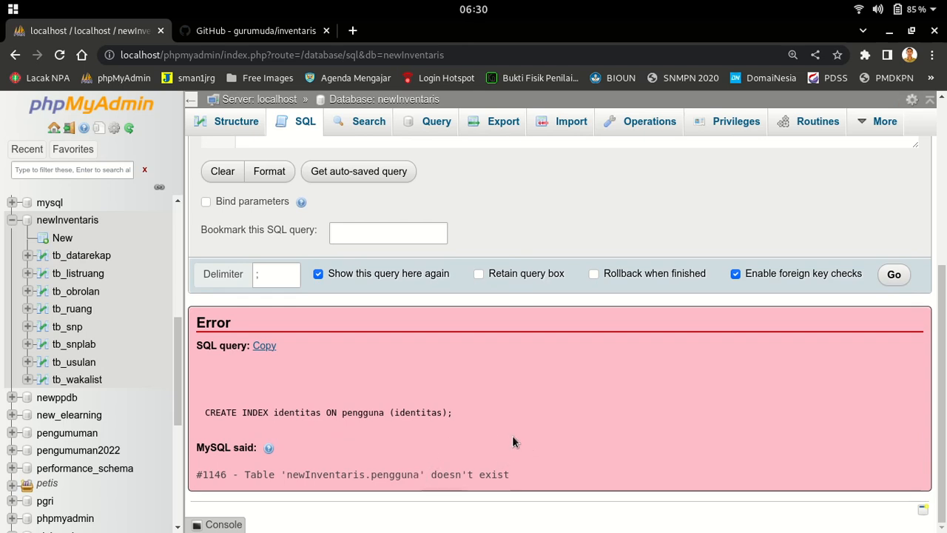
Delete the failing CREATE INDEX line, rerun CREATE TABLE tb_pengguna alone, and list newInventaris's tables
scroll(510, 250, up, 5)
click(512, 257)
drag(527, 245, 171, 247)
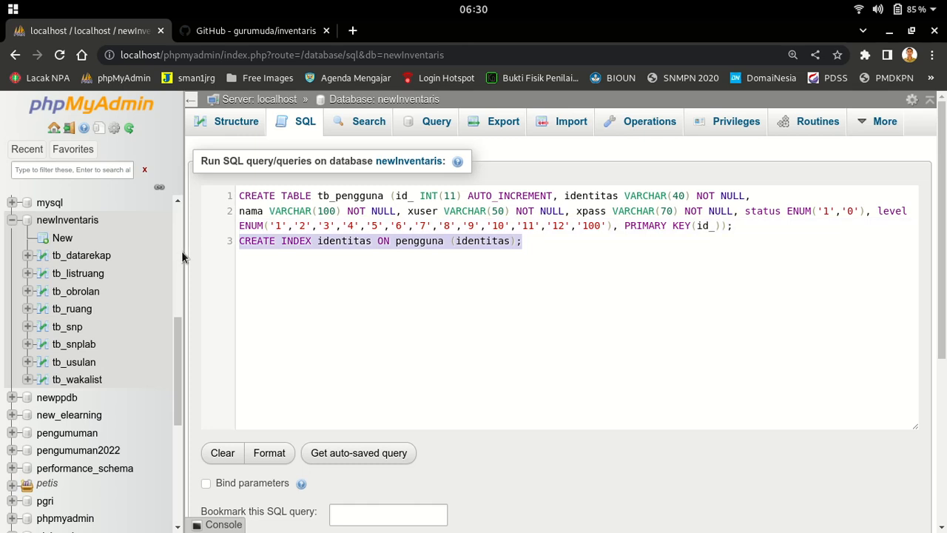
key(BackSpace)
scroll(799, 433, down, 3)
click(897, 310)
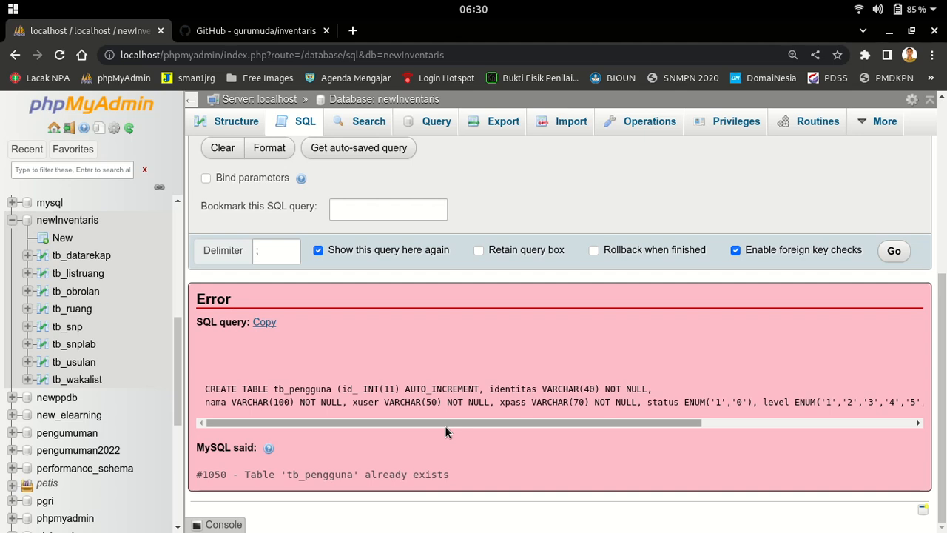
click(67, 219)
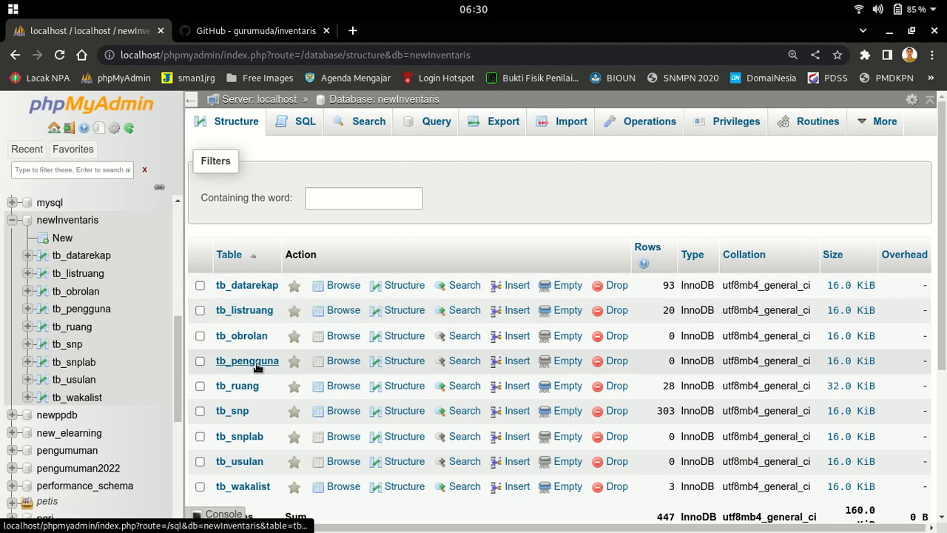
View tb_pengguna's column structure, then copy the CREATE INDEX statement from the GitHub README
click(256, 362)
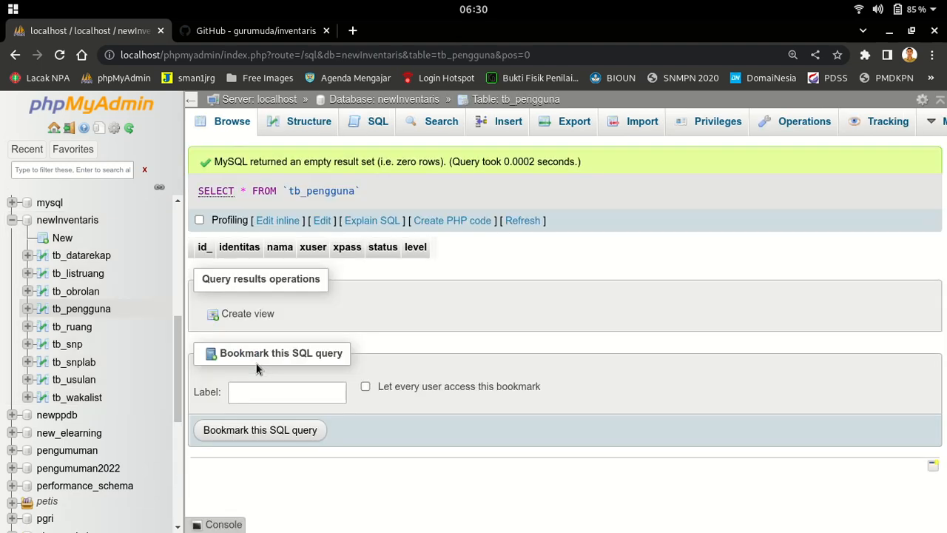
click(280, 128)
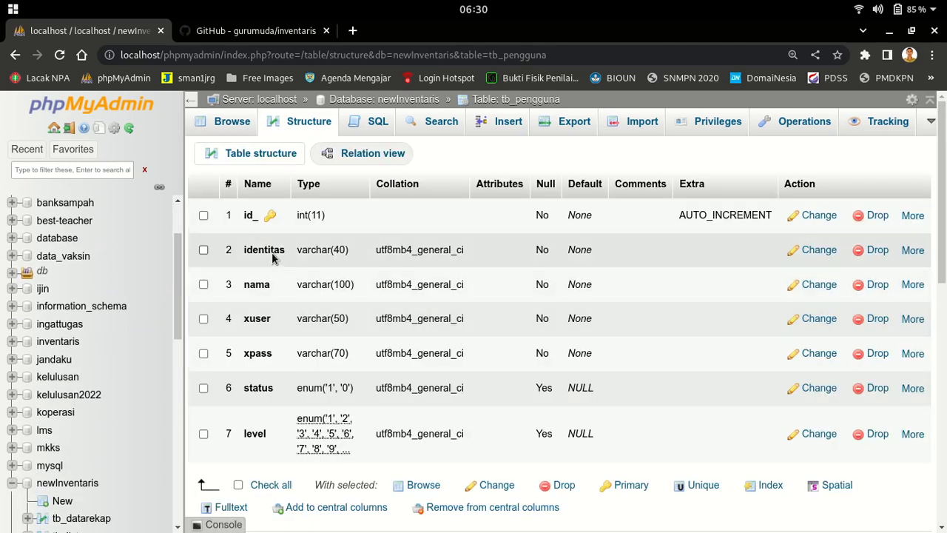
click(233, 34)
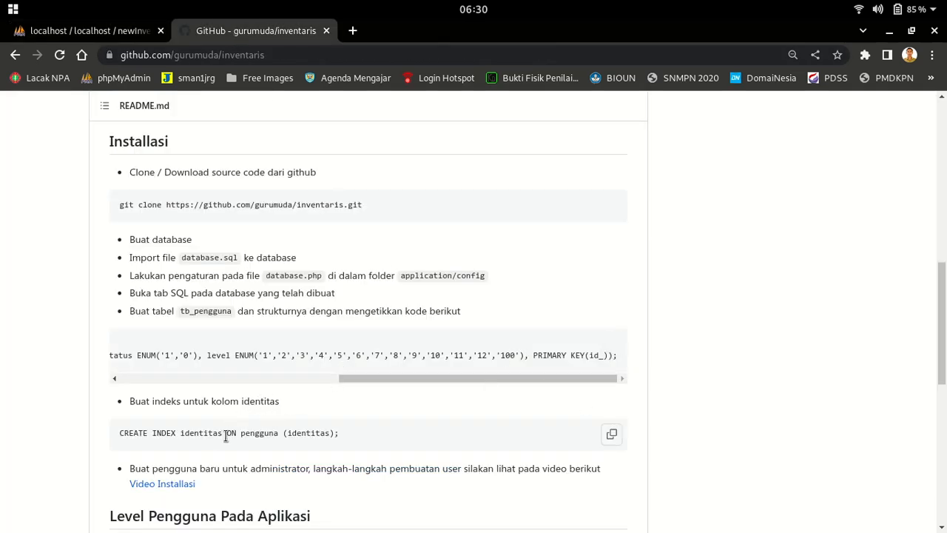
click(613, 439)
click(120, 31)
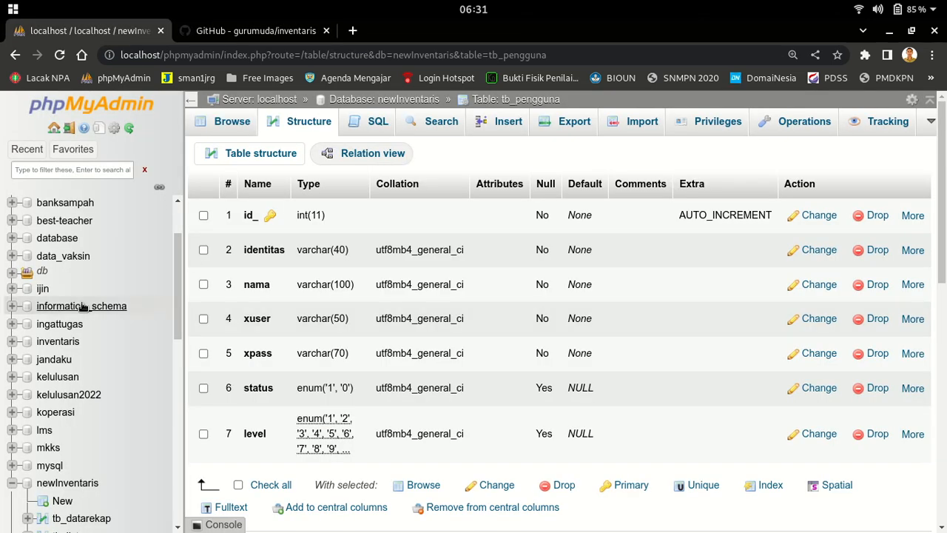
Open the SQL query editor for the newInventaris database
scroll(83, 295, up, 1)
scroll(81, 294, up, 2)
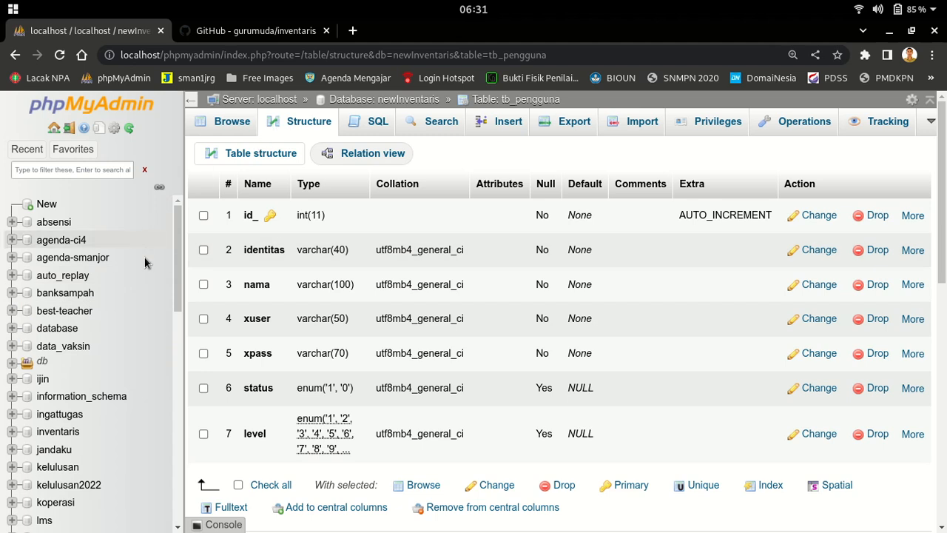
scroll(145, 360, down, 2)
scroll(145, 360, down, 3)
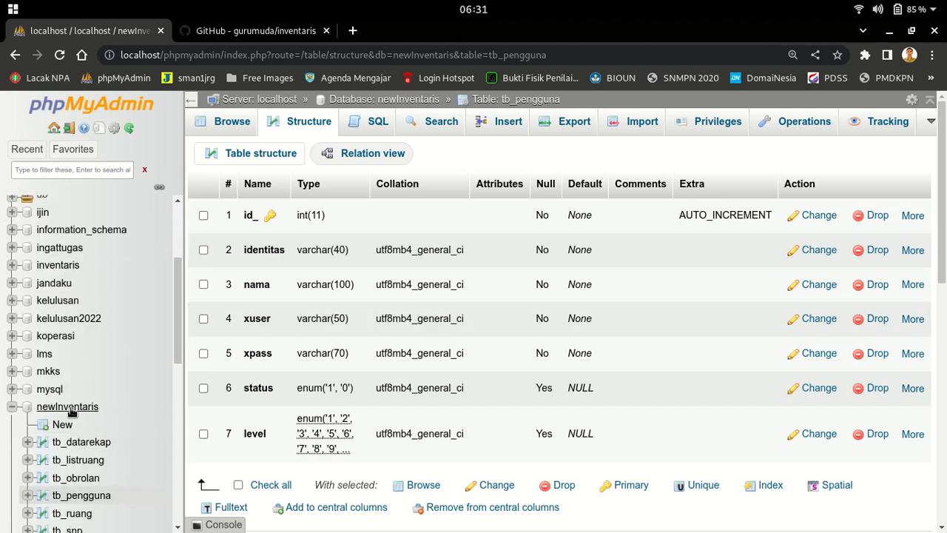
click(71, 421)
click(295, 127)
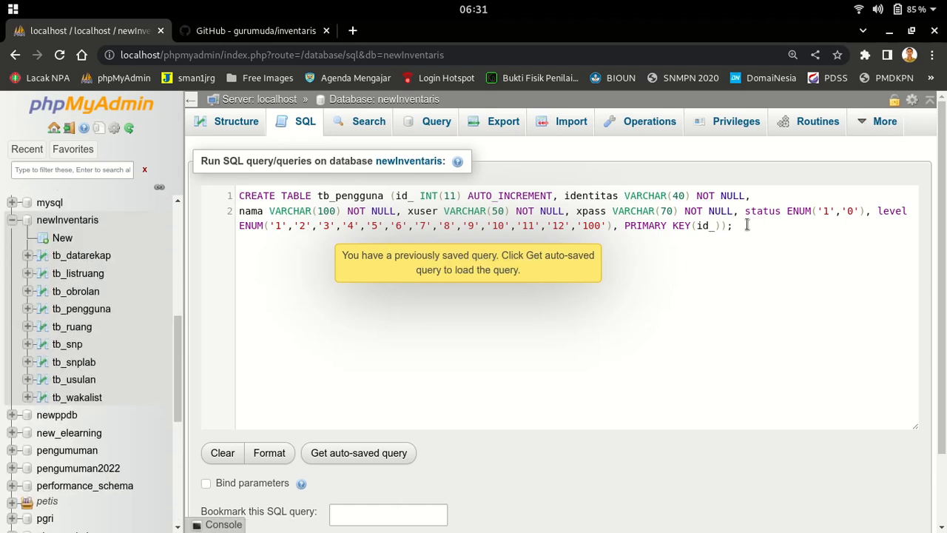
Replace the editor's query with CREATE INDEX identitas ON tb_pengguna (identitas), run it, and reopen tb_pengguna
drag(747, 225, 176, 142)
key(Delete)
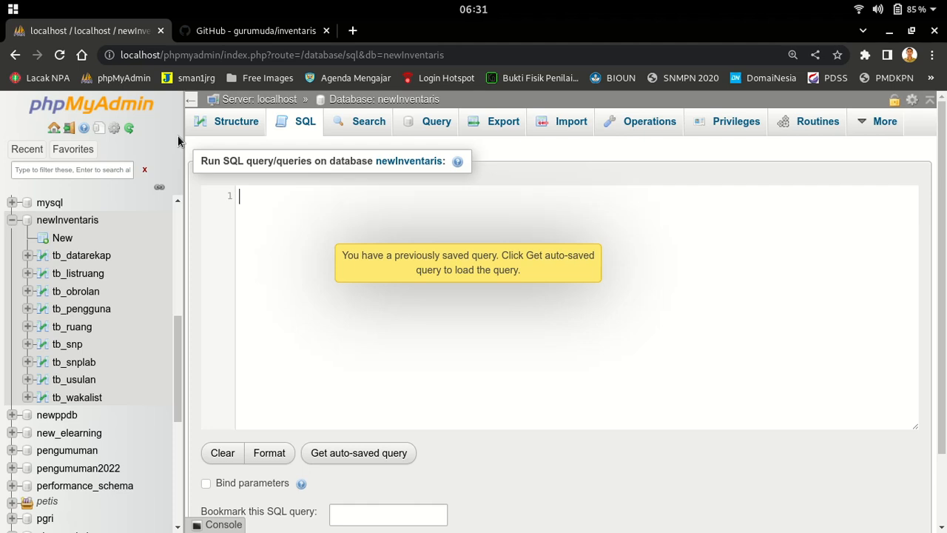
right_click(291, 211)
click(343, 293)
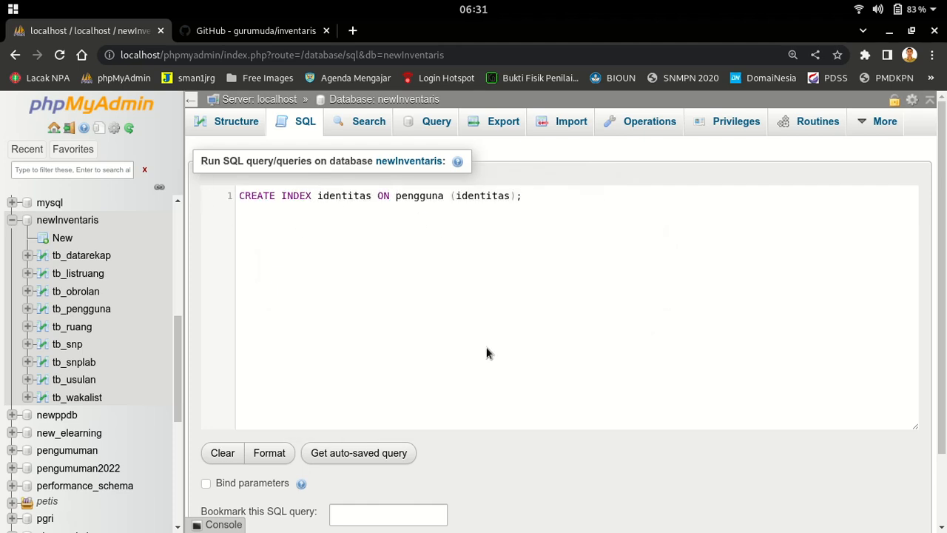
text(tb_)
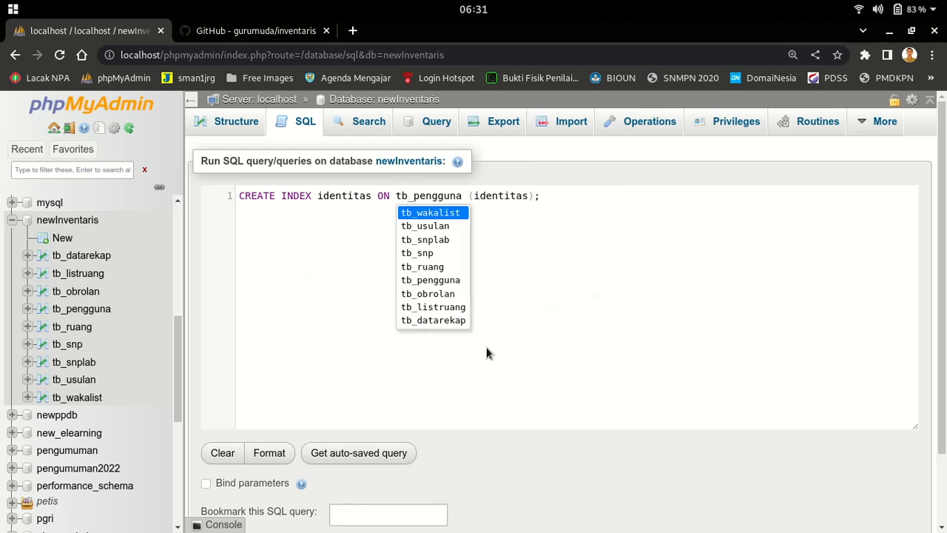
click(601, 267)
scroll(554, 309, down, 3)
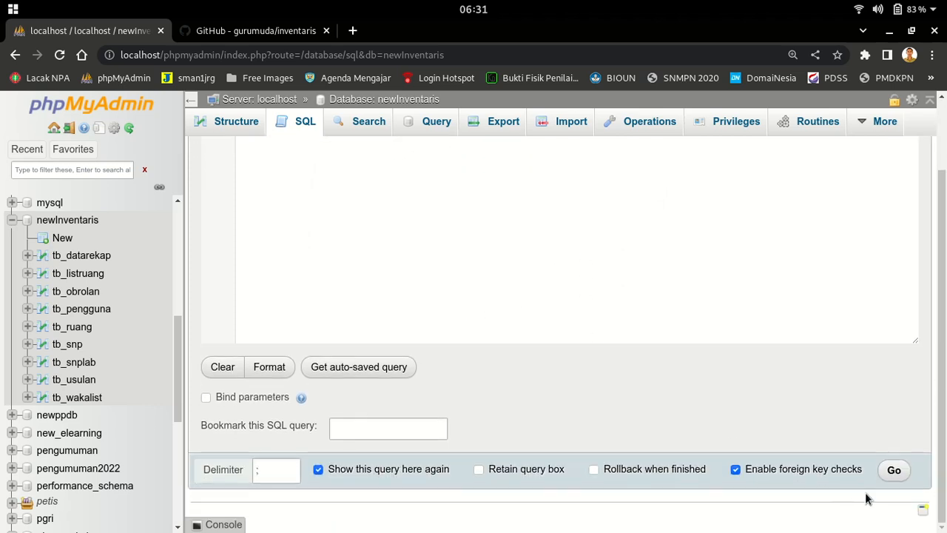
click(894, 470)
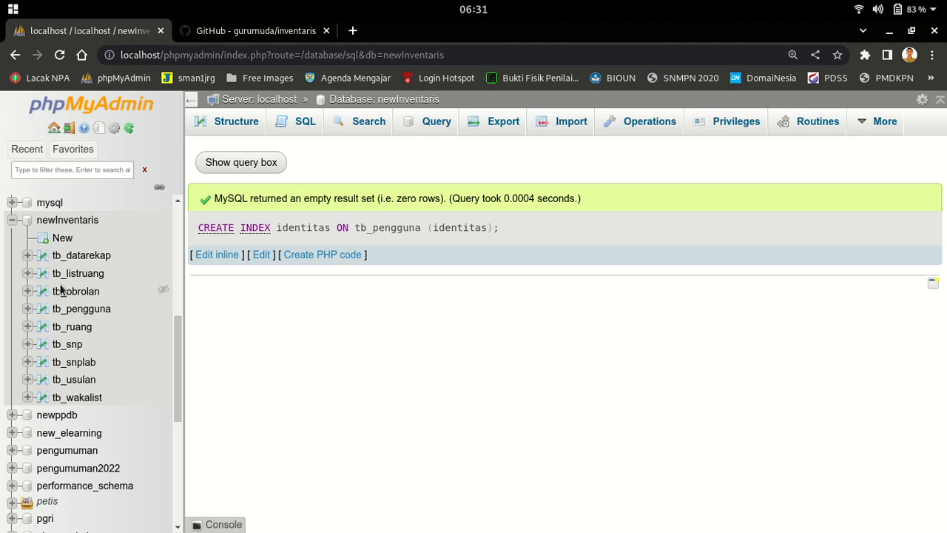
click(66, 220)
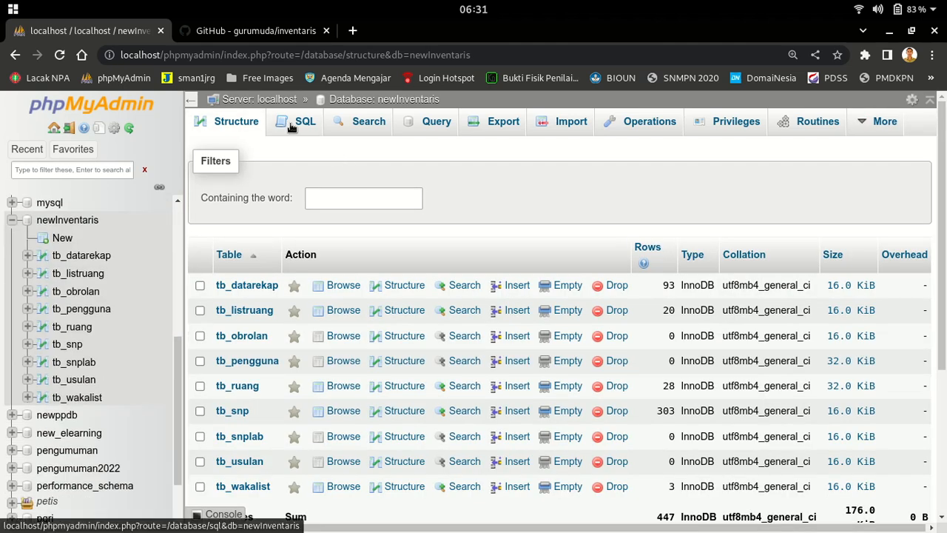
mouse_move(247, 362)
mouse_down()
mouse_move(316, 212)
mouse_move(303, 205)
mouse_move(253, 367)
mouse_up()
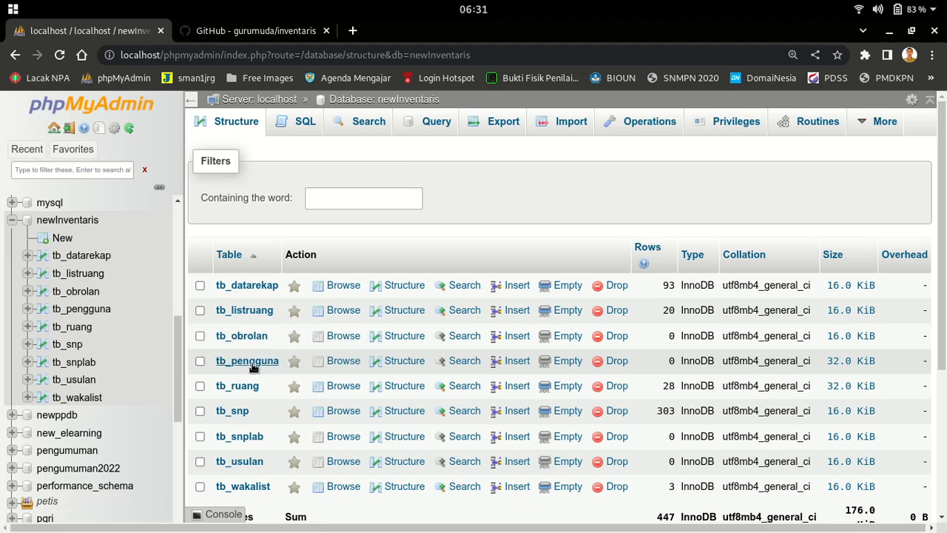
Check on tb_pengguna's Structure tab that identitas is indexed, then return to the GitHub README
click(253, 368)
click(290, 127)
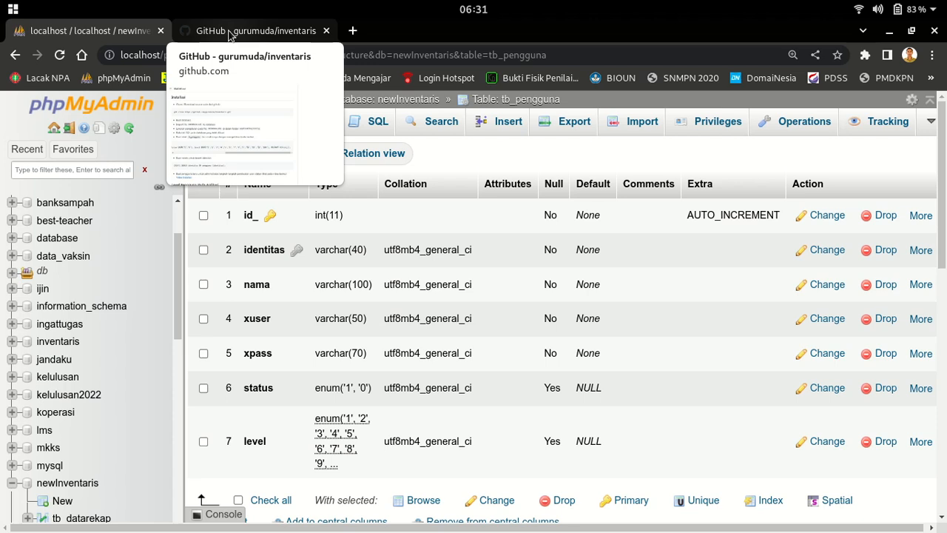
click(229, 33)
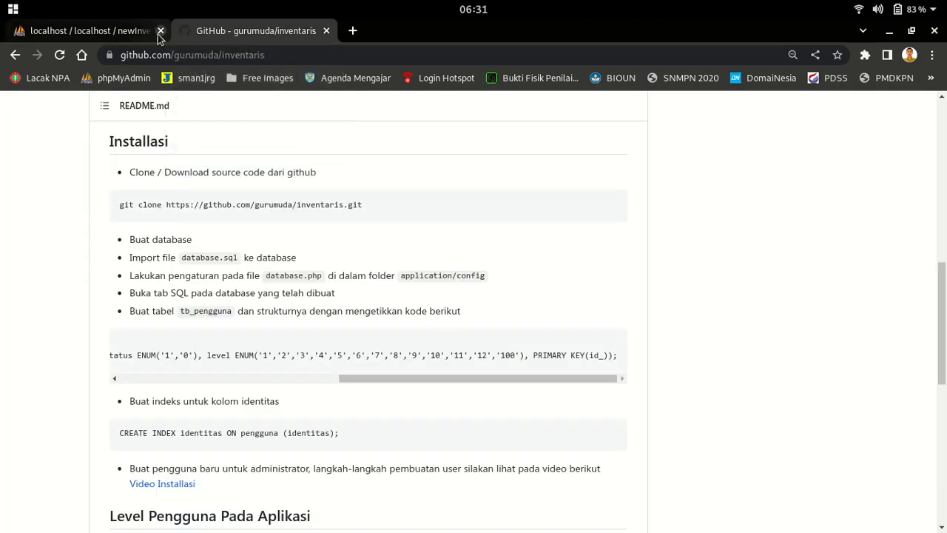
Load the Inventaris Sekolah login page at localhost/inventaris in a new browser tab
click(352, 31)
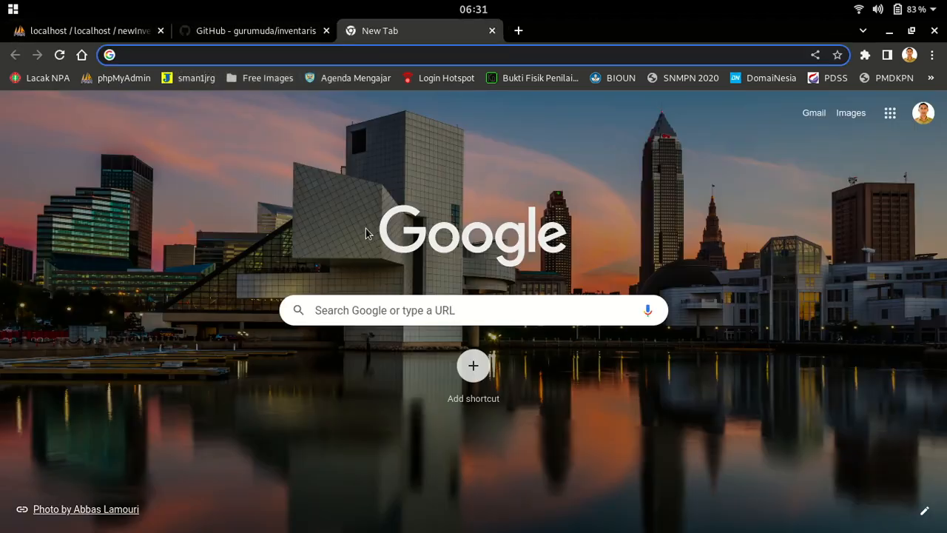
text(loca)
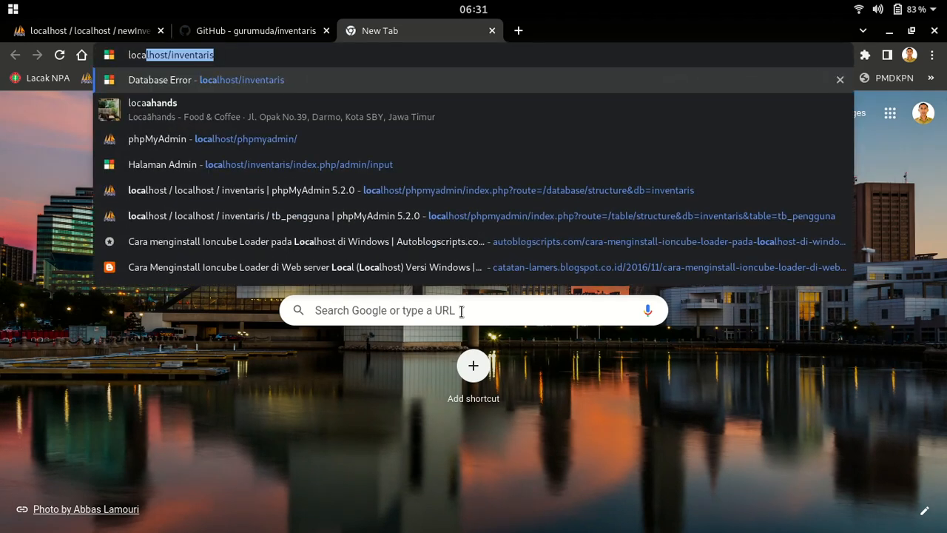
text(lhost/inventaris)
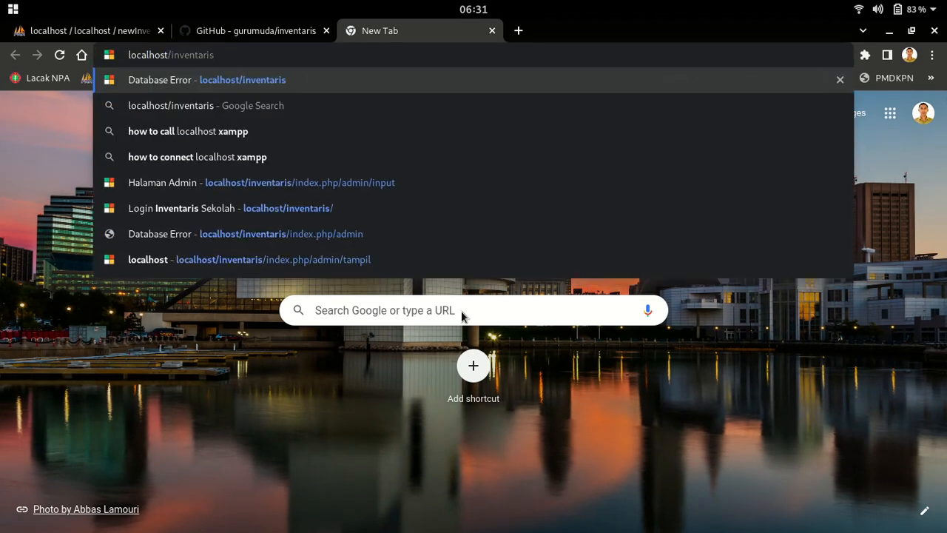
key(Return)
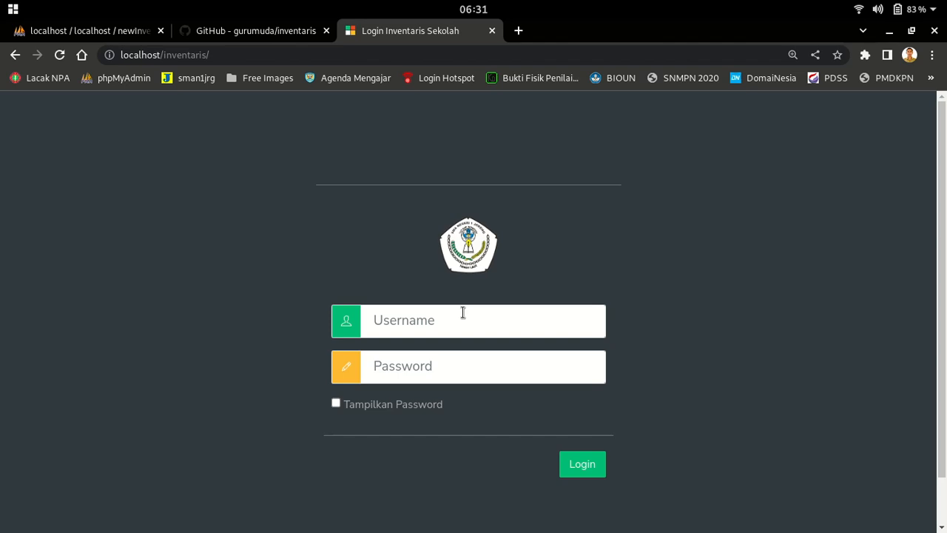
click(464, 317)
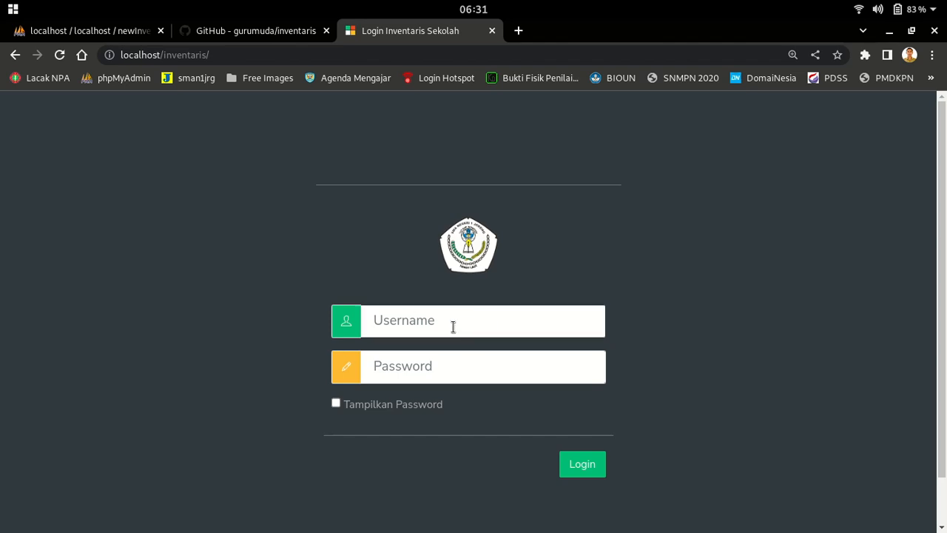
click(118, 34)
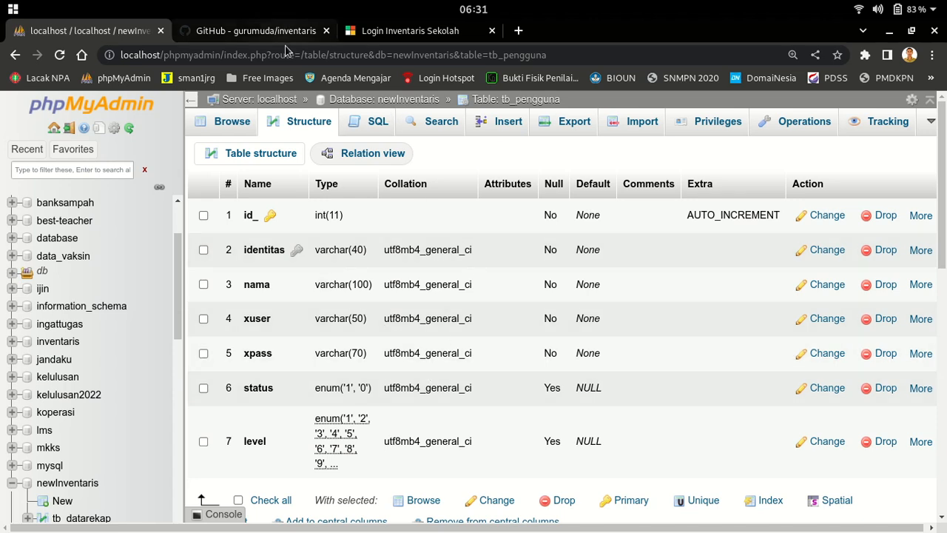
Zoom in on the GitHub README and scroll through its setup notes and user levels
click(274, 32)
scroll(385, 360, down, 5)
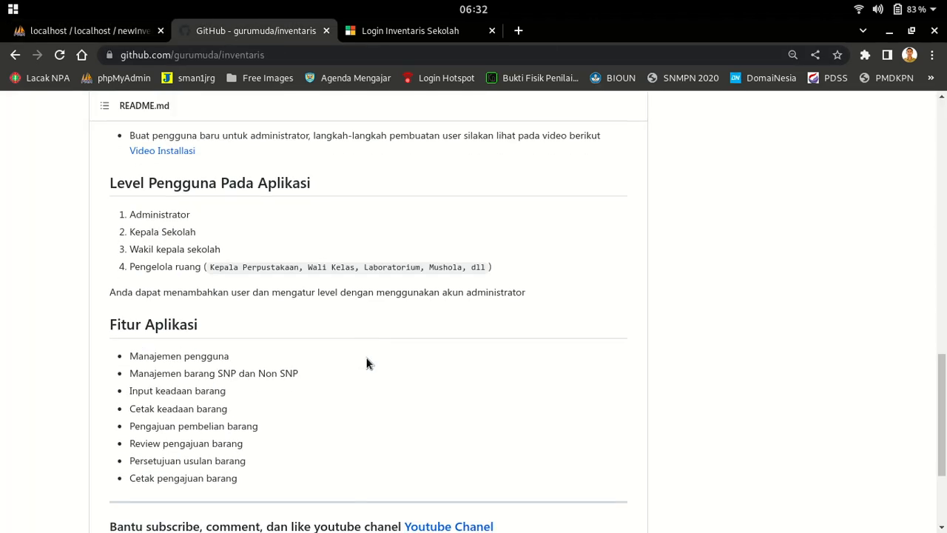
key(ctrl+plus)
key(ctrl+plus)
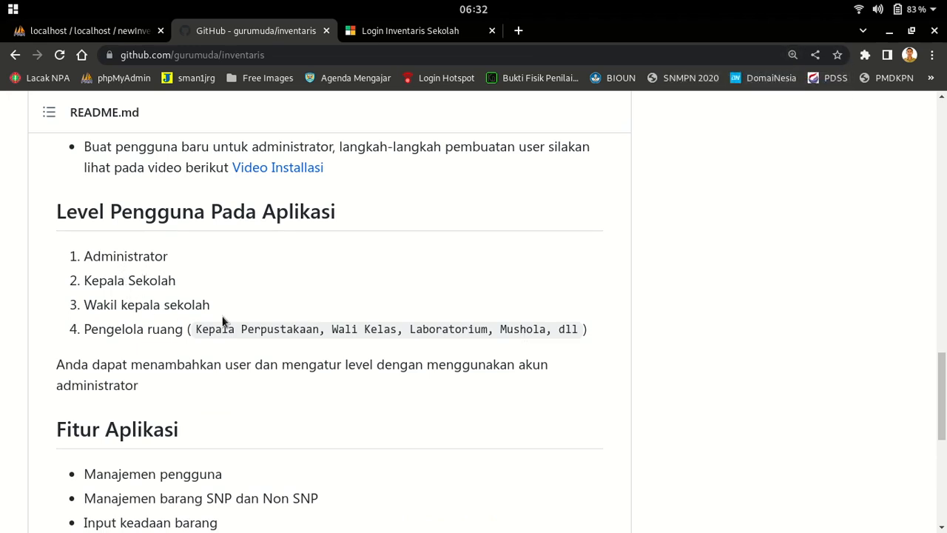
scroll(473, 323, down, 2)
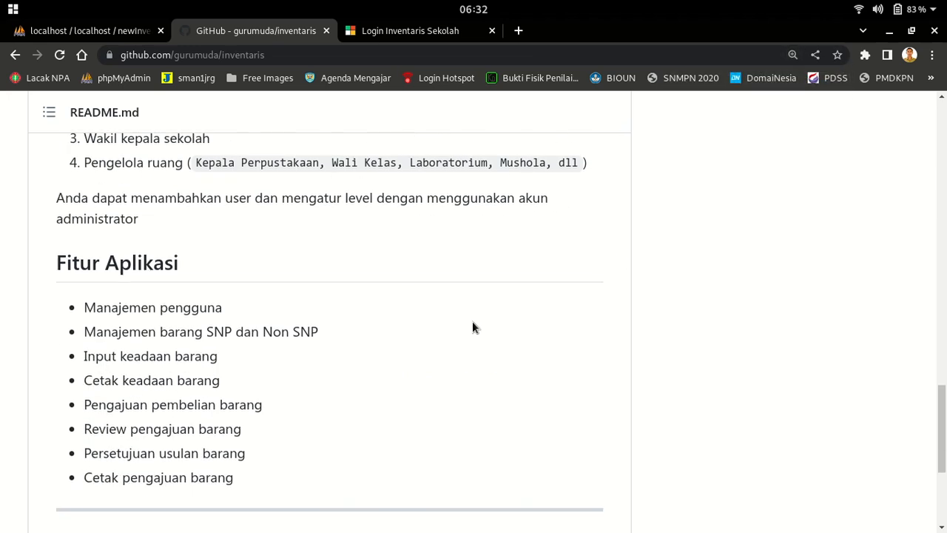
scroll(391, 340, up, 5)
scroll(489, 336, down, 1)
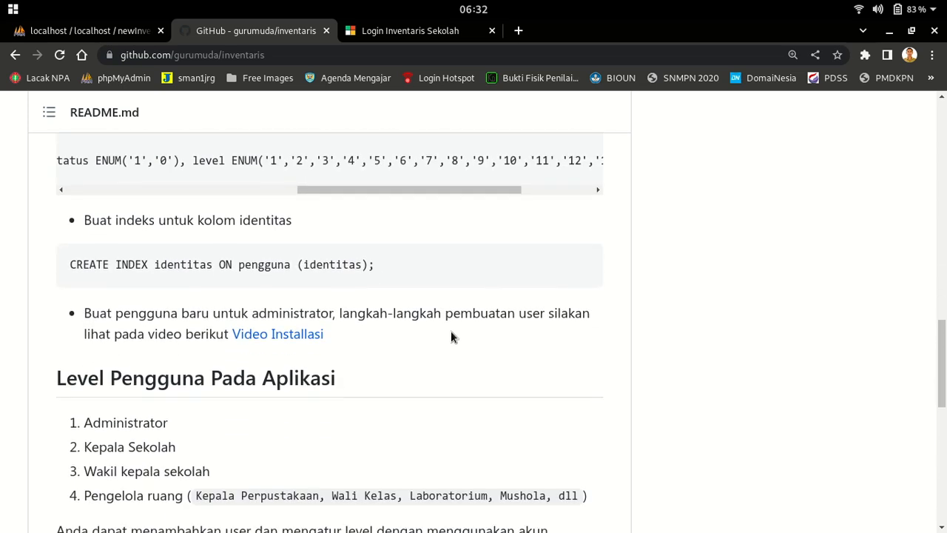
click(124, 29)
scroll(141, 382, down, 3)
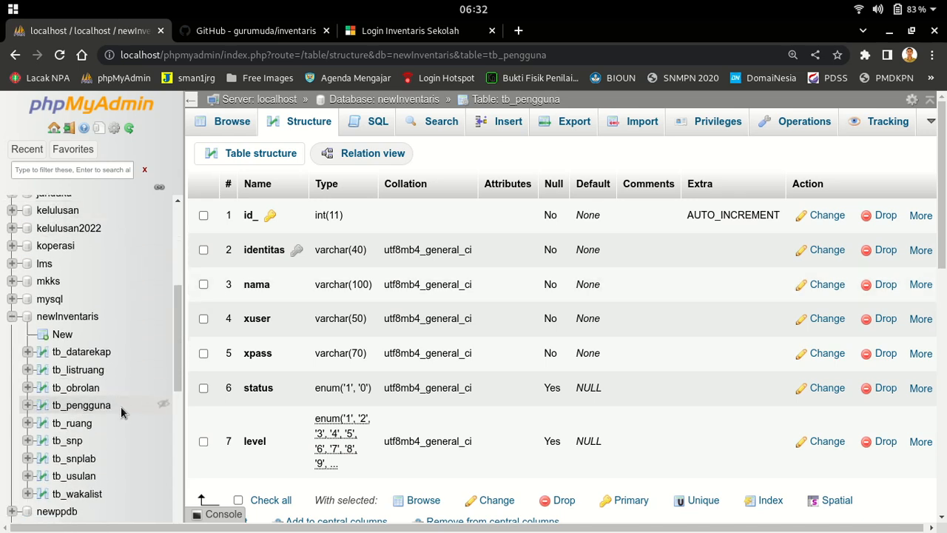
Browse tb_pengguna's rows, finding none, then open the /var/www/html folder in the file manager
click(133, 407)
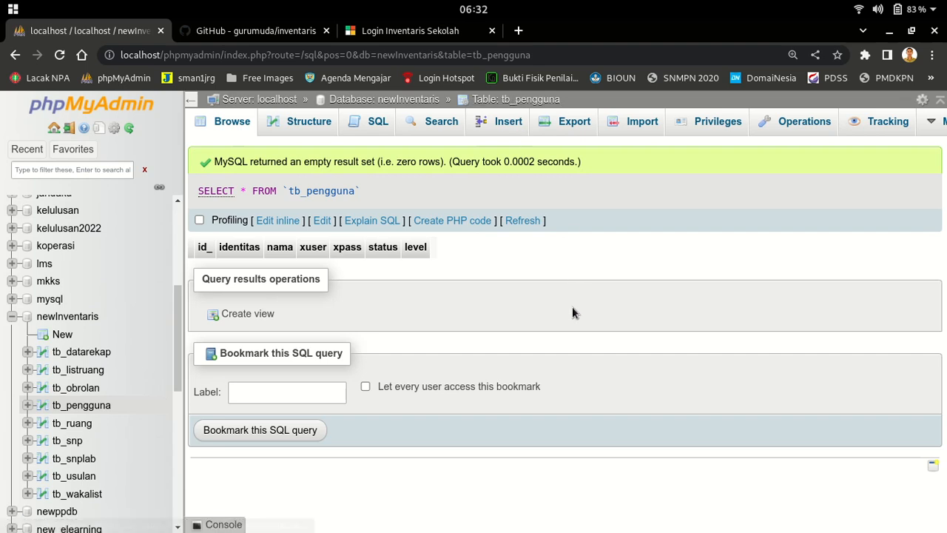
mouse_move(629, 527)
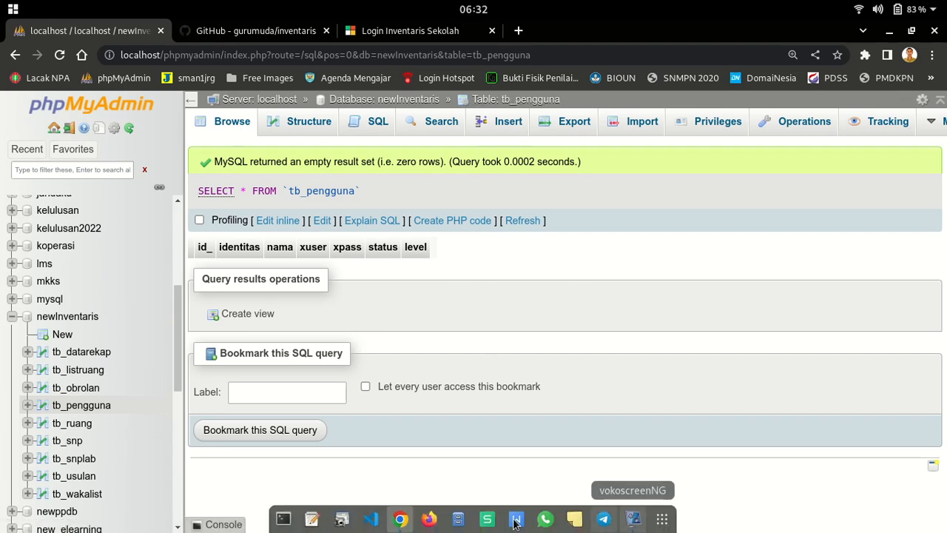
click(458, 519)
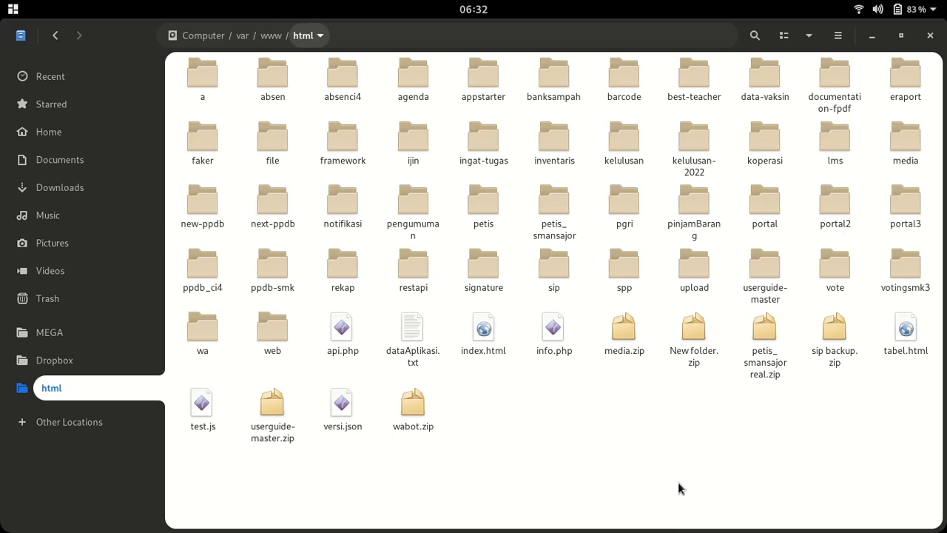
right_click(519, 395)
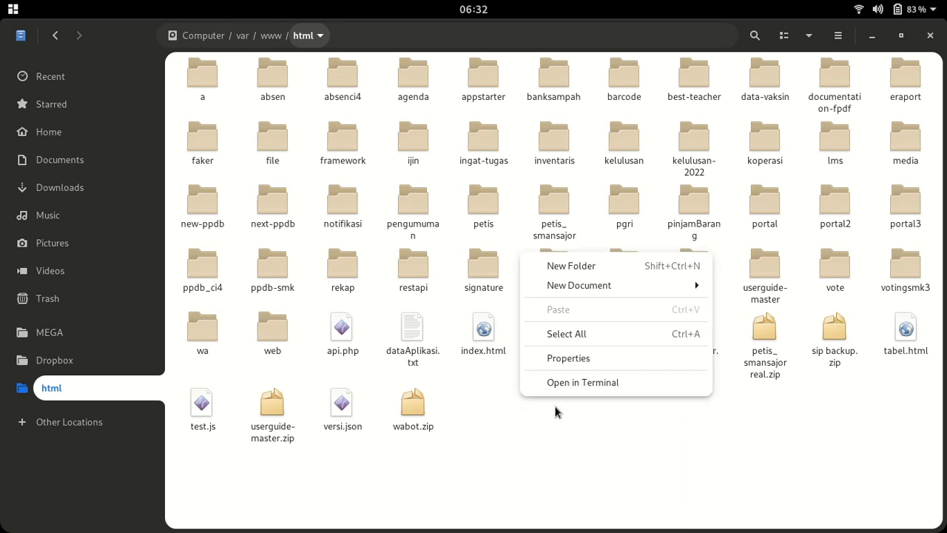
click(615, 479)
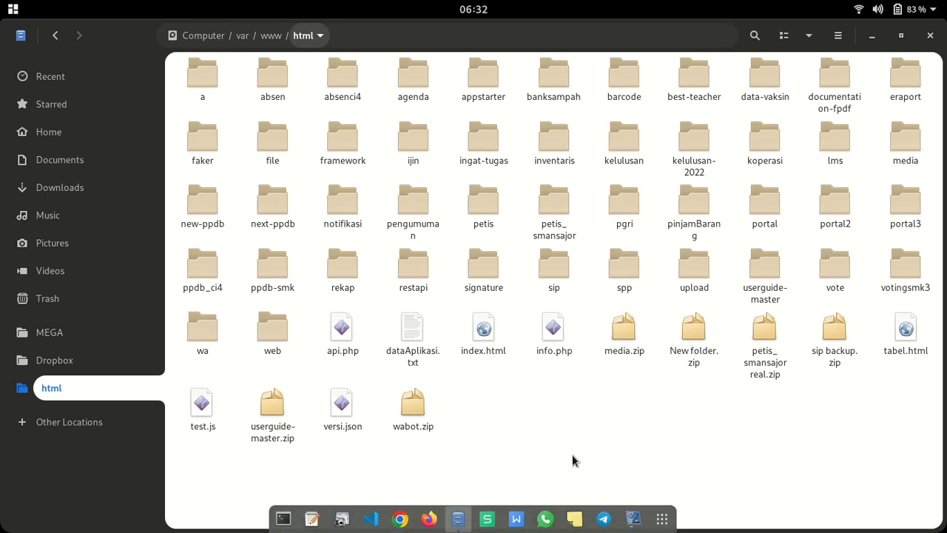
click(401, 519)
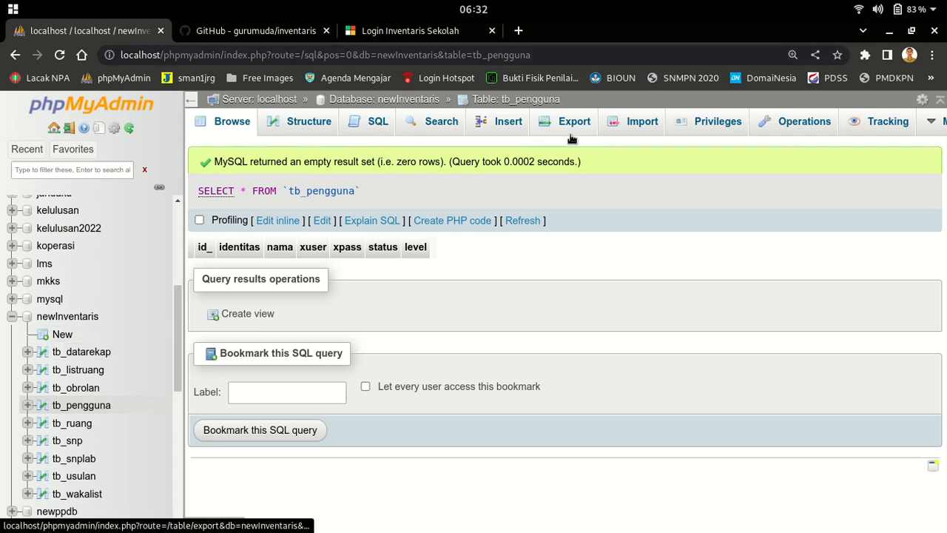
click(508, 123)
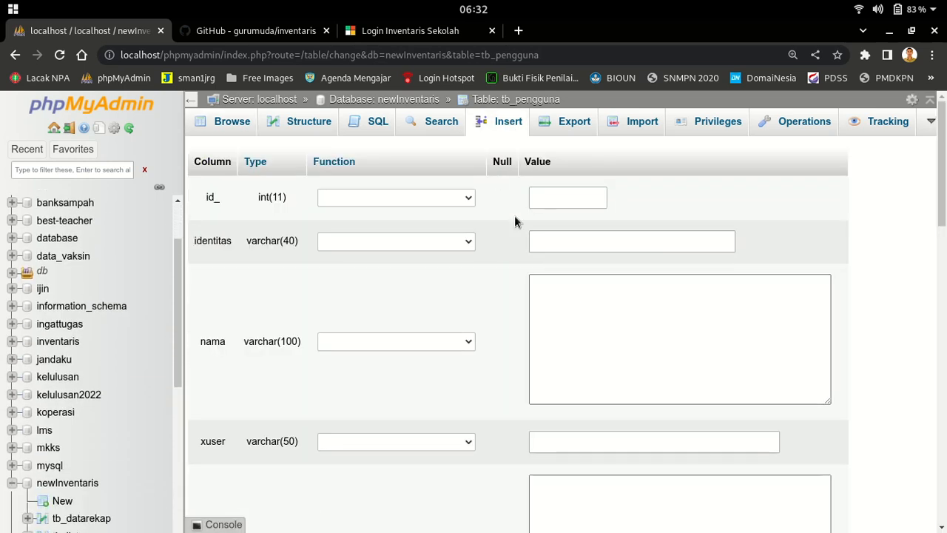
Enter identitas 0000001, nama Administrator and the admin's login e-mail as xuser in the insert form
click(545, 241)
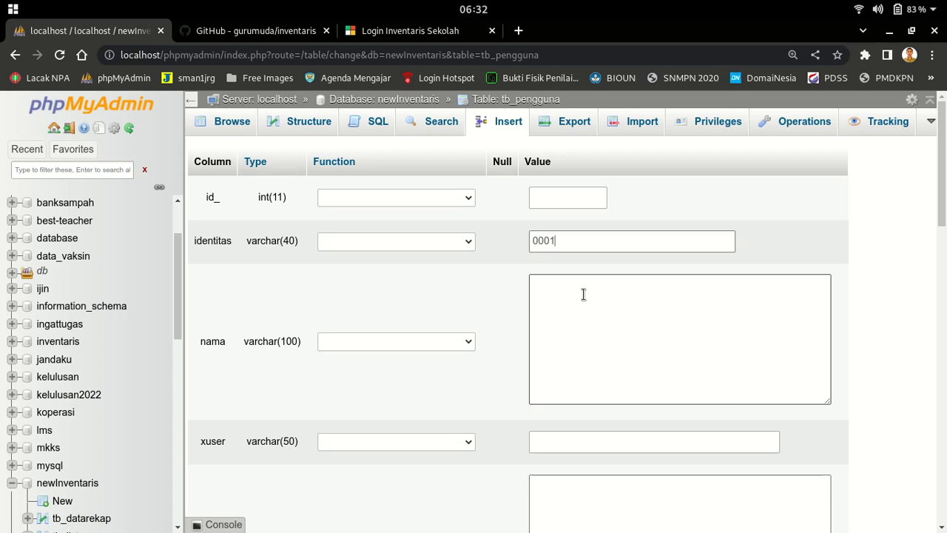
click(549, 241)
text(000)
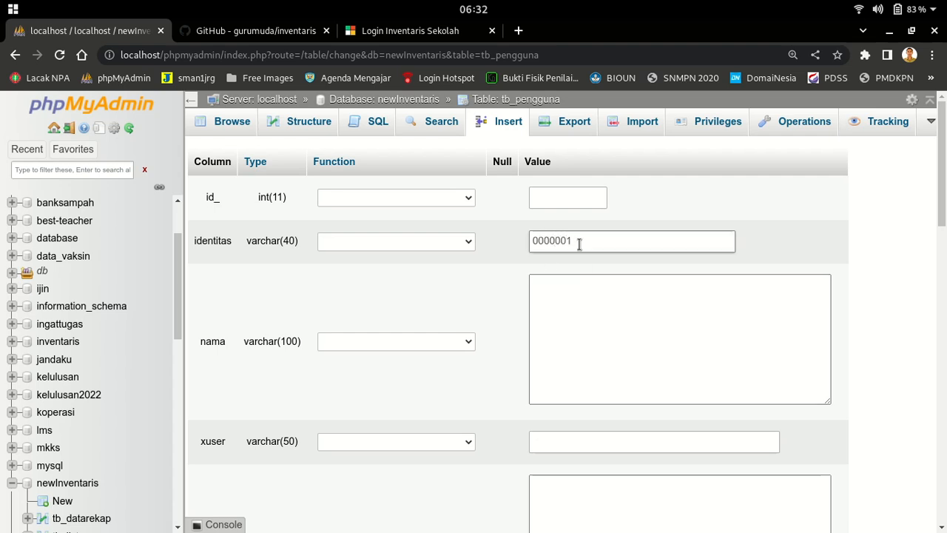
click(584, 284)
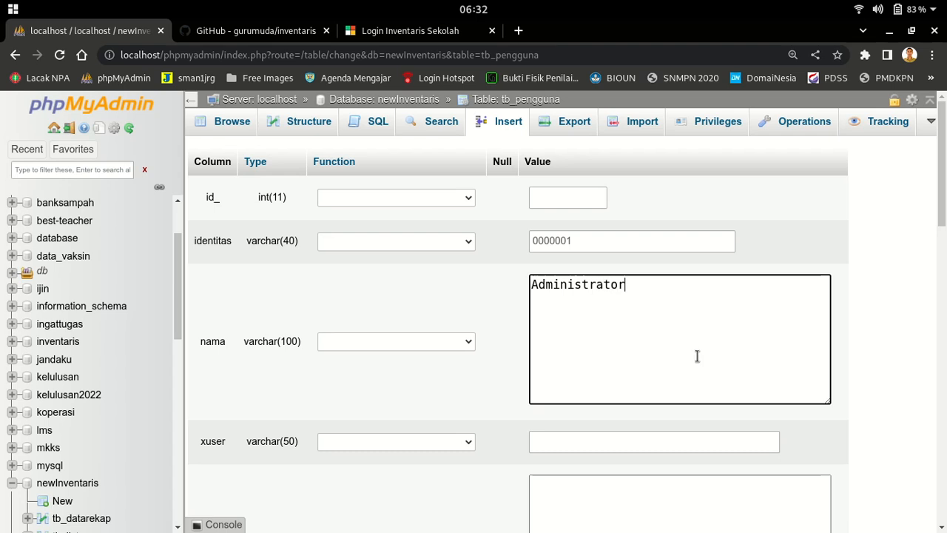
scroll(695, 356, down, 3)
click(560, 277)
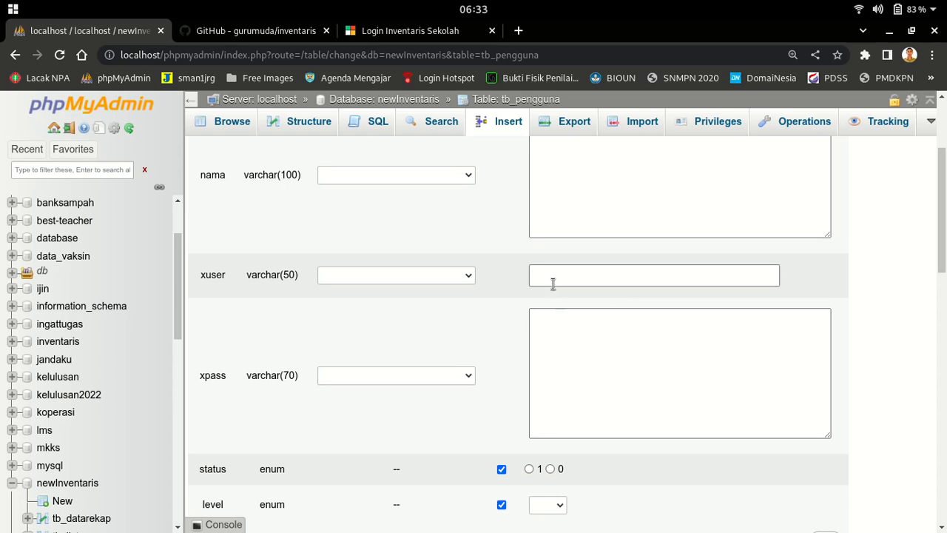
click(425, 30)
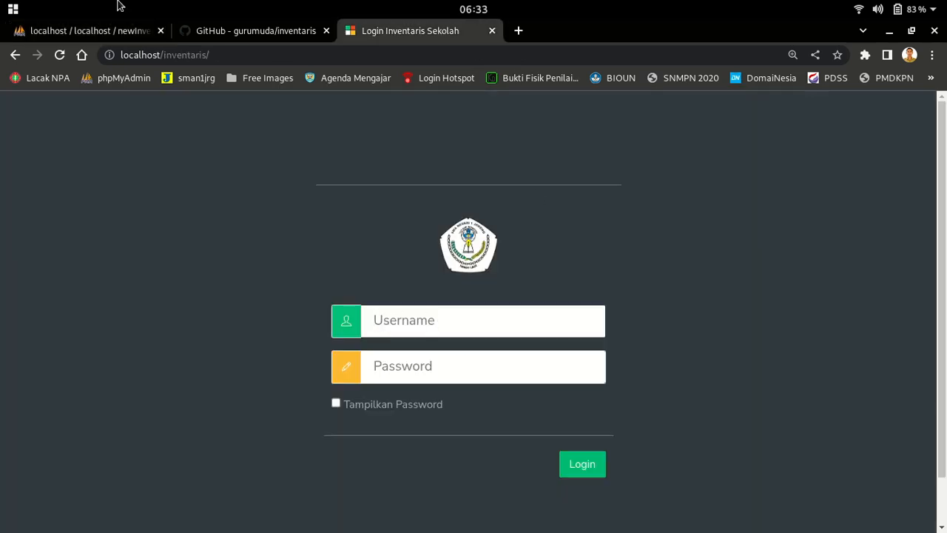
click(120, 32)
Fill in the xpass value and set status to 1 and level to 100
click(645, 368)
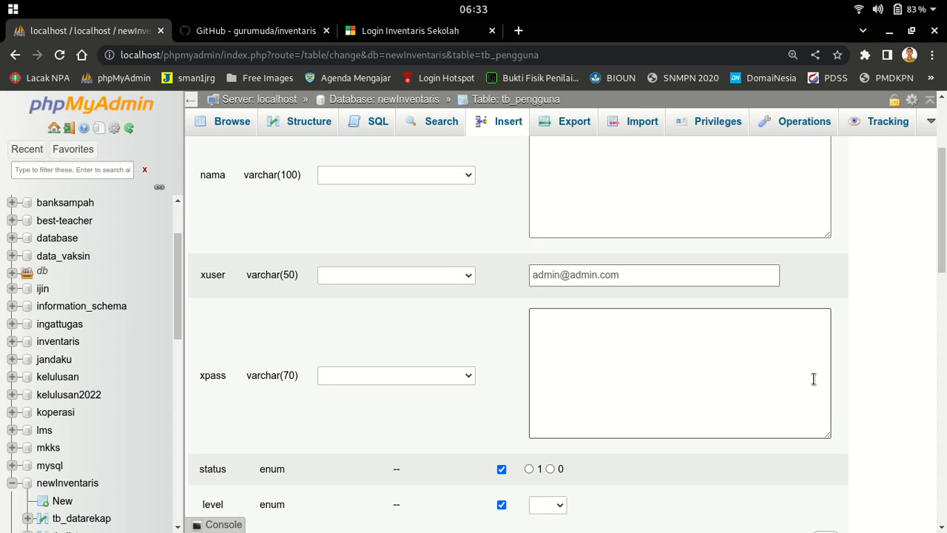
click(576, 325)
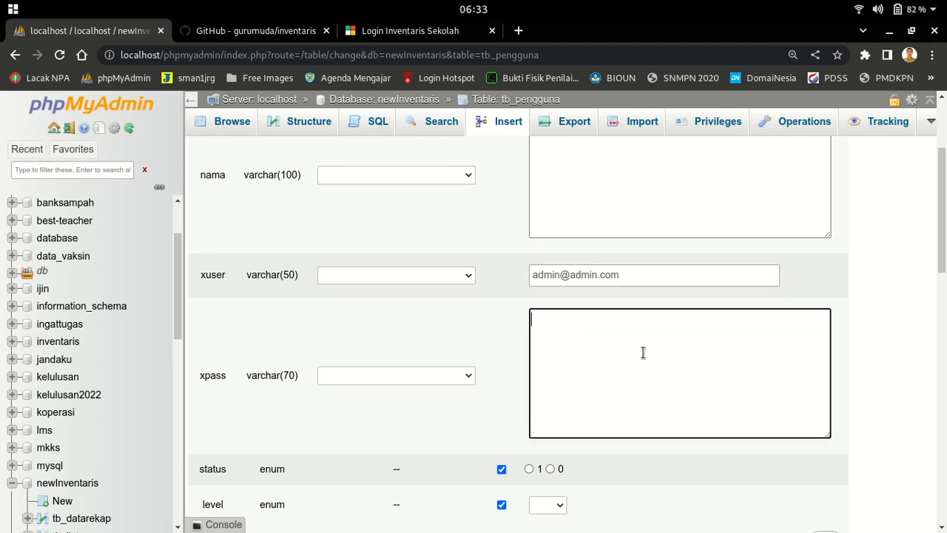
scroll(666, 400, down, 2)
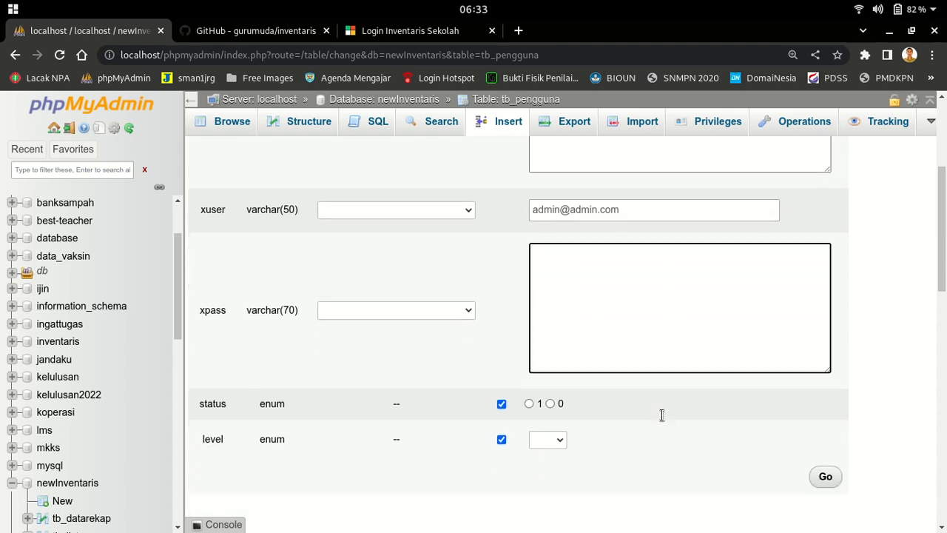
click(529, 386)
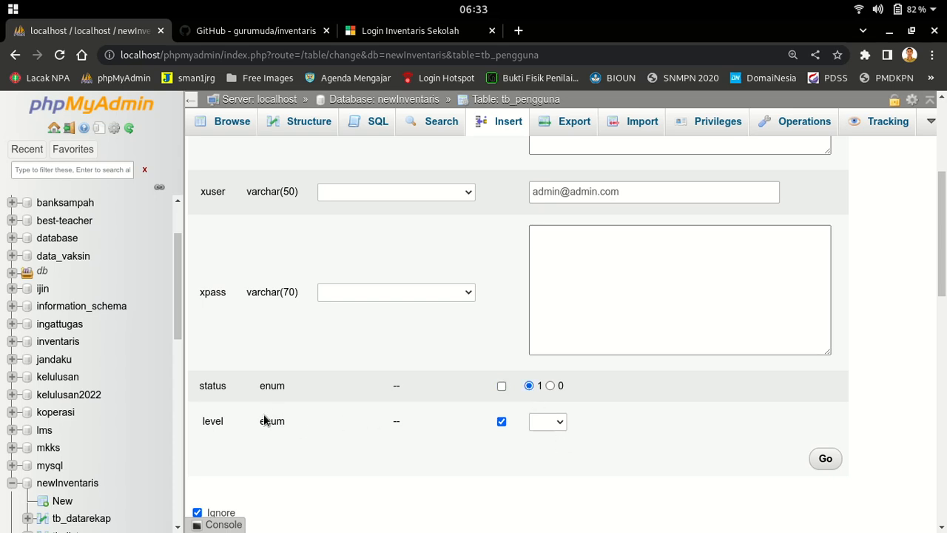
click(552, 422)
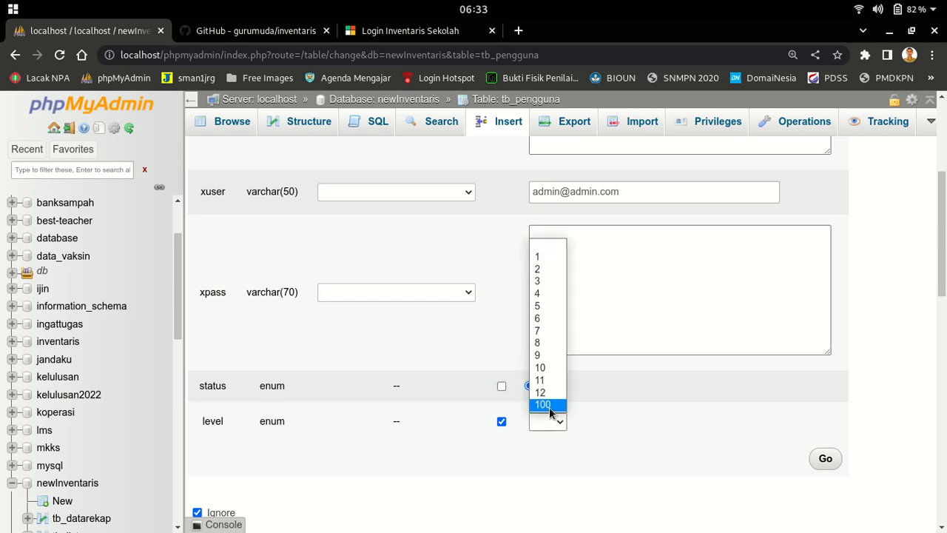
click(550, 404)
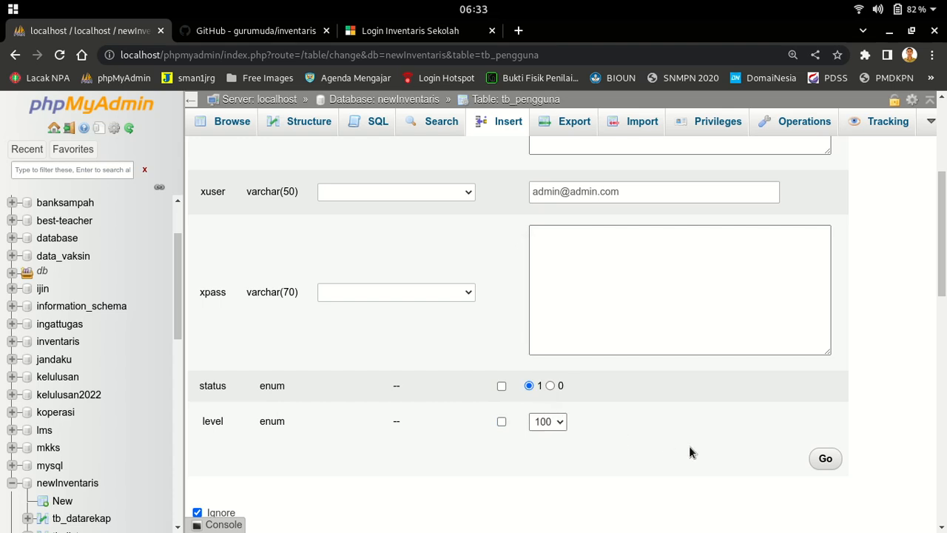
scroll(689, 448, up, 2)
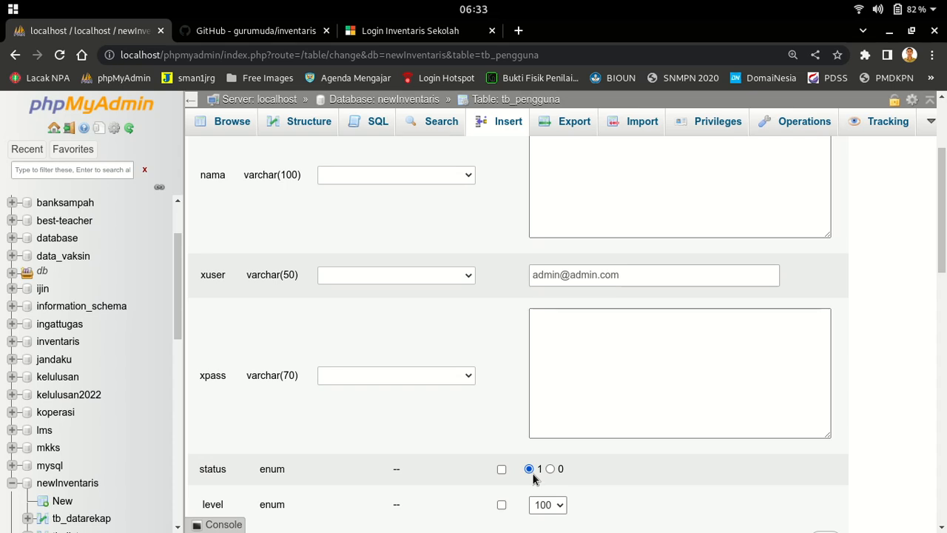
click(595, 345)
scroll(601, 355, up, 4)
scroll(659, 370, down, 5)
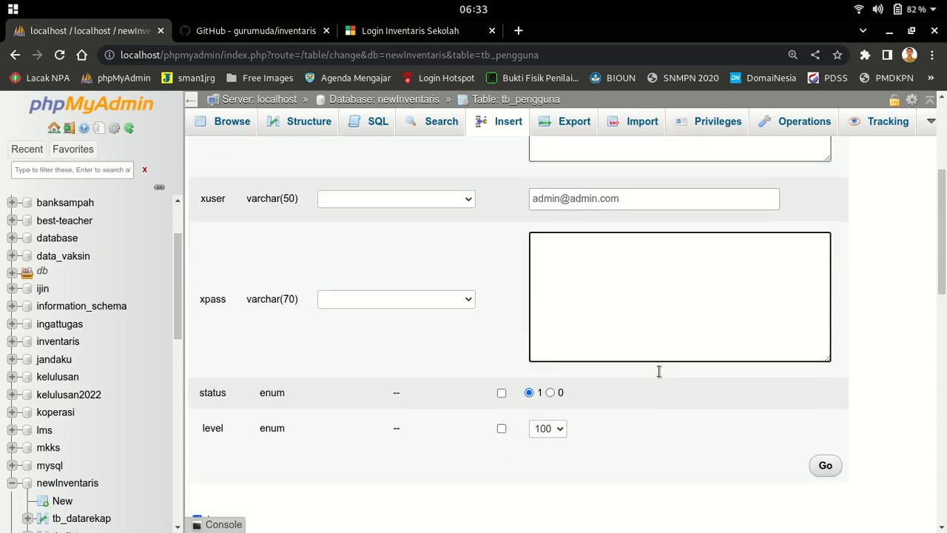
click(519, 30)
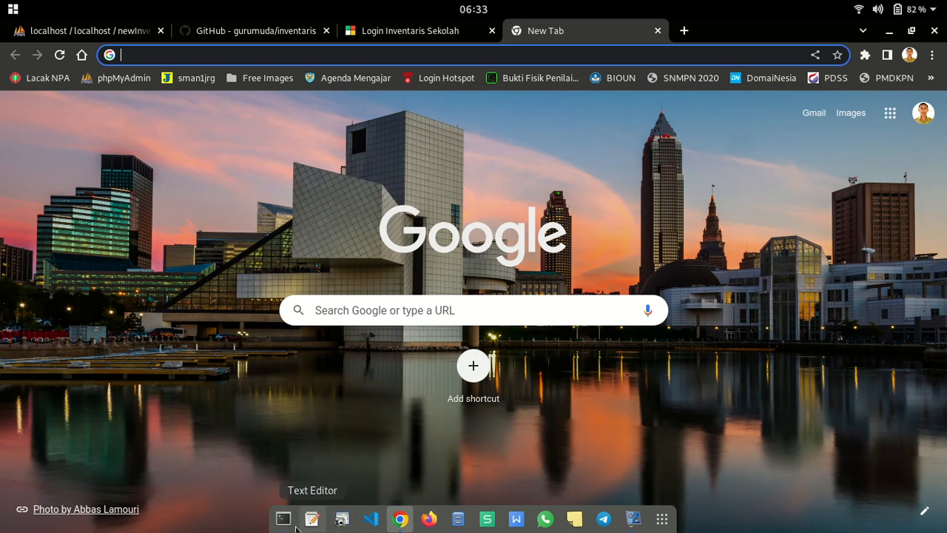
Open a terminal in /var/www/html and run touch password.php to create the file
click(459, 519)
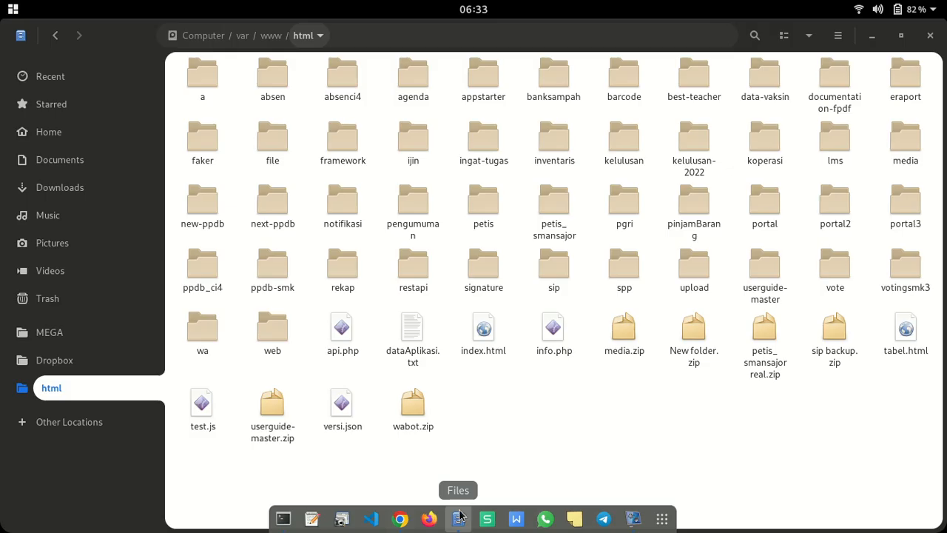
right_click(571, 421)
click(603, 409)
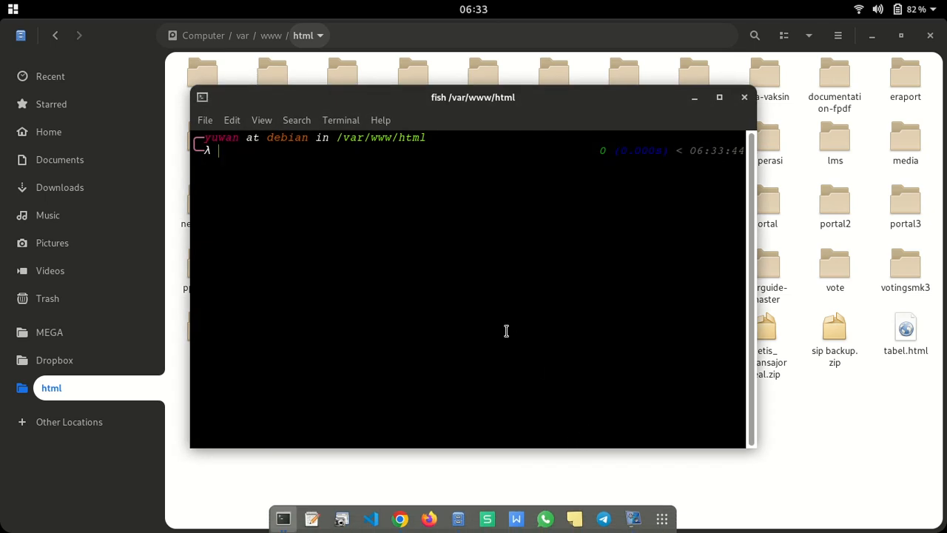
text(touch)
text(password)
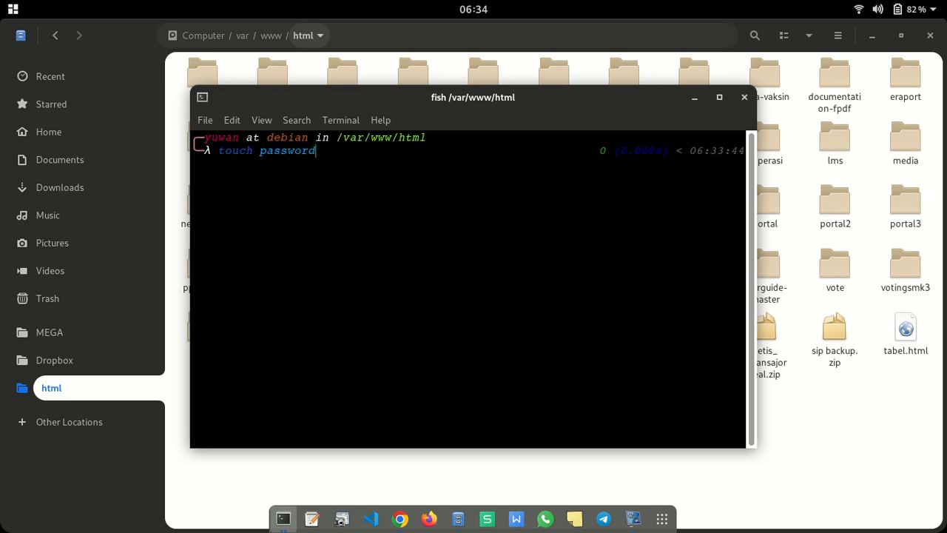
text(.php)
key(Return)
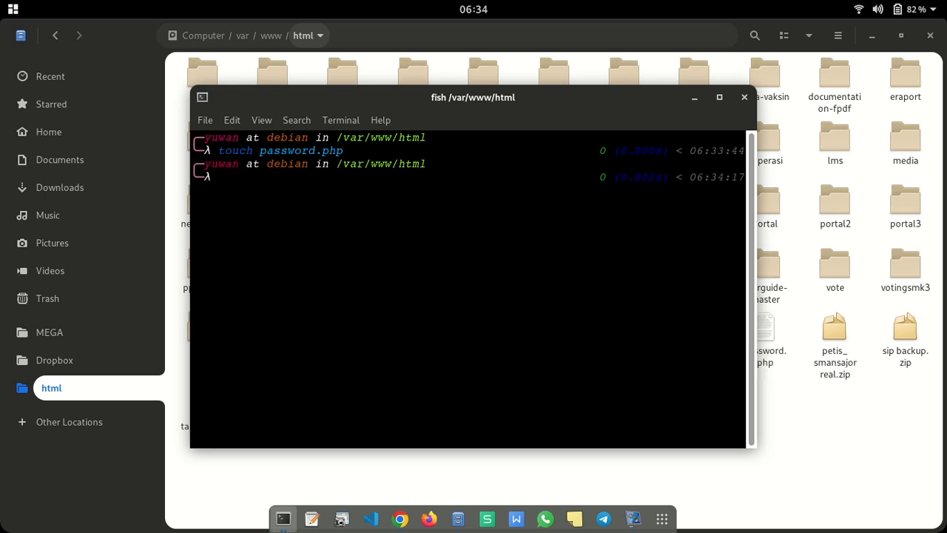
click(744, 99)
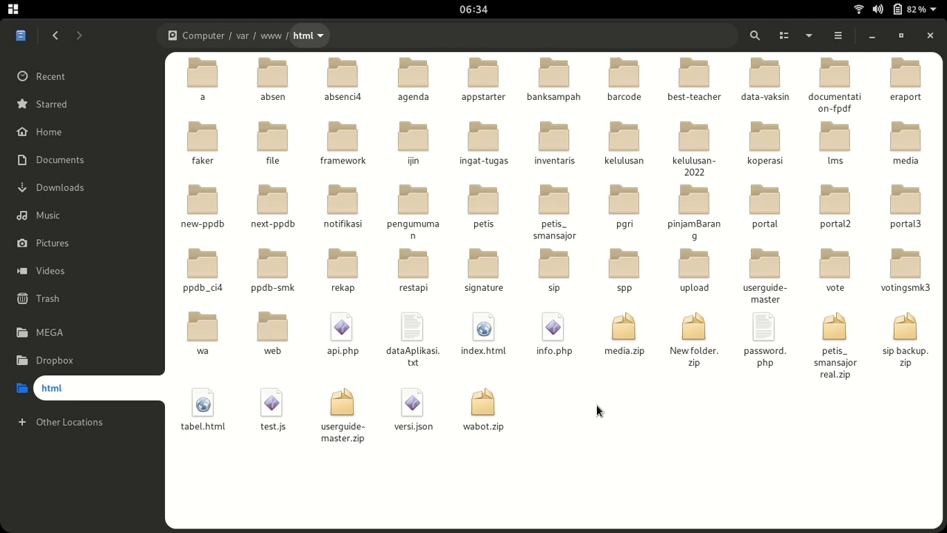
Open password.php in Visual Studio Code through Open With Other Application
click(764, 333)
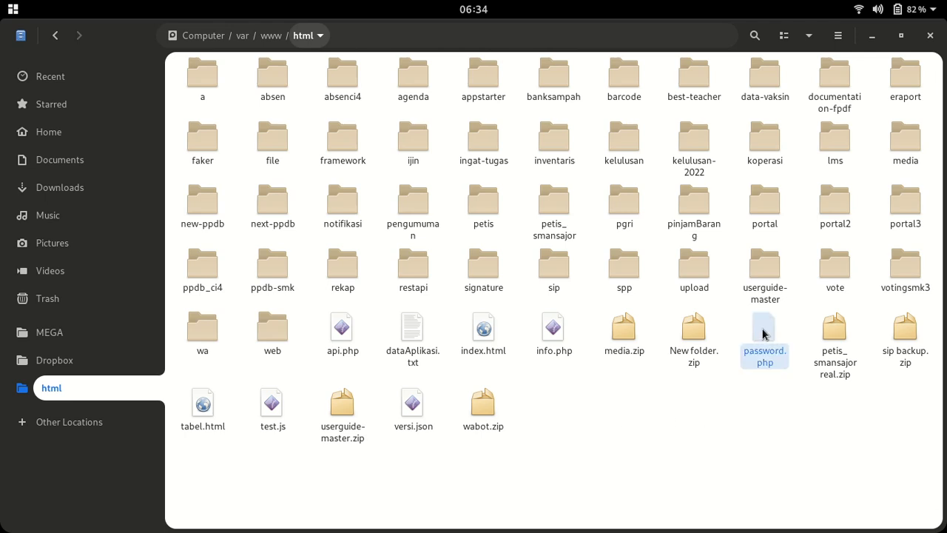
right_click(763, 333)
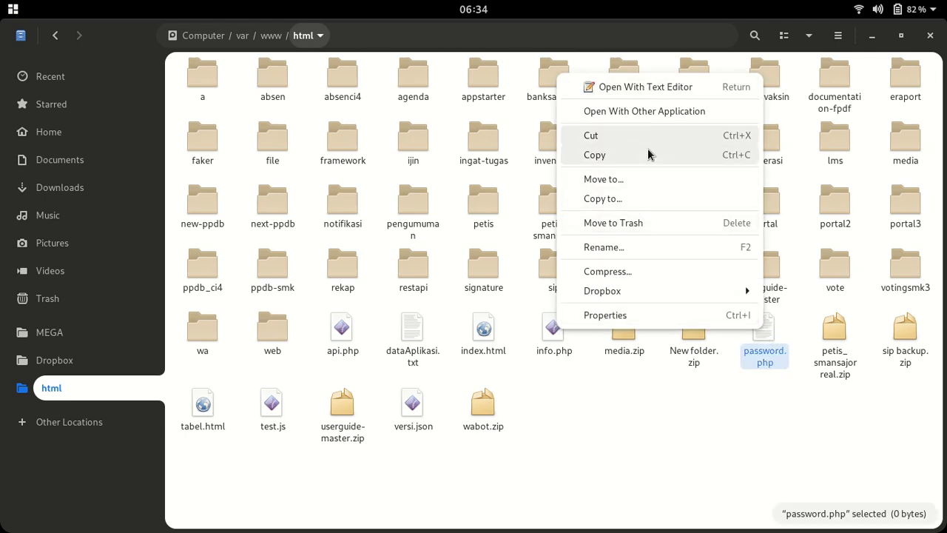
click(660, 112)
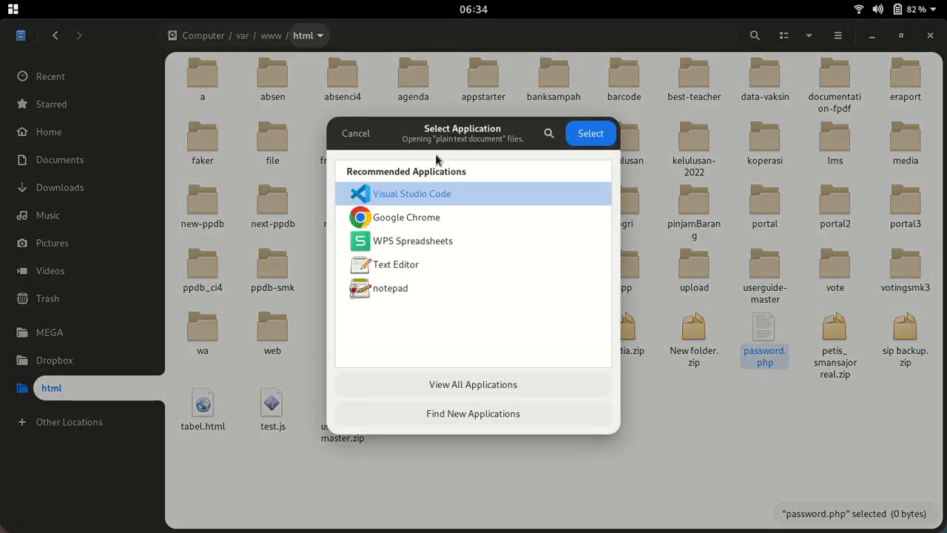
click(607, 136)
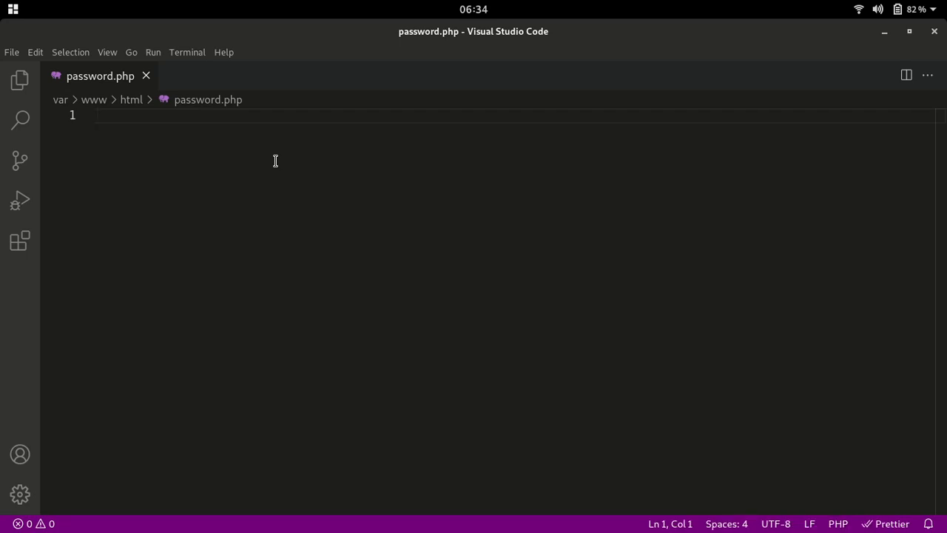
Write a PHP block calling password_hash on the admin password with PASSWORD_DEFAULT, using autocomplete
text(php)
key(Return)
key(Return)
key(Return)
key(Return)
key(Return)
key(Up)
key(Up)
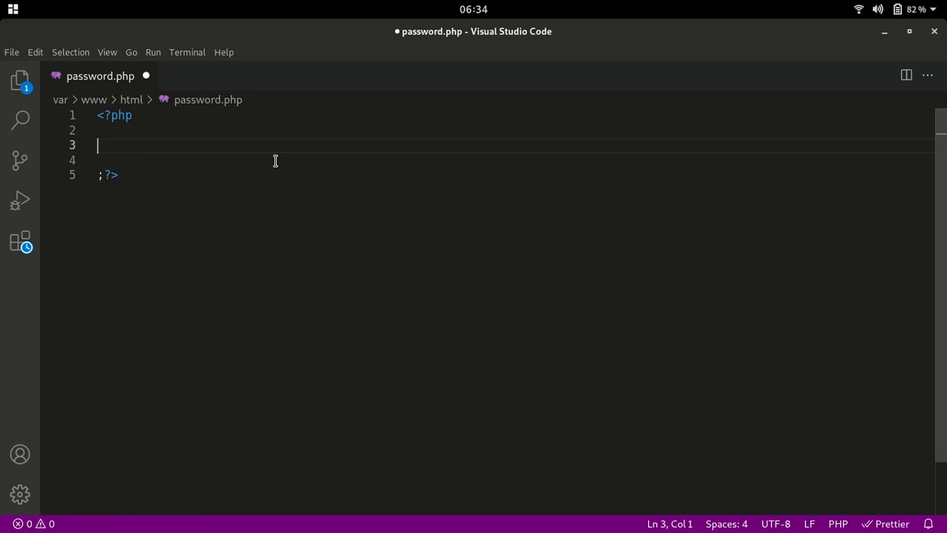
text(pass)
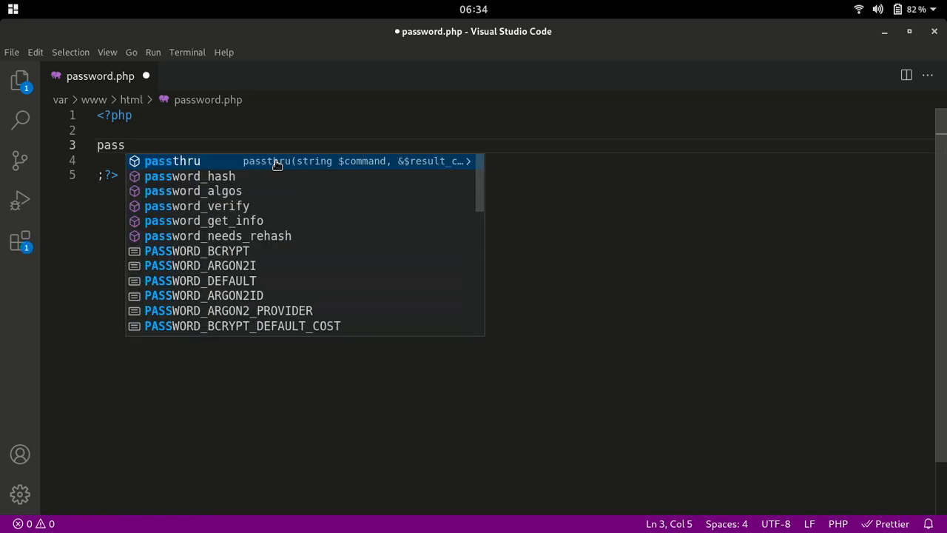
key(Down)
key(Return)
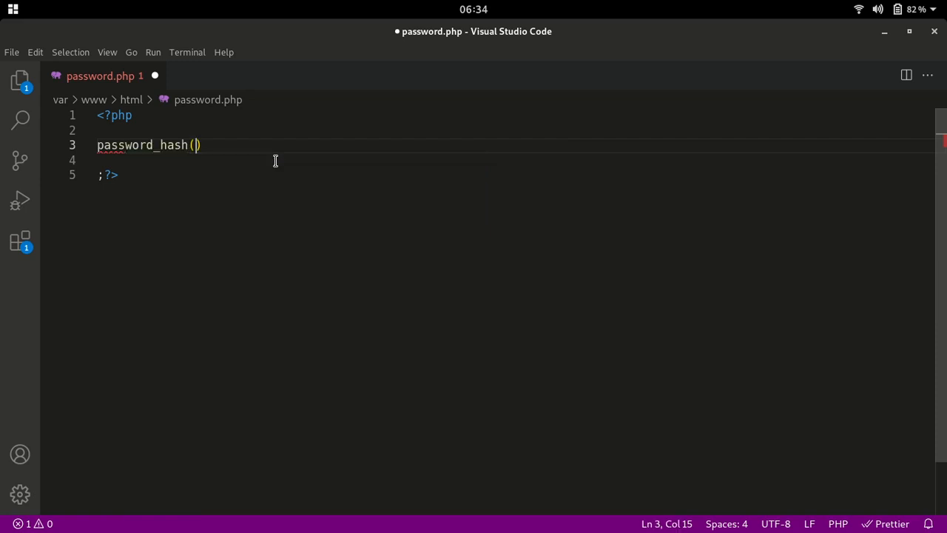
text('admin)
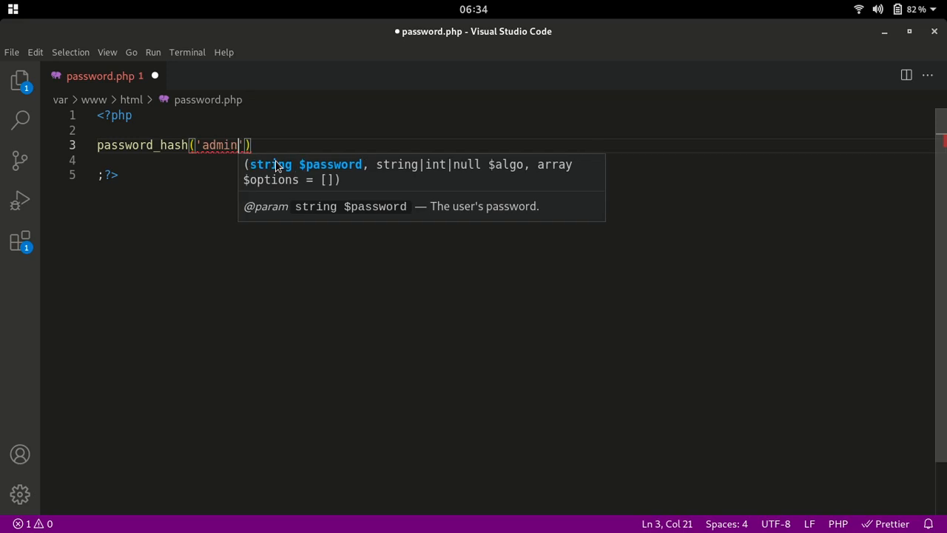
text(', )
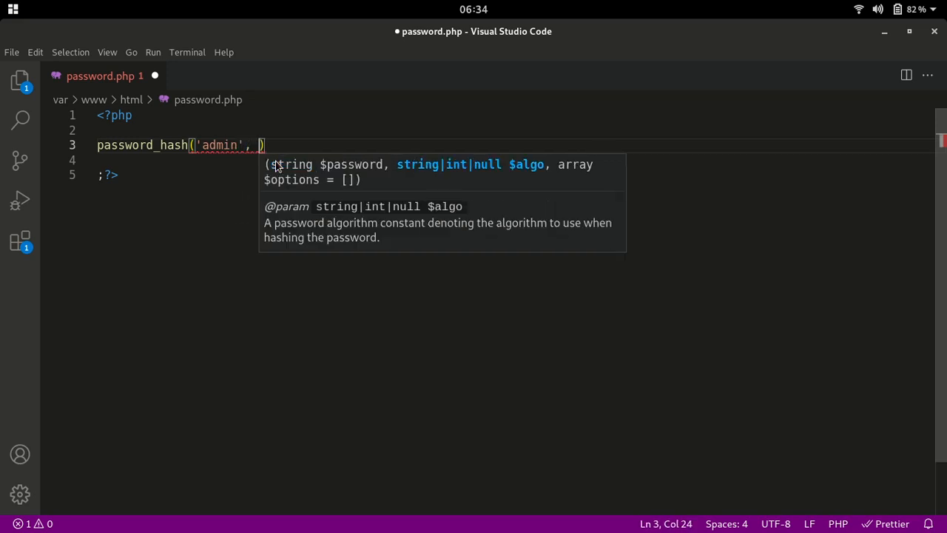
text(PASS)
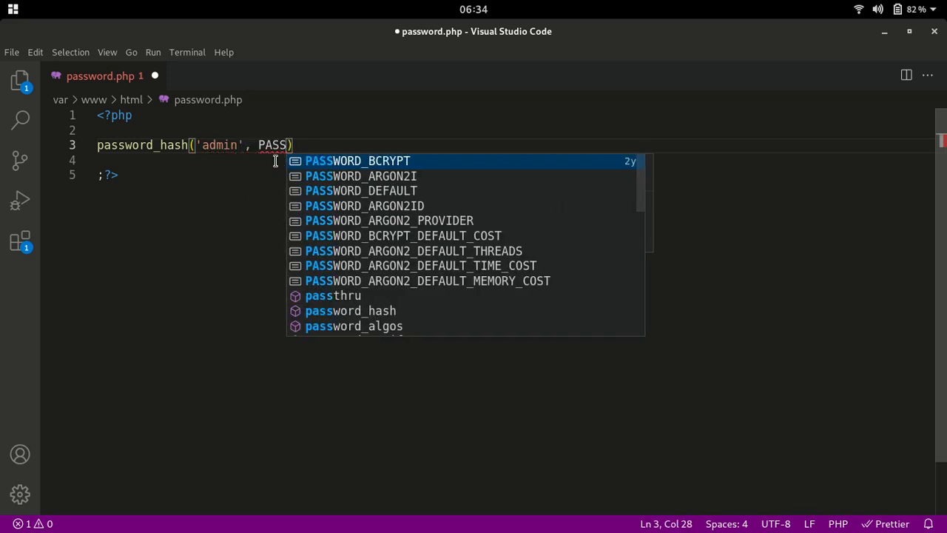
key(Down)
key(Down)
key(Return)
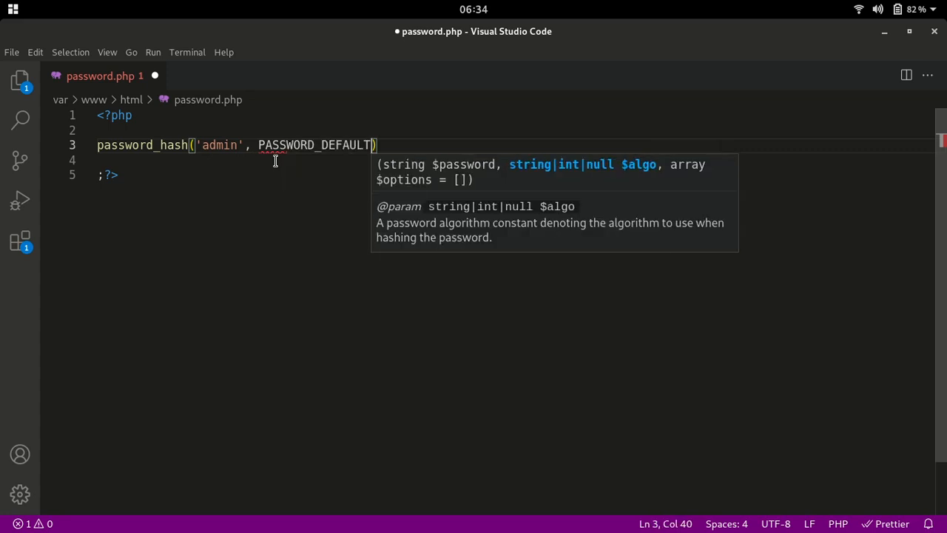
Wrap the password_hash call in an echo ( ... ) statement
click(97, 145)
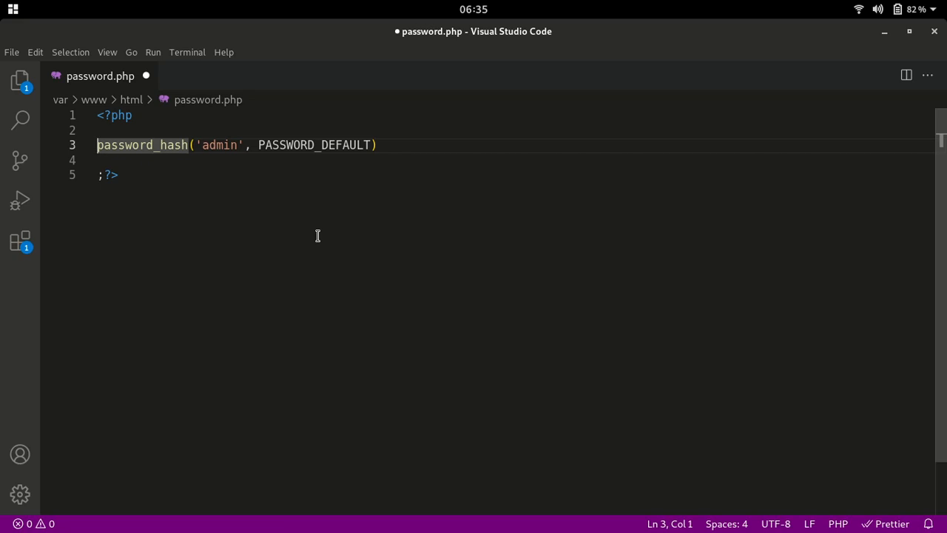
text(ech)
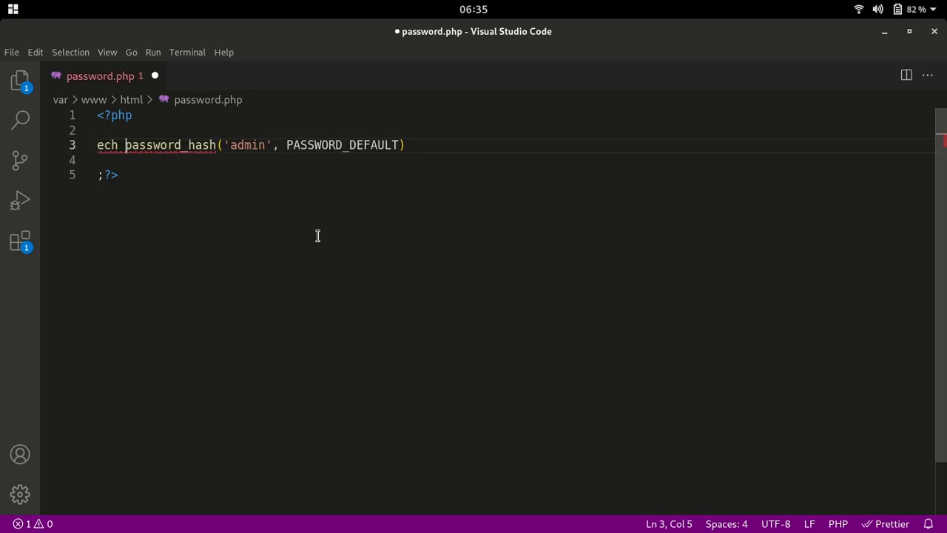
key(BackSpace)
text(o )
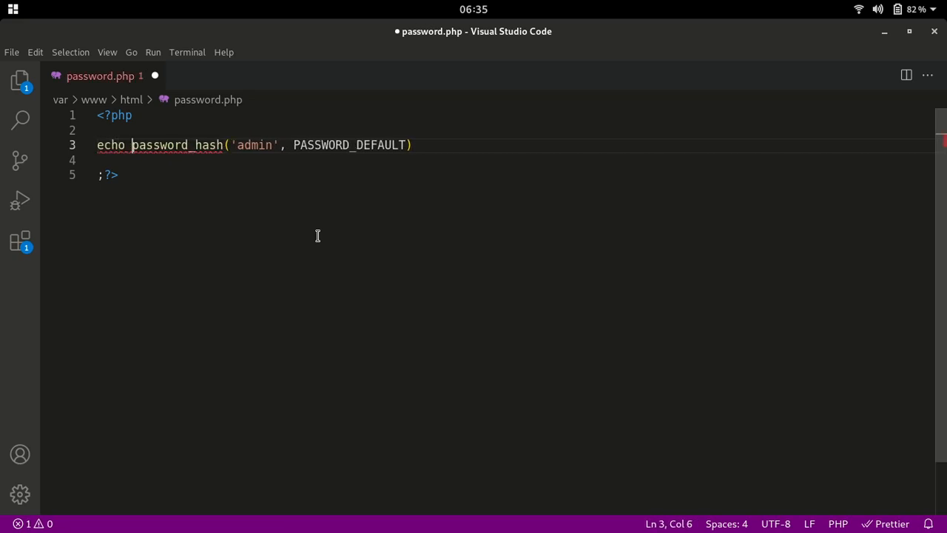
text(()
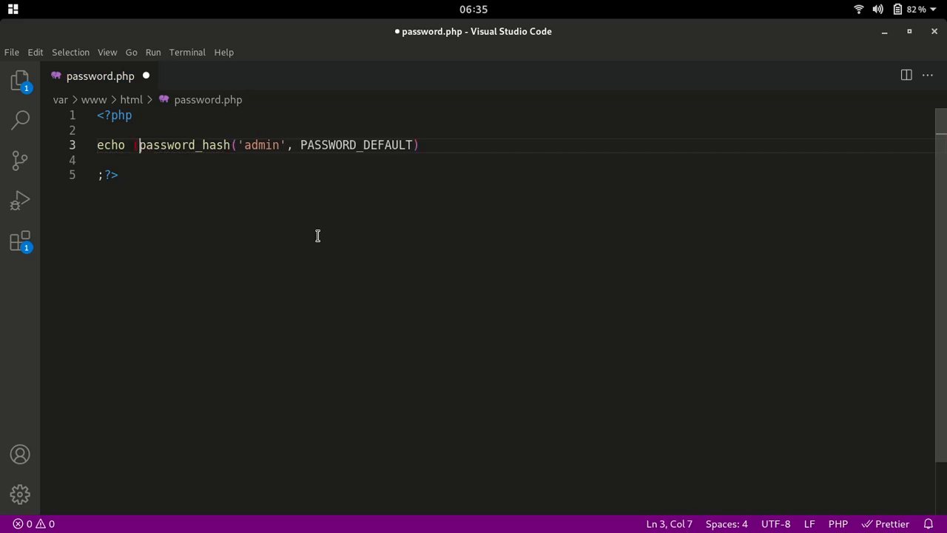
click(438, 146)
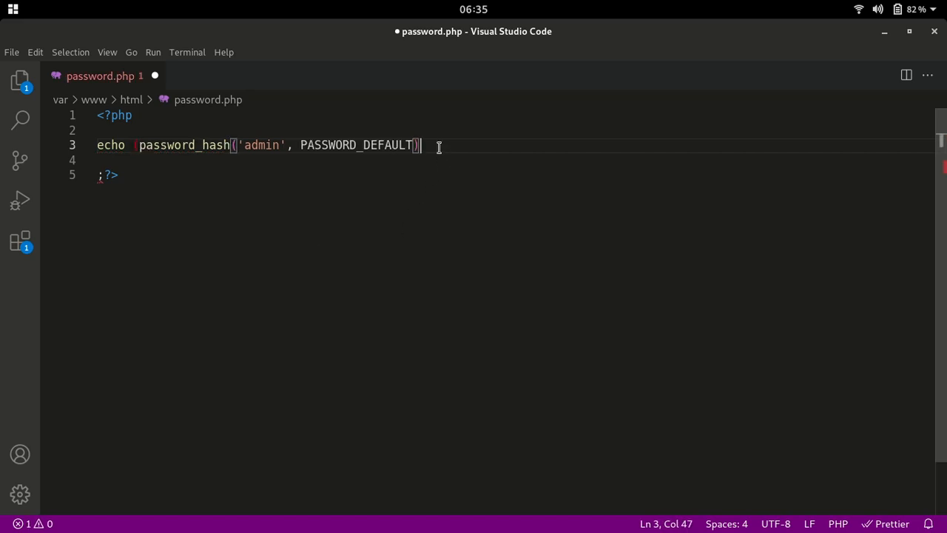
text())
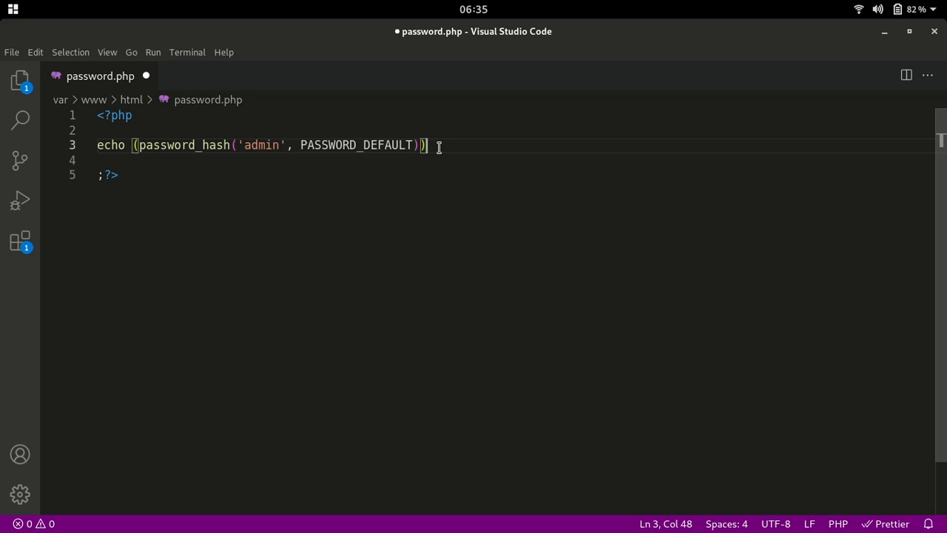
Collapse the script onto one line without the closing ?> tag, save it, and return to Files
click(97, 176)
key(BackSpace)
key(BackSpace)
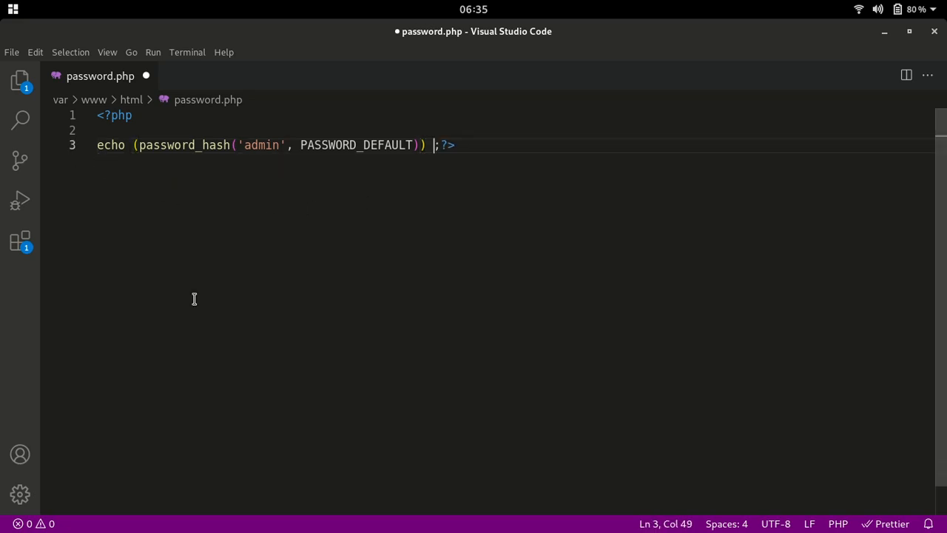
click(99, 150)
key(BackSpace)
key(BackSpace)
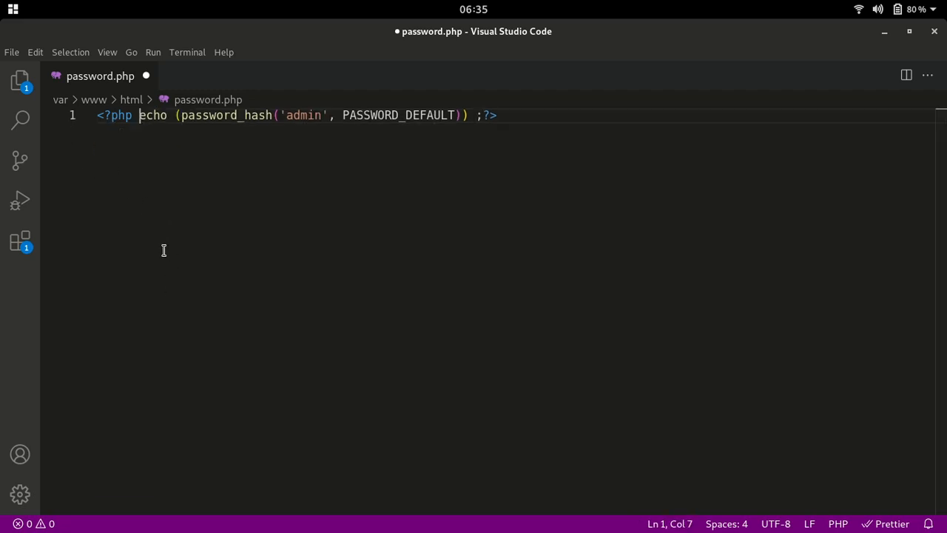
click(399, 213)
key(BackSpace)
key(BackSpace)
key(Return)
key(ctrl+s)
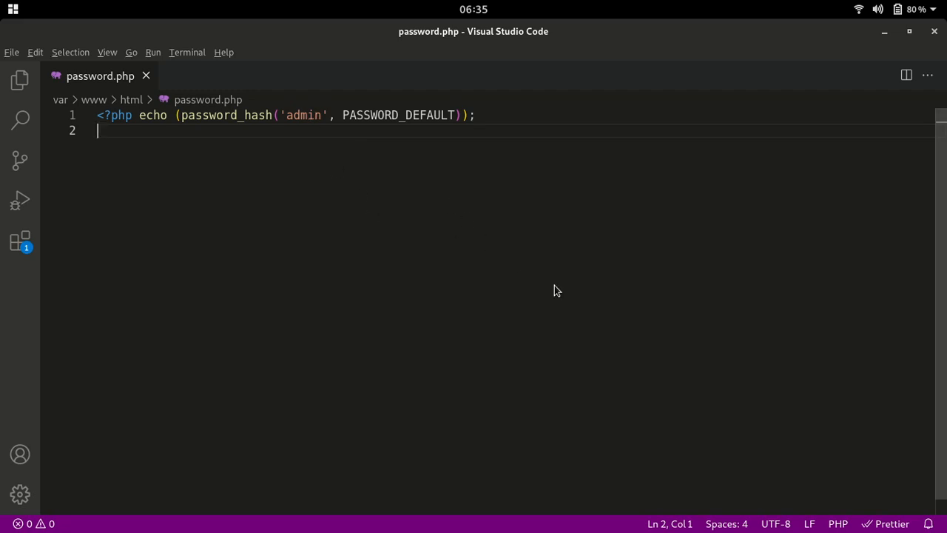
key(alt+Tab)
Load localhost/password.php in Chrome to display the generated bcrypt hash
mouse_move(547, 526)
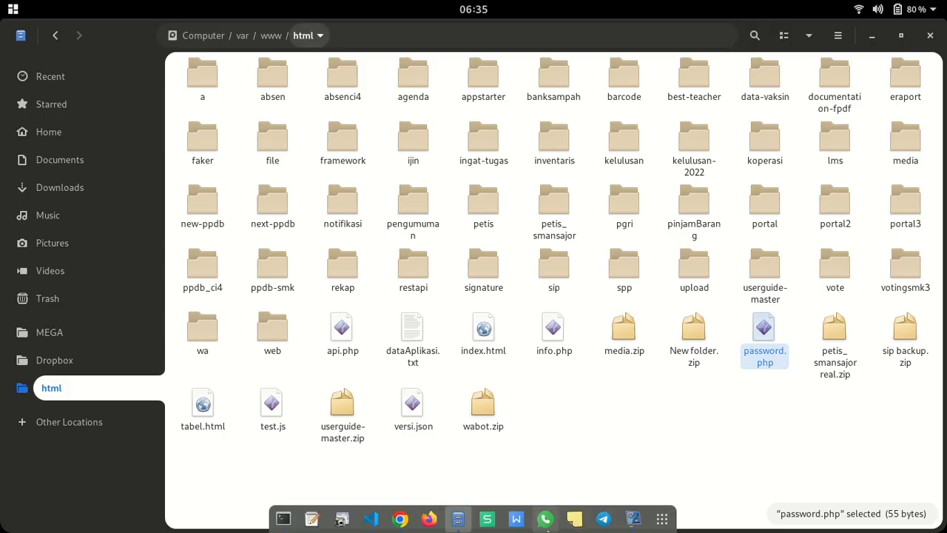
click(399, 519)
click(652, 55)
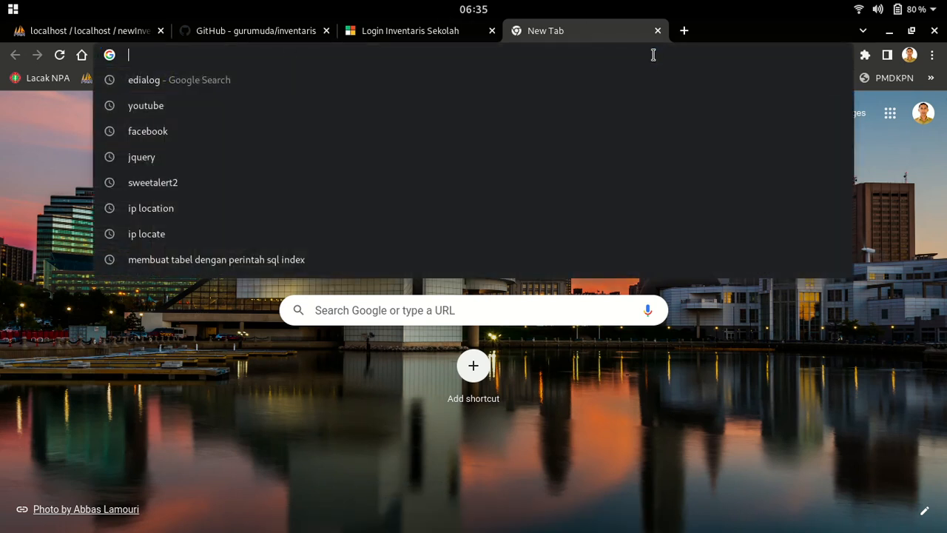
text(localh)
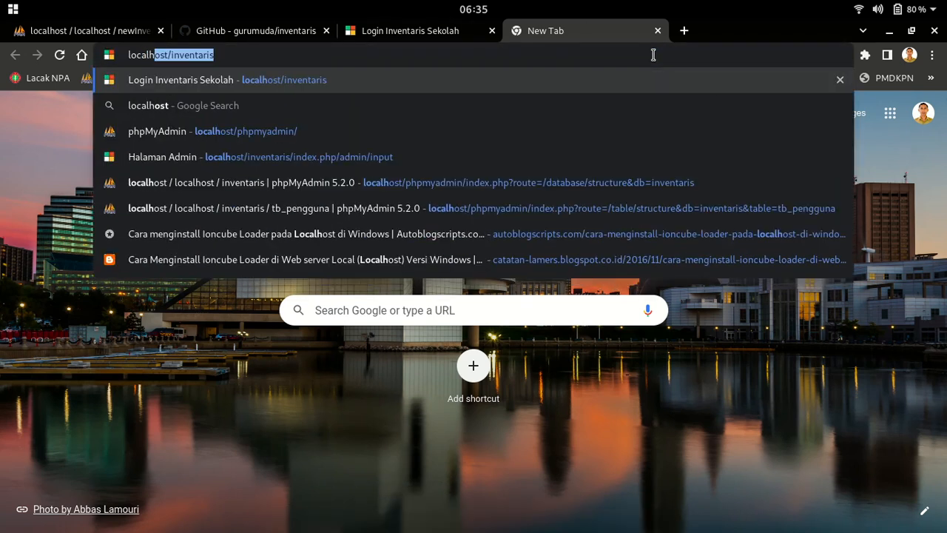
text(ost)
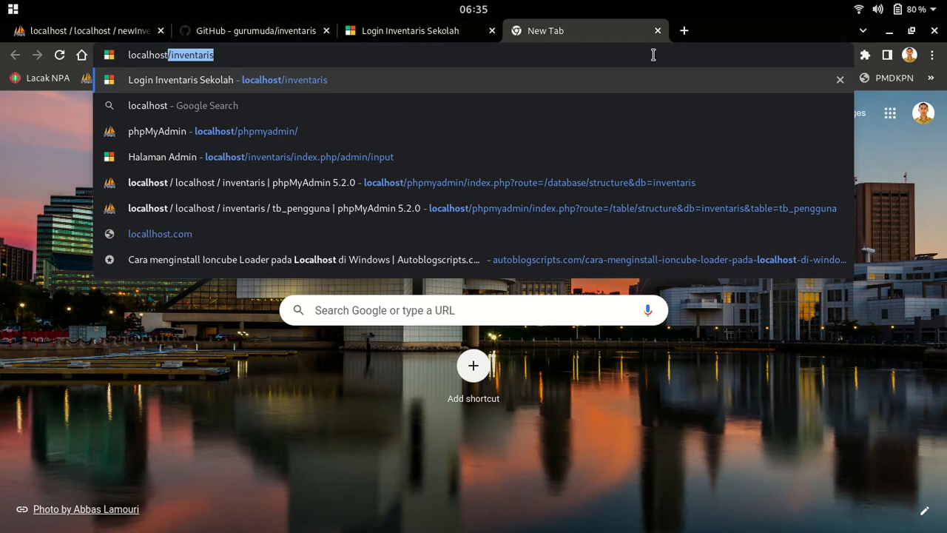
text(/pas)
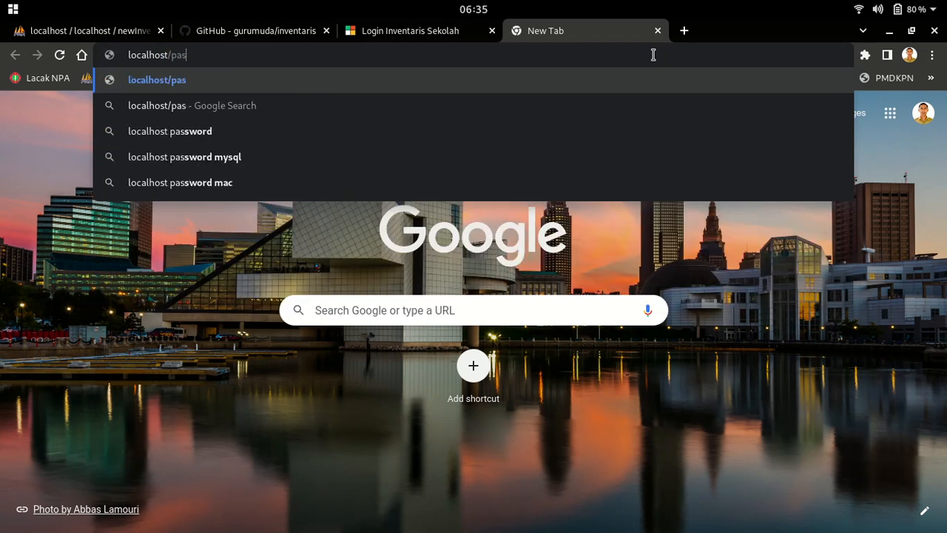
text(sword.php)
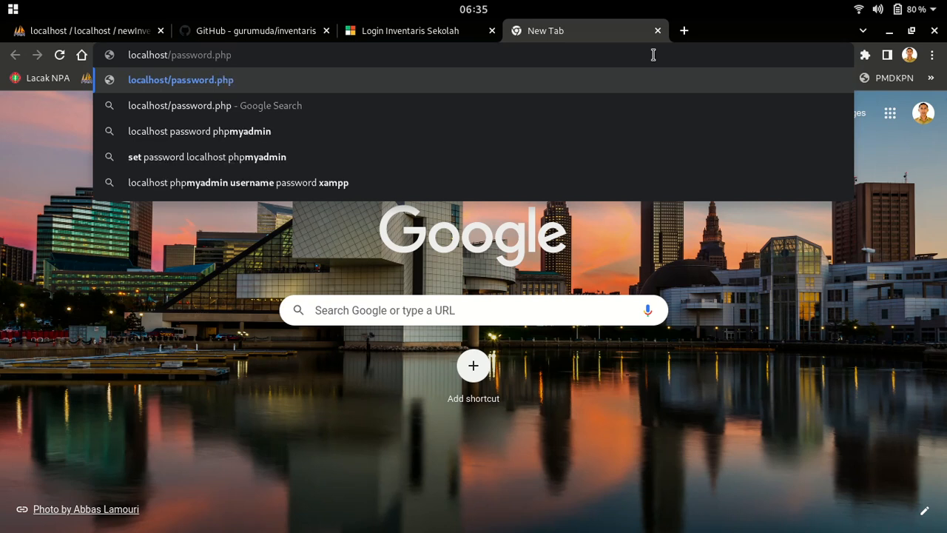
key(Return)
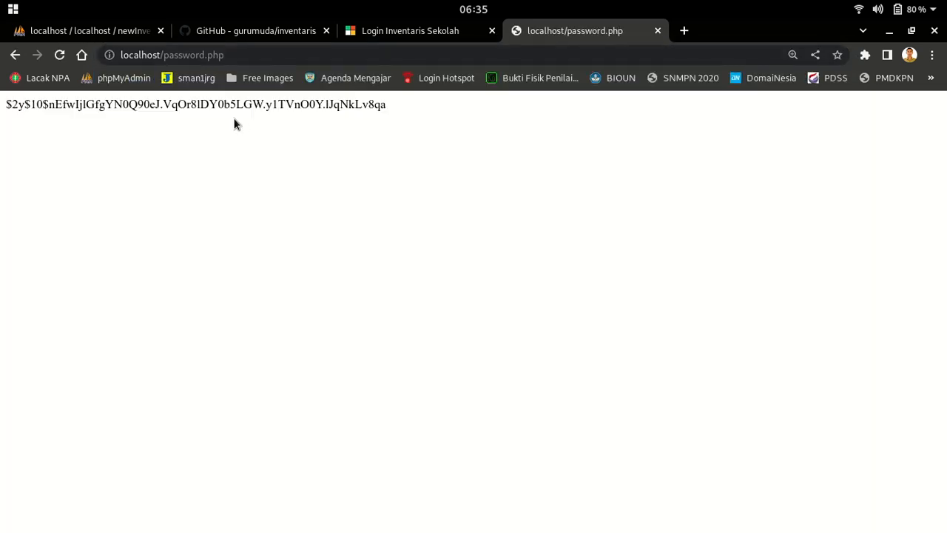
drag(388, 103, 39, 94)
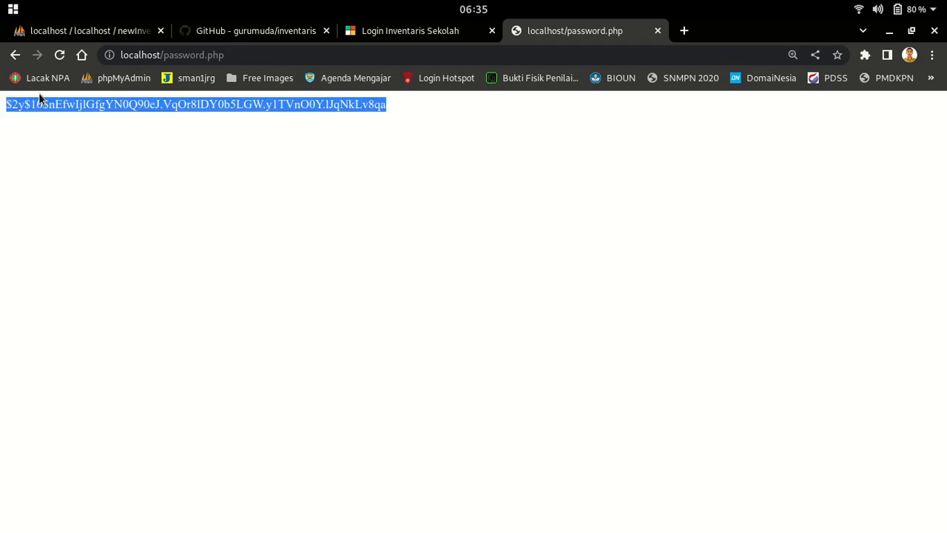
Reload password.php several times to generate a fresh hash
click(118, 32)
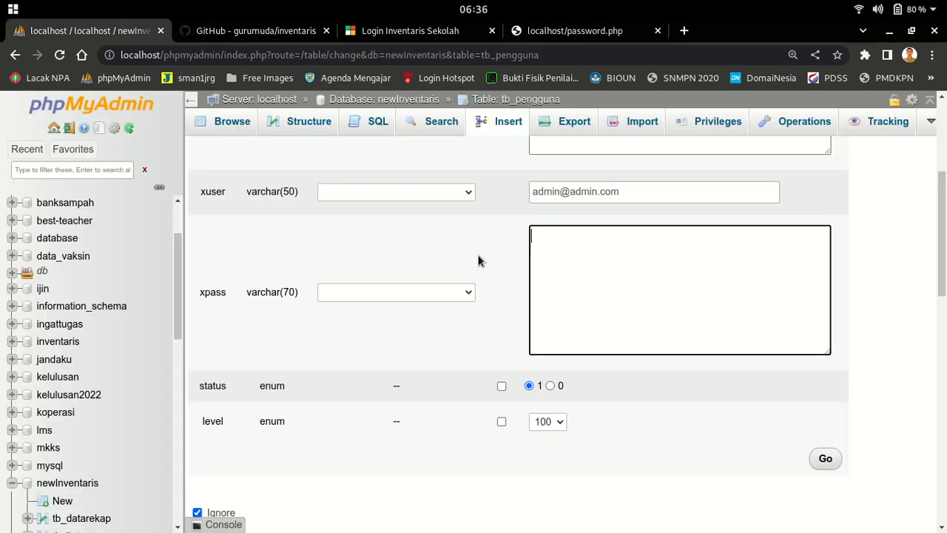
click(546, 33)
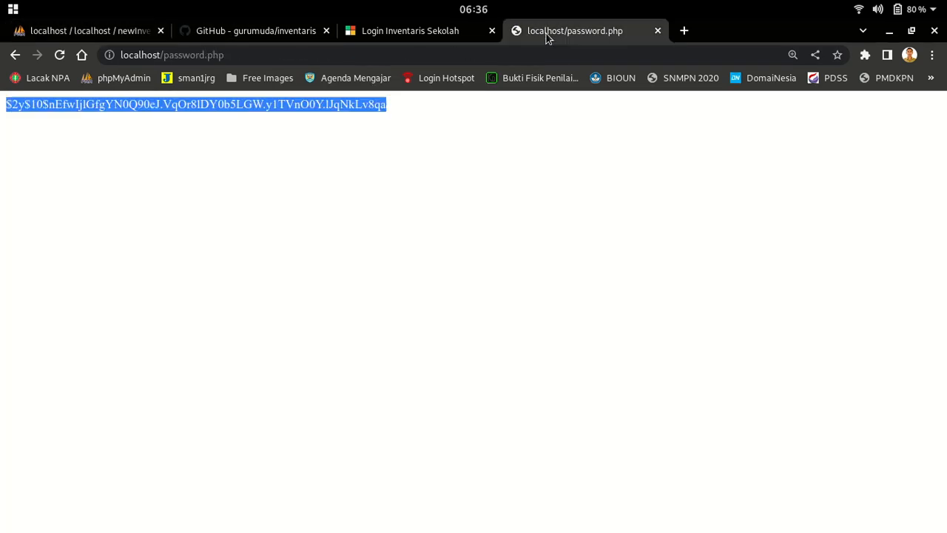
click(59, 56)
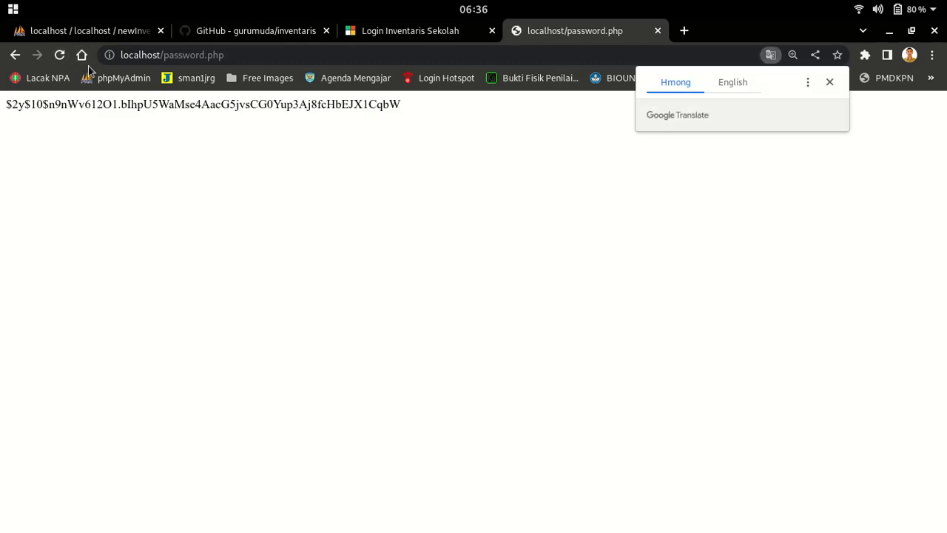
click(59, 54)
click(60, 55)
click(59, 55)
Copy the hash and bring it back to the tb_pengguna form's xpass field
drag(417, 105, 1, 106)
right_click(12, 108)
click(40, 124)
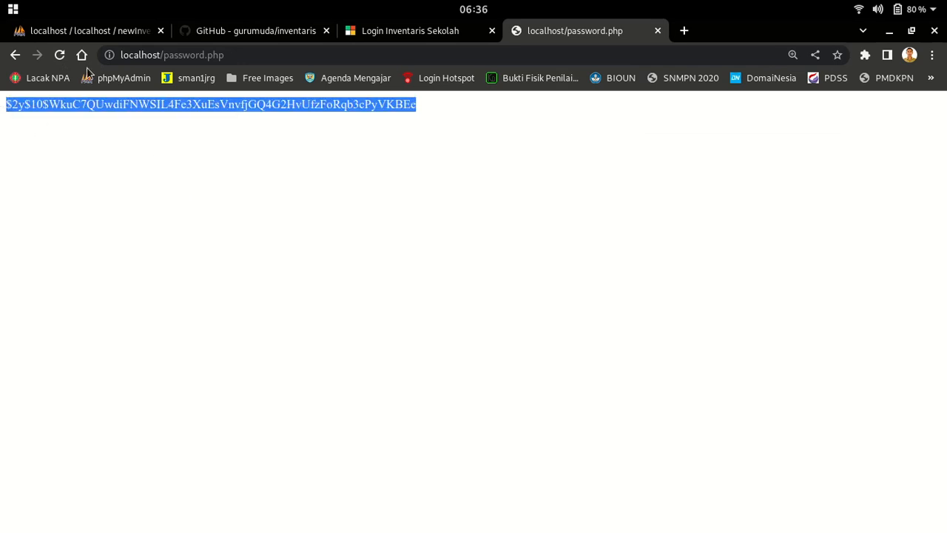
click(111, 38)
right_click(579, 267)
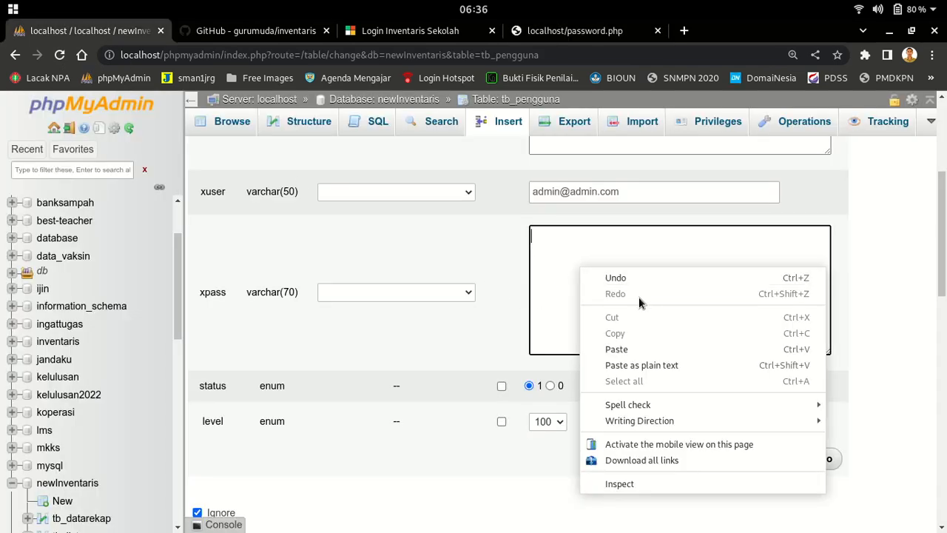
Paste the hash into xpass and insert the Administrator row into tb_pengguna
click(634, 348)
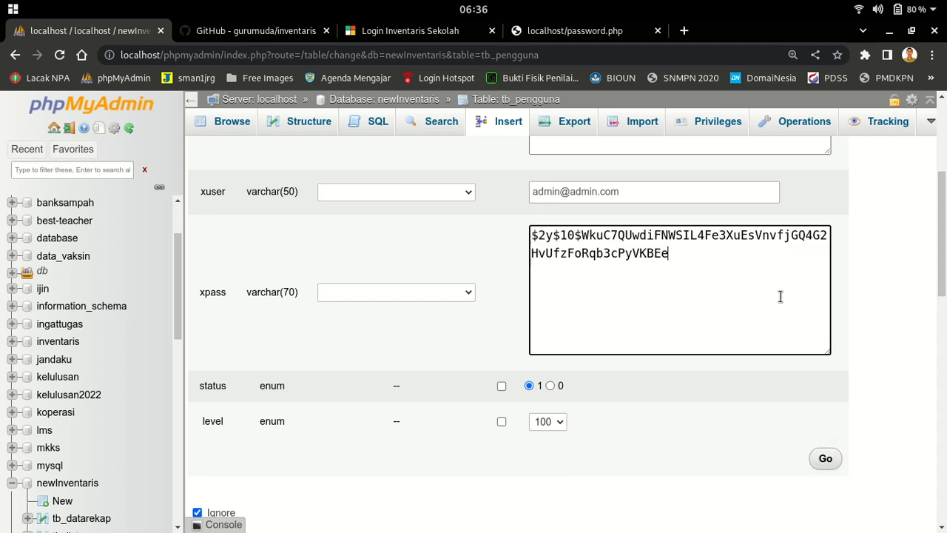
scroll(873, 363, up, 5)
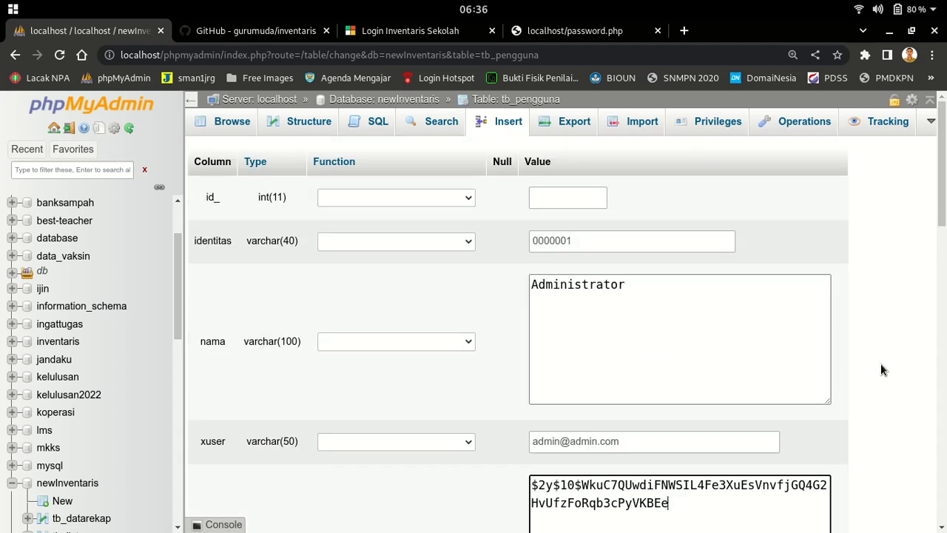
scroll(880, 364, down, 5)
click(825, 376)
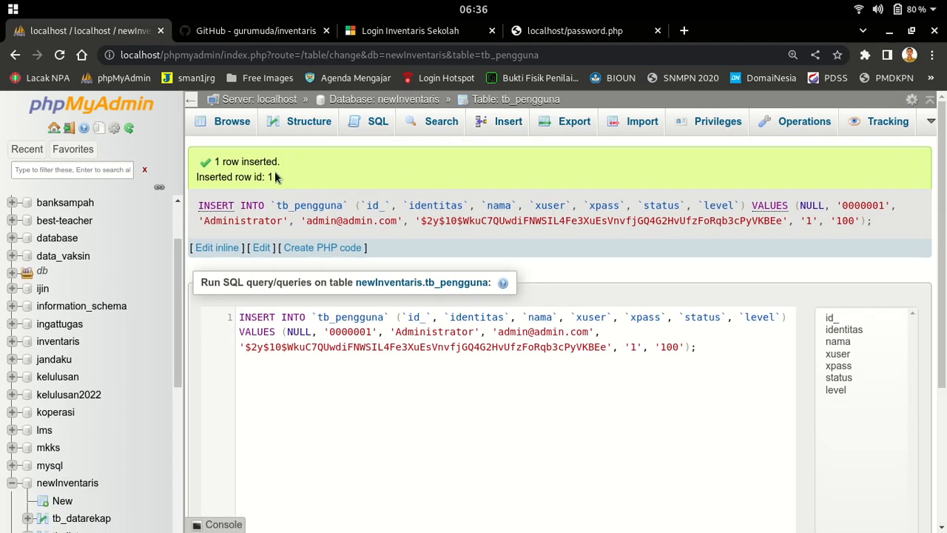
click(507, 121)
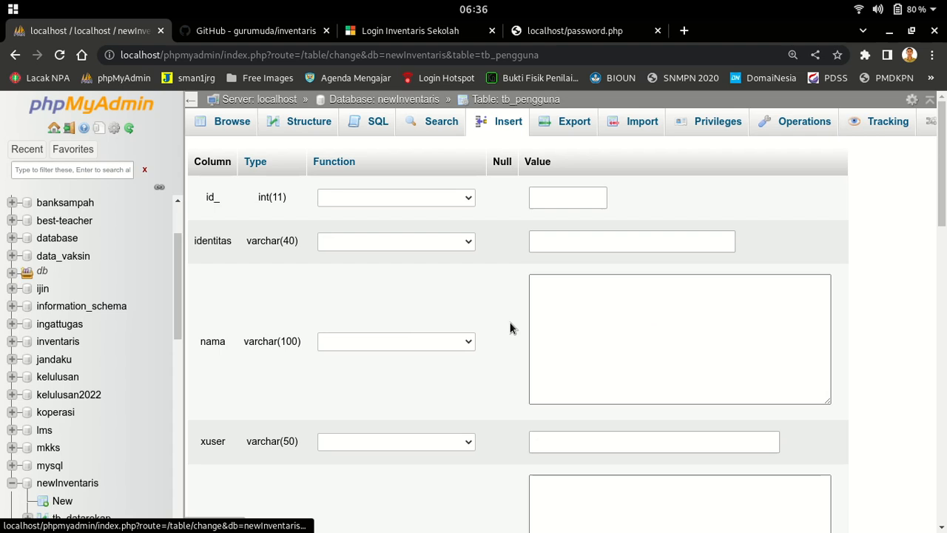
Browse tb_pengguna's rows, zoomed out so the table fits
click(234, 126)
scroll(688, 355, down, 2)
key(ctrl+minus)
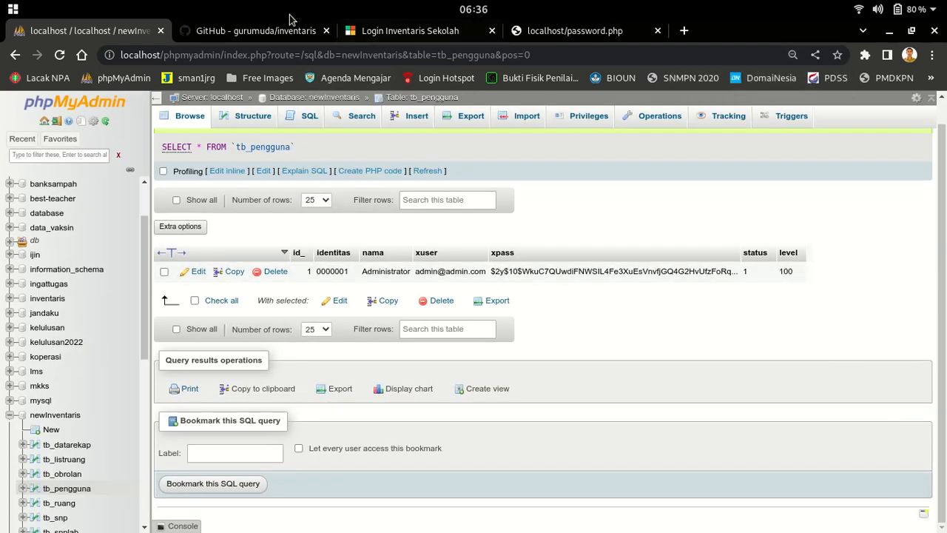
Read through the project's GitHub README, then return to tb_pengguna
click(251, 30)
scroll(178, 333, down, 2)
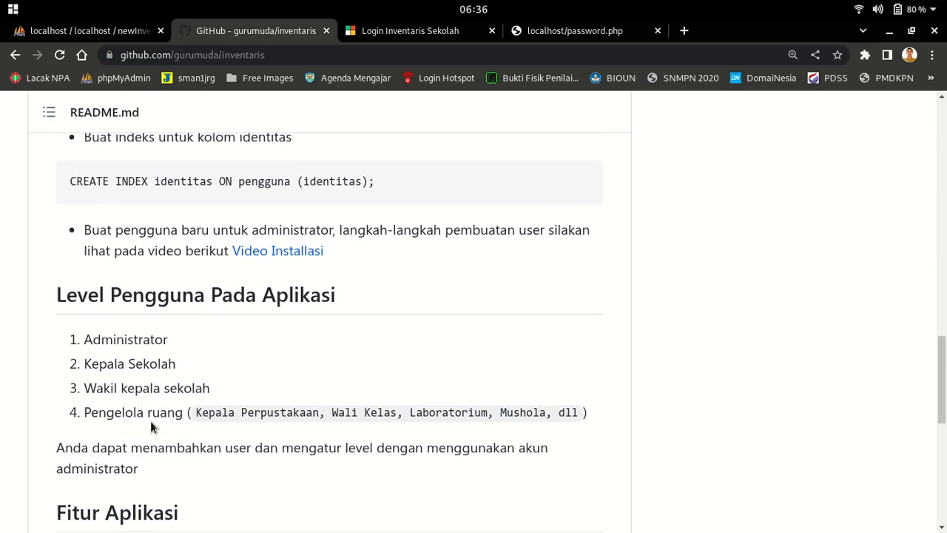
scroll(641, 441, down, 4)
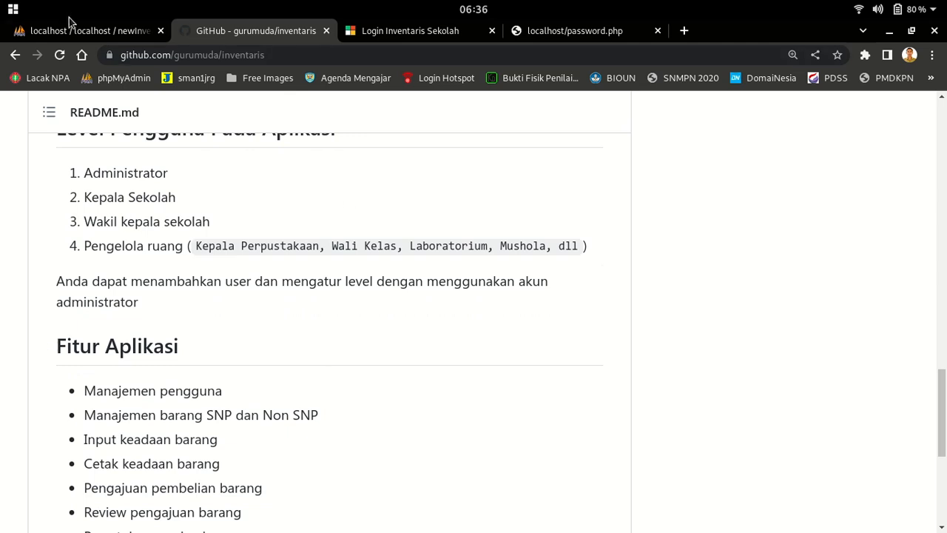
click(122, 31)
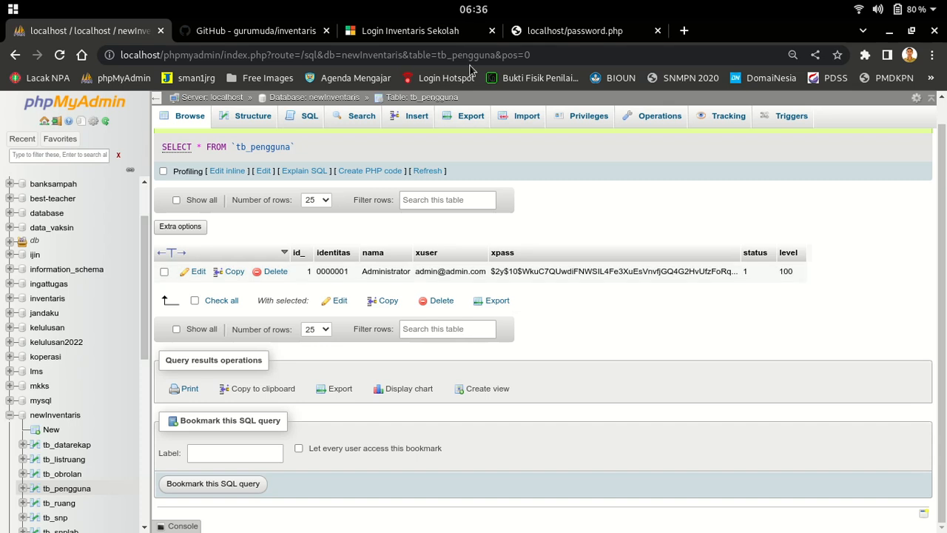
Turn Wi-Fi off from the GNOME status menu
click(858, 13)
click(857, 138)
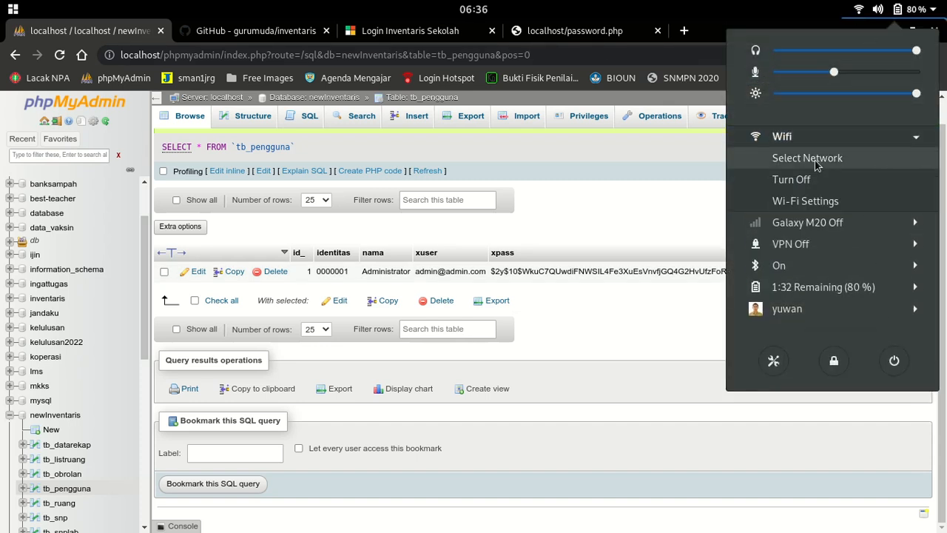
click(810, 180)
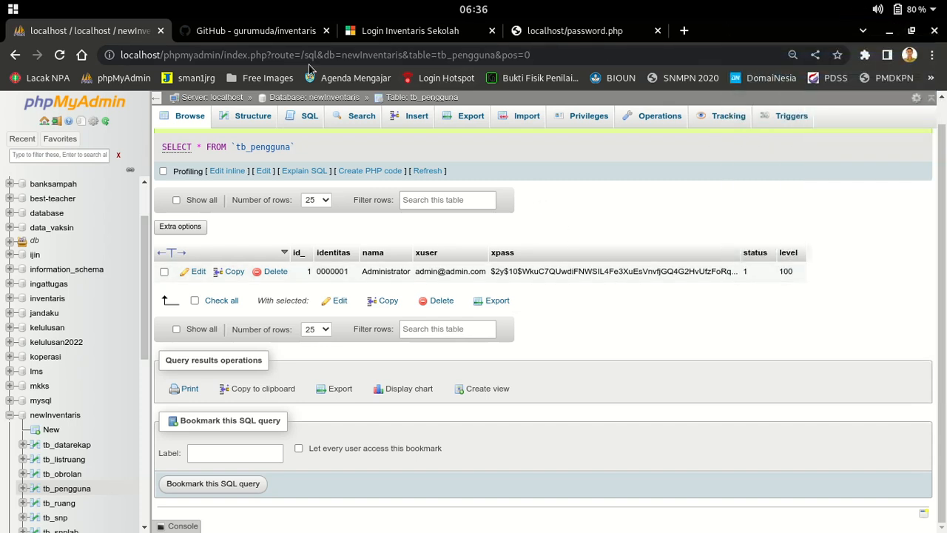
Recheck the README and switch to the Inventaris Sekolah login page
click(258, 34)
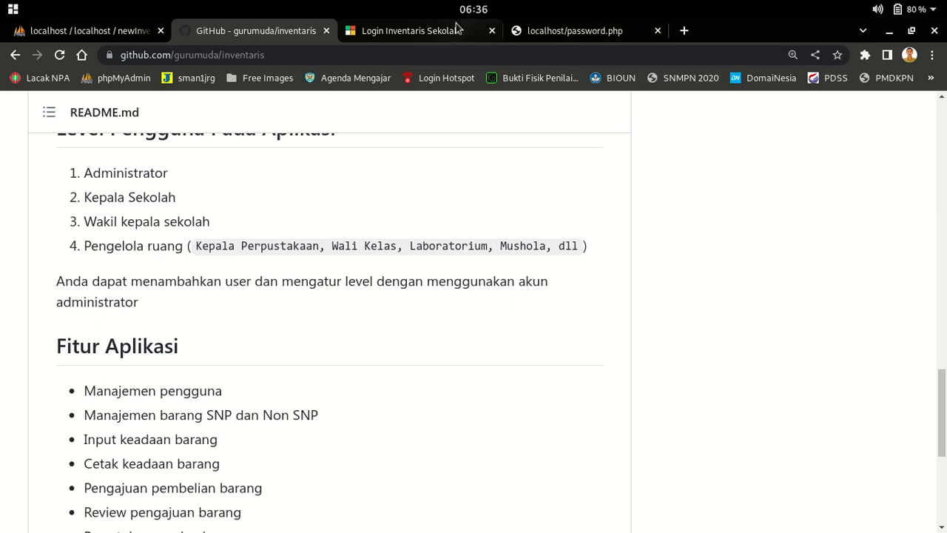
scroll(587, 271, up, 2)
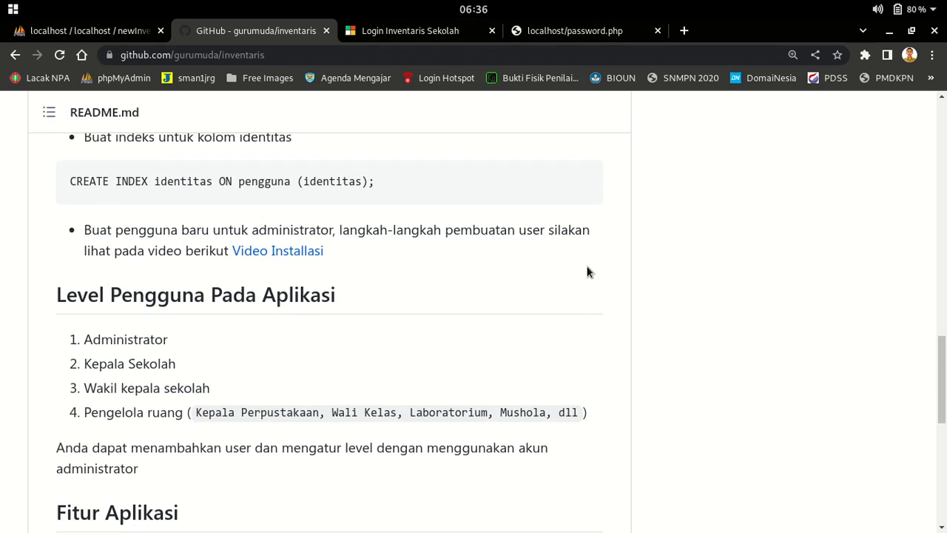
scroll(373, 240, up, 2)
click(118, 31)
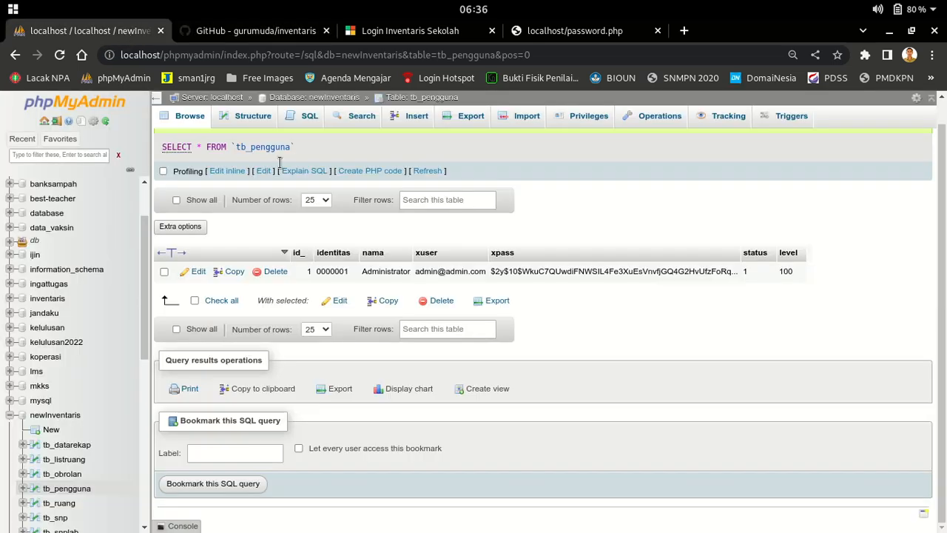
click(411, 36)
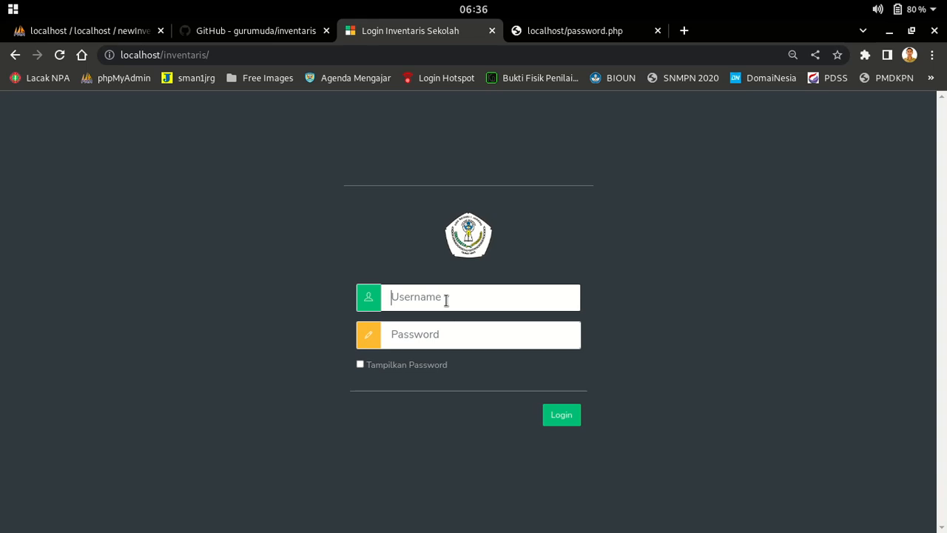
Log in with the admin username and password, showing the password, and hit the Database Error
text(admin@admin.com)
key(Tab)
text(a)
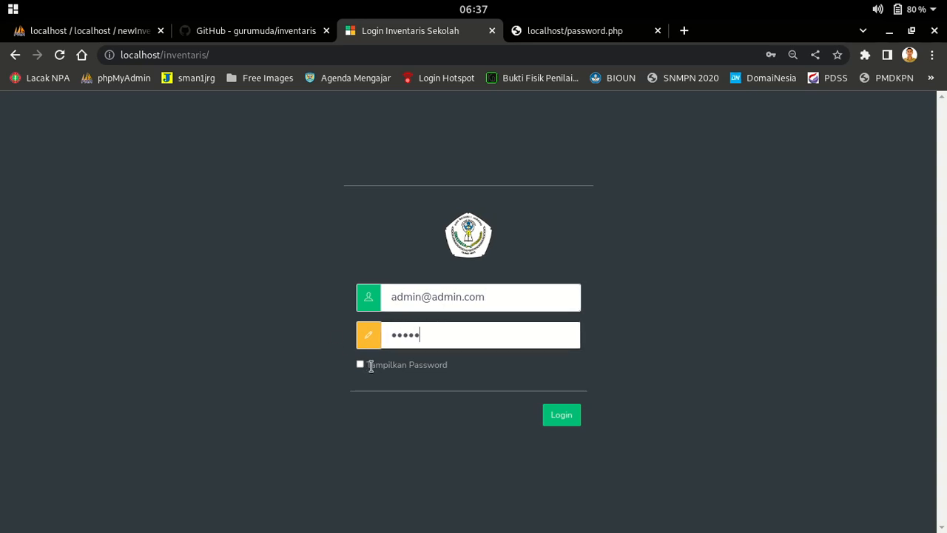
click(361, 365)
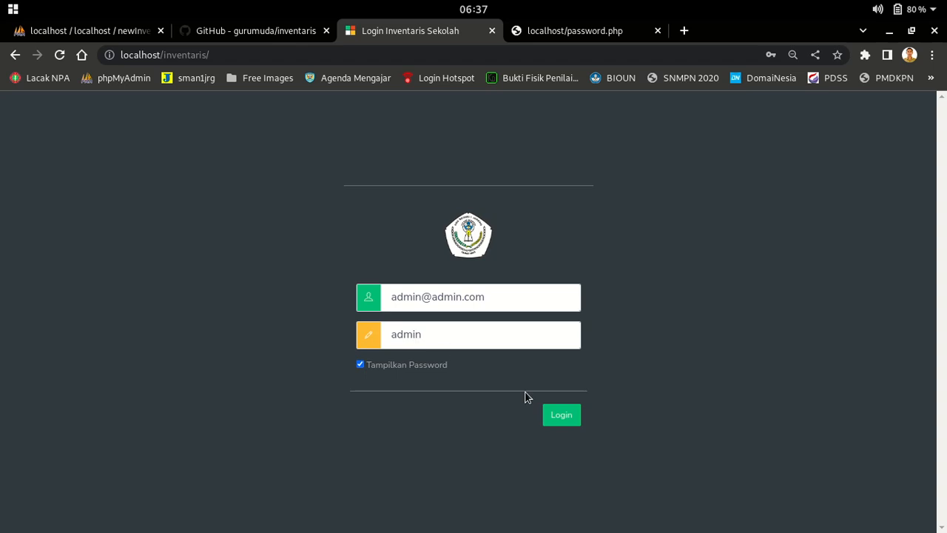
click(564, 416)
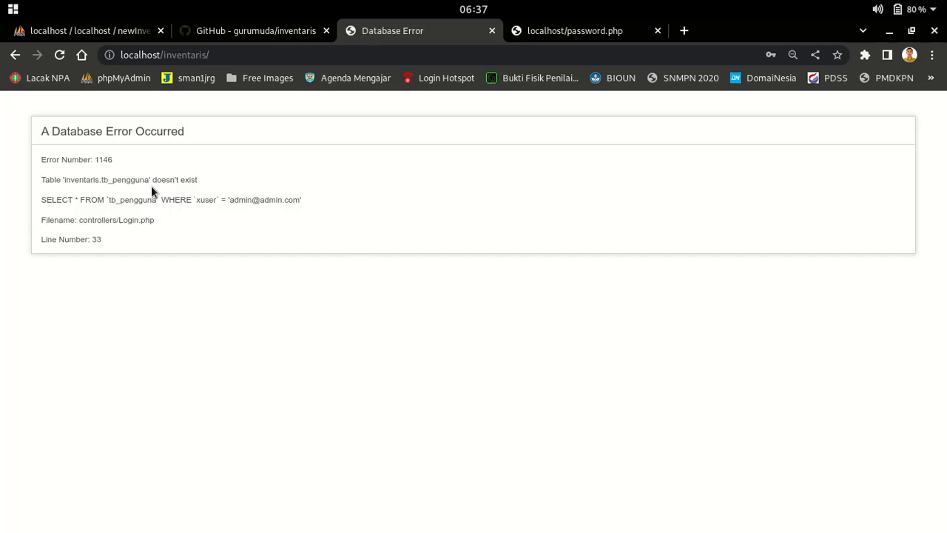
mouse_move(2, 1)
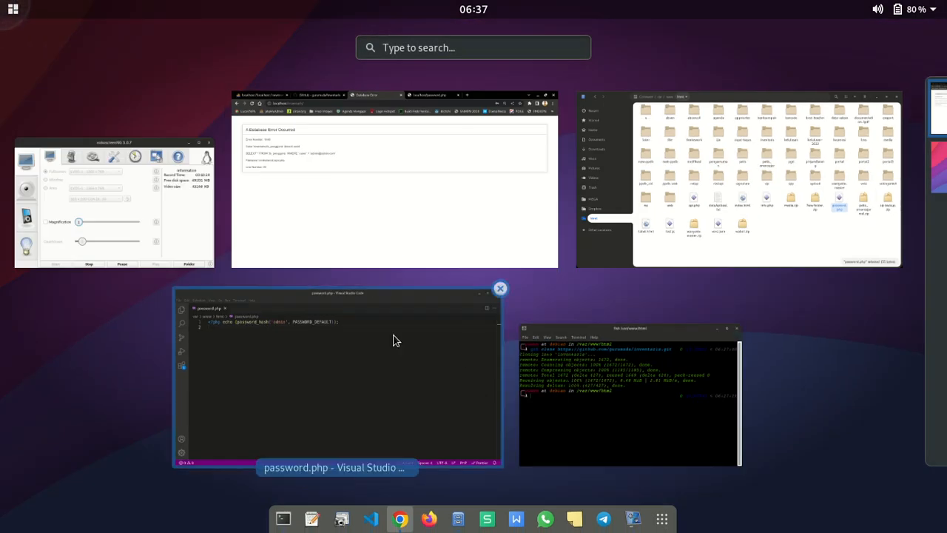
Close the password.php editor and open inventaris/application/config/database.php in Visual Studio Code
click(322, 361)
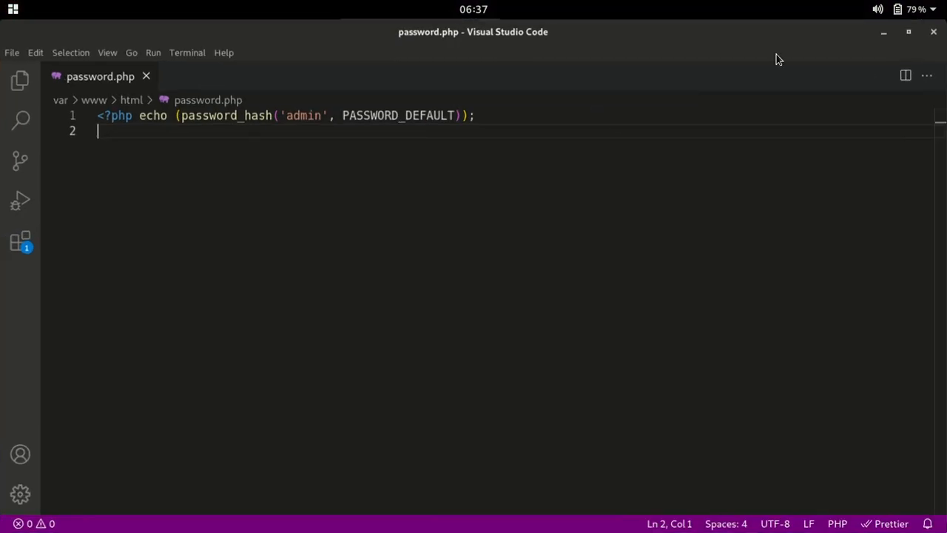
click(937, 33)
mouse_move(363, 530)
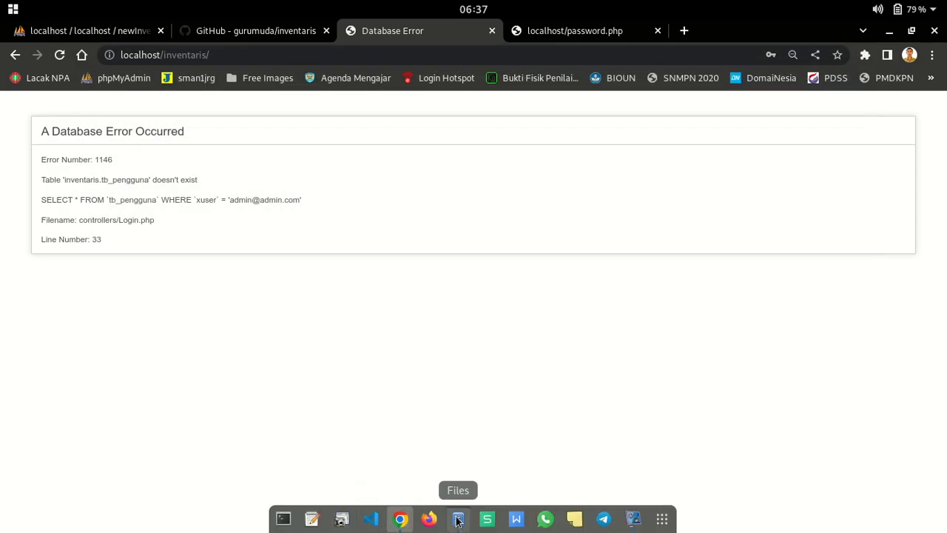
click(458, 519)
click(699, 381)
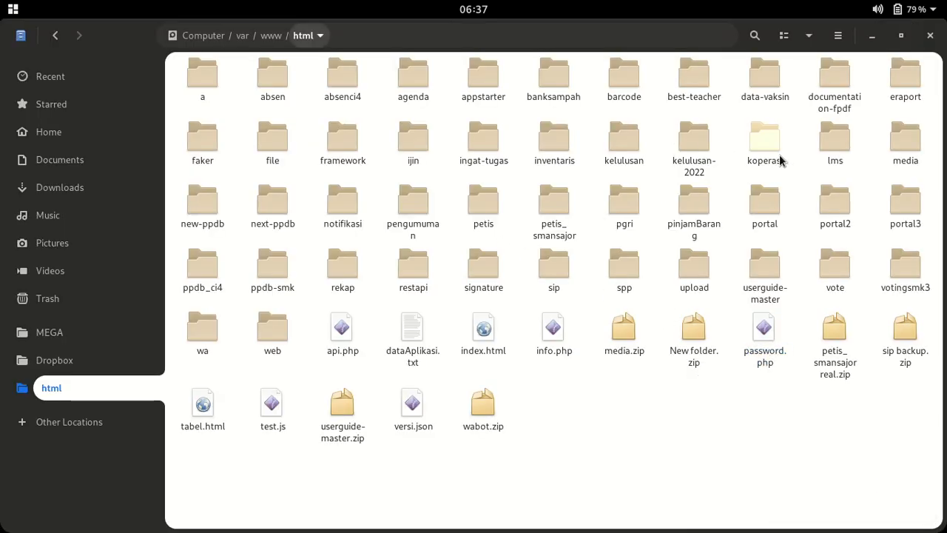
double_click(557, 135)
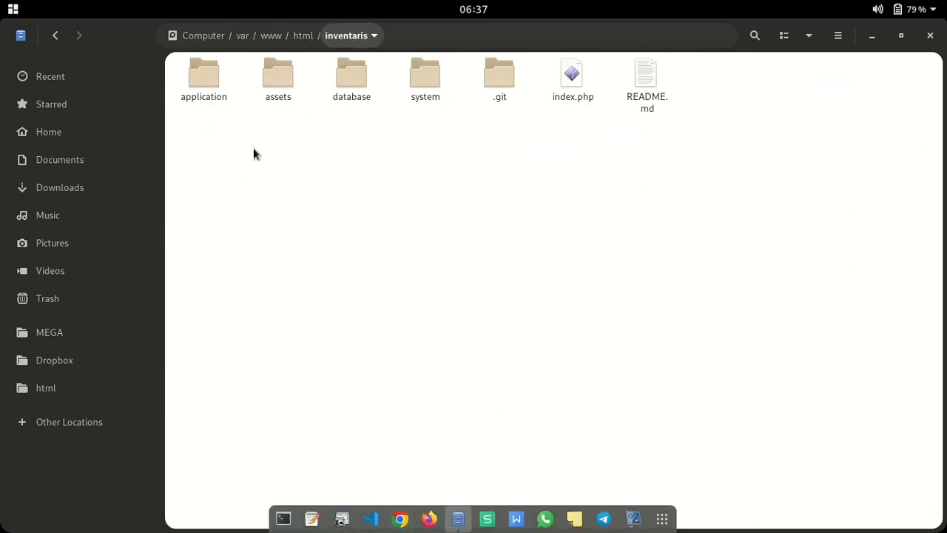
double_click(208, 79)
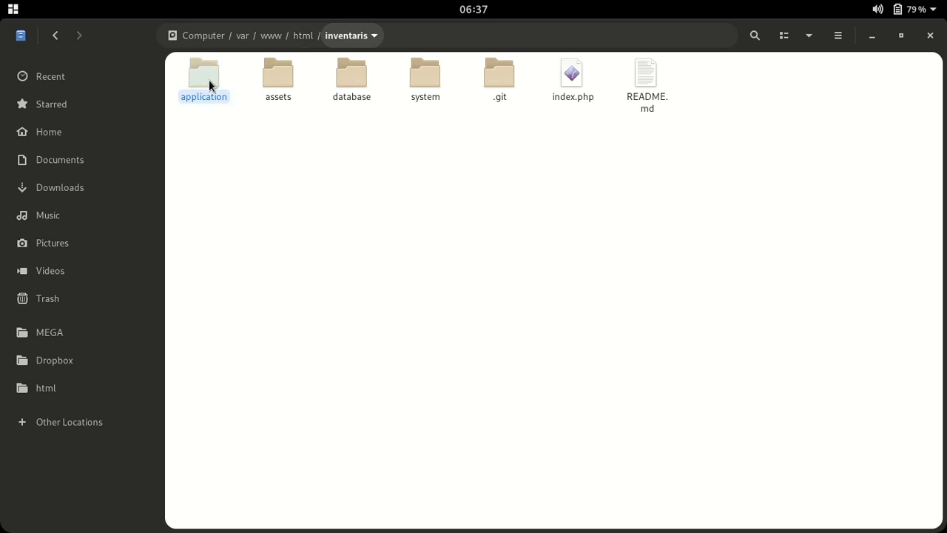
double_click(271, 82)
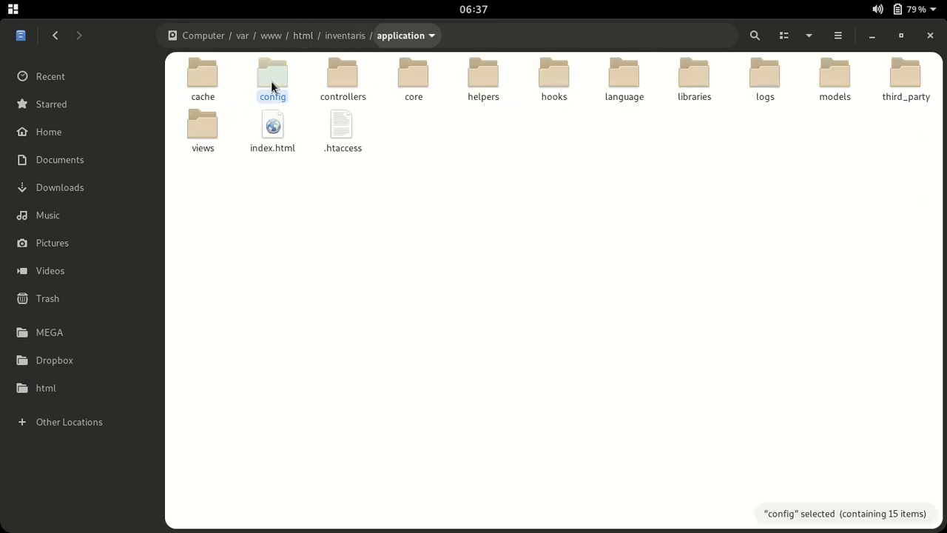
right_click(412, 79)
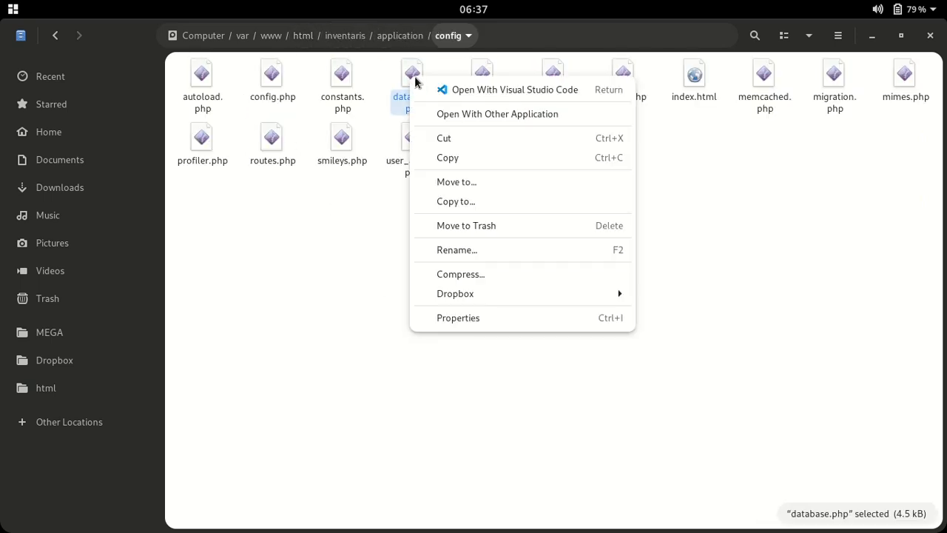
click(597, 376)
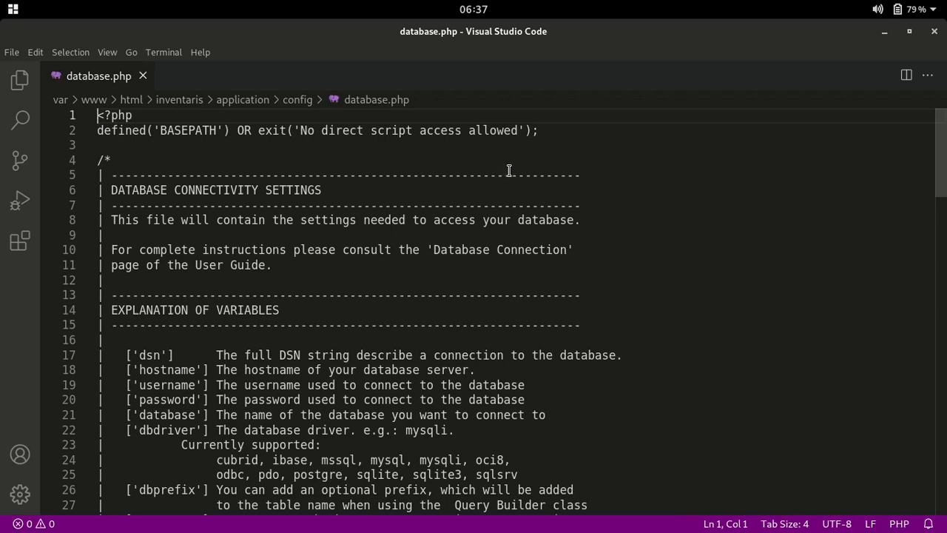
Change the database name on line 81 from inventaris to newInventaris
scroll(542, 232, down, 20)
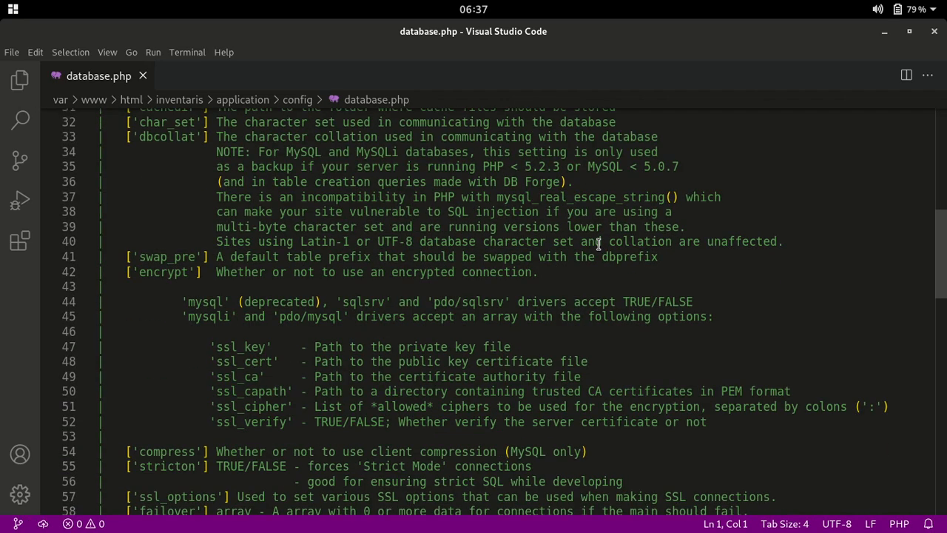
scroll(567, 236, down, 3)
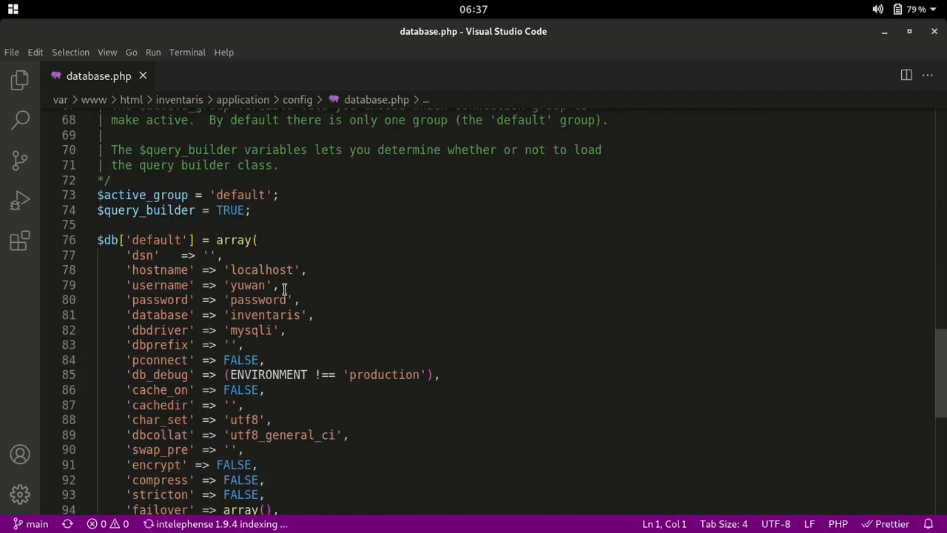
click(236, 316)
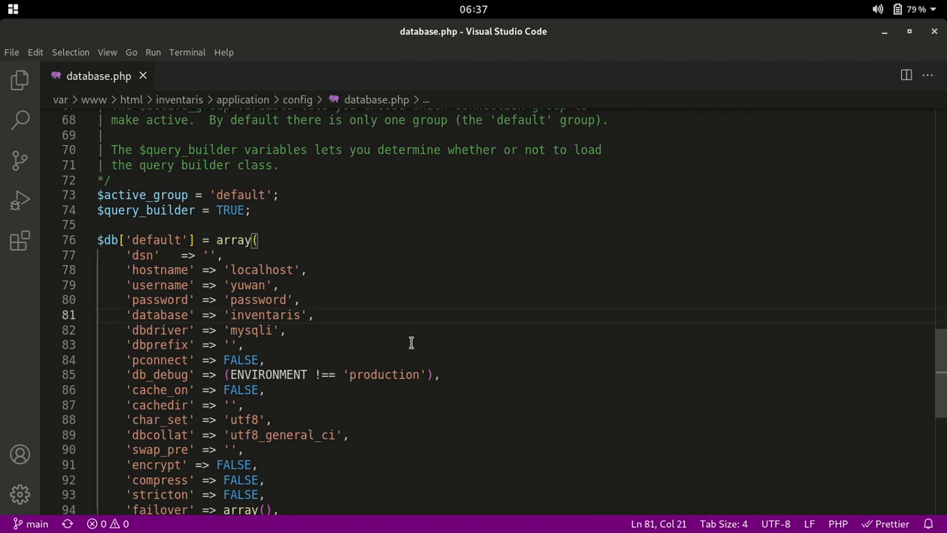
key(BackSpace)
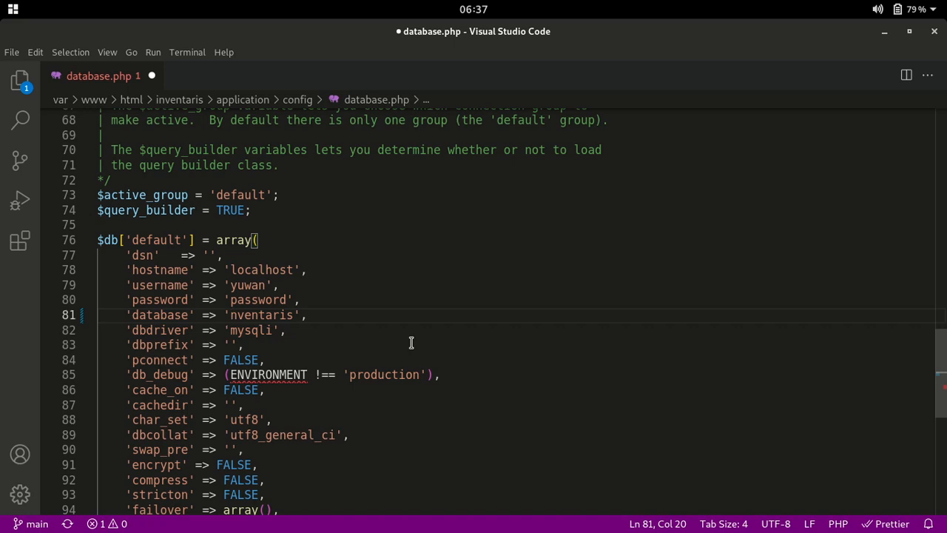
text(new)
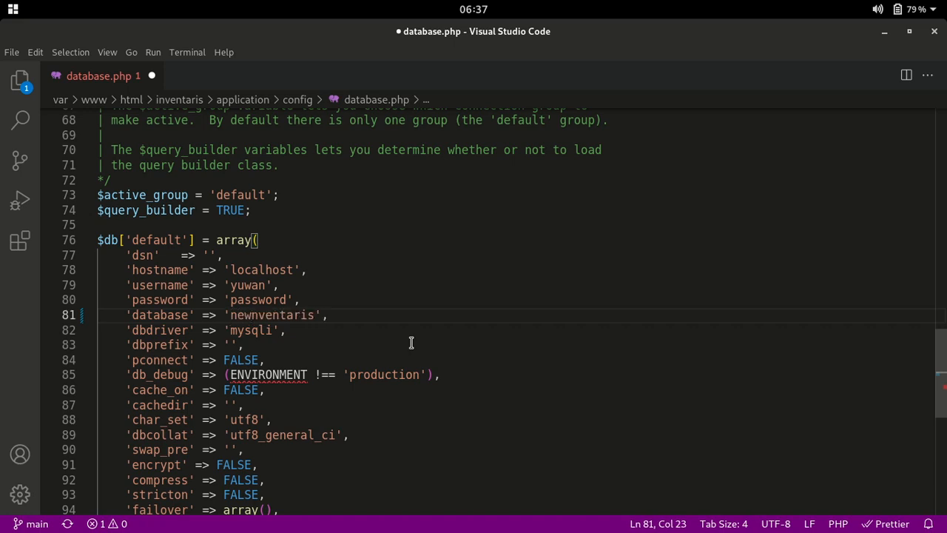
text(I)
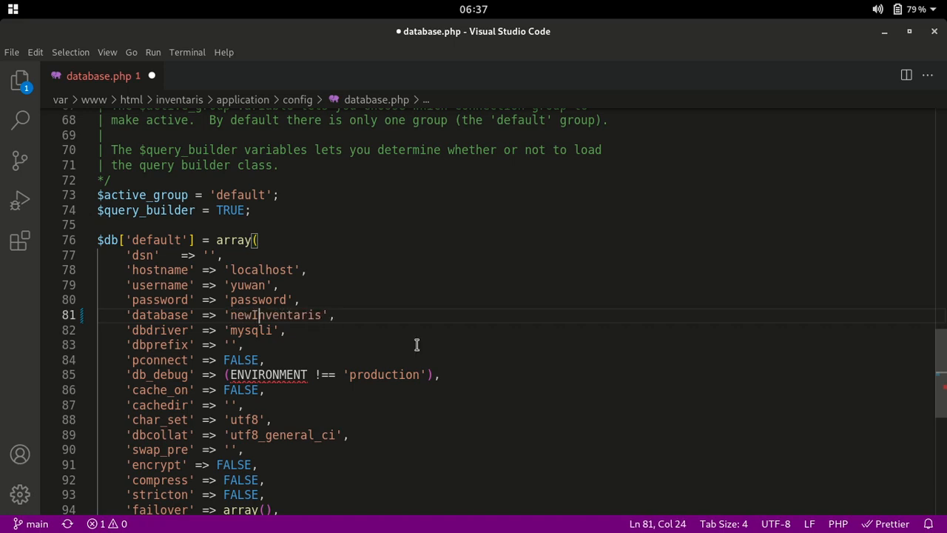
double_click(273, 315)
Confirm the newInventaris database name in phpMyAdmin, then save database.php from the File menu
key(alt+Tab)
key(alt+Tab)
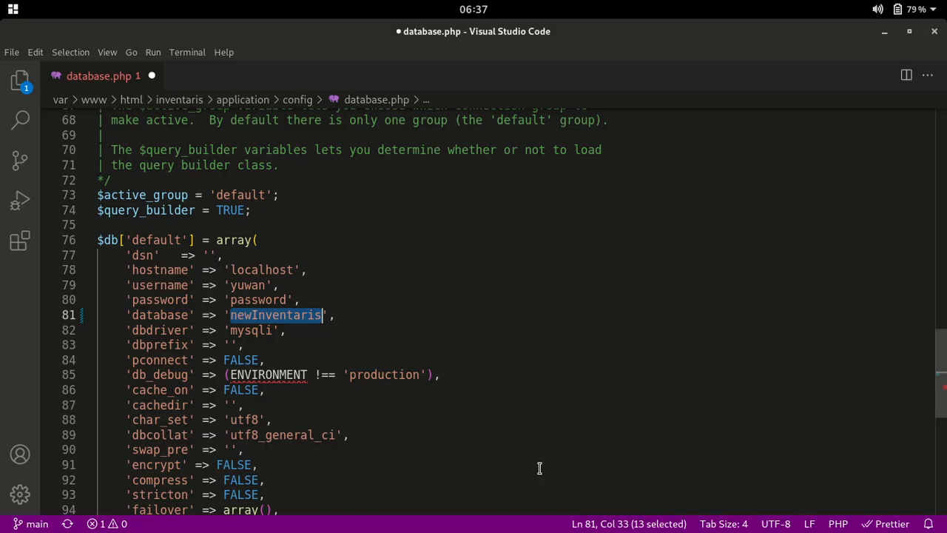
click(400, 518)
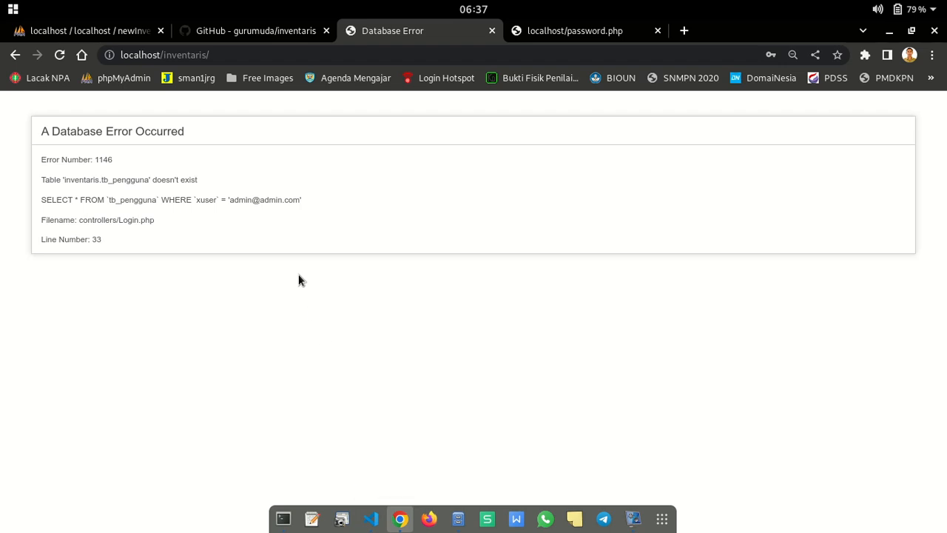
click(135, 36)
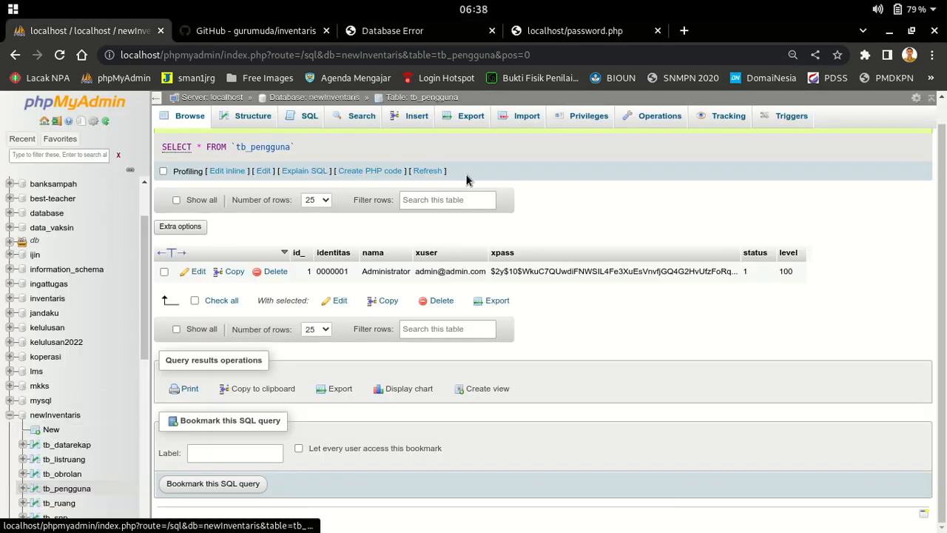
mouse_move(311, 522)
click(370, 518)
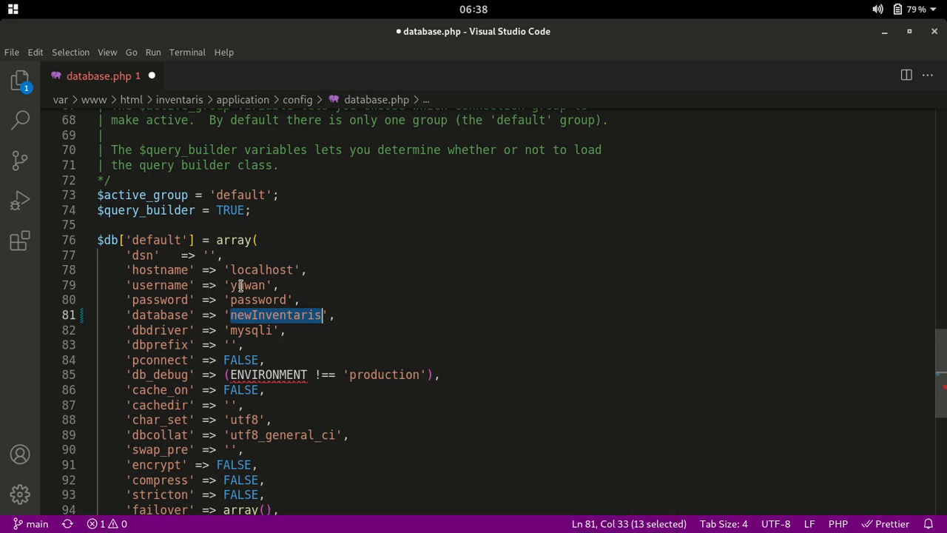
click(293, 286)
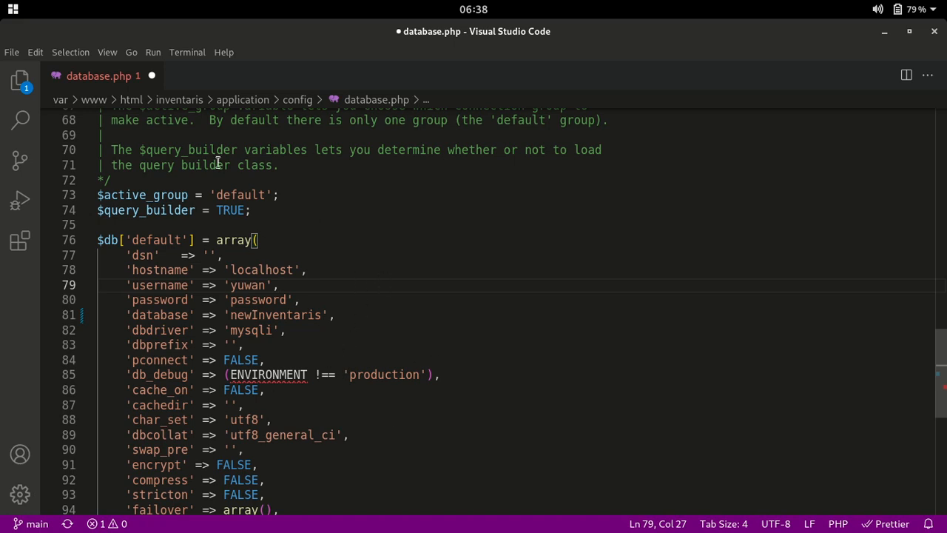
click(10, 52)
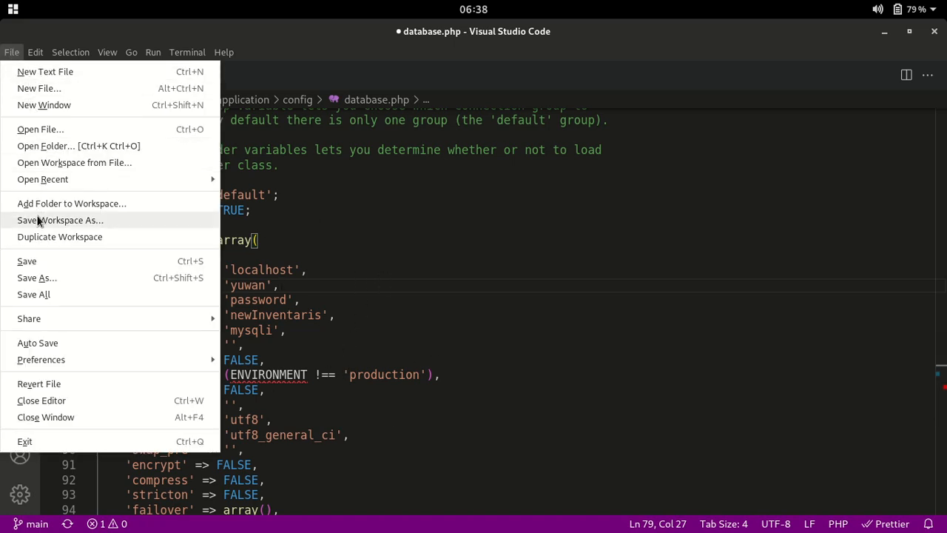
click(27, 262)
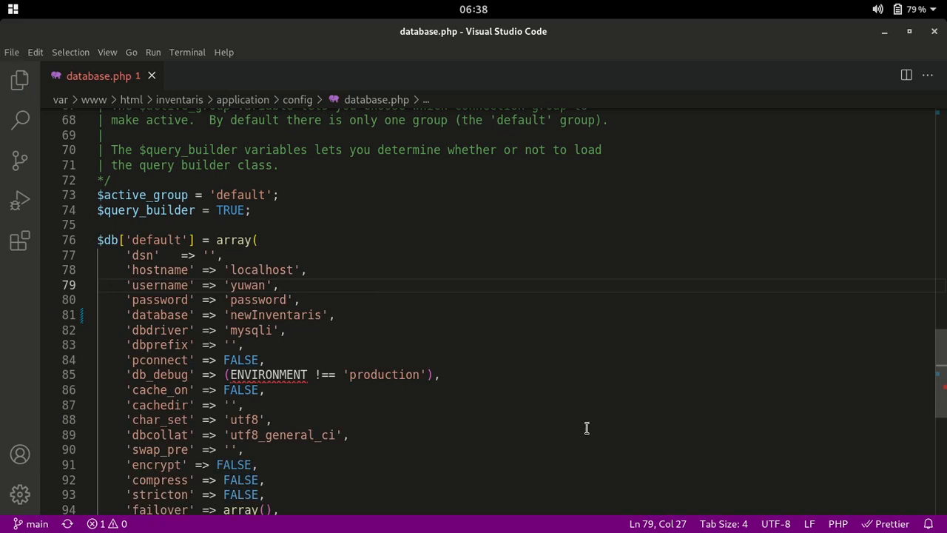
Reload the Database Error tab and confirm resubmission to reach the admin dashboard
click(884, 32)
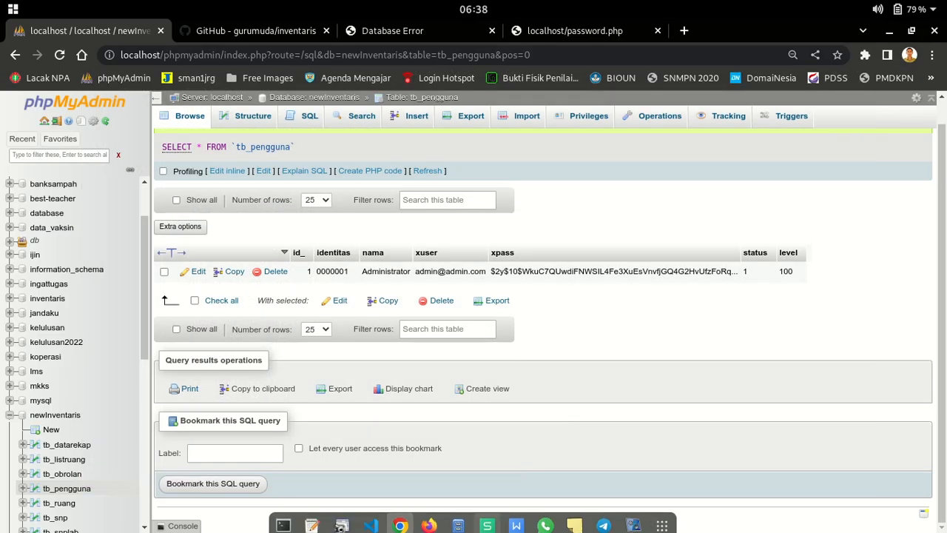
click(244, 30)
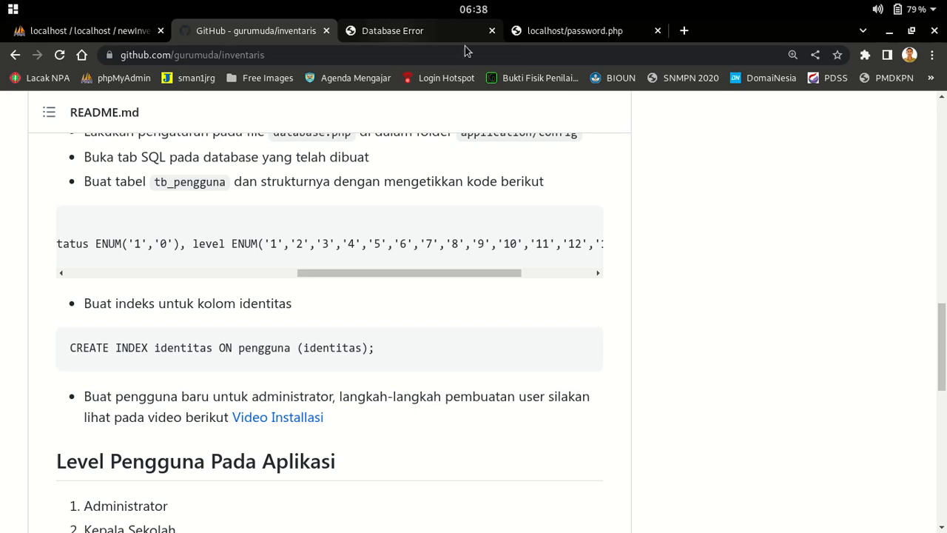
click(441, 33)
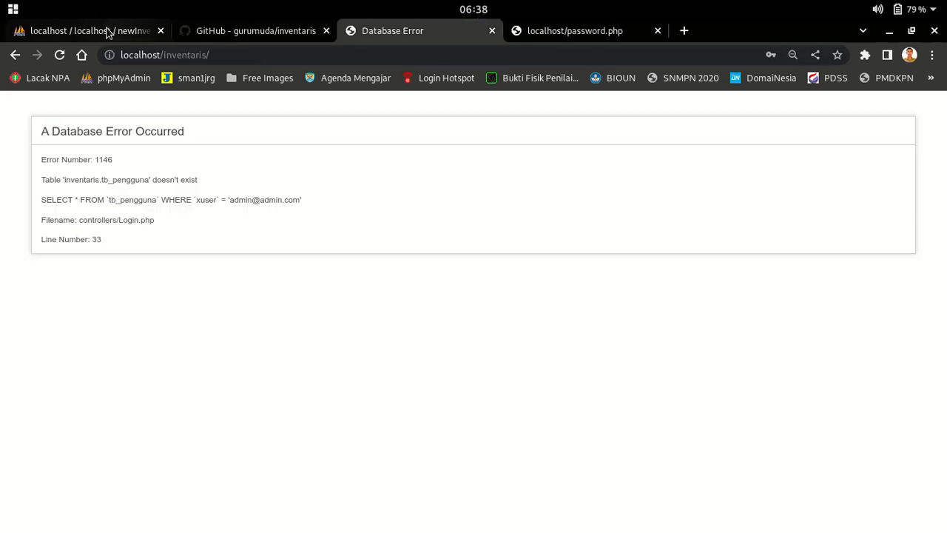
click(60, 56)
click(570, 175)
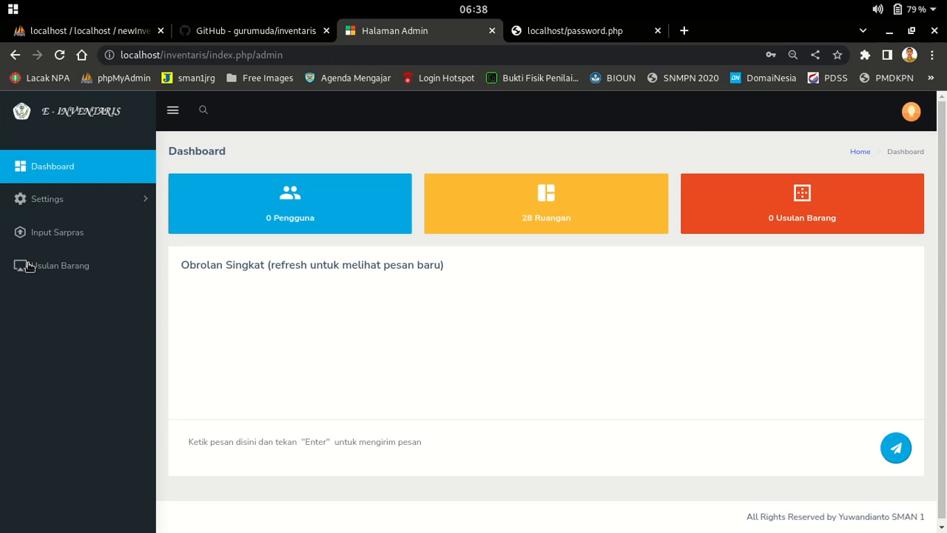
Browse the 28 rooms under Settings > Ruang, then open the empty GTK list
click(55, 205)
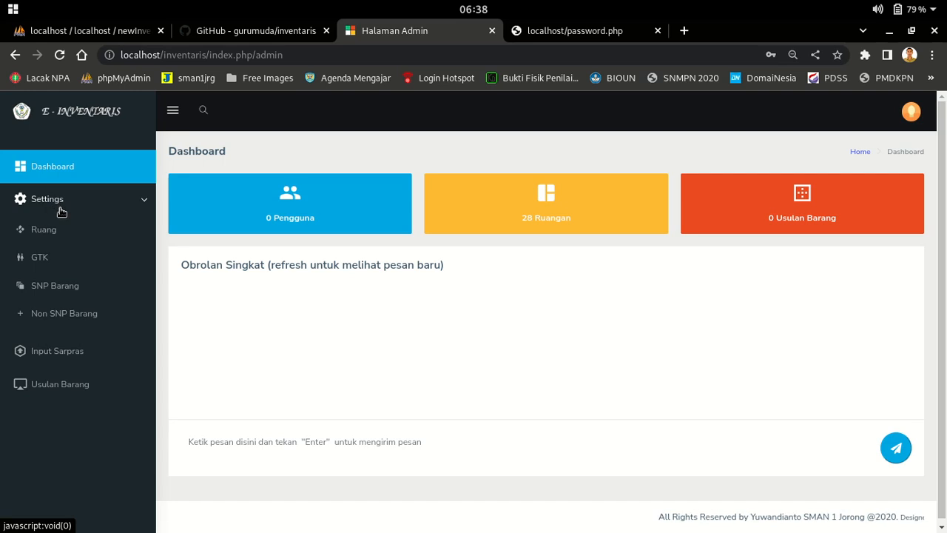
click(45, 236)
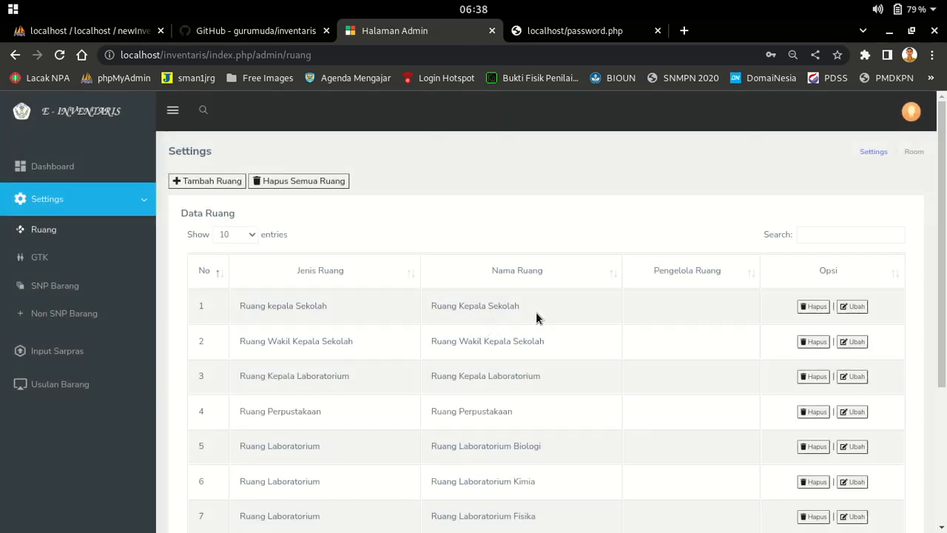
scroll(615, 328, down, 2)
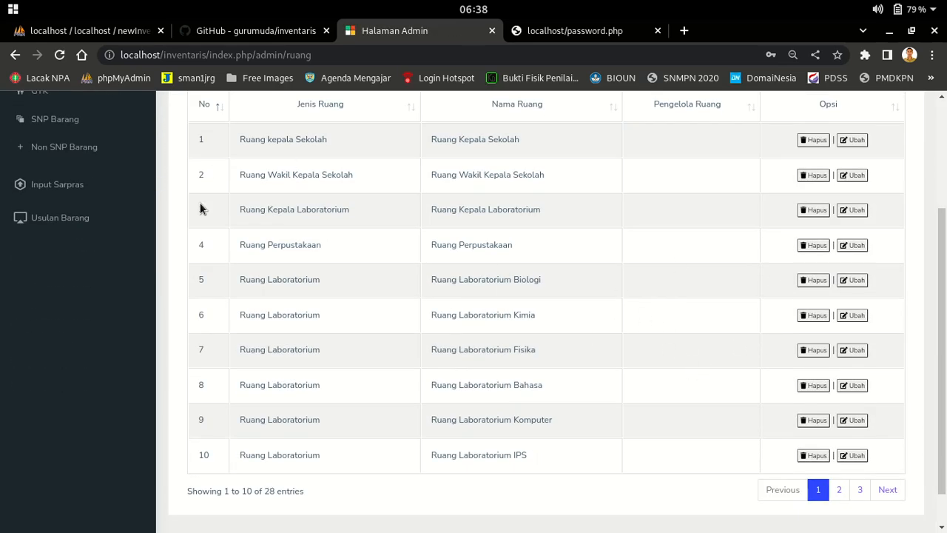
scroll(409, 331, up, 2)
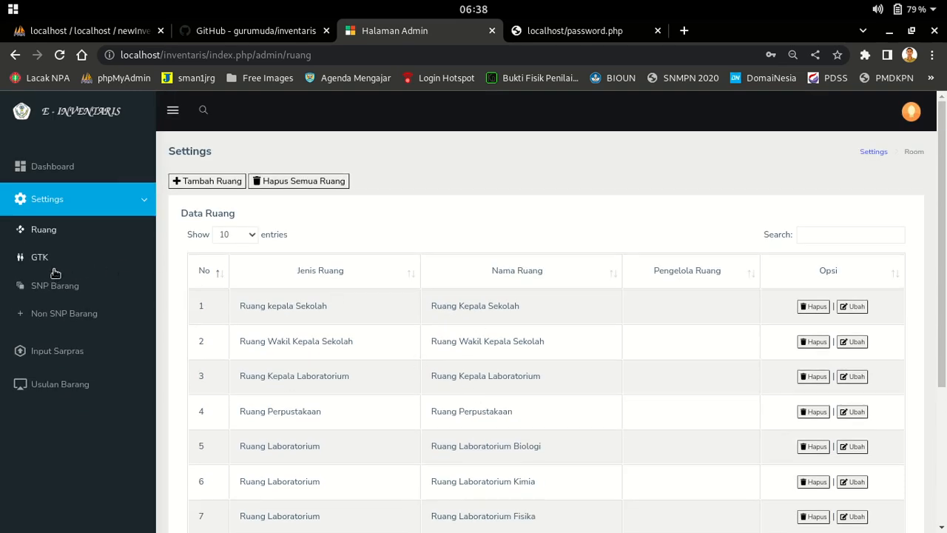
click(39, 259)
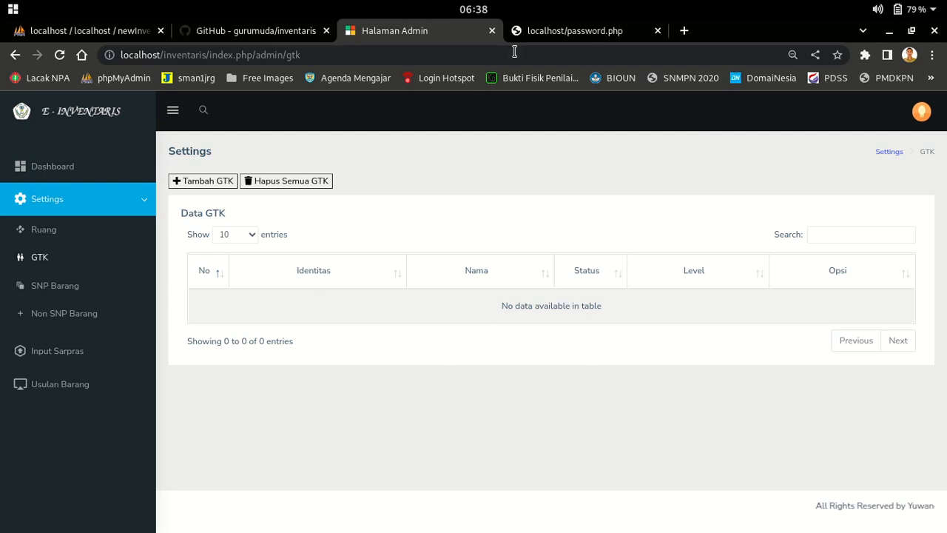
Fill a new GTK entry with identity 002, name alvian, a login username and password
click(219, 182)
click(383, 186)
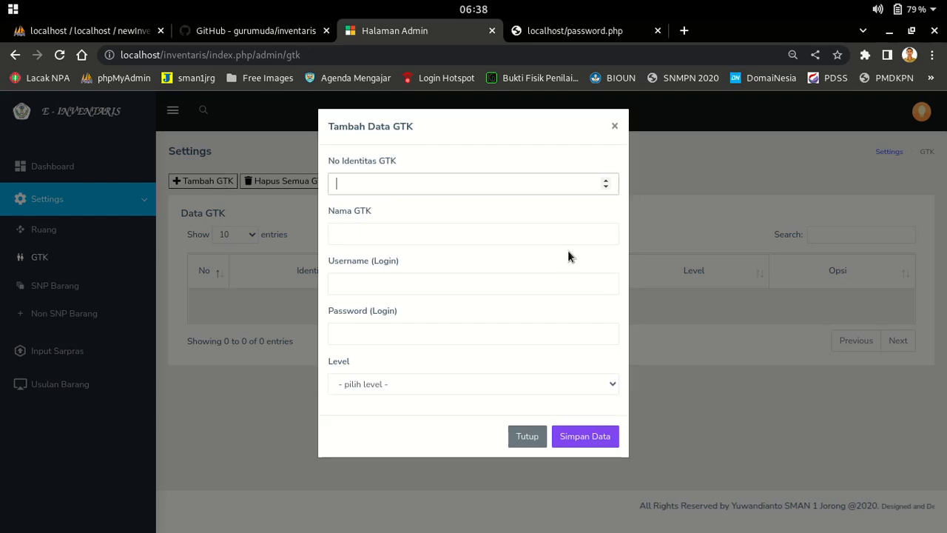
text(00)
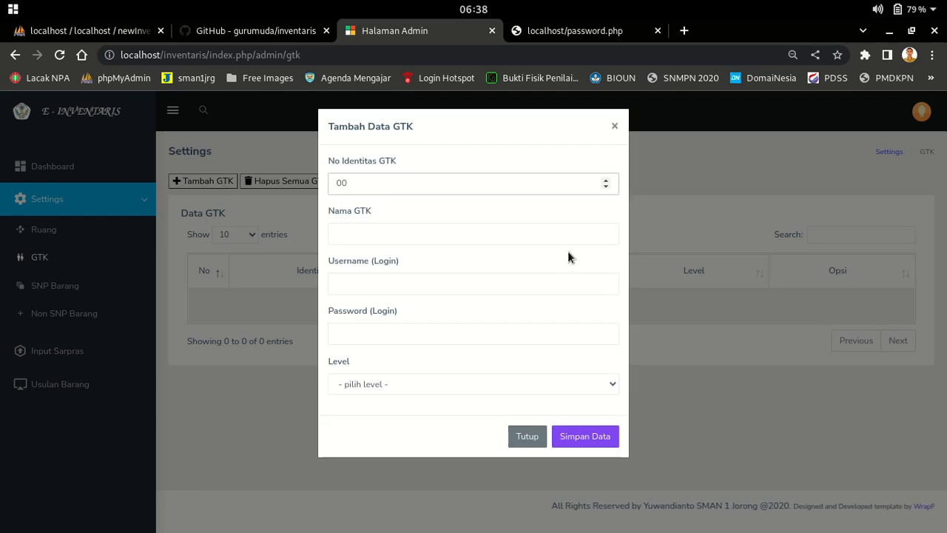
text(2)
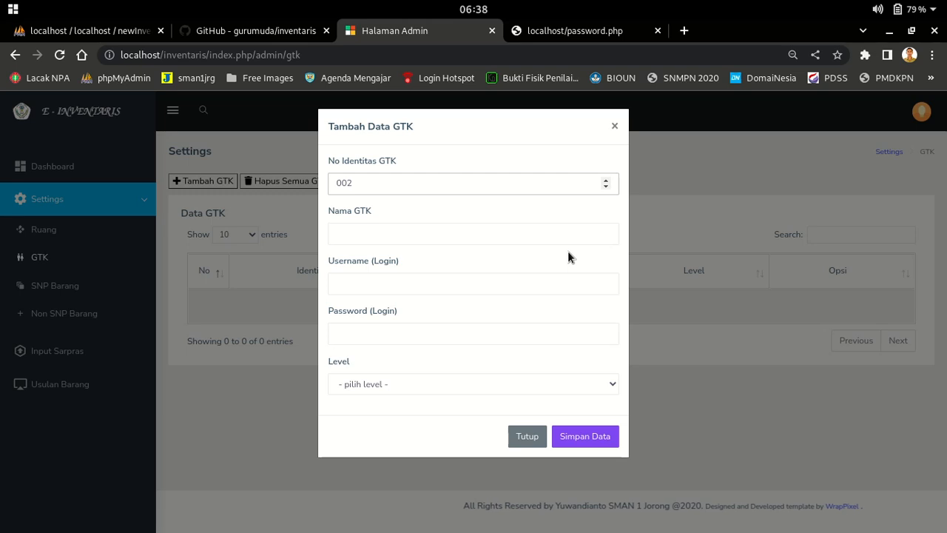
click(476, 233)
text(alvian)
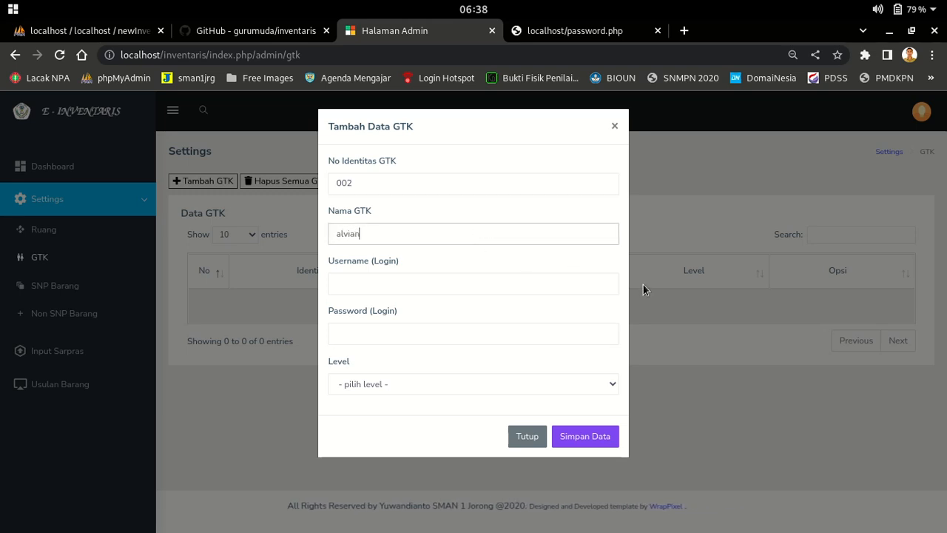
click(405, 276)
text(alvian@admin.com)
key(Tab)
text(admin)
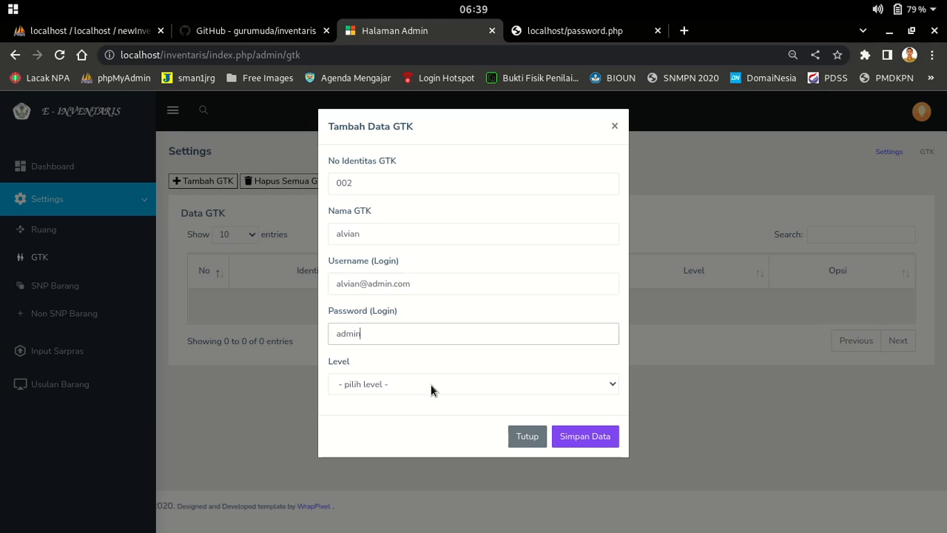
Set alvian's level to Kepala Laboratorium, save, and switch the account to Aktiv
click(427, 386)
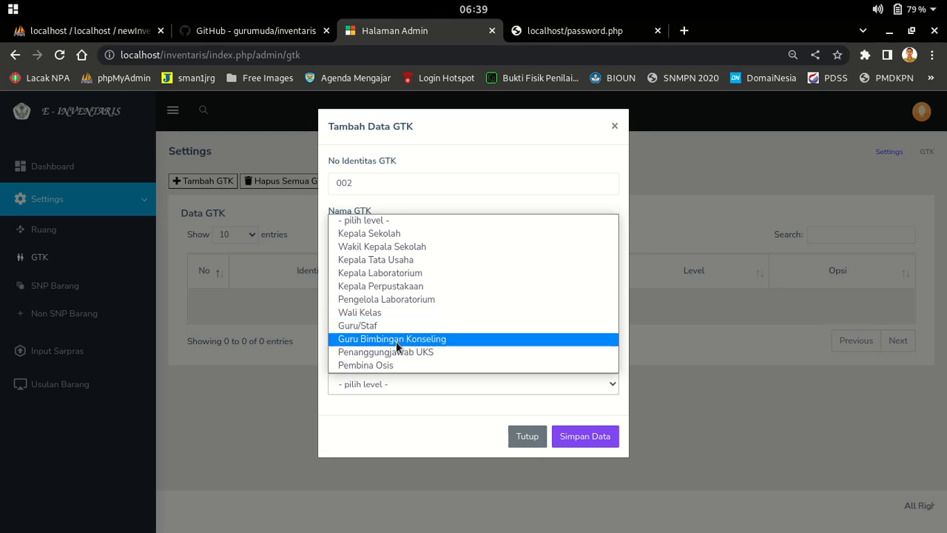
click(390, 274)
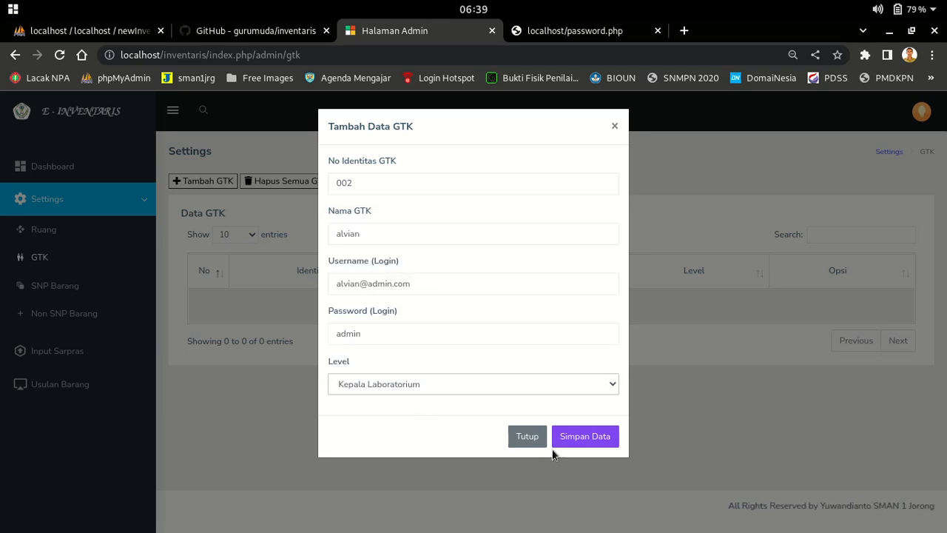
click(575, 436)
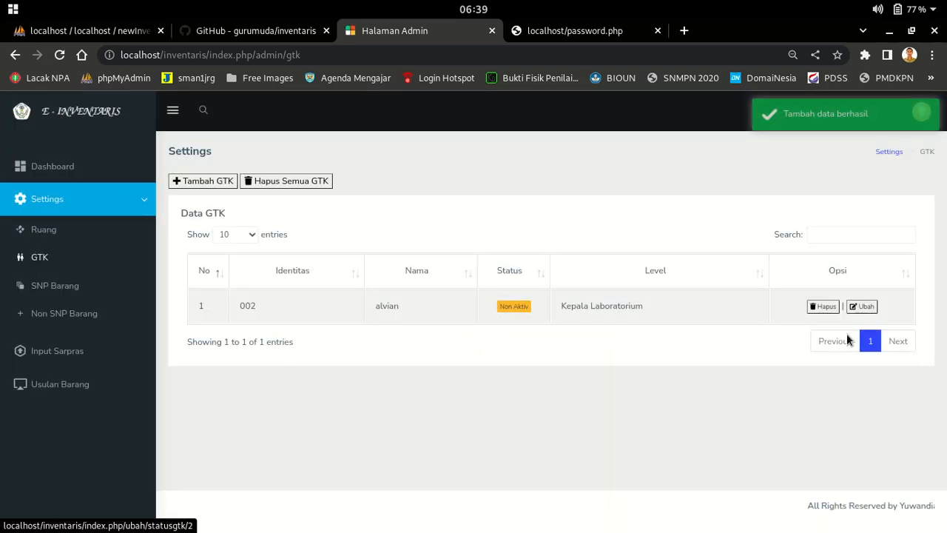
click(518, 309)
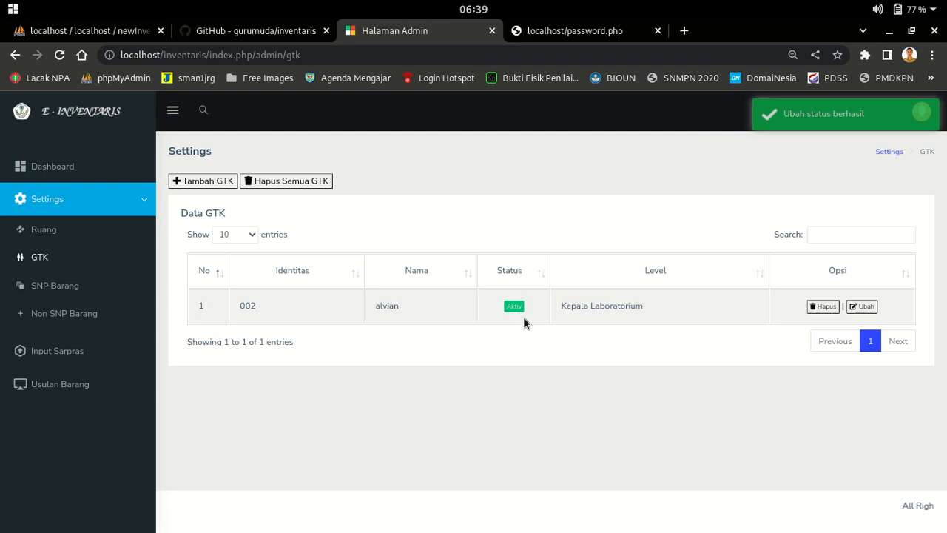
click(218, 183)
Enter identity 003, name yusuf, a login username and password in the GTK form
click(417, 186)
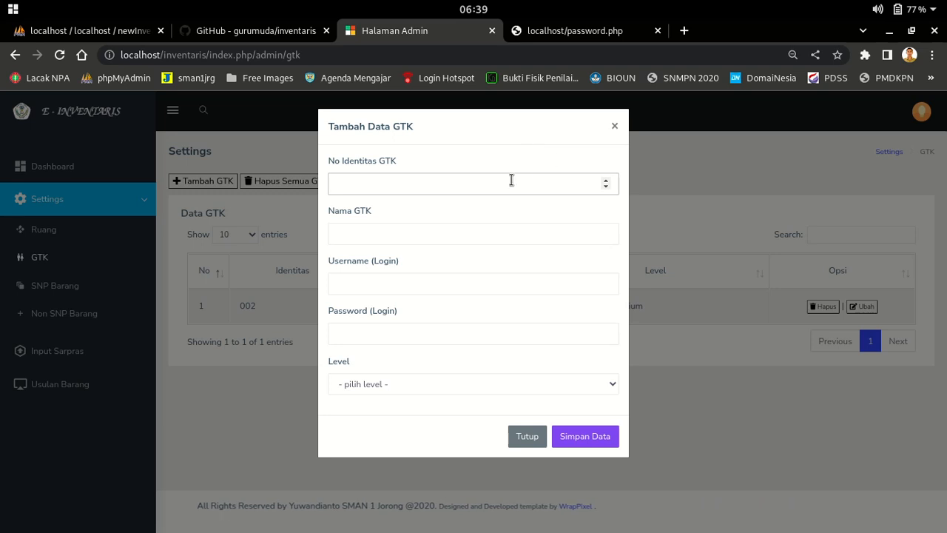
text(00)
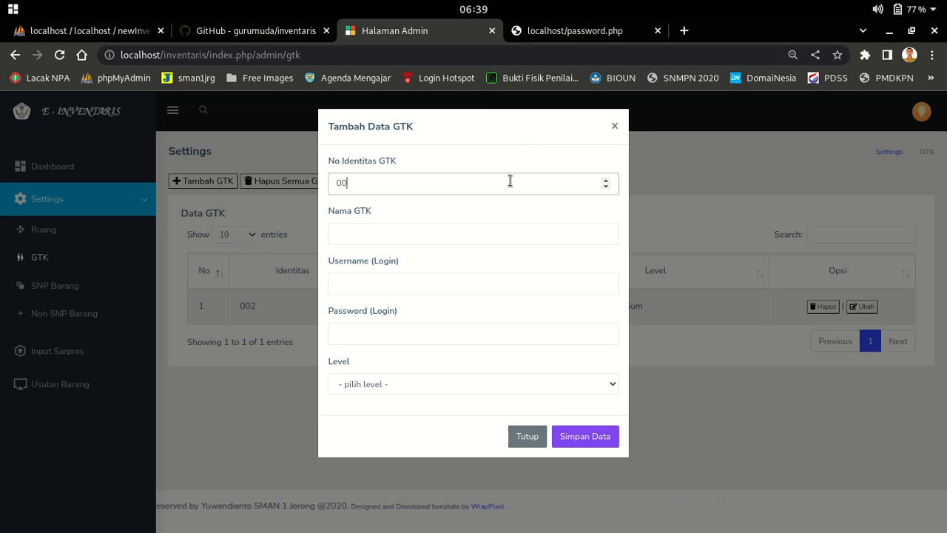
text(3)
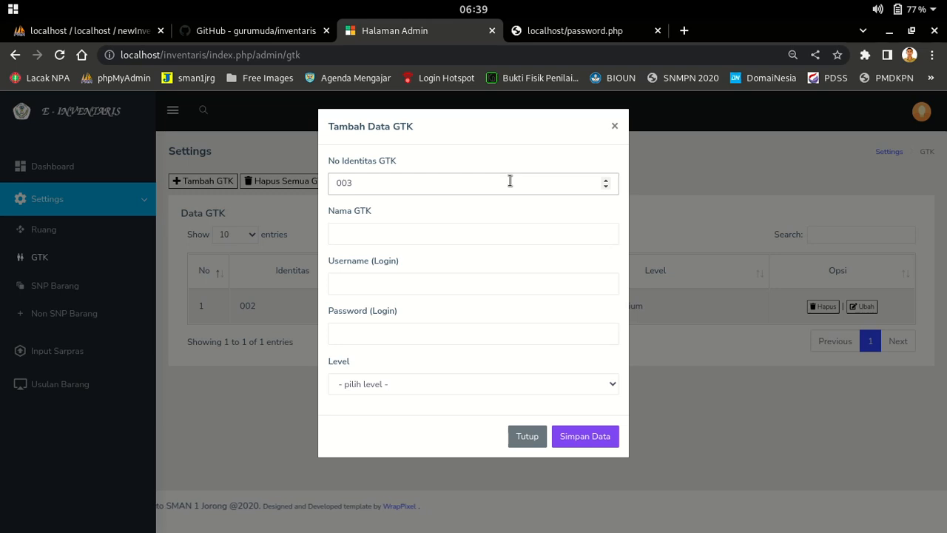
click(343, 236)
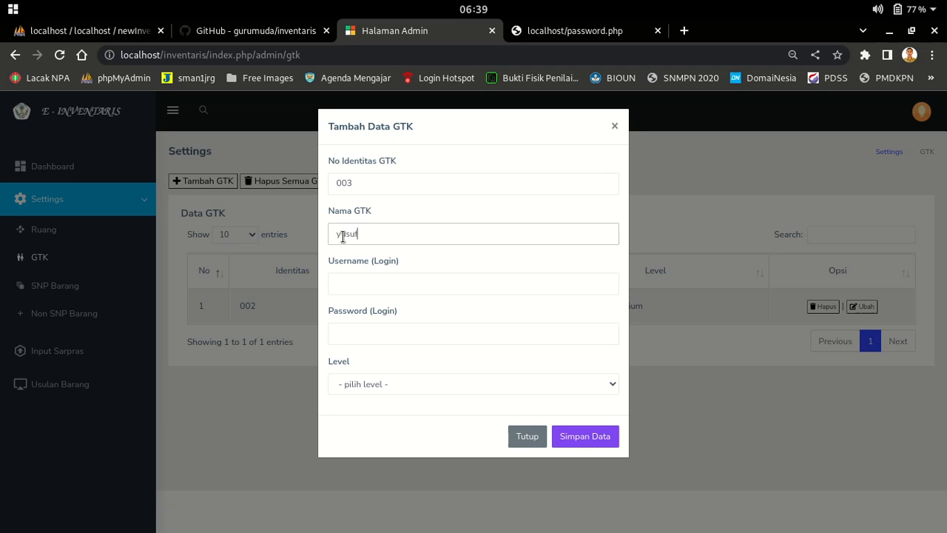
key(Tab)
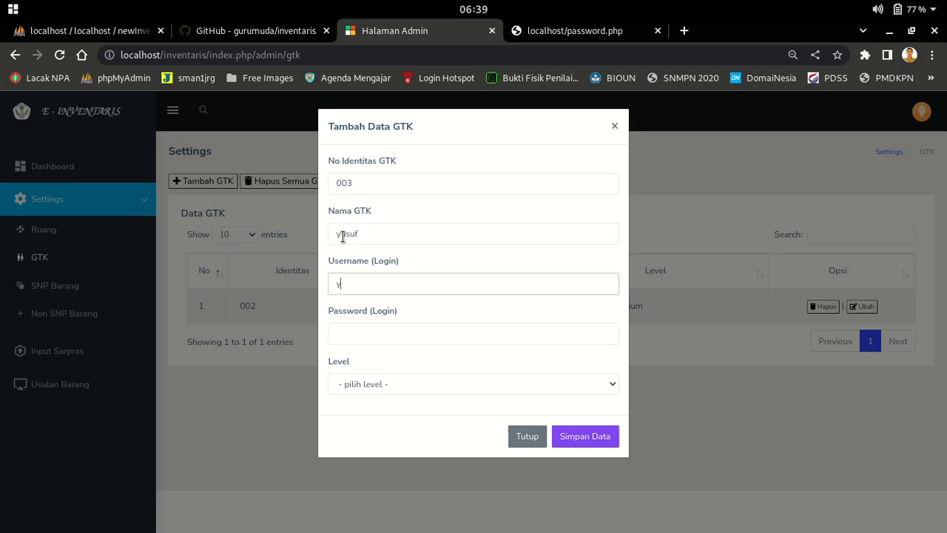
text(yusuf@admin.com)
key(Tab)
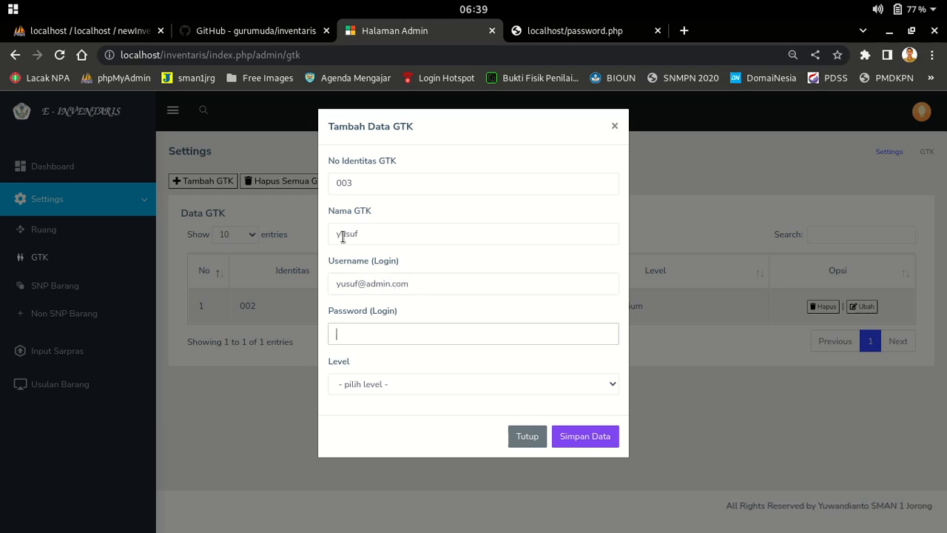
text(admin)
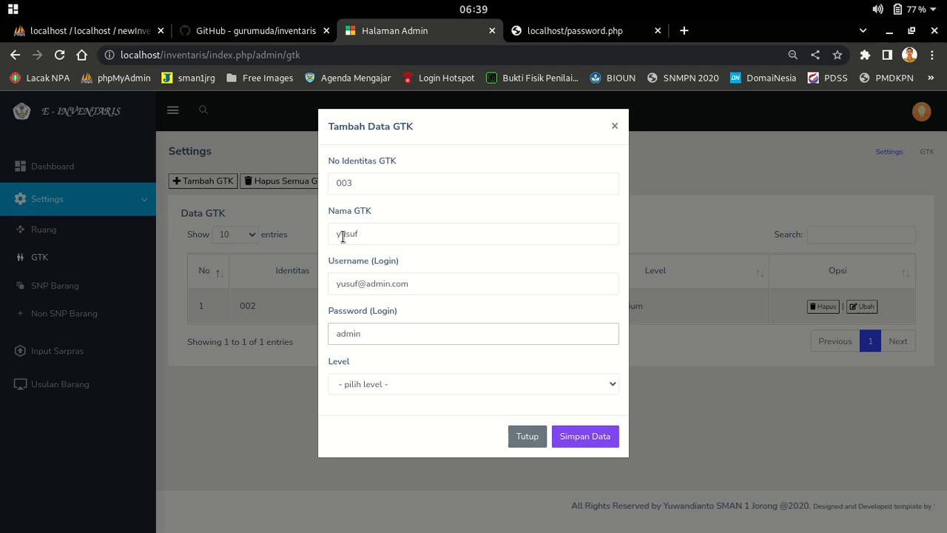
Choose level Wakil Kepala Sekolah, save, and activate yusuf's account
click(402, 383)
click(390, 248)
click(577, 436)
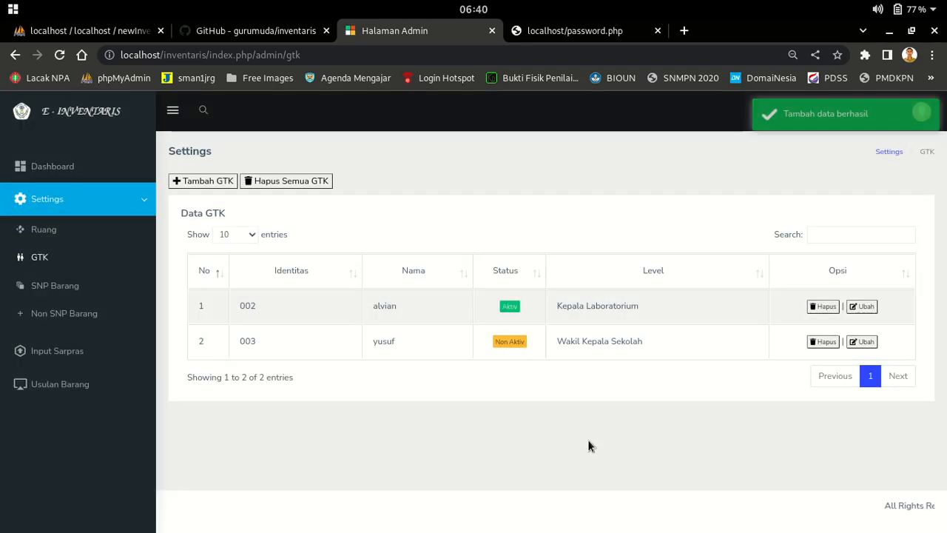
click(510, 341)
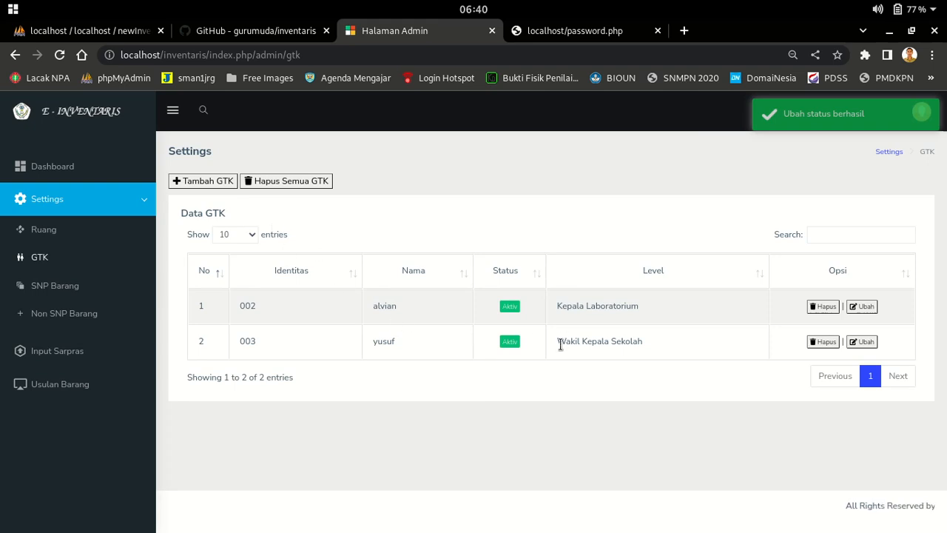
click(96, 35)
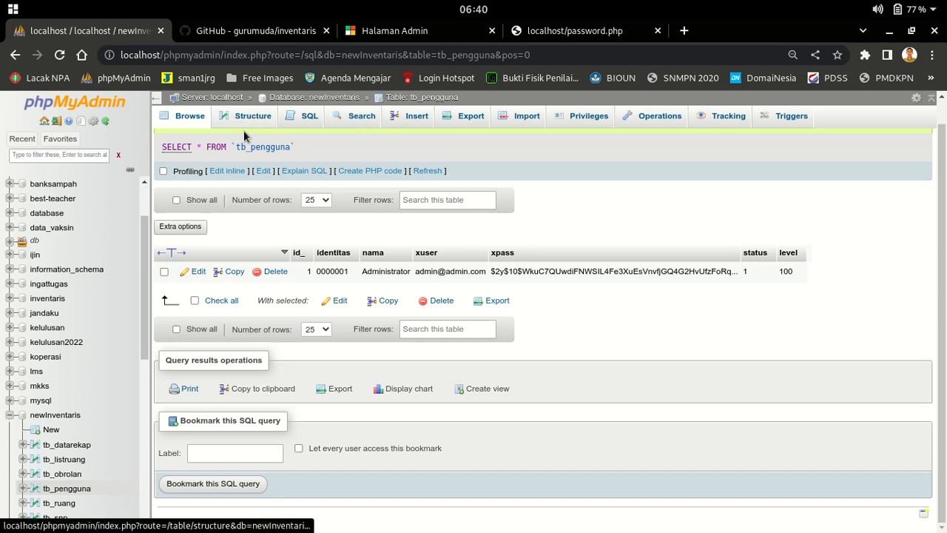
scroll(70, 431, down, 1)
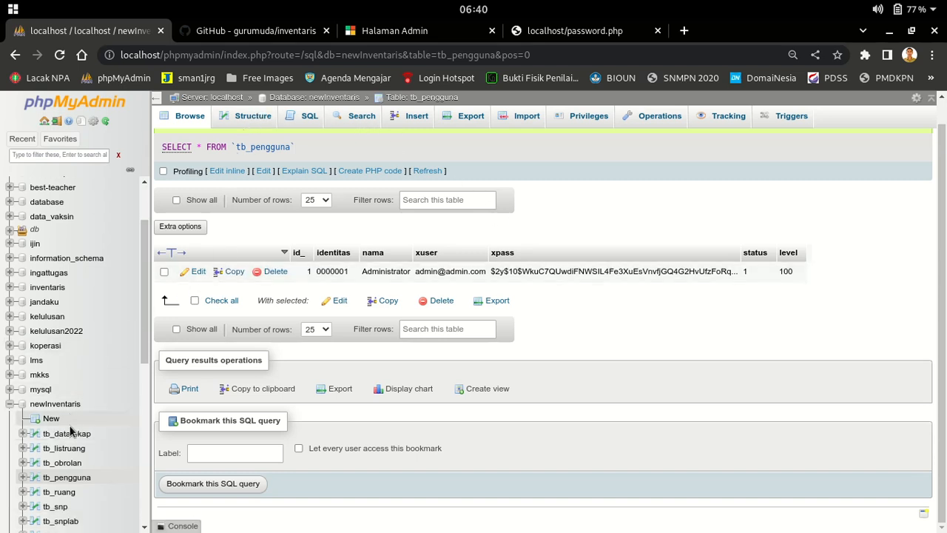
scroll(70, 431, down, 3)
click(65, 321)
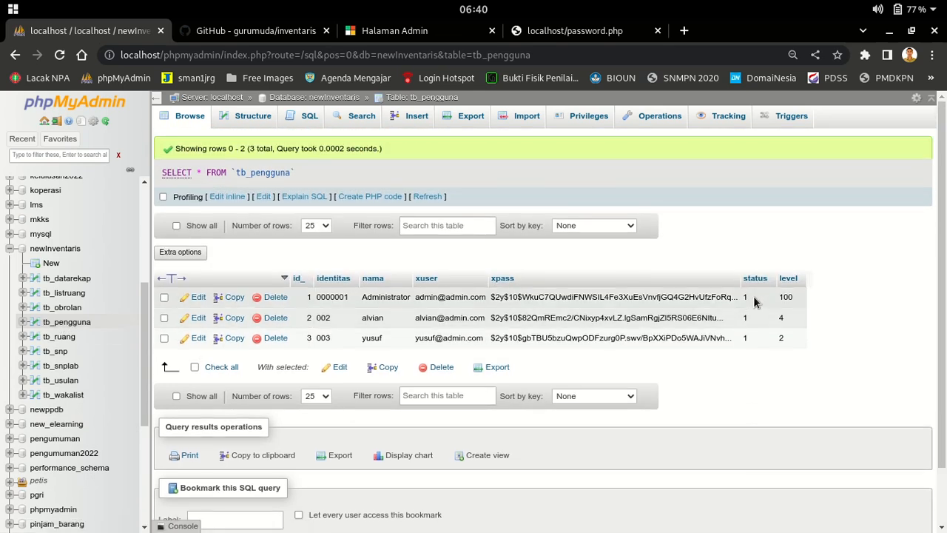
click(253, 116)
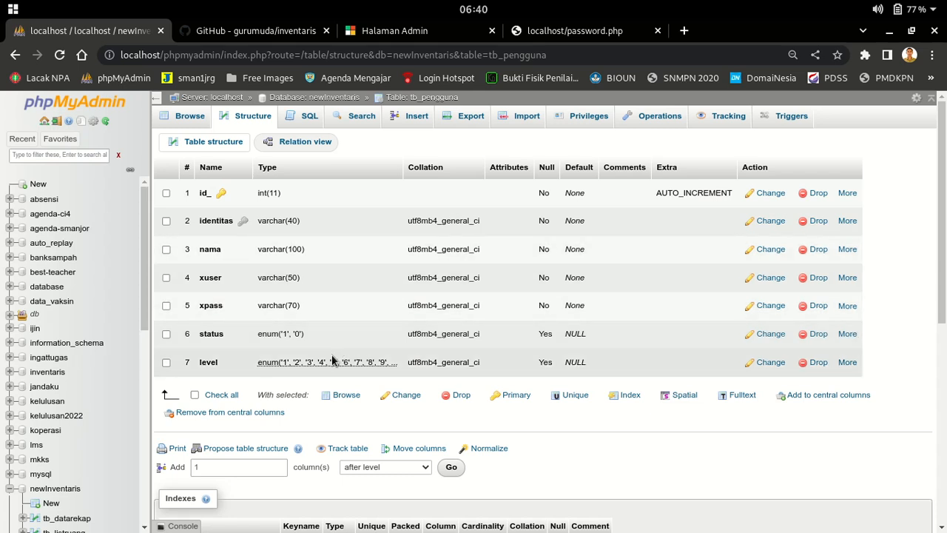
click(770, 333)
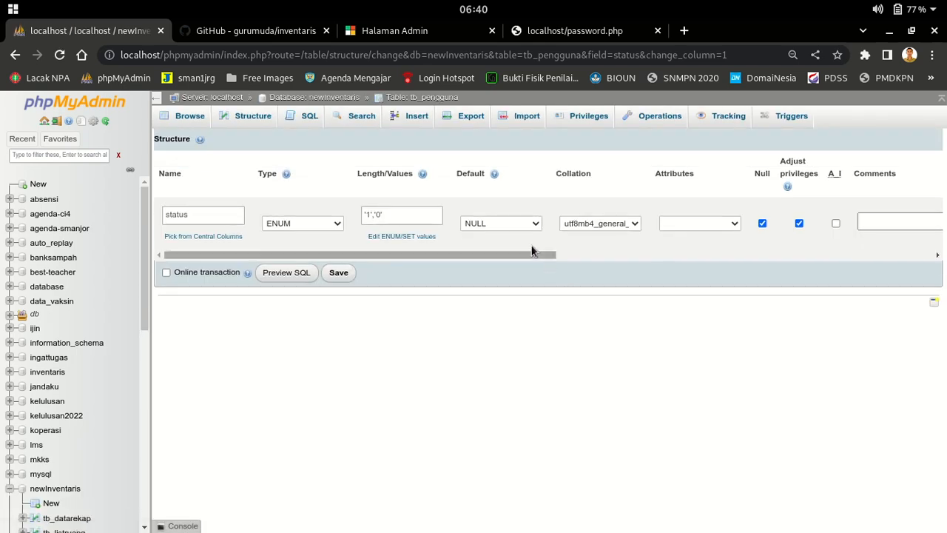
click(519, 224)
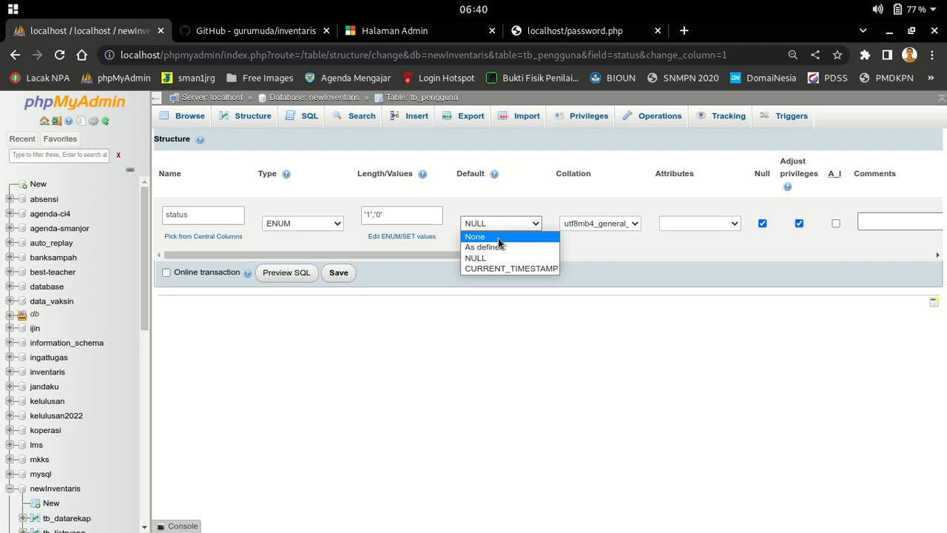
click(736, 376)
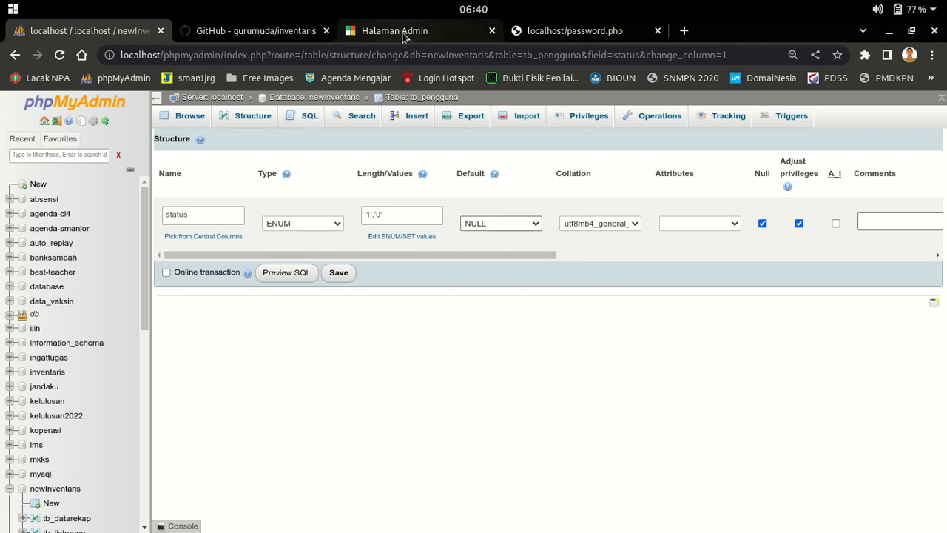
click(490, 222)
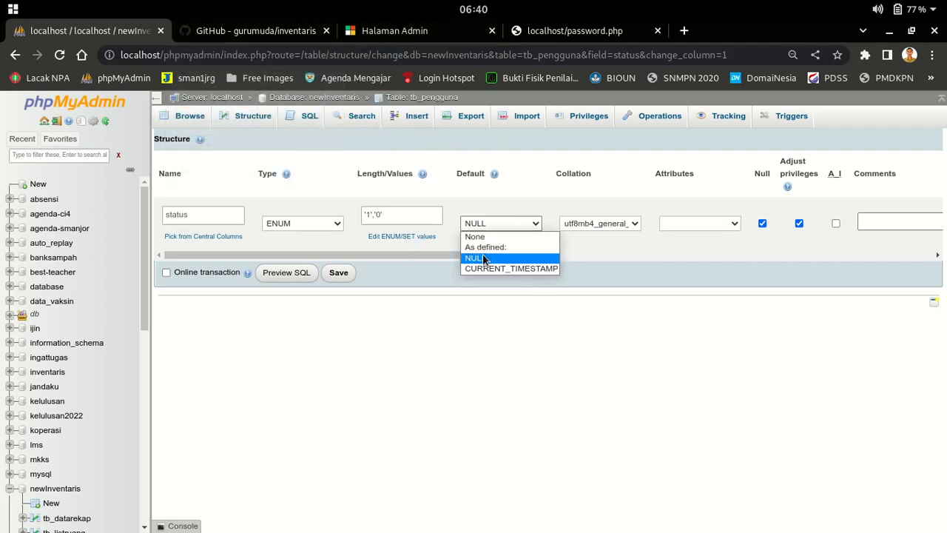
click(621, 437)
click(398, 35)
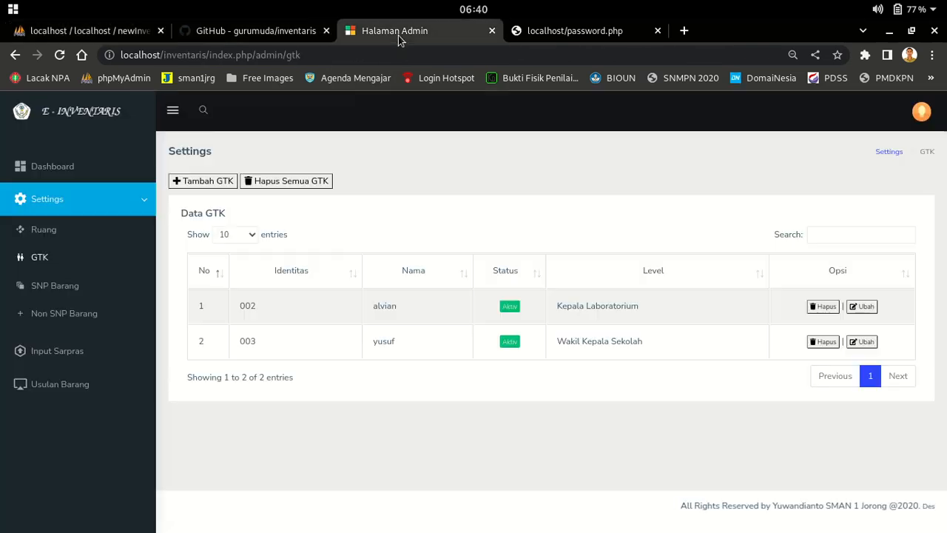
Start a new GTK entry with identity 004, the staff member's name, login e-mail and password
click(198, 182)
click(394, 189)
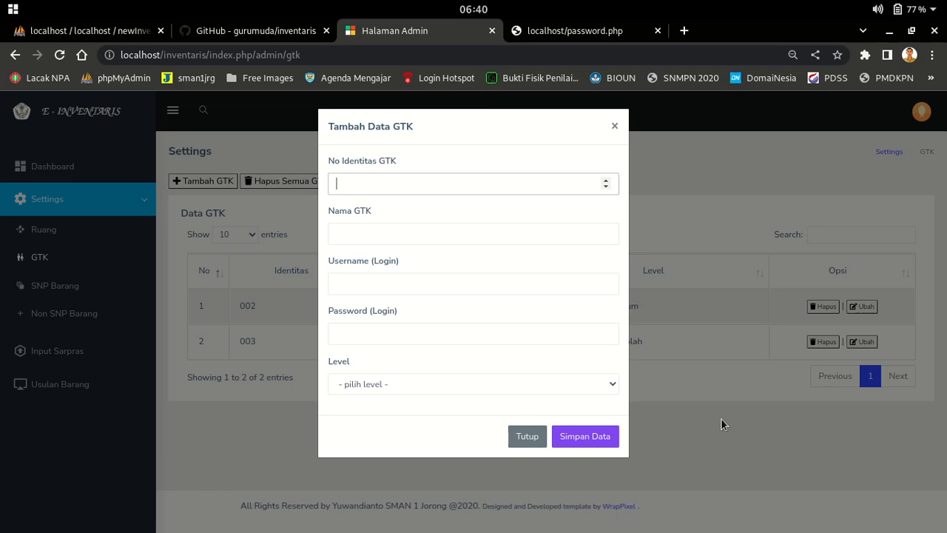
text(004)
key(Tab)
text(rudi)
key(Tab)
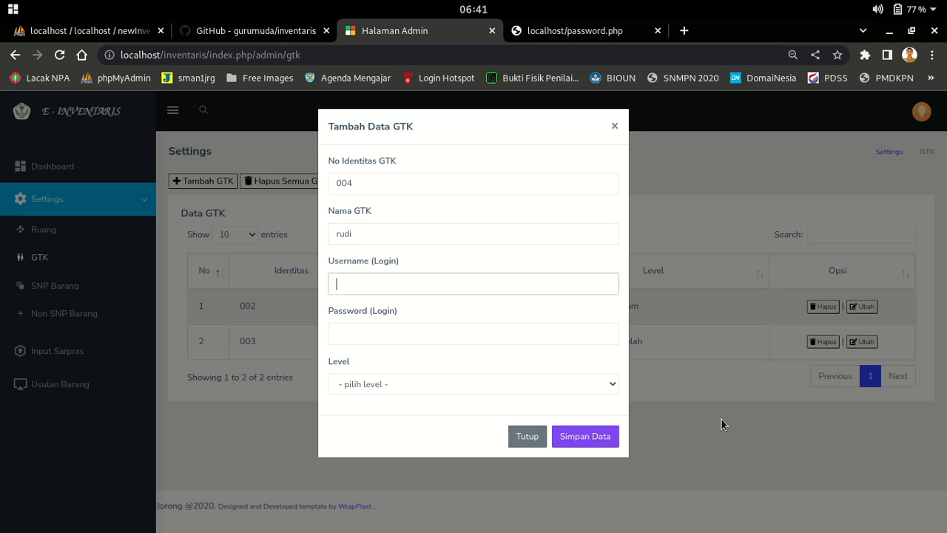
text(rudi@admi)
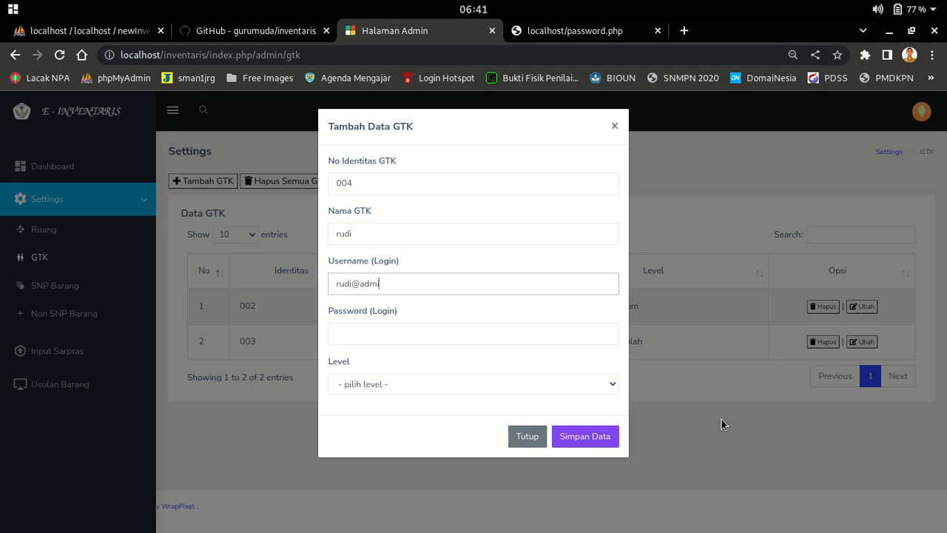
text(n.com)
key(Tab)
text(admin)
Set the level to Wali Kelas, save the entry, and switch the new account to active
key(Tab)
click(594, 387)
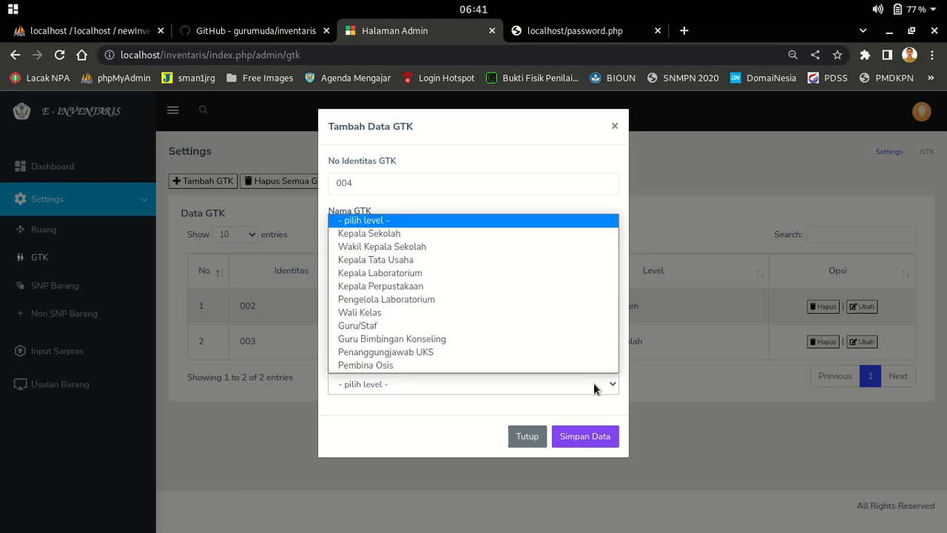
click(457, 313)
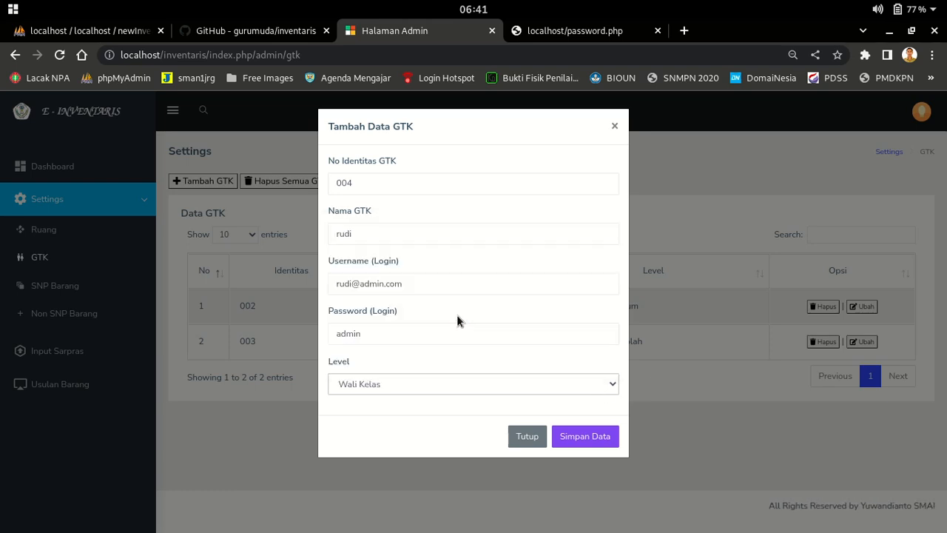
click(582, 438)
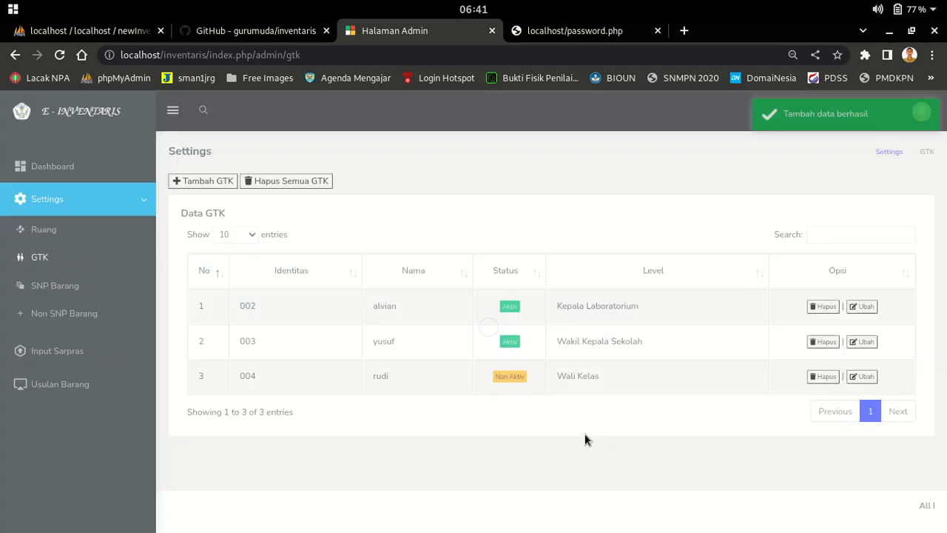
click(510, 376)
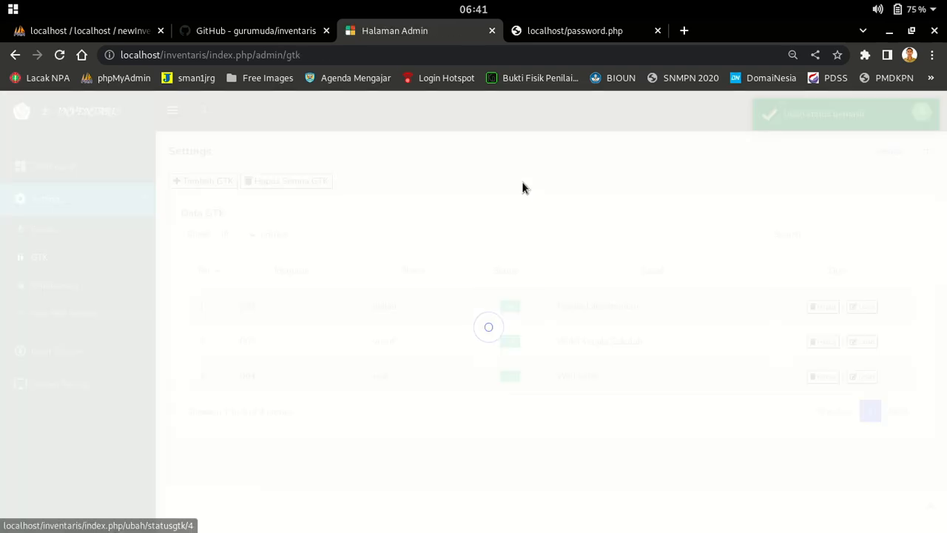
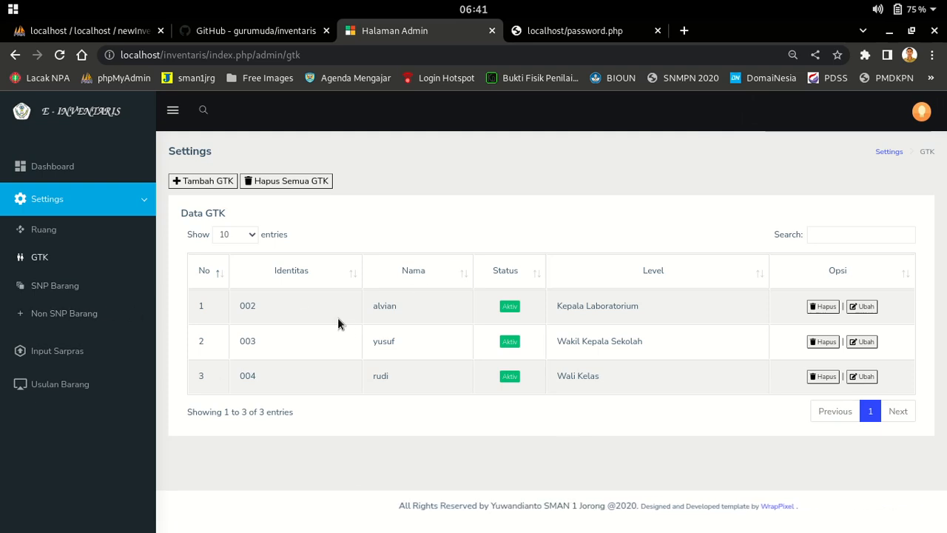
Open SNP Barang to list the standard items for the Kepala Sekolah and Perpustakaan rooms
click(54, 291)
scroll(582, 294, down, 1)
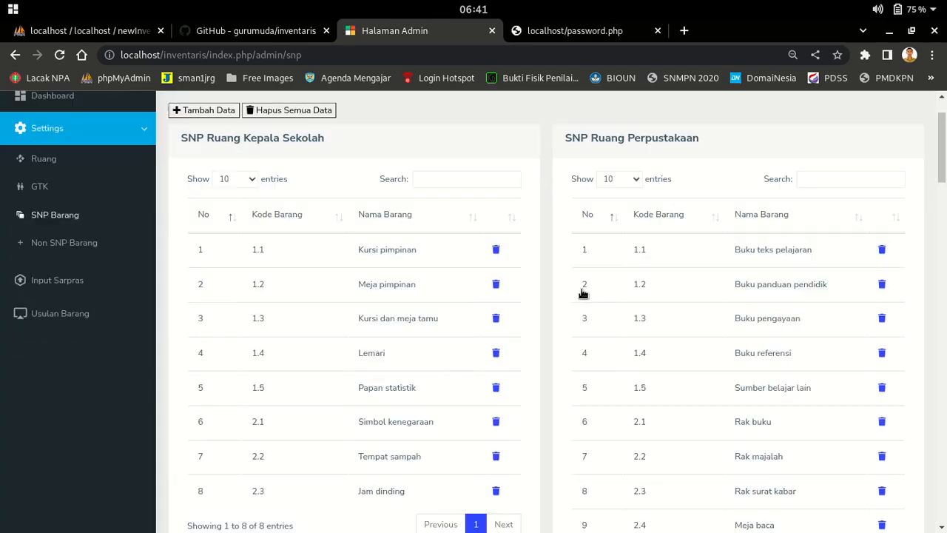
scroll(582, 294, down, 3)
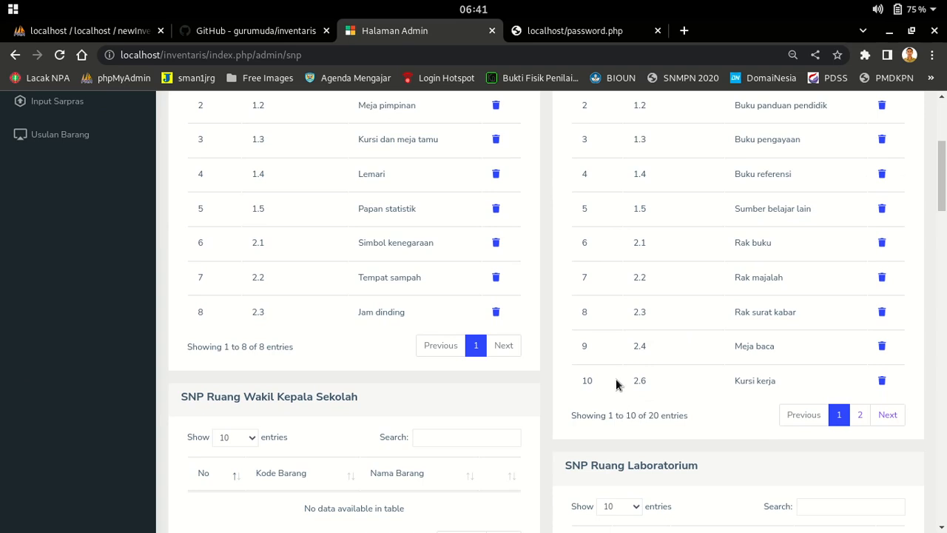
scroll(616, 383, down, 5)
scroll(611, 235, down, 6)
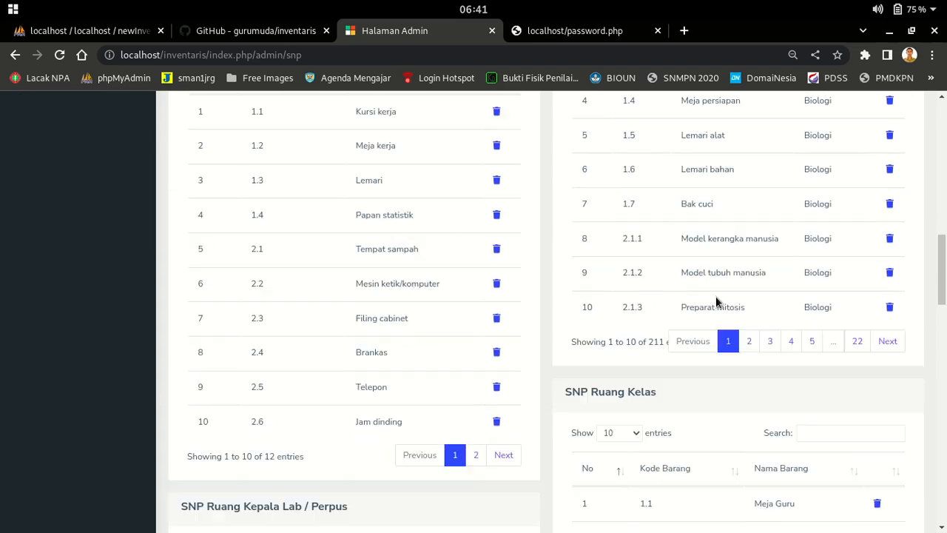
scroll(635, 350, down, 3)
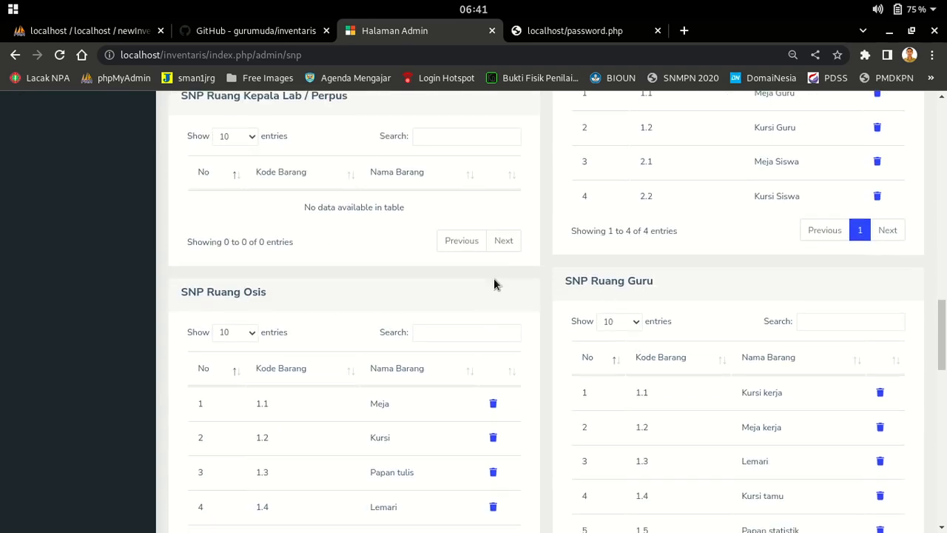
scroll(482, 296, up, 1)
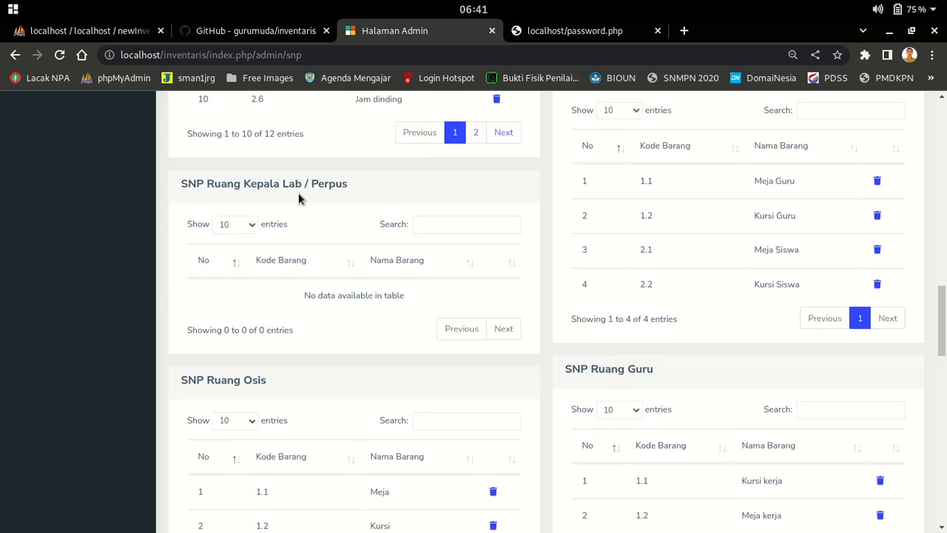
scroll(277, 201, up, 15)
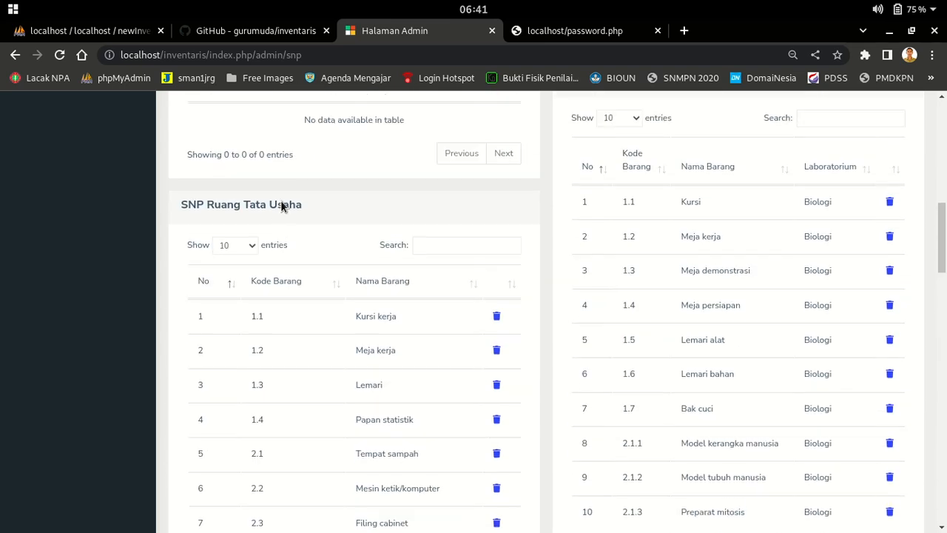
click(219, 183)
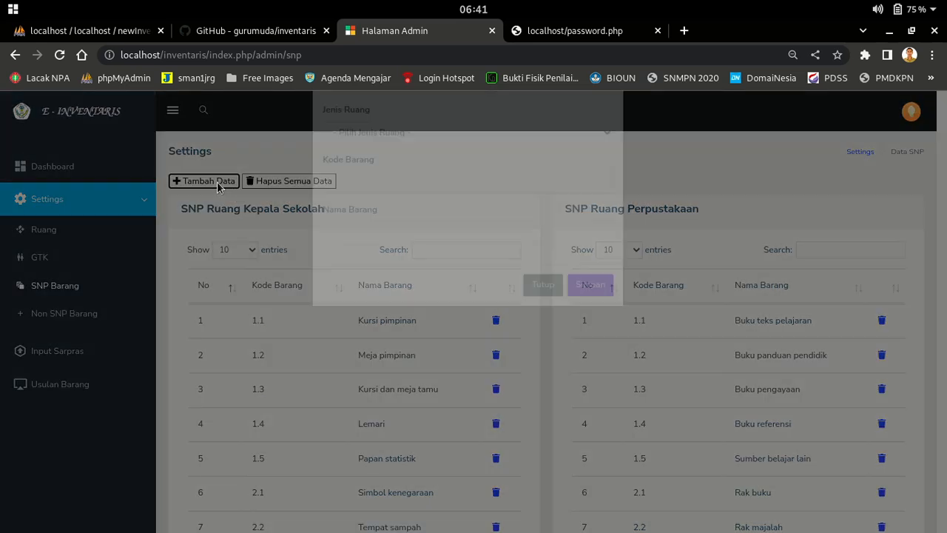
Enter item code 1.1, name 'Meja Lobi', room Ruang Perpustakaan, and save it
click(389, 186)
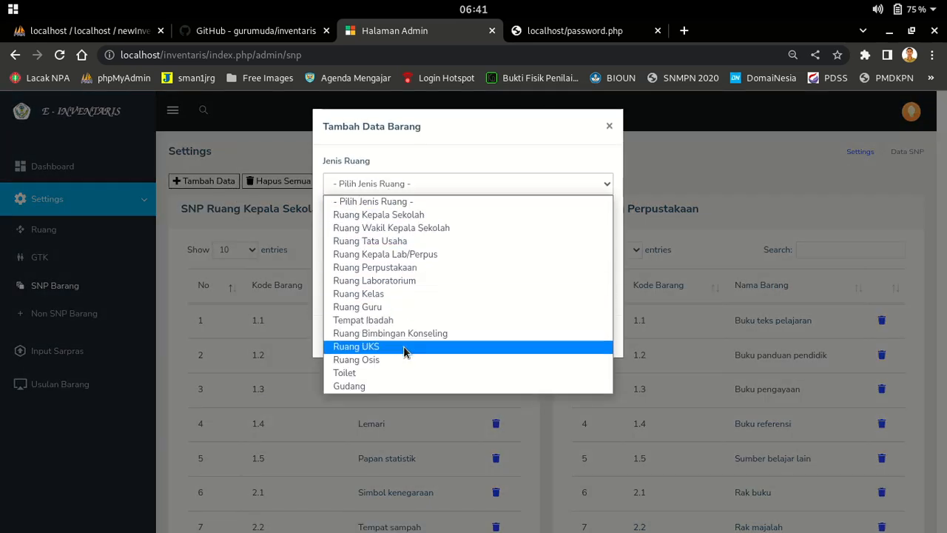
click(400, 267)
click(421, 234)
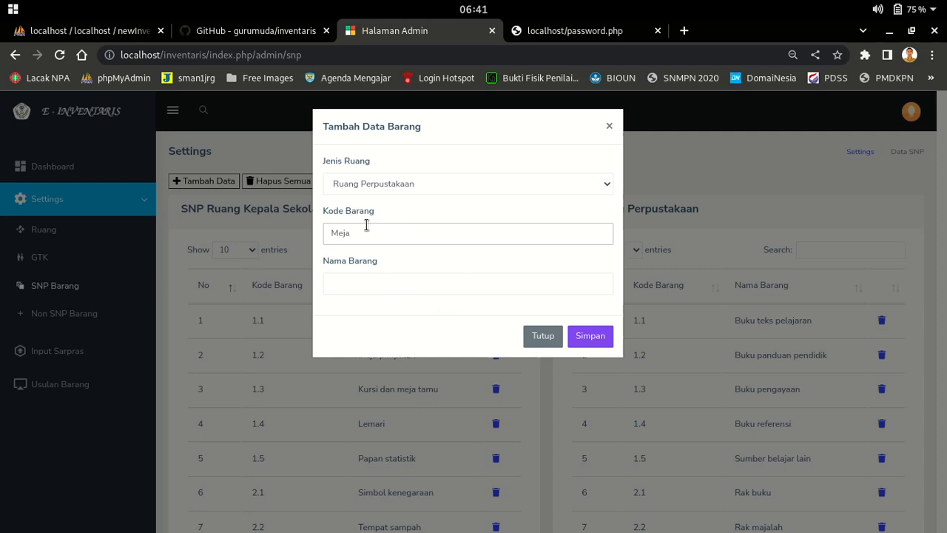
drag(331, 232, 373, 238)
click(356, 283)
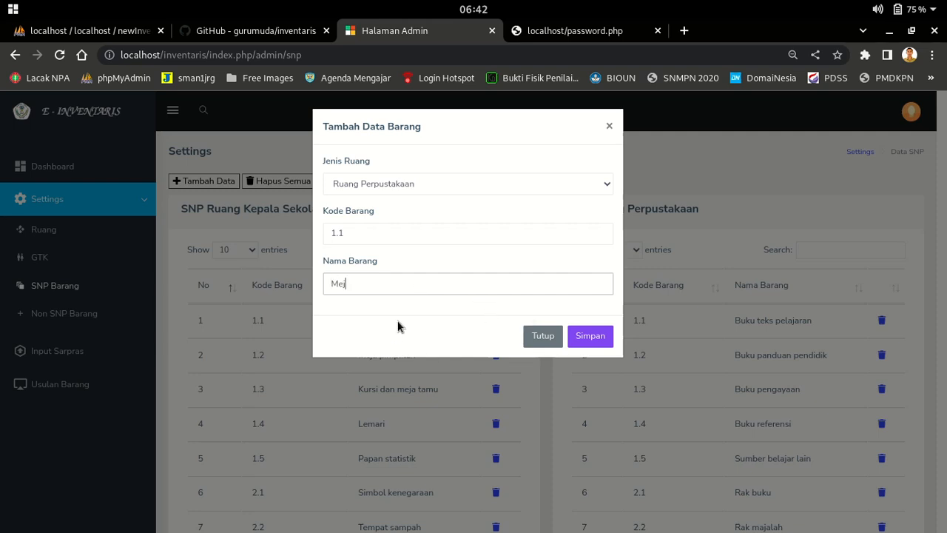
text(Meja Lobi)
click(607, 335)
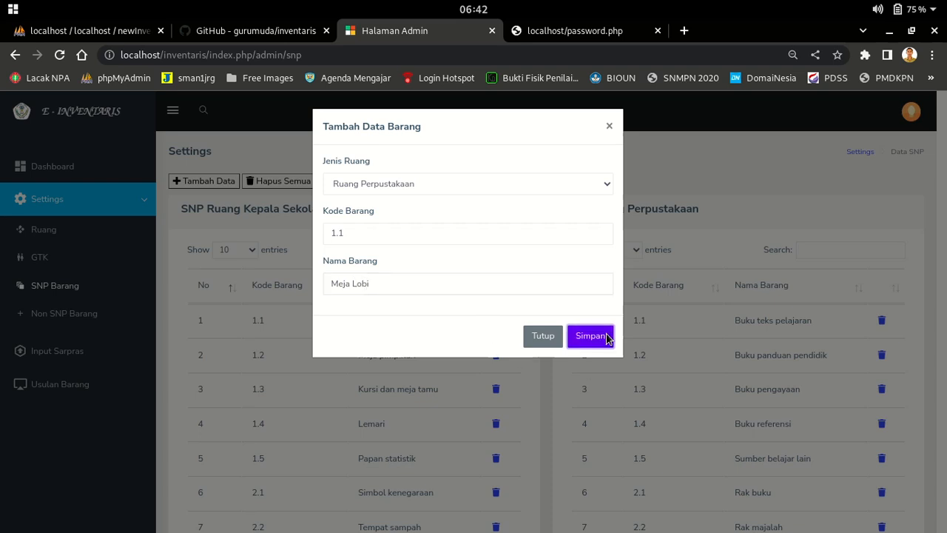
Scroll through the SNP Barang room tables looking for the new Meja Lobi item
scroll(529, 339, down, 2)
scroll(529, 339, down, 8)
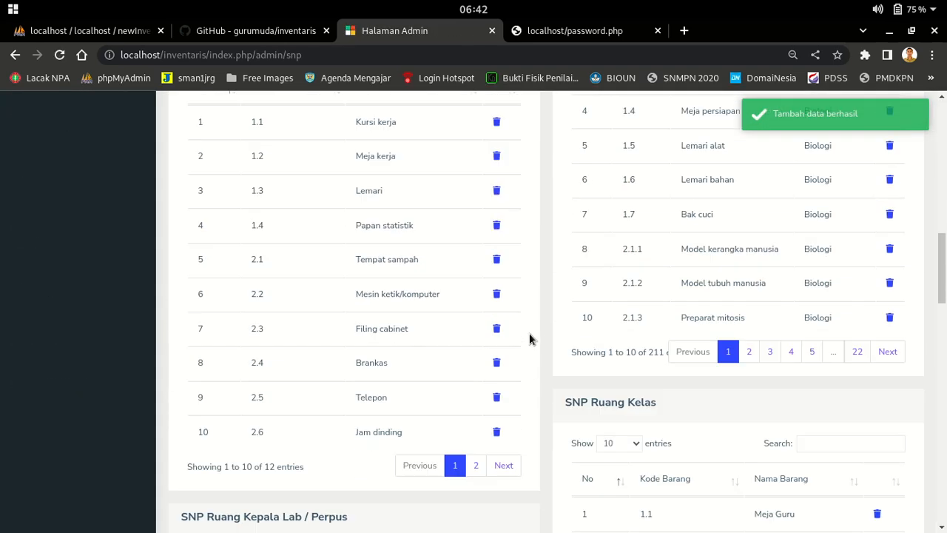
scroll(529, 339, up, 5)
scroll(368, 267, down, 10)
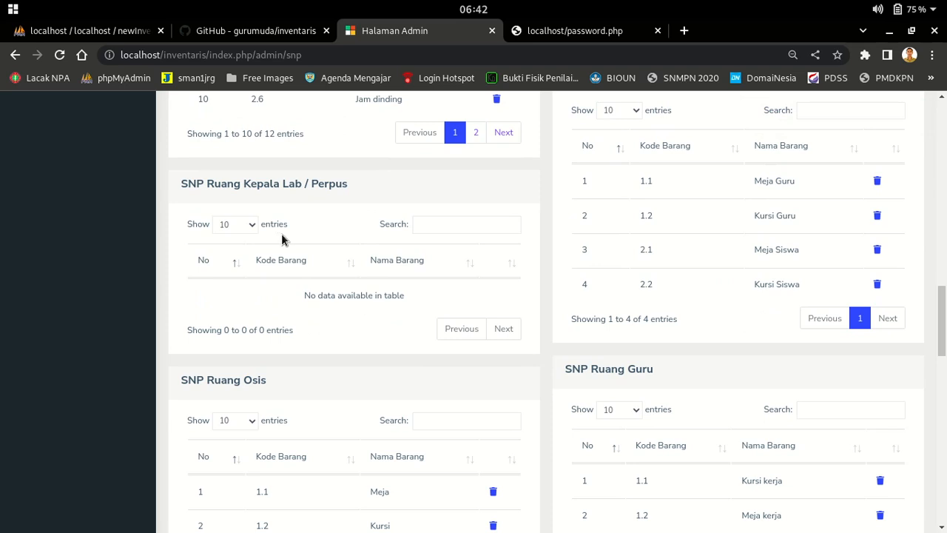
scroll(283, 237, down, 6)
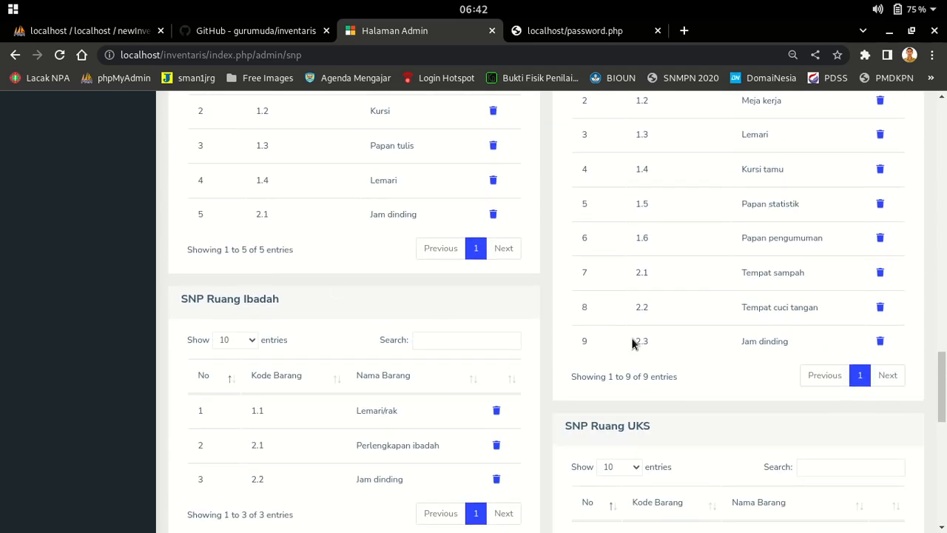
scroll(633, 342, up, 10)
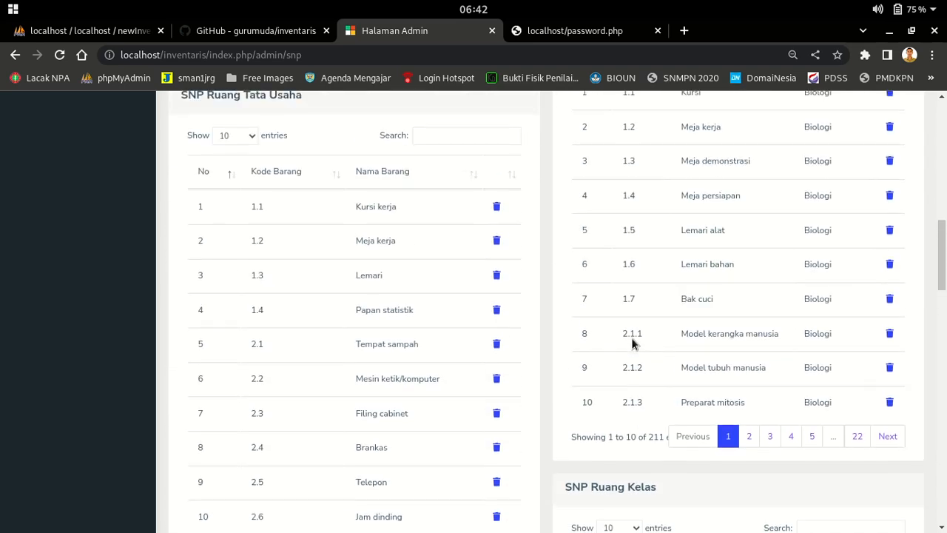
scroll(633, 343, up, 2)
scroll(633, 342, up, 8)
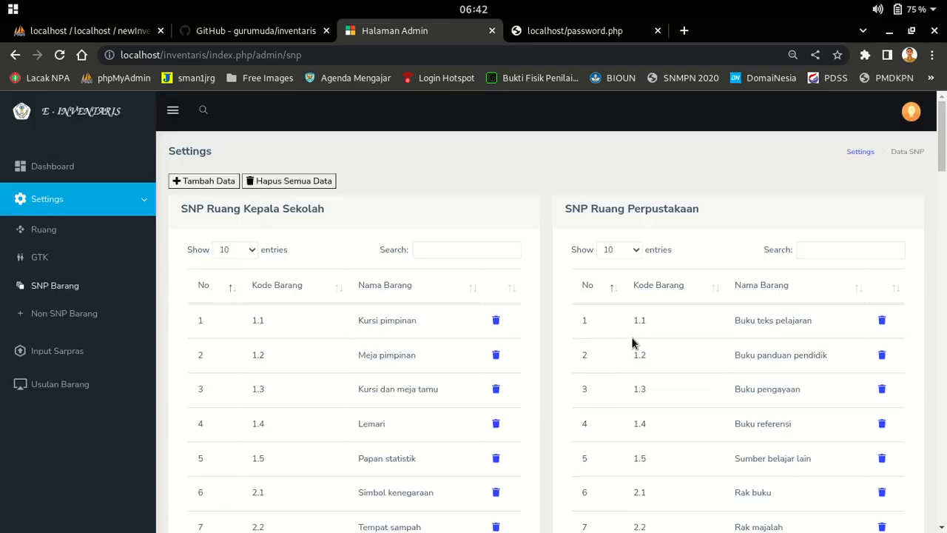
scroll(804, 333, down, 2)
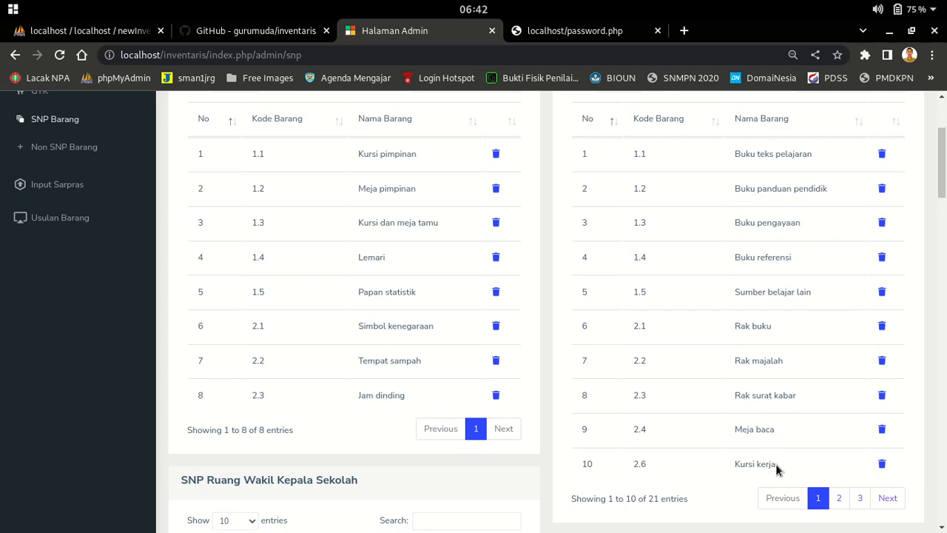
scroll(776, 464, up, 2)
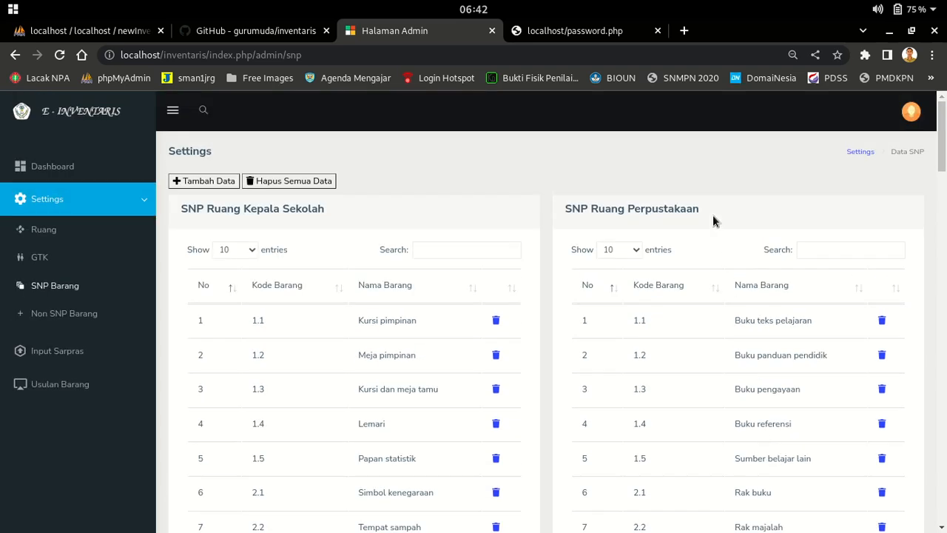
Search the page for 'meja l', find no match, and select the Wakil Kepala Sekolah heading
key(ctrl+f)
text(meja lo)
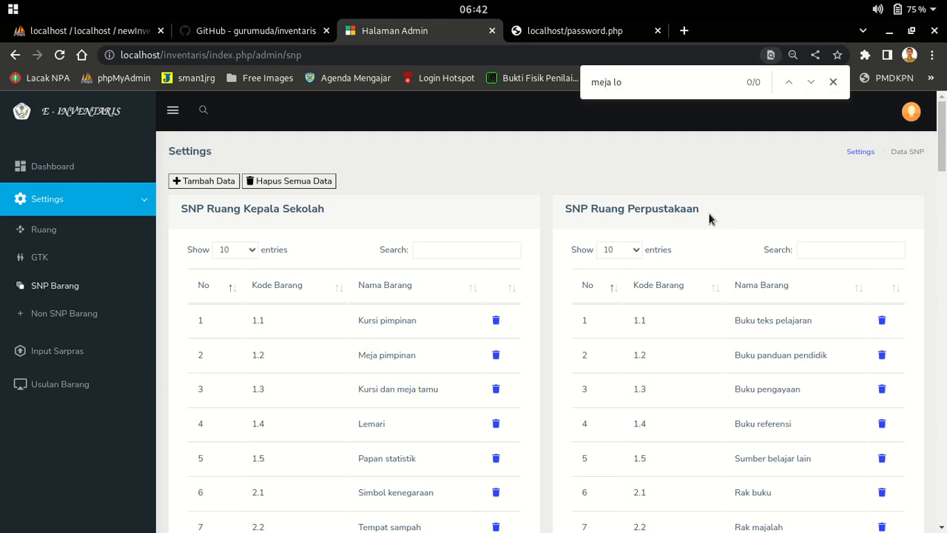
scroll(706, 366, down, 3)
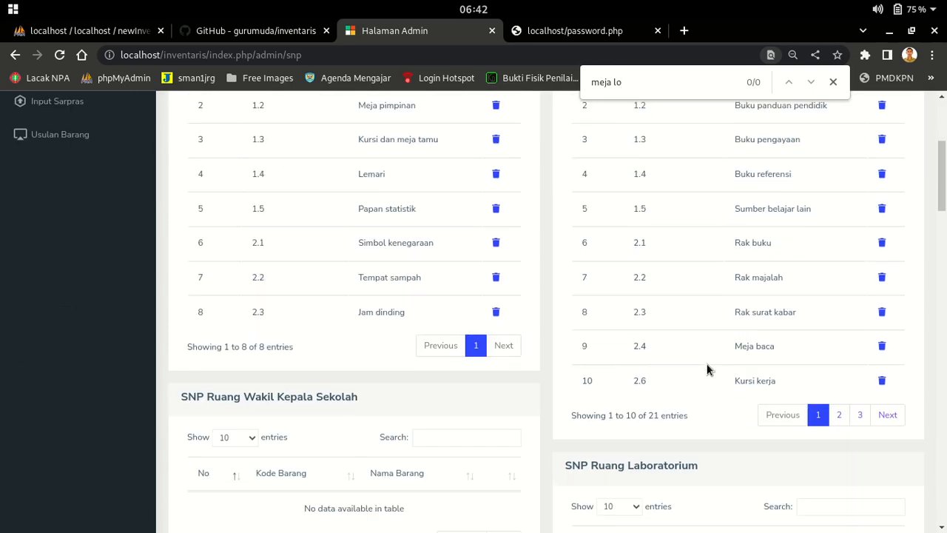
scroll(703, 272, up, 2)
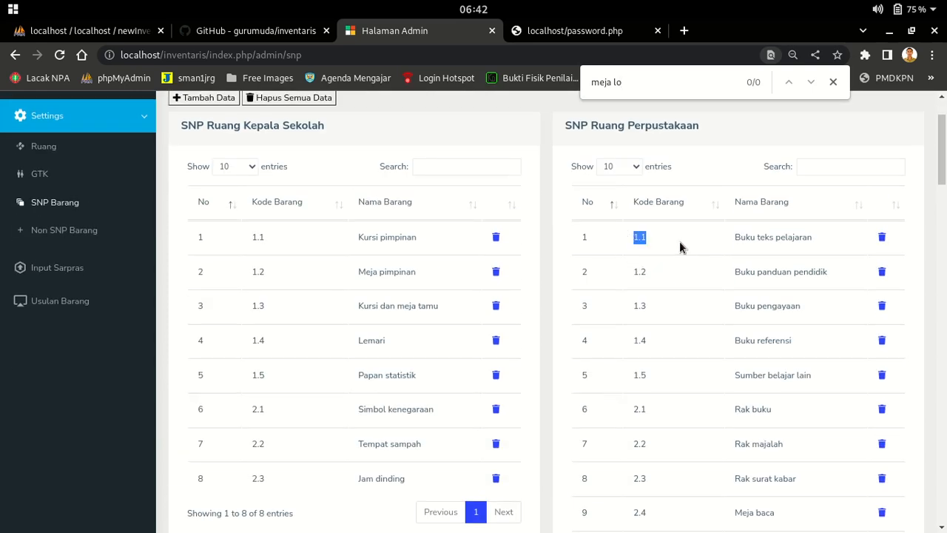
scroll(722, 294, down, 3)
scroll(718, 293, down, 3)
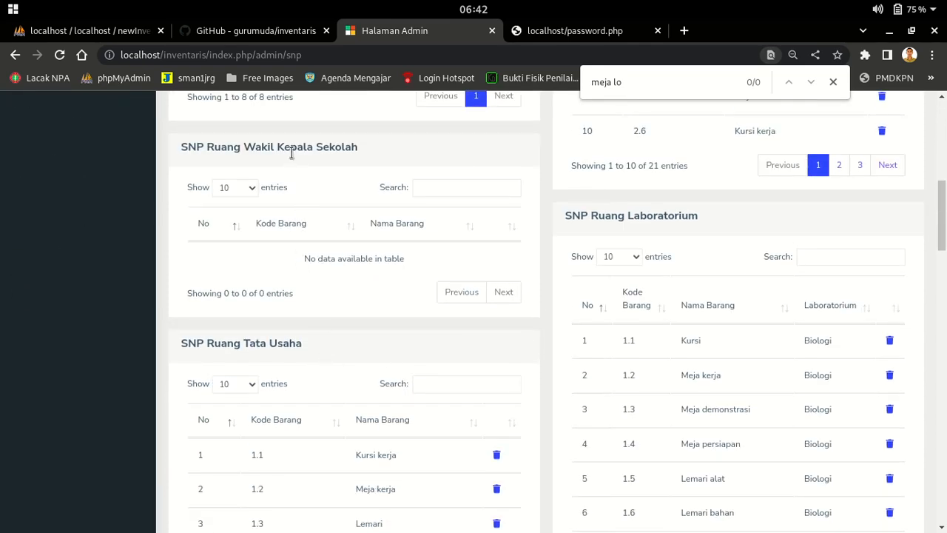
triple_click(347, 147)
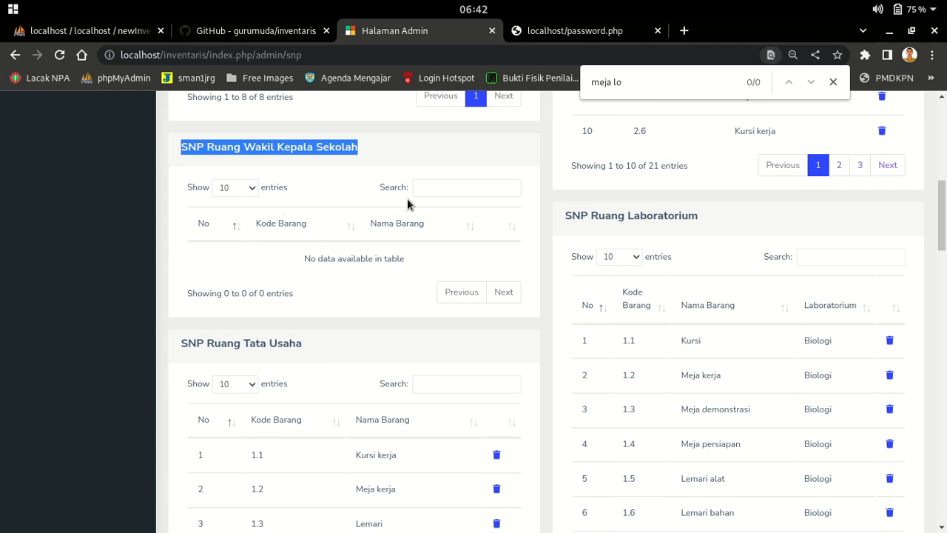
scroll(397, 193, up, 6)
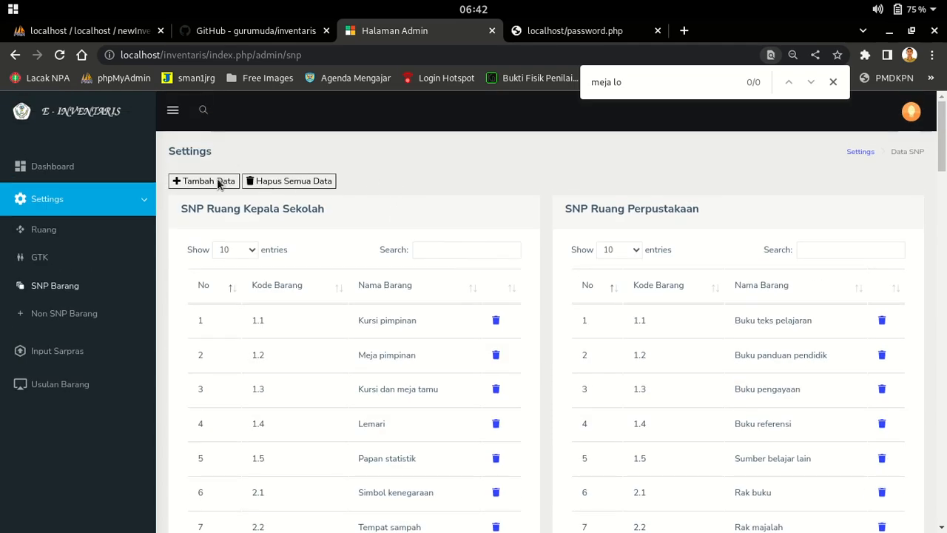
Save item 1.1 'Meja' under Ruang Wakil Kepala Sekolah, getting the 'Tambah data berhasil' confirmation
click(196, 182)
click(404, 193)
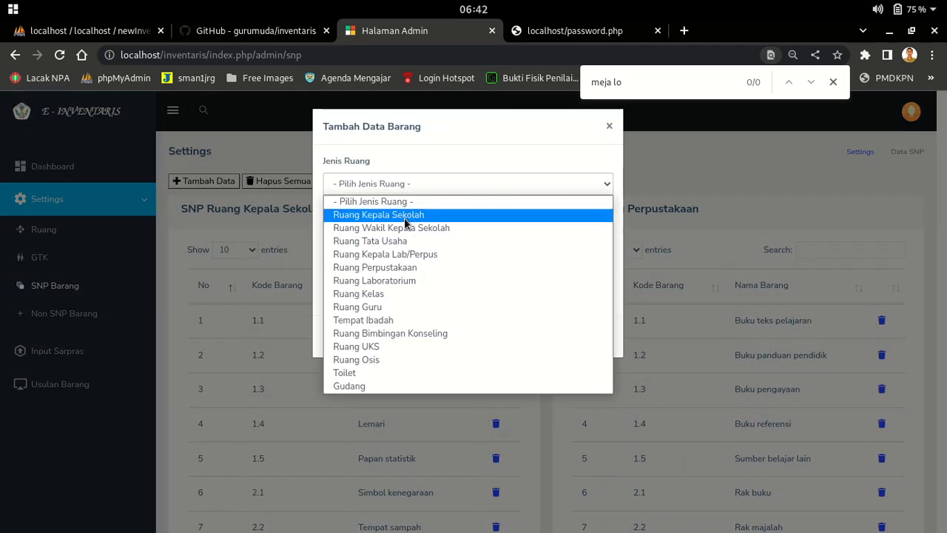
click(404, 227)
click(370, 231)
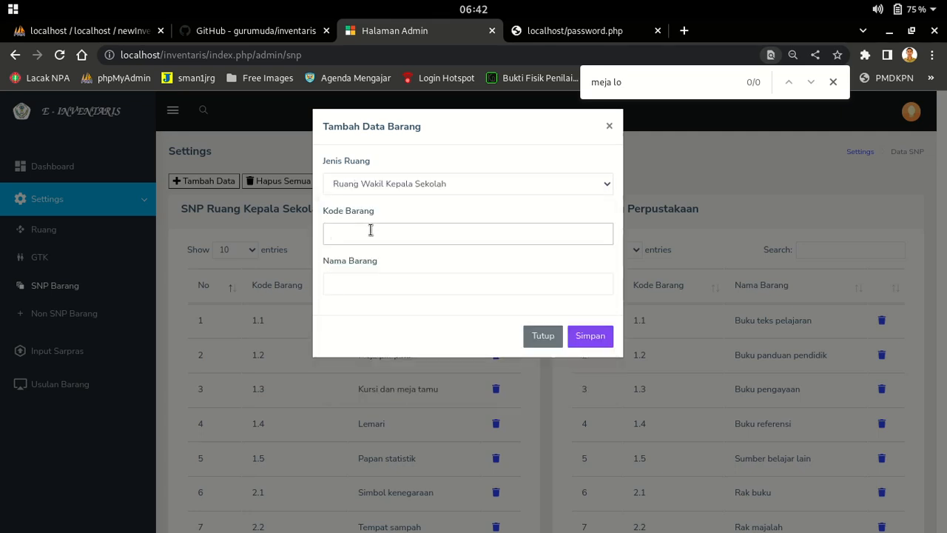
click(427, 288)
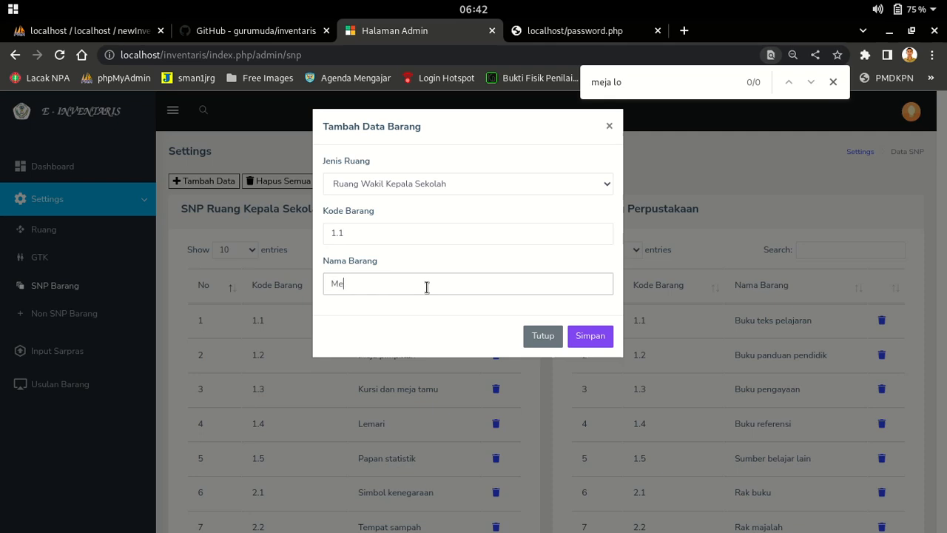
click(598, 335)
scroll(406, 315, down, 5)
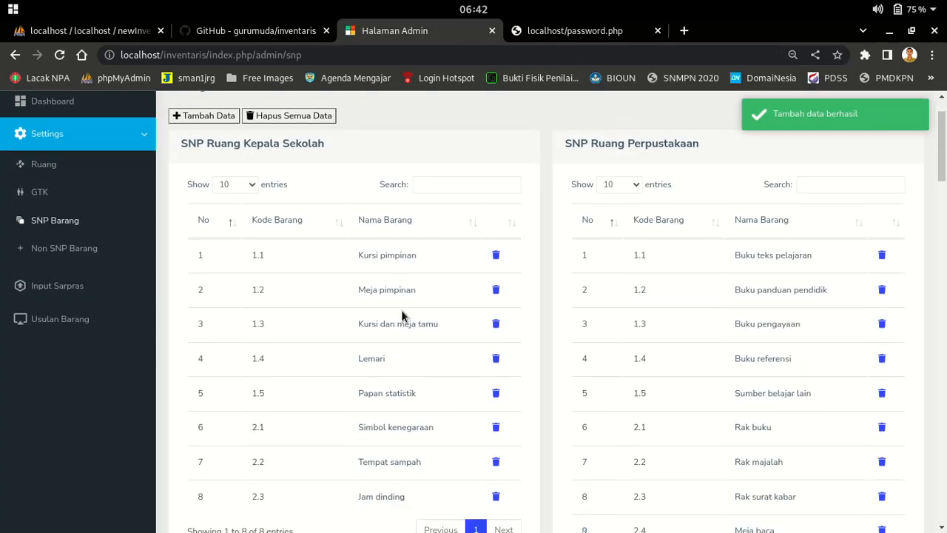
Check the new Meja (1.1) row, then go to Non SNP Barang in the Settings sidebar
double_click(386, 425)
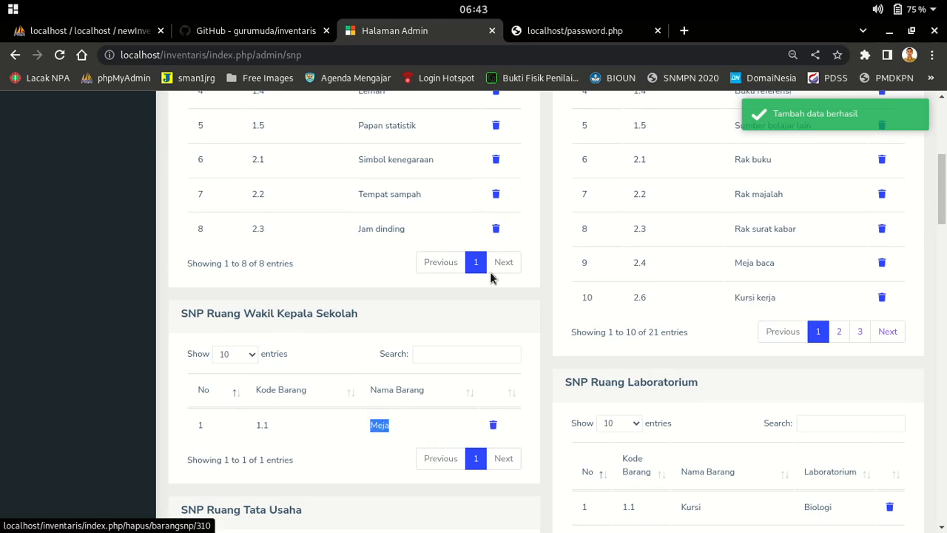
scroll(490, 272, up, 2)
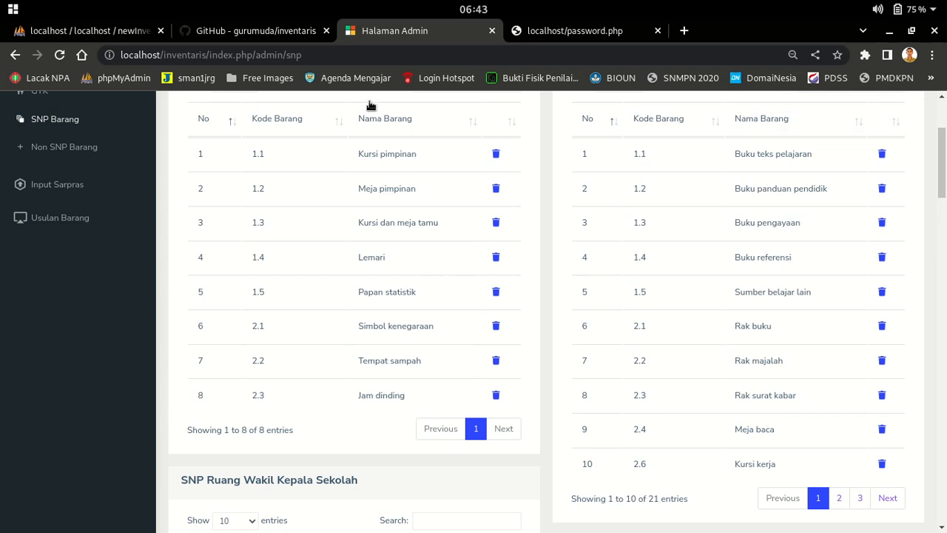
scroll(497, 289, up, 2)
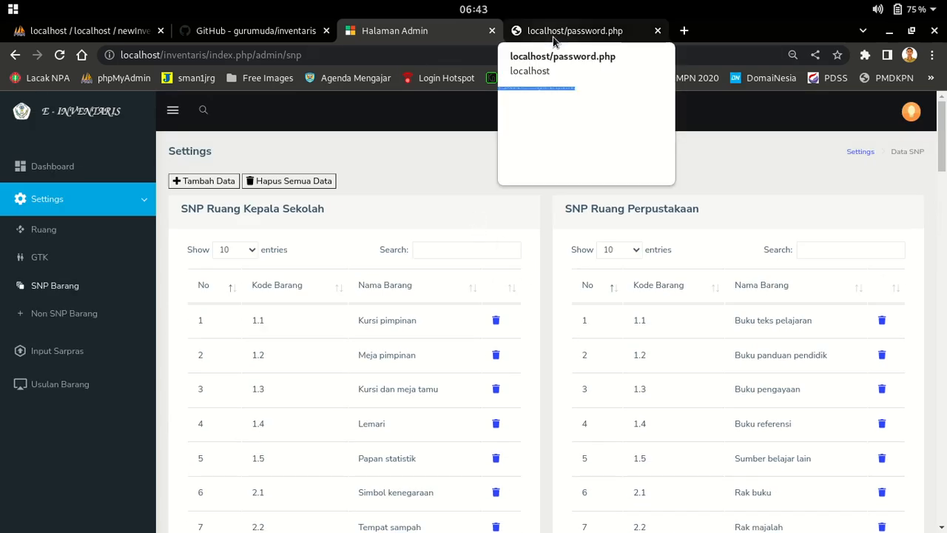
click(59, 312)
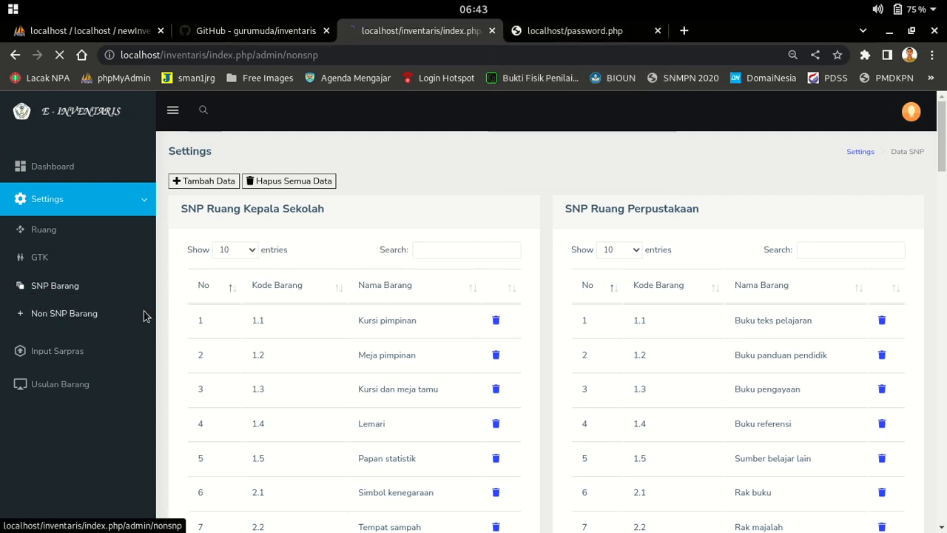
Confirm every Non-SNP room table is empty, then go to the Input Sarpras page
scroll(503, 318, down, 3)
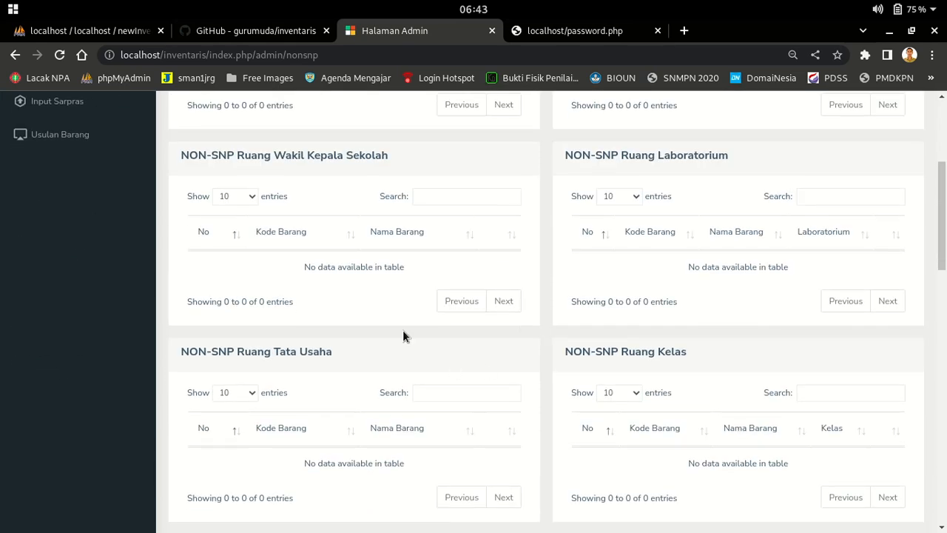
scroll(197, 336, up, 3)
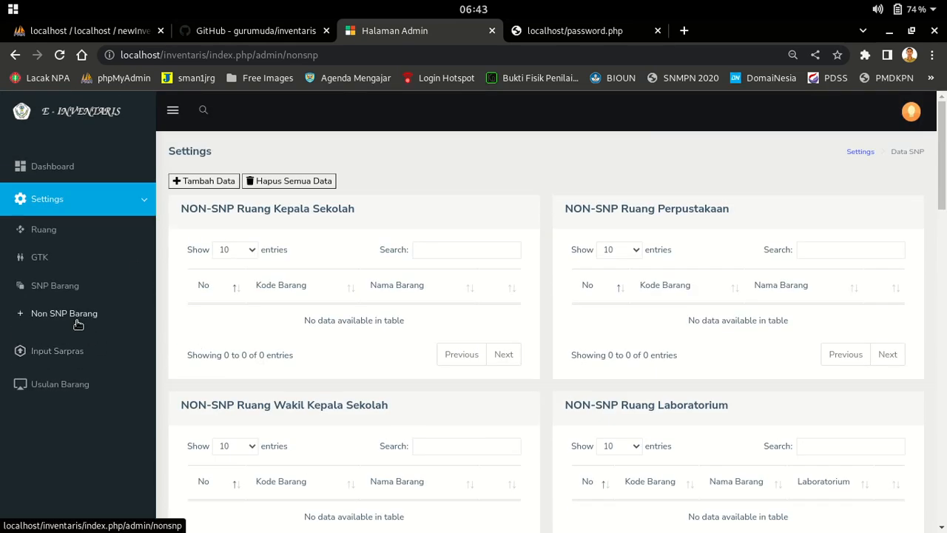
click(74, 352)
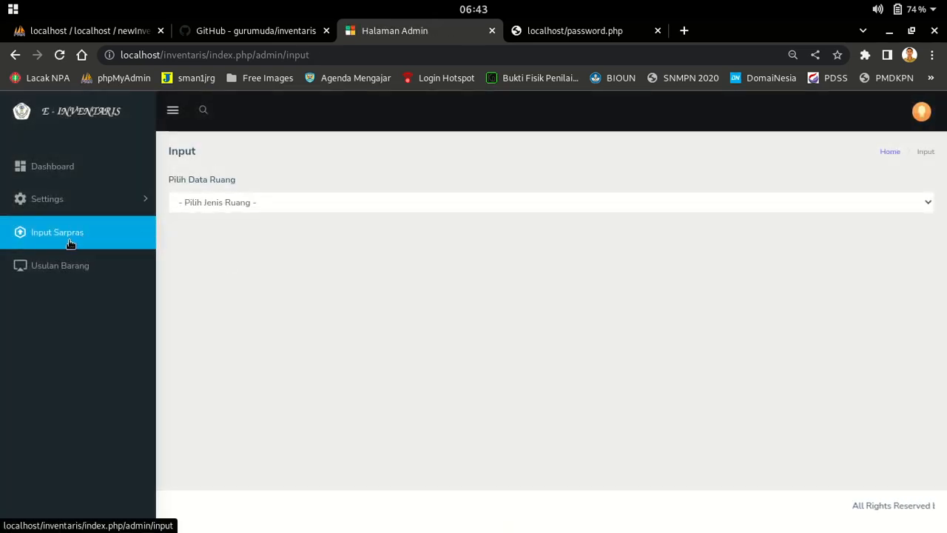
Display and scroll through the Ruang Kepala Sekolah inventory table
click(231, 204)
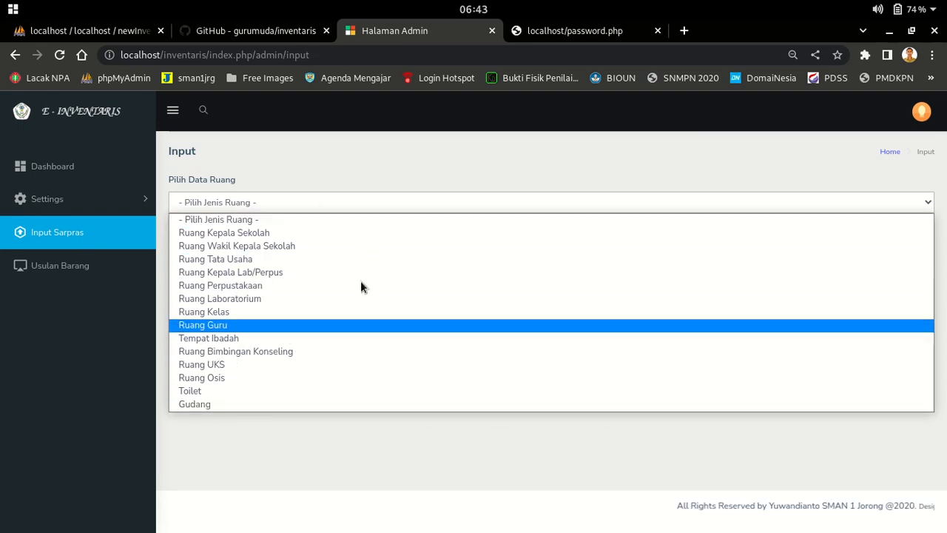
click(345, 234)
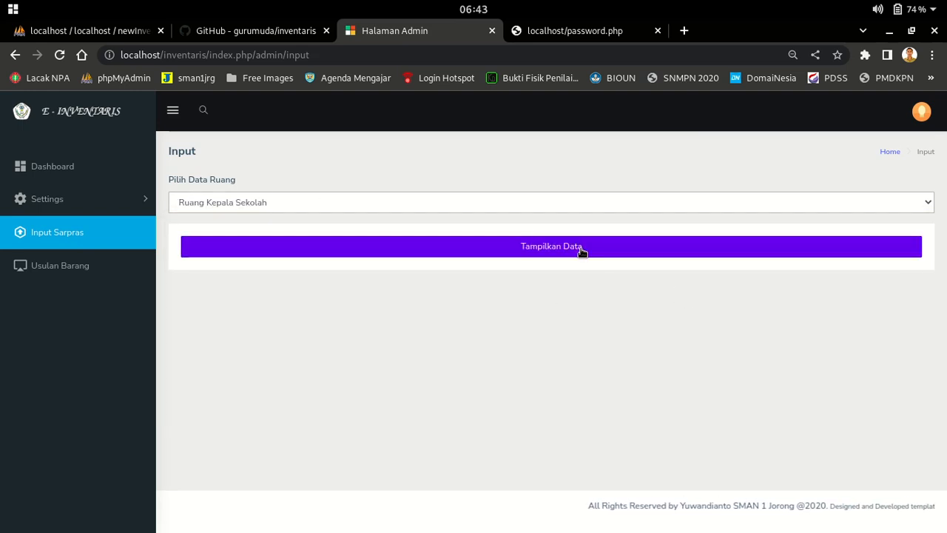
click(581, 252)
scroll(639, 281, down, 2)
scroll(637, 274, up, 1)
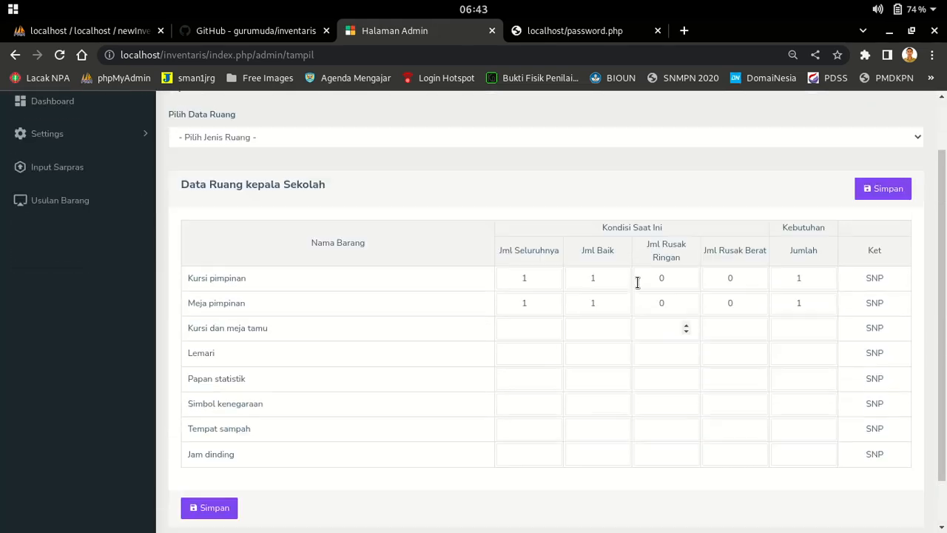
scroll(263, 238, up, 2)
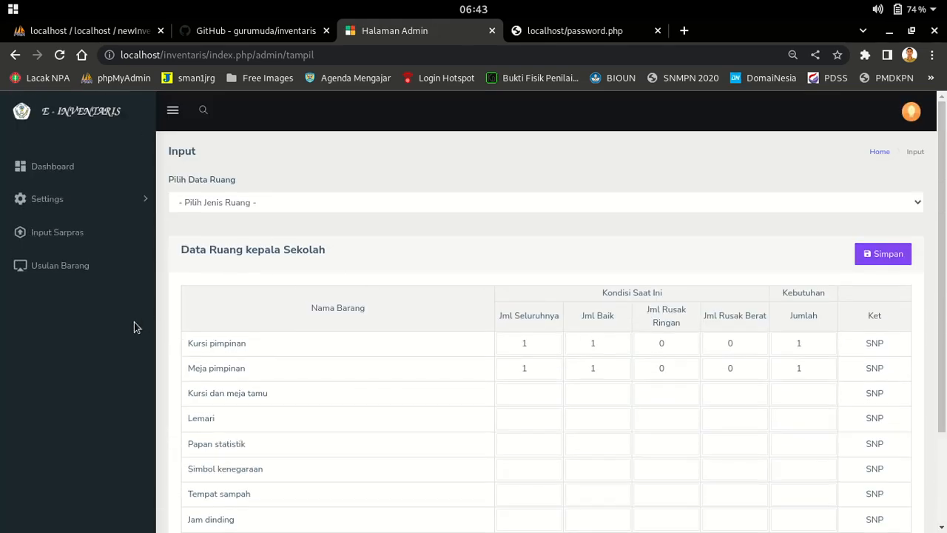
Display the Toilet inventory, inspect the Kloset jongkok count fields, then go to Usulan Barang
click(72, 233)
click(293, 206)
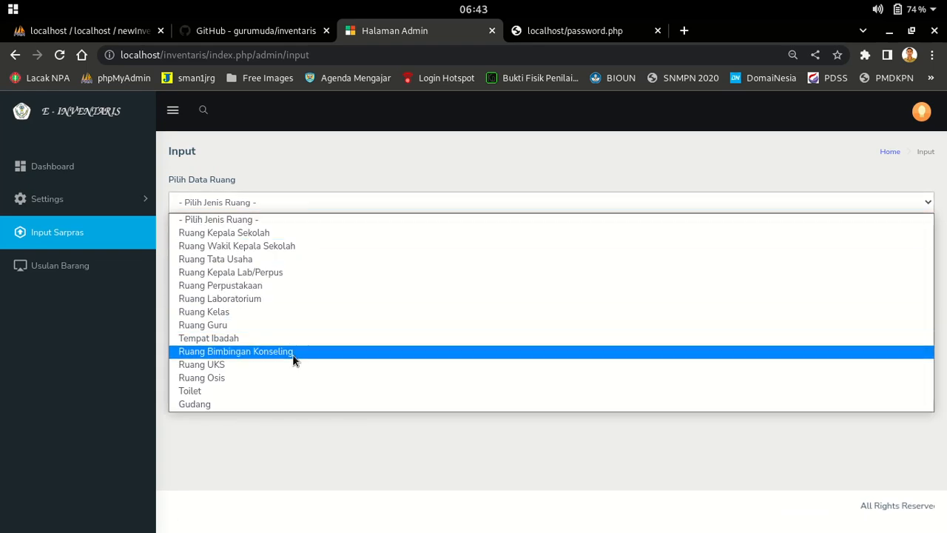
click(276, 389)
click(349, 250)
scroll(199, 298, down, 1)
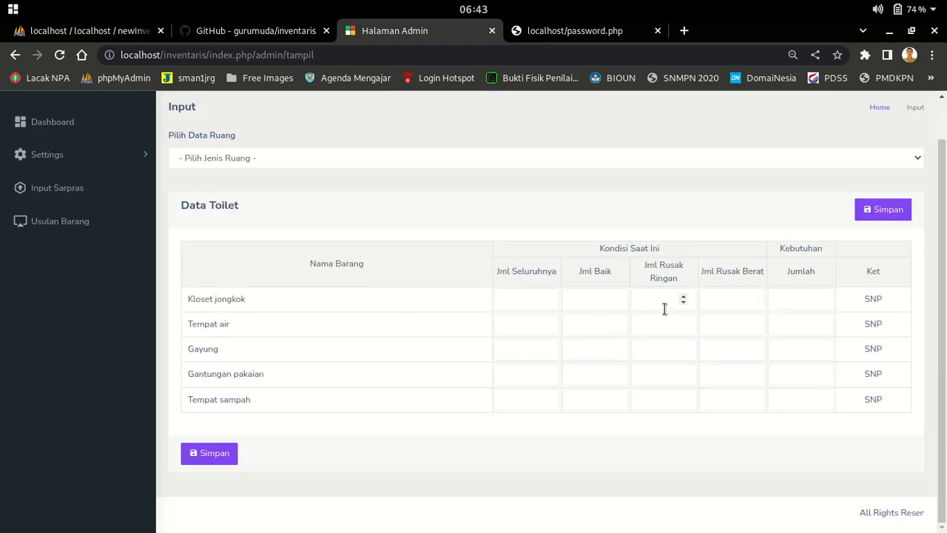
click(596, 301)
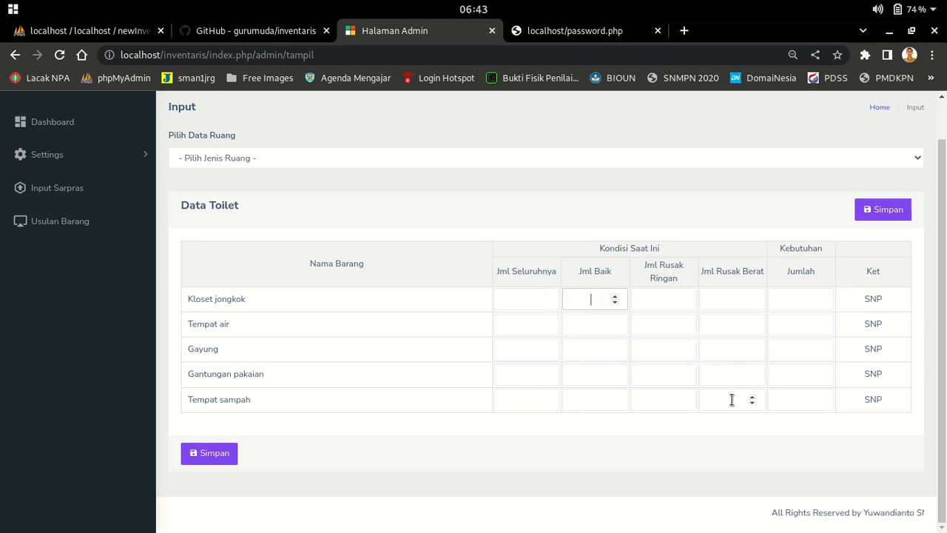
click(689, 310)
click(735, 303)
click(778, 303)
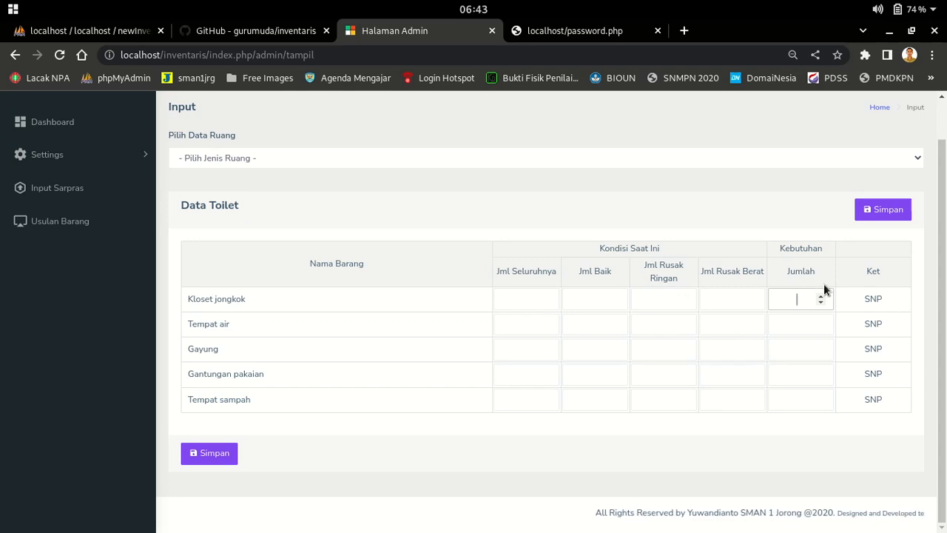
scroll(114, 319, up, 1)
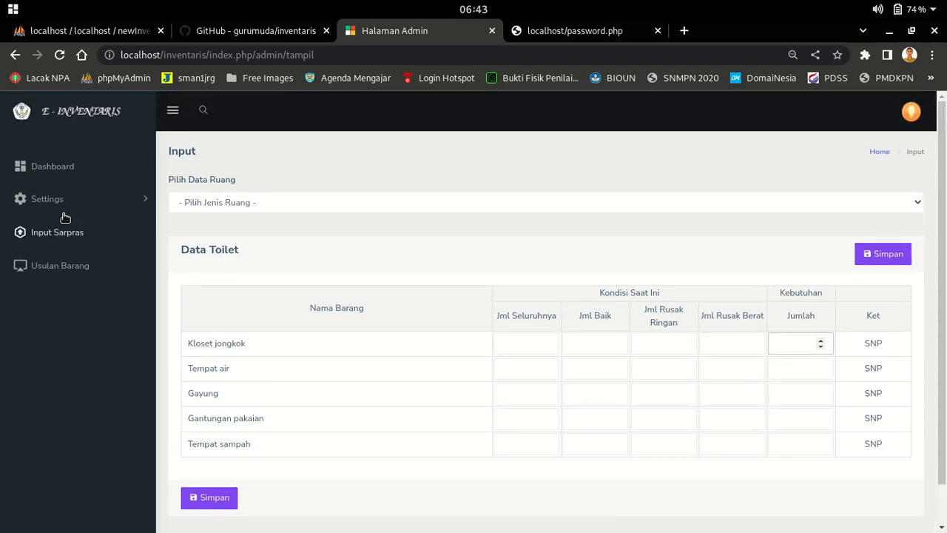
click(68, 271)
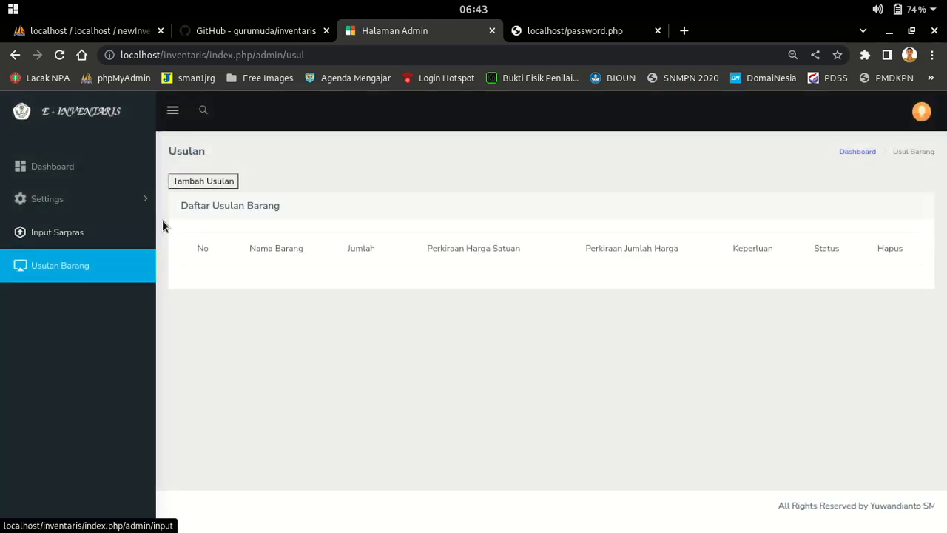
Look over the new proposal form's fields and close it without saving
click(195, 183)
click(421, 182)
click(421, 233)
click(393, 289)
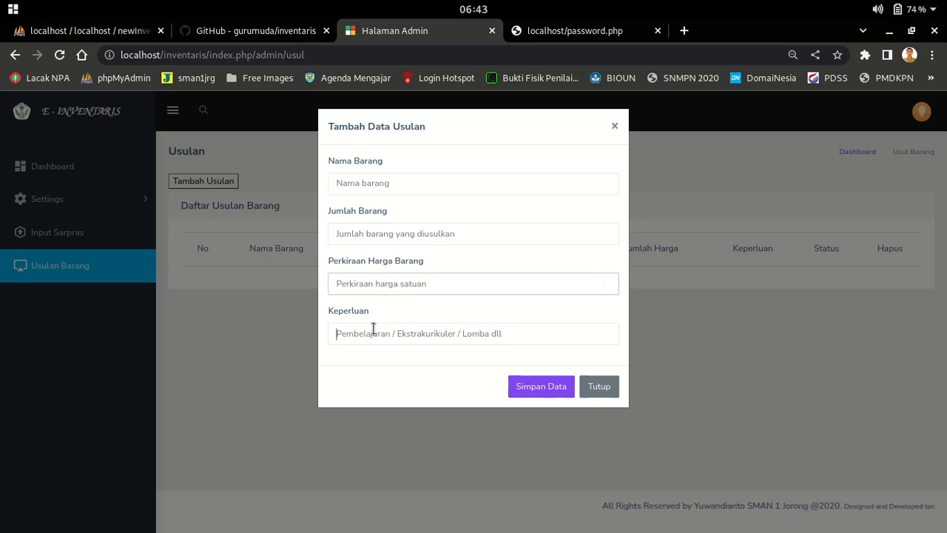
click(614, 127)
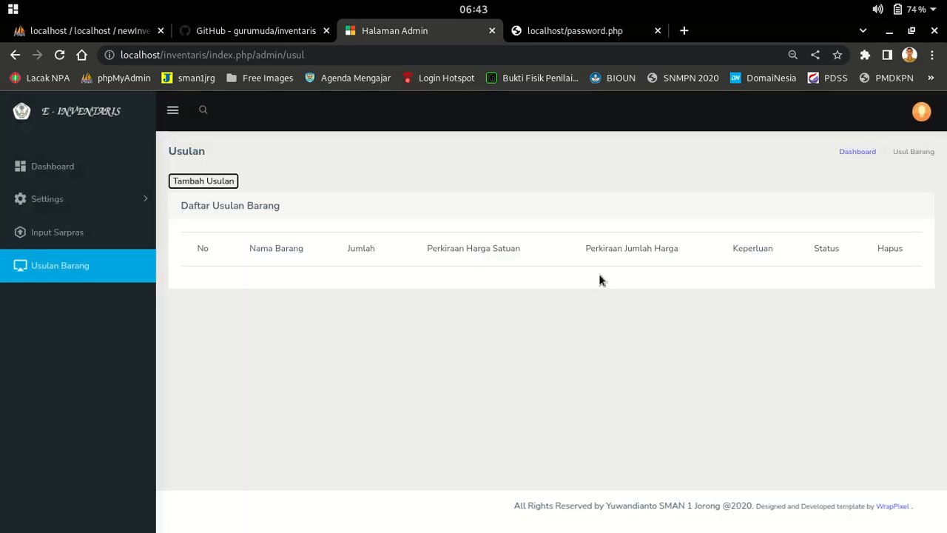
Save a proposal for 15 Mouse at 150000 each for Bekerja, totalling Rp 2.250.000
click(116, 259)
click(206, 181)
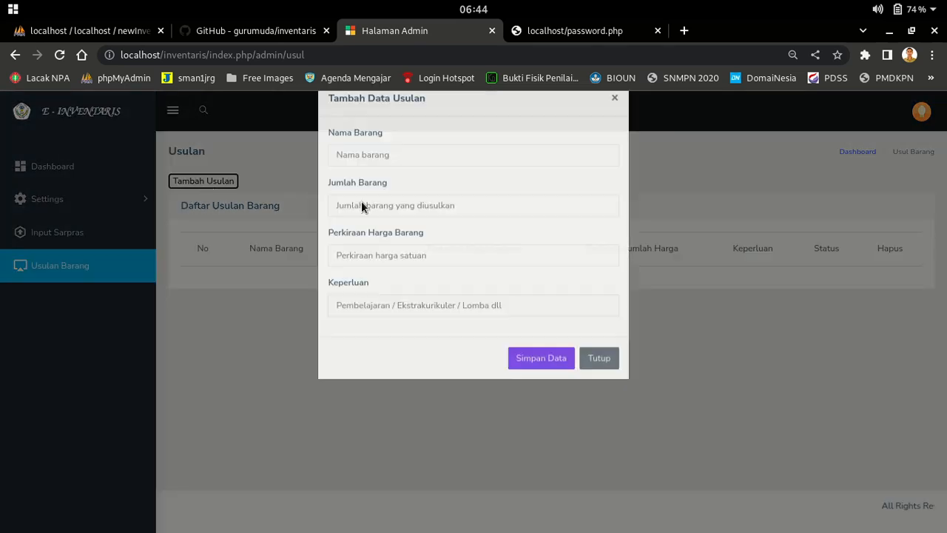
click(393, 185)
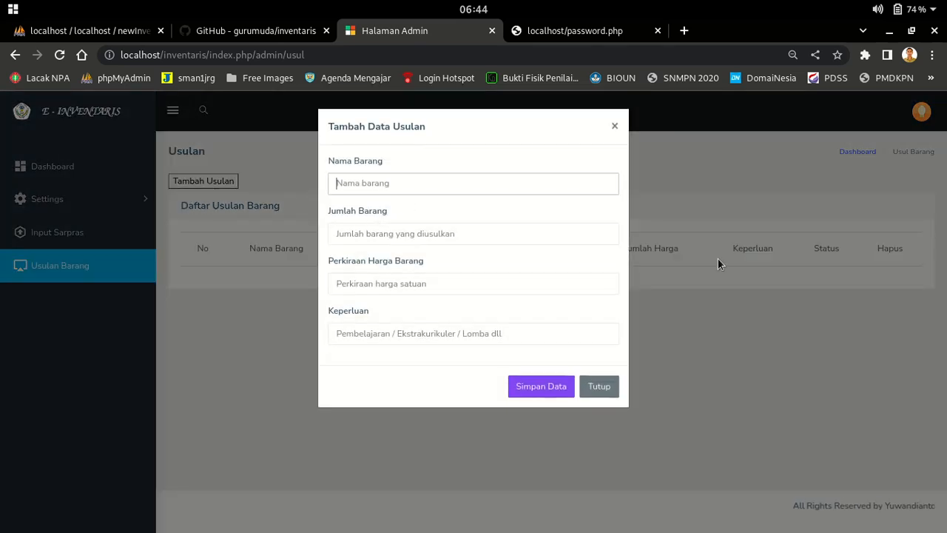
text(Mouse)
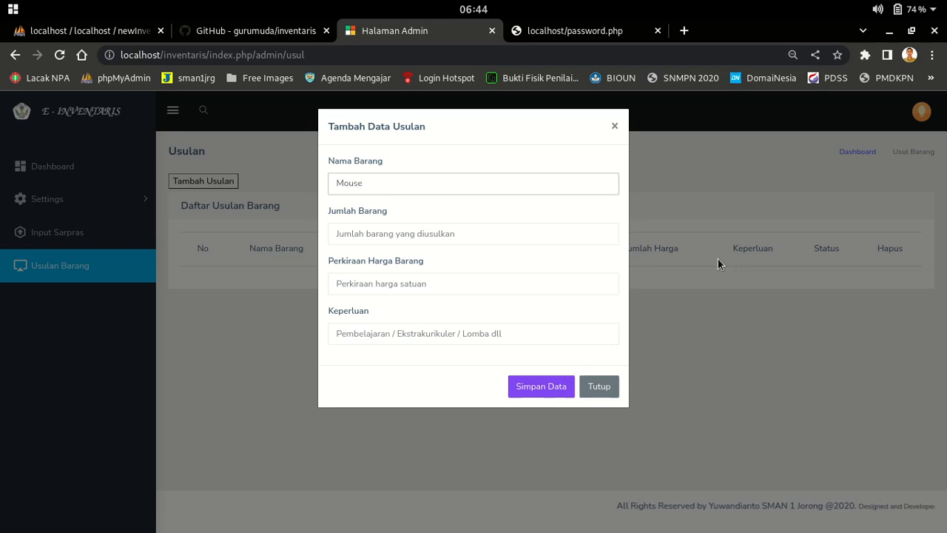
click(503, 233)
text(15)
click(397, 280)
text(1)
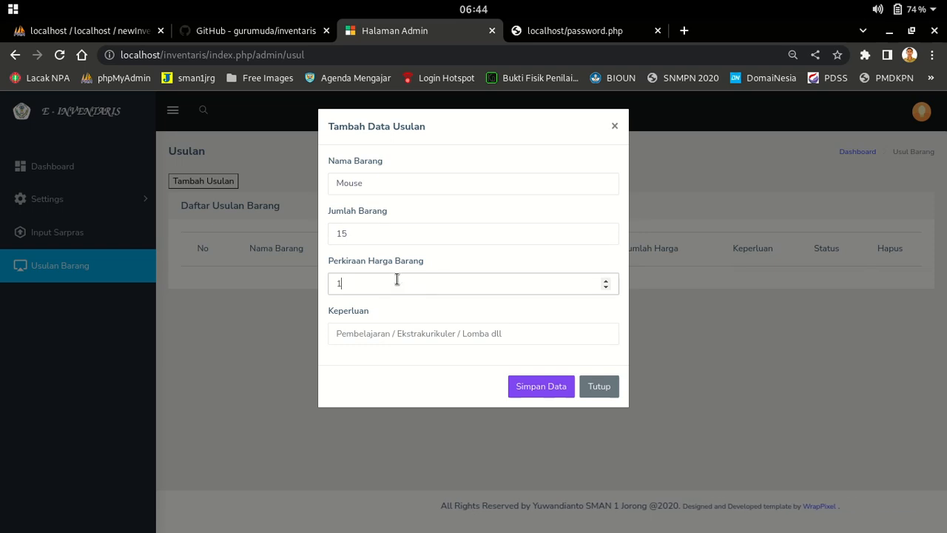
text(50000)
key(Tab)
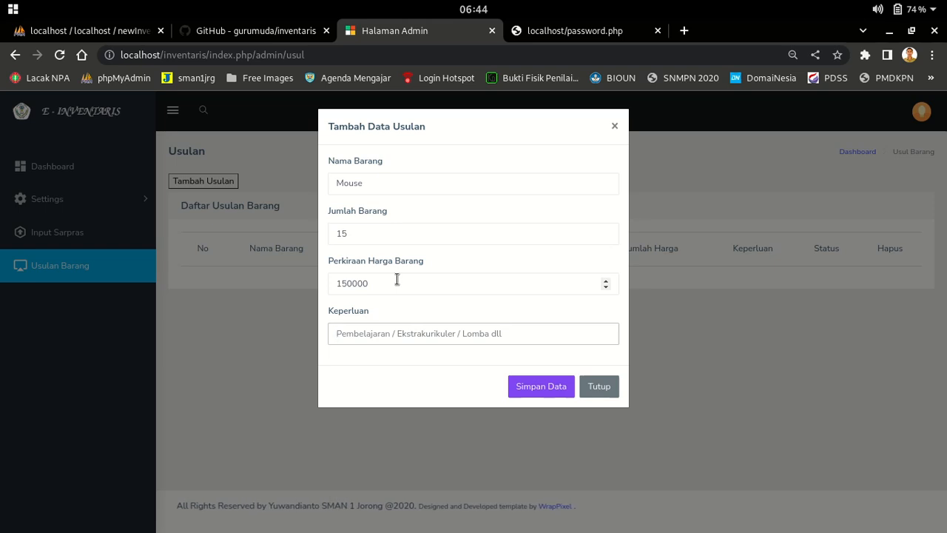
text(Bekerja)
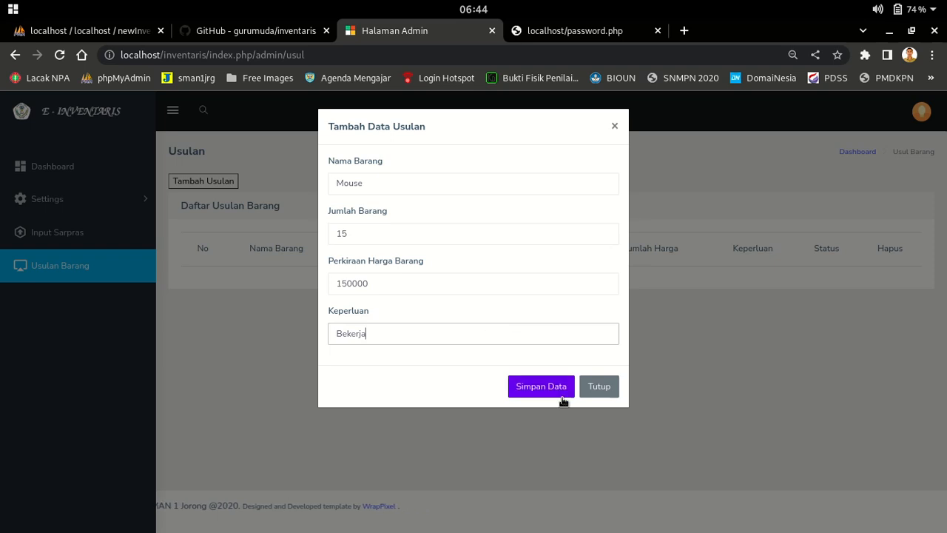
click(562, 400)
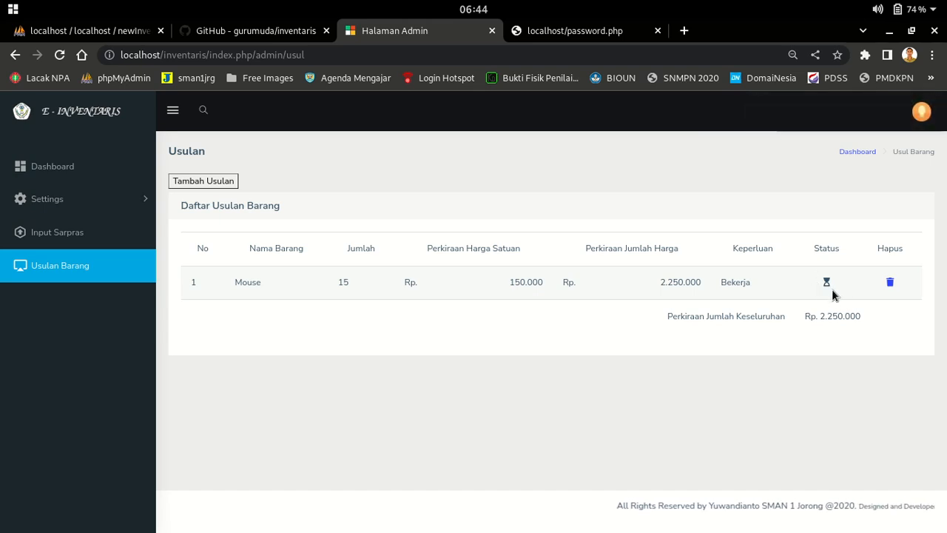
click(48, 198)
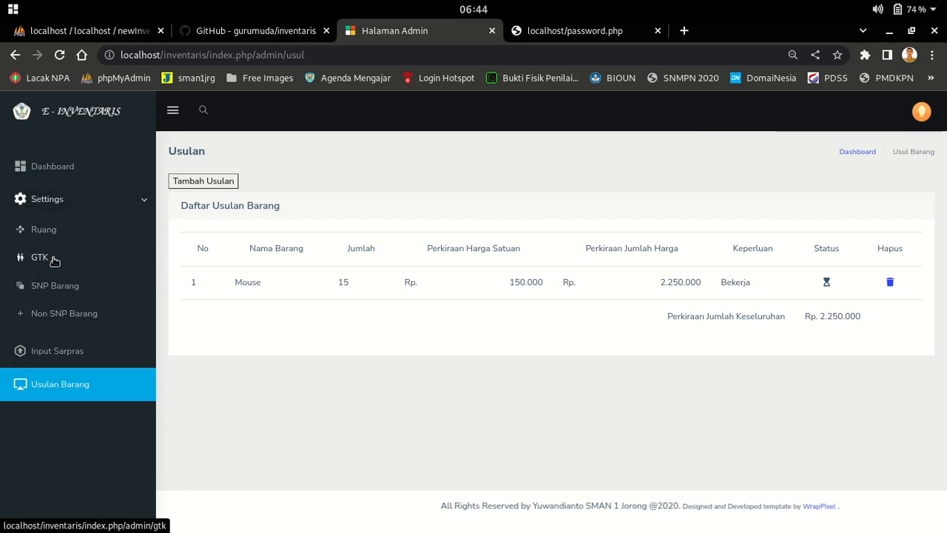
click(52, 261)
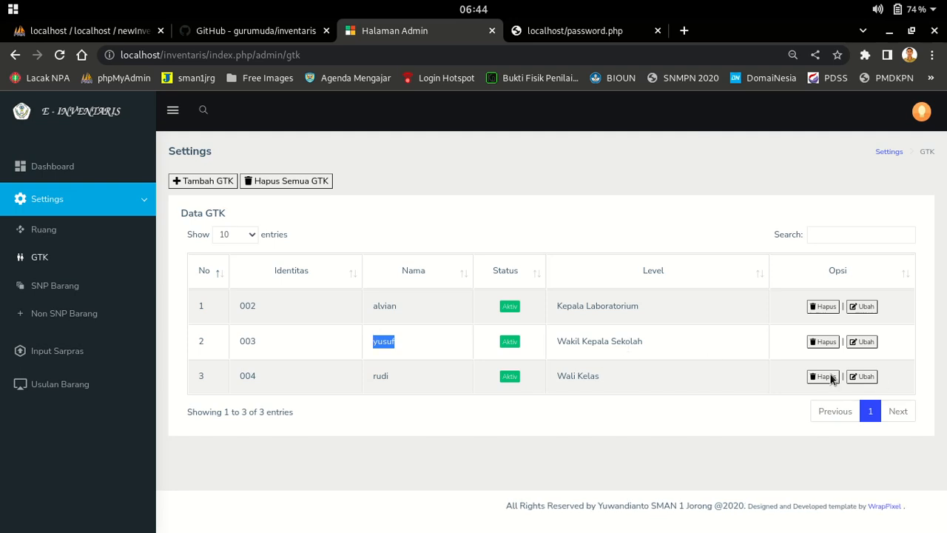
click(862, 341)
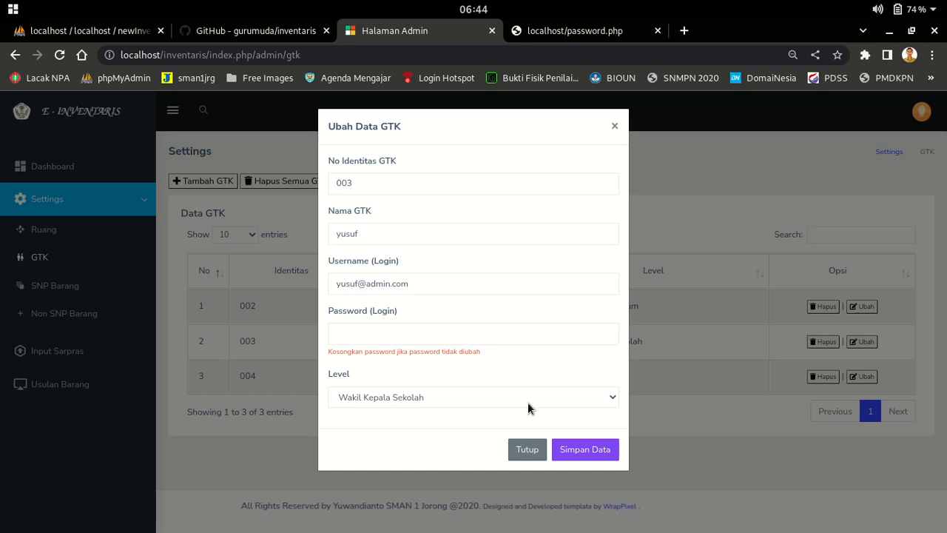
click(526, 450)
click(456, 198)
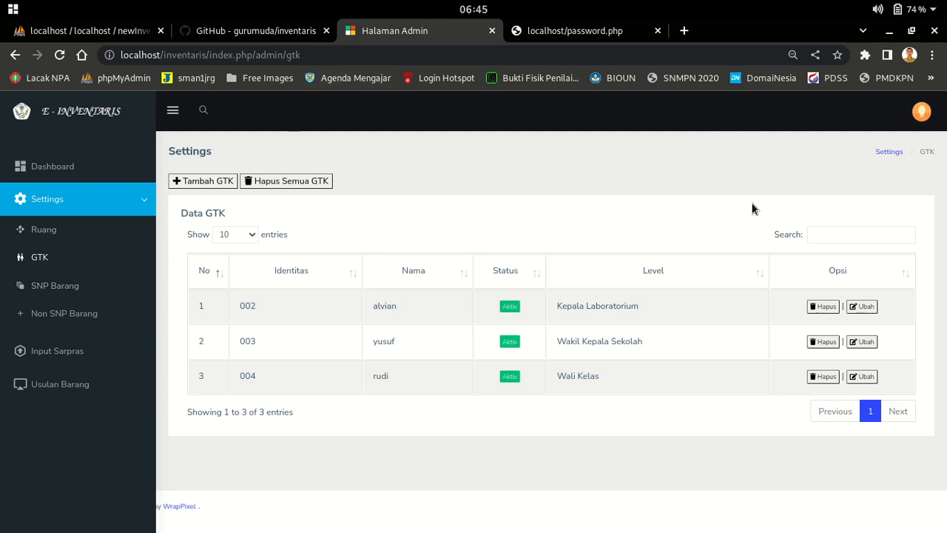
click(920, 115)
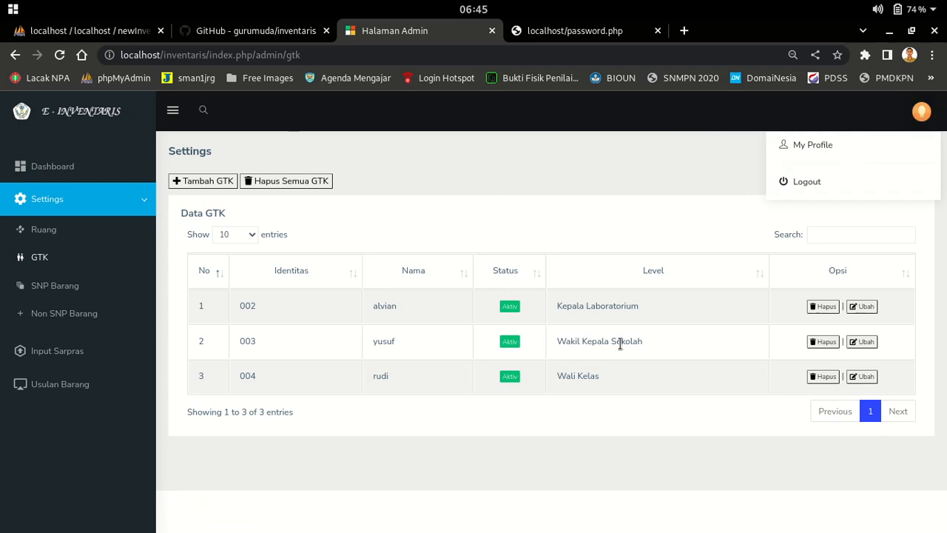
drag(379, 304, 382, 304)
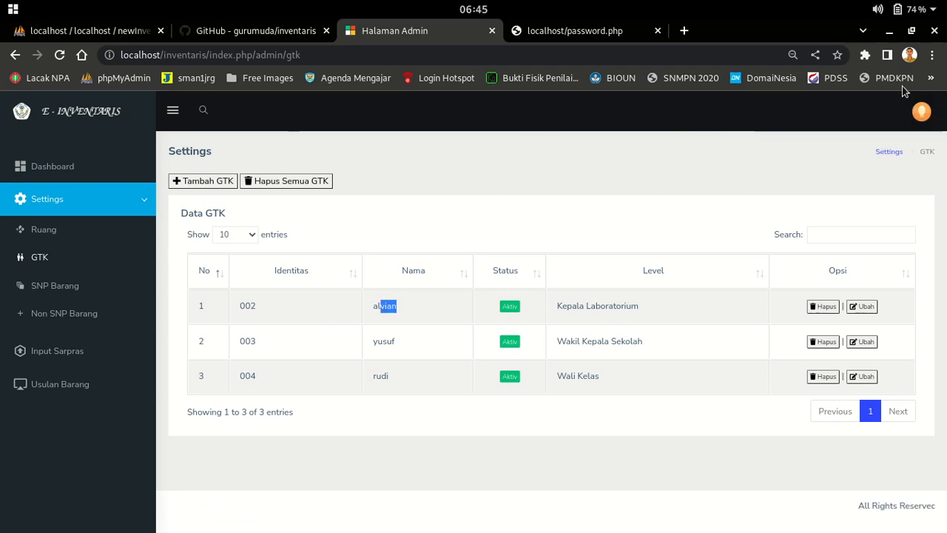
click(922, 114)
Log out of the admin account and sign in with the Kepala Laboratorium account
click(808, 182)
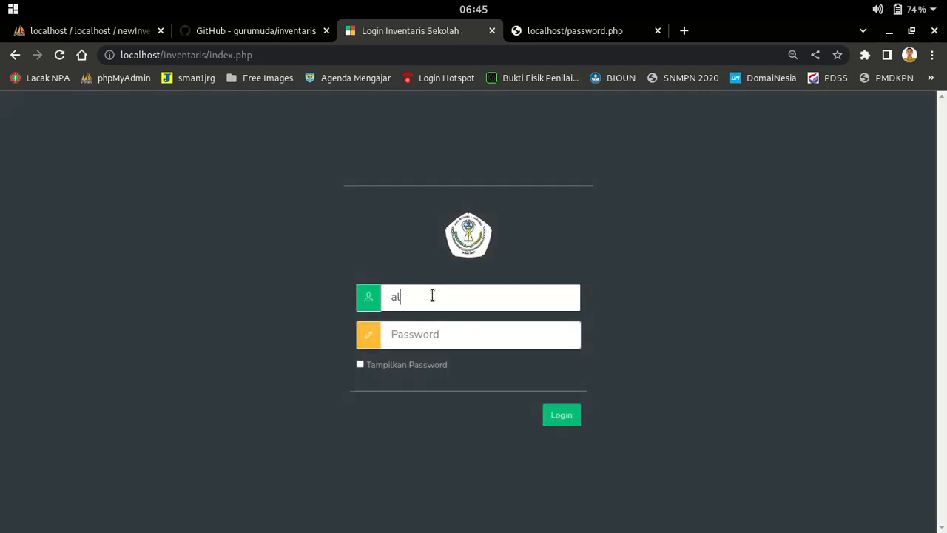
text(alvian@admin.com)
key(Tab)
text(a)
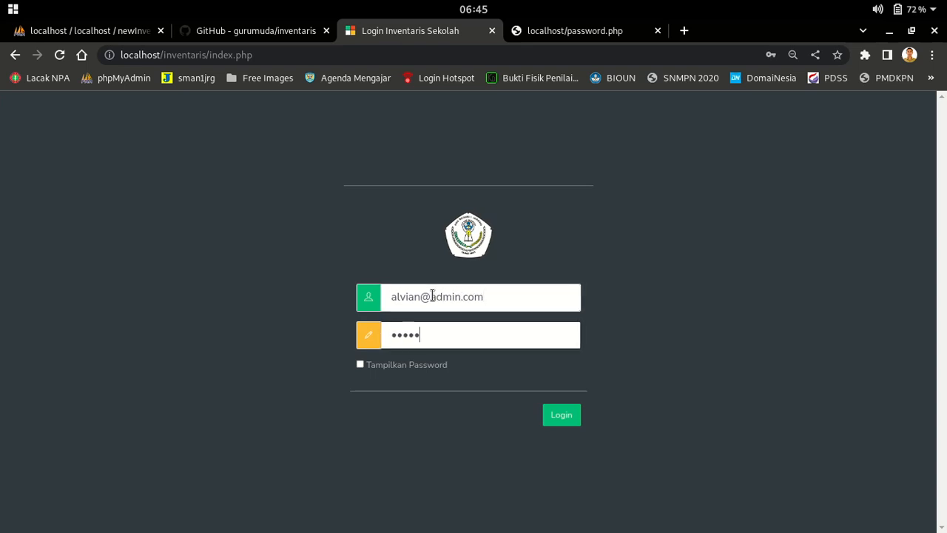
key(Return)
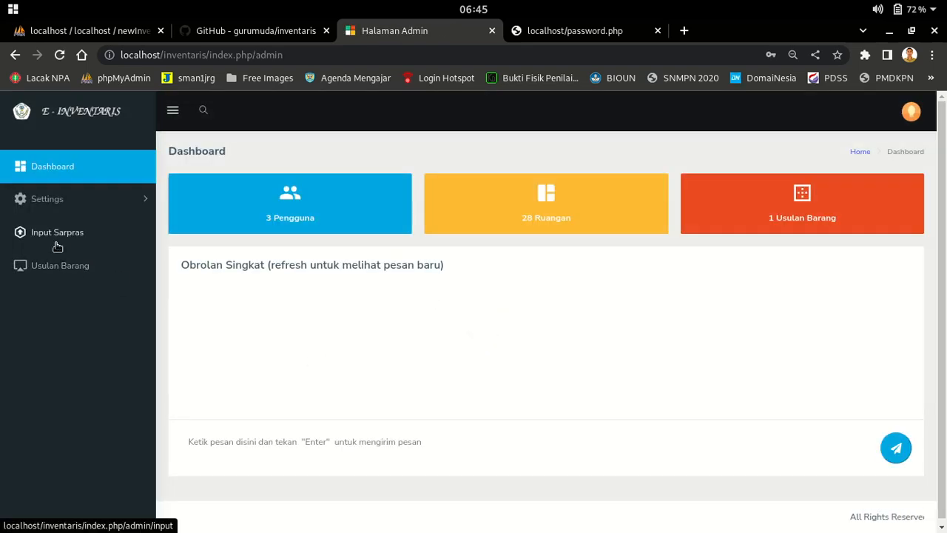
Review the empty Non SNP Barang tables, then return to Input Sarpras room types
click(57, 236)
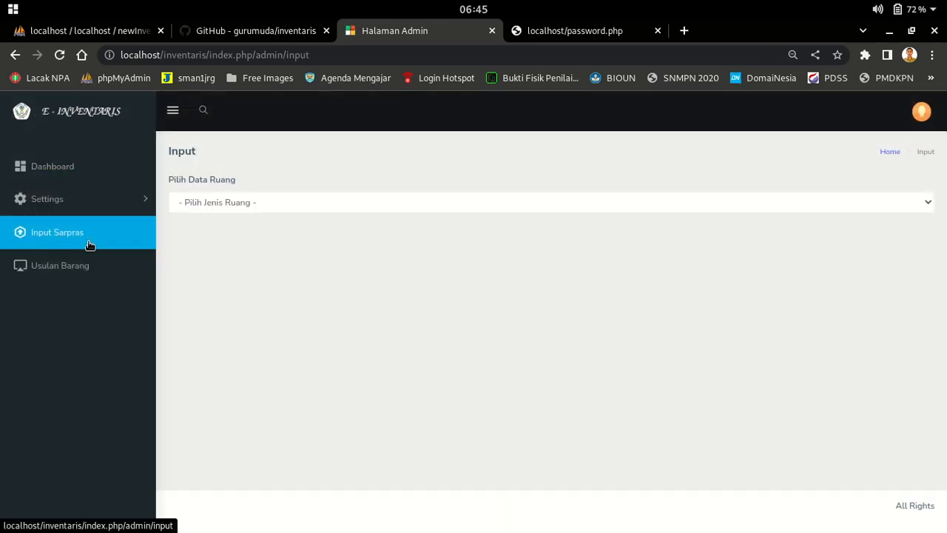
click(57, 200)
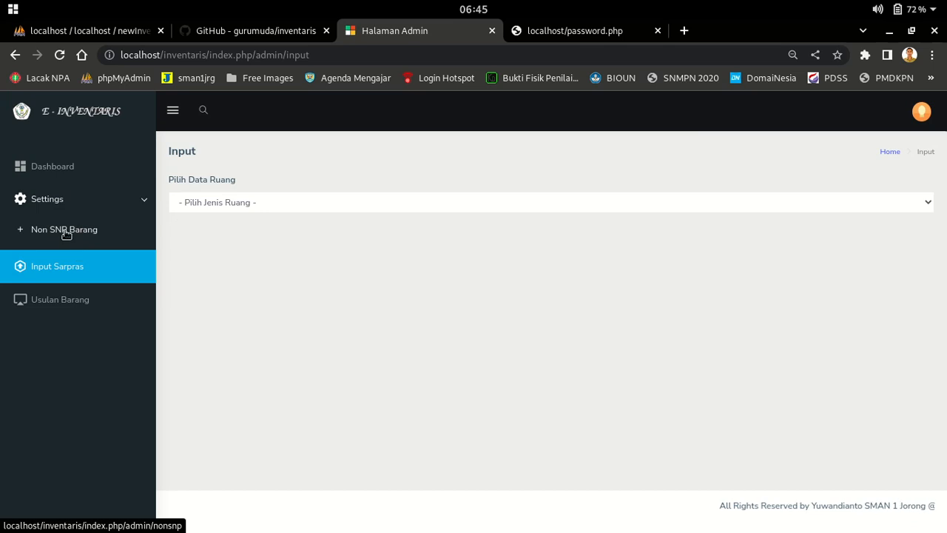
click(65, 233)
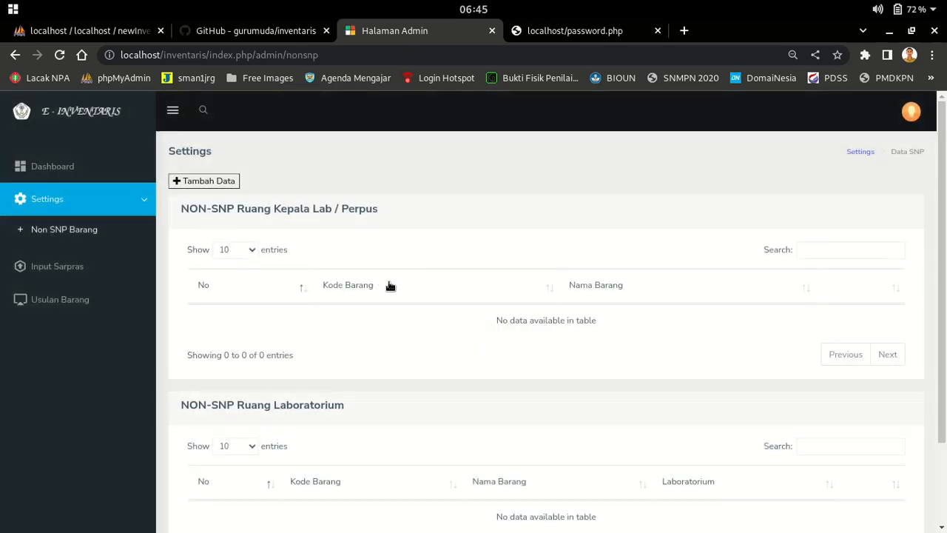
scroll(506, 331, down, 2)
scroll(507, 334, up, 2)
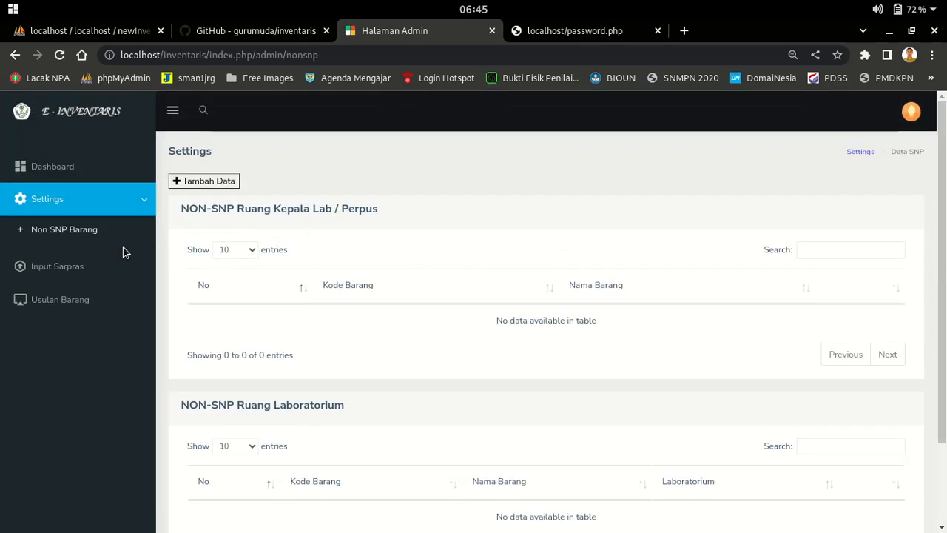
scroll(451, 355, down, 2)
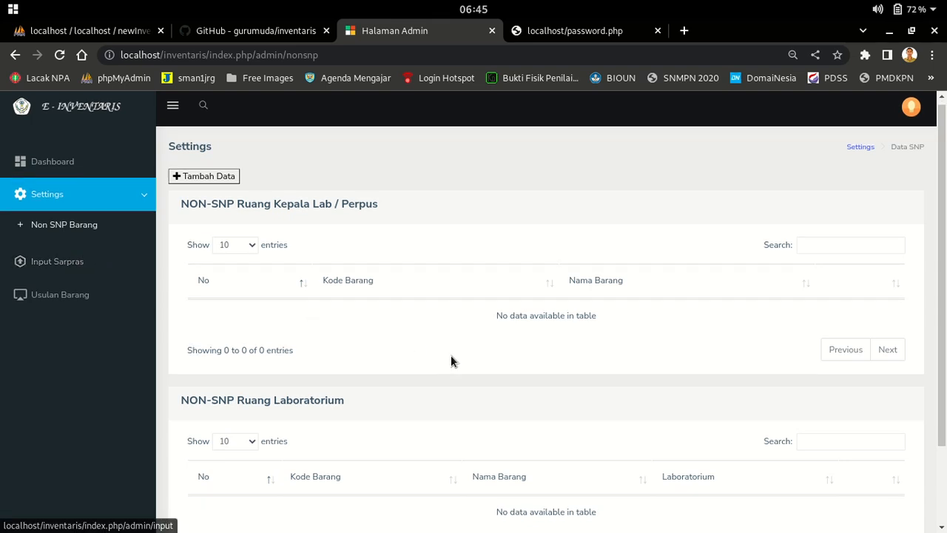
drag(348, 304, 178, 303)
click(52, 163)
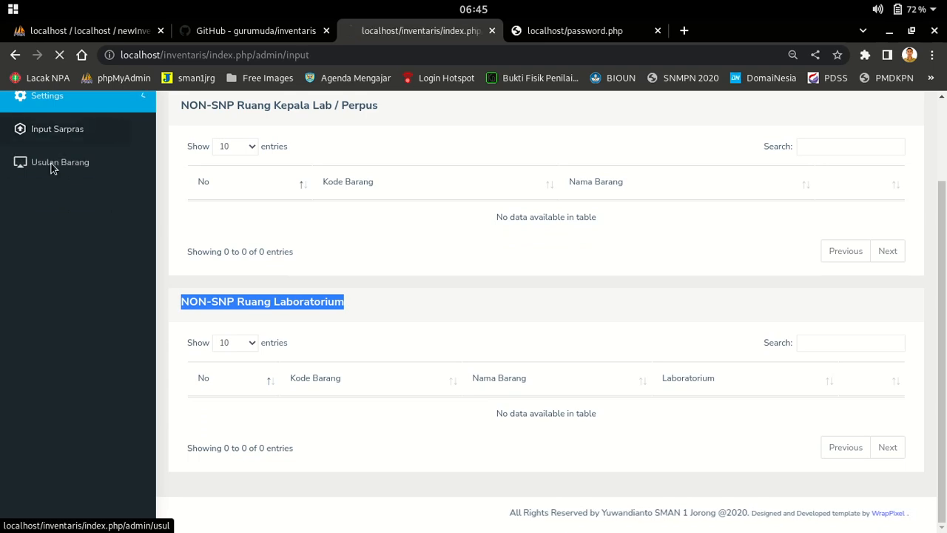
click(301, 205)
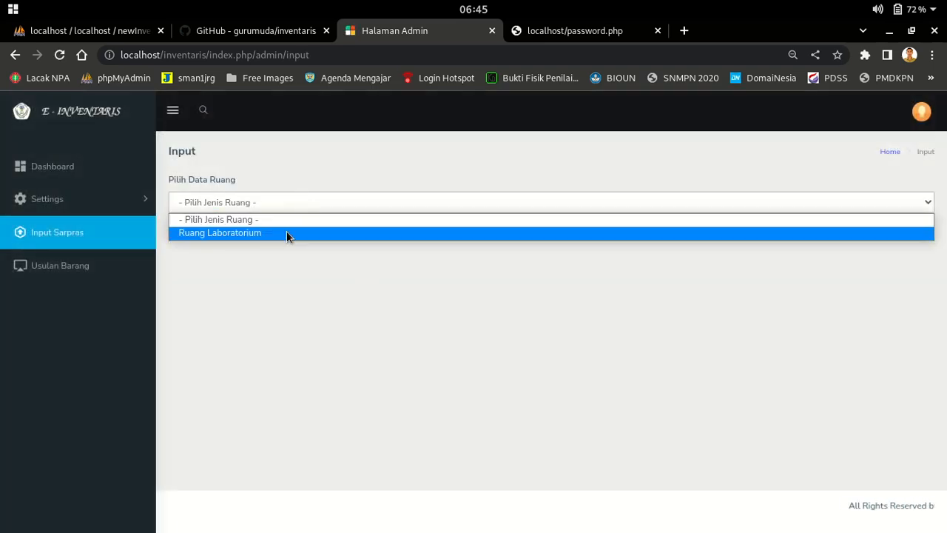
Load the Laboratorium Komputer inventory, enter 1 in the Meja guru row, and save
click(287, 231)
click(247, 254)
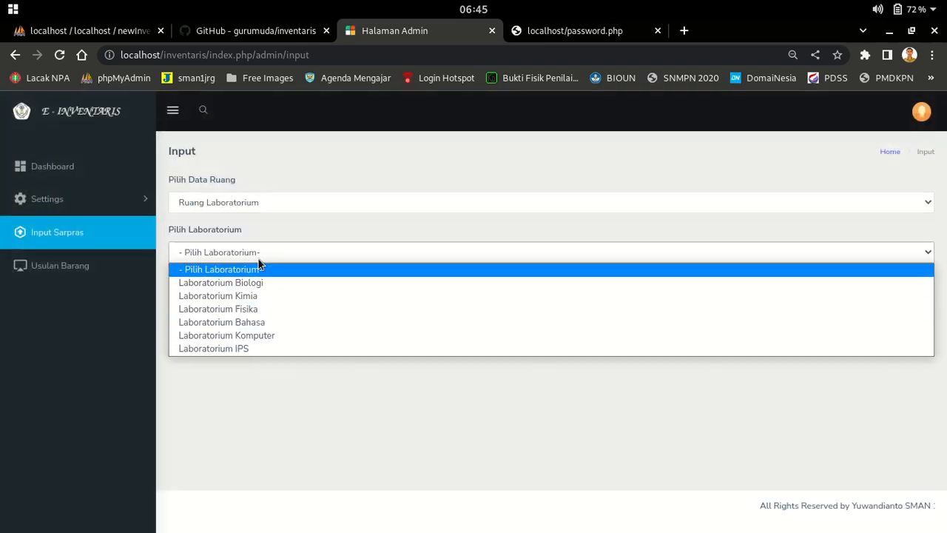
click(257, 335)
click(504, 298)
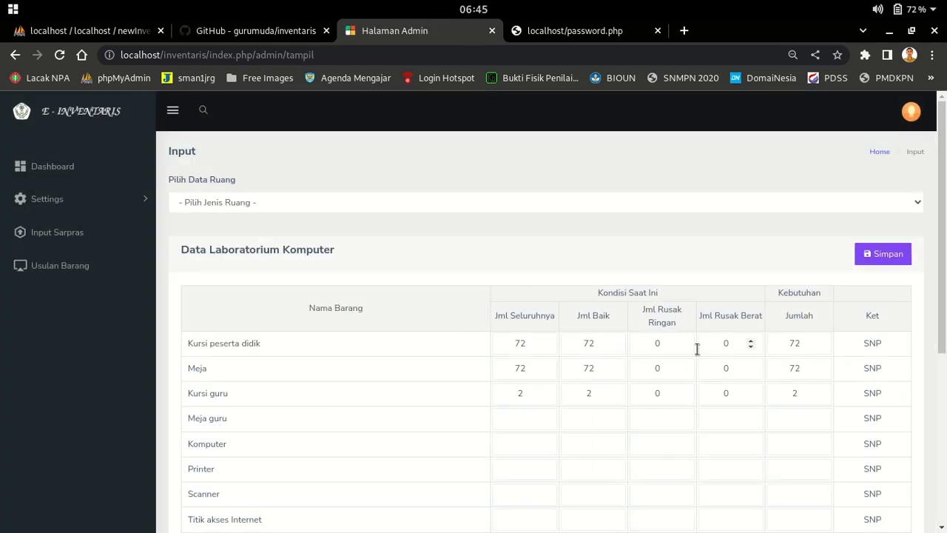
scroll(563, 318, down, 2)
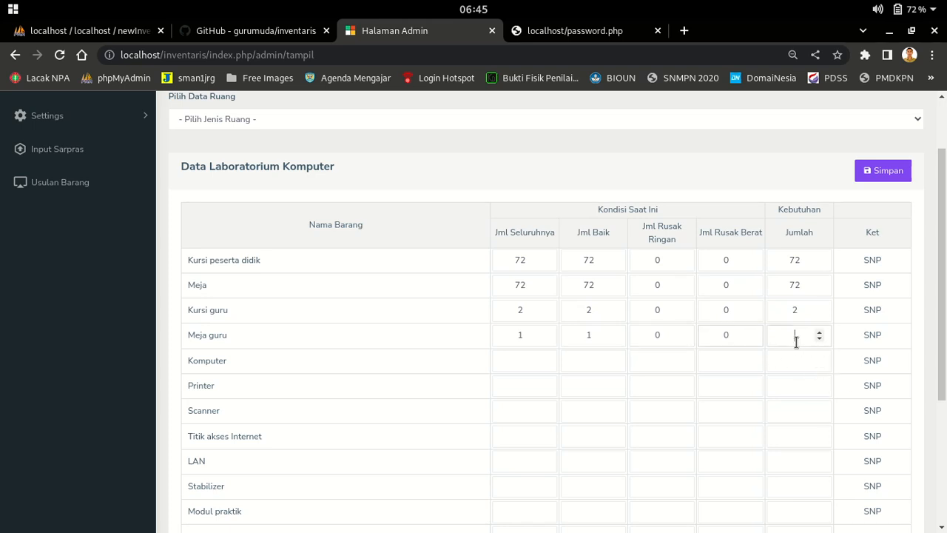
text(1)
click(883, 170)
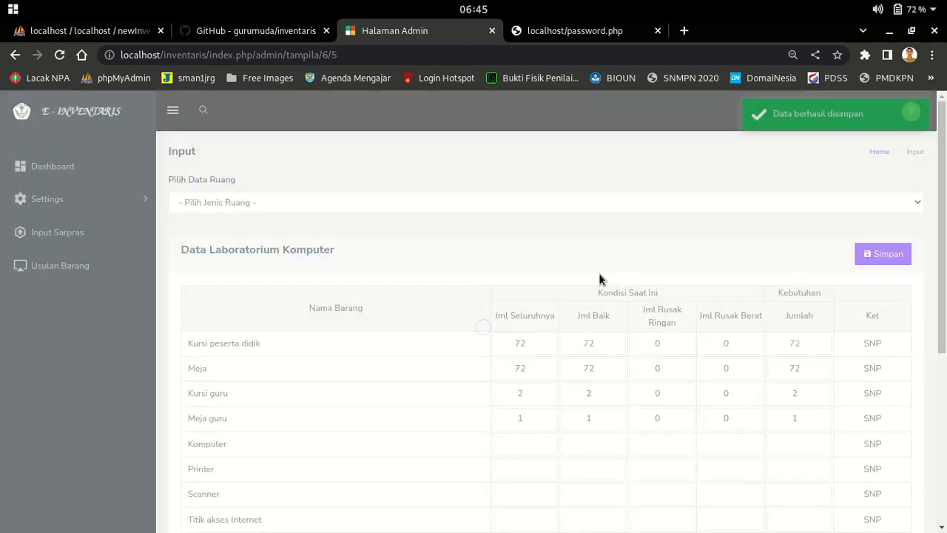
Scroll over the saved laboratory counts, then go to the Usulan Barang list
scroll(672, 316, down, 3)
scroll(725, 286, up, 1)
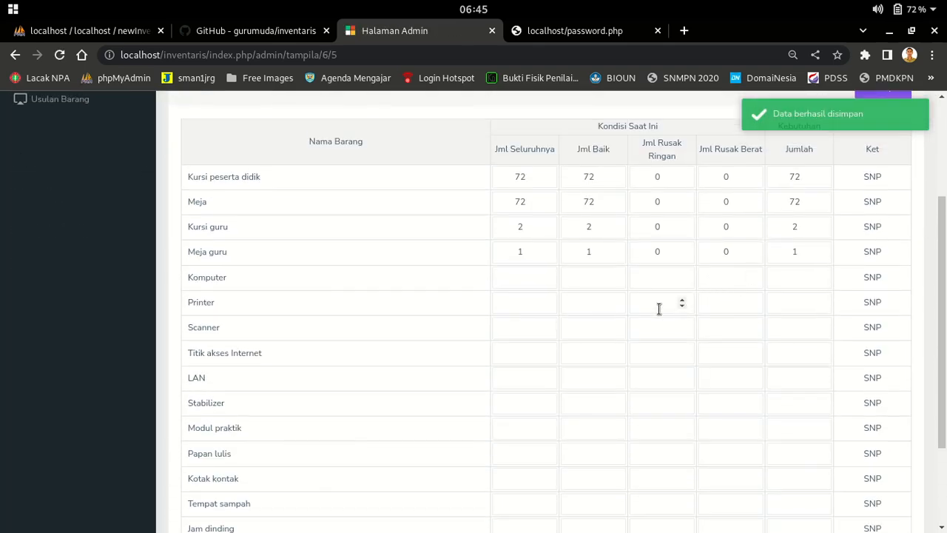
scroll(658, 308, down, 2)
scroll(570, 376, up, 4)
scroll(582, 379, down, 4)
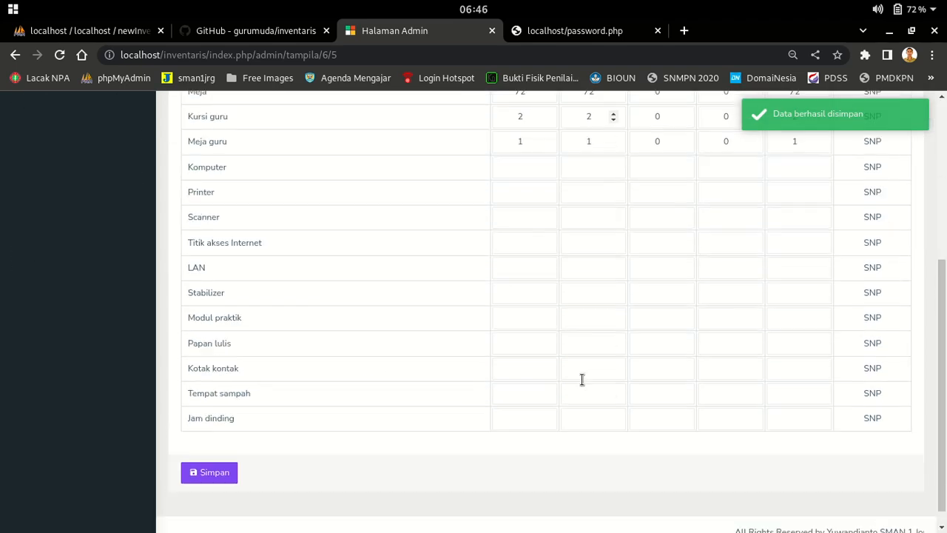
scroll(582, 379, down, 1)
scroll(426, 363, up, 4)
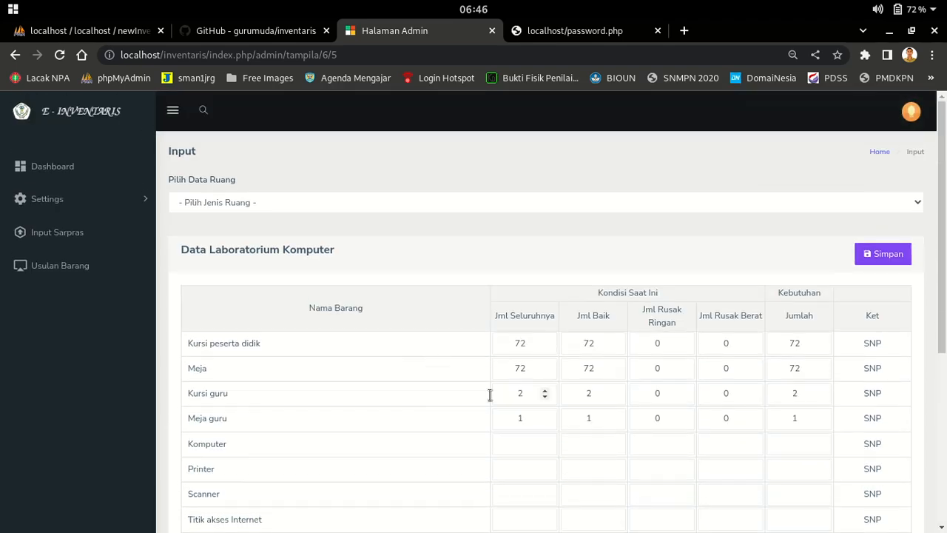
click(76, 266)
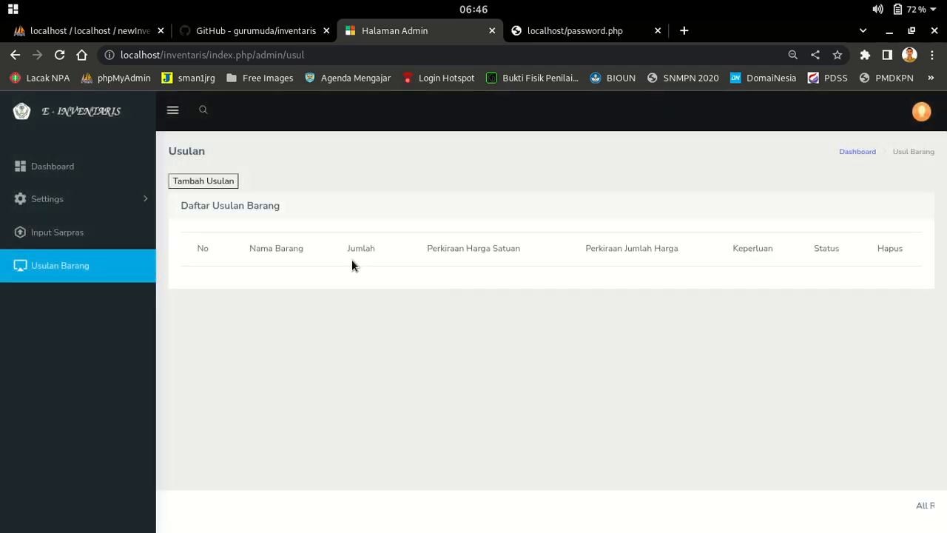
Fill a new proposal: Komputer, quantity 1, estimated price 15000000, purpose Pembelajaran
click(191, 181)
click(425, 195)
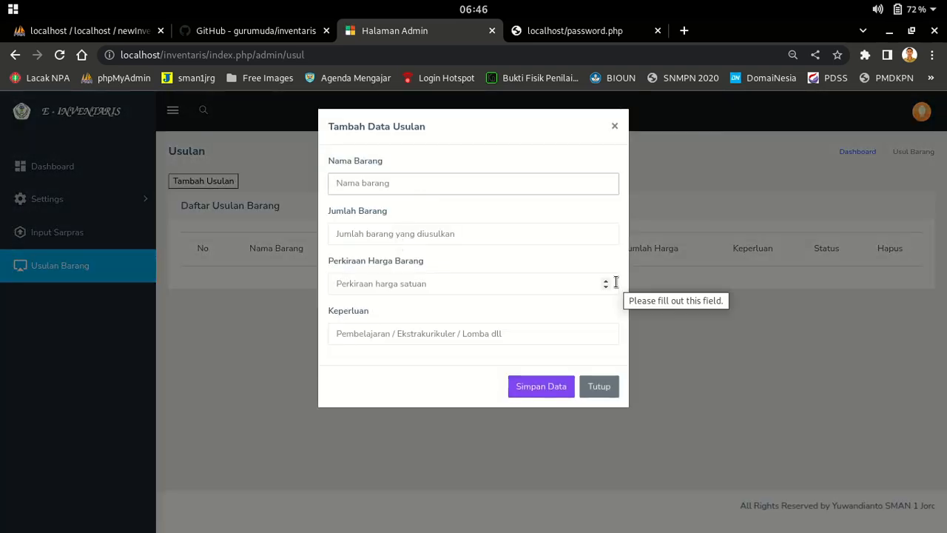
text(Komputer)
key(Tab)
text(1)
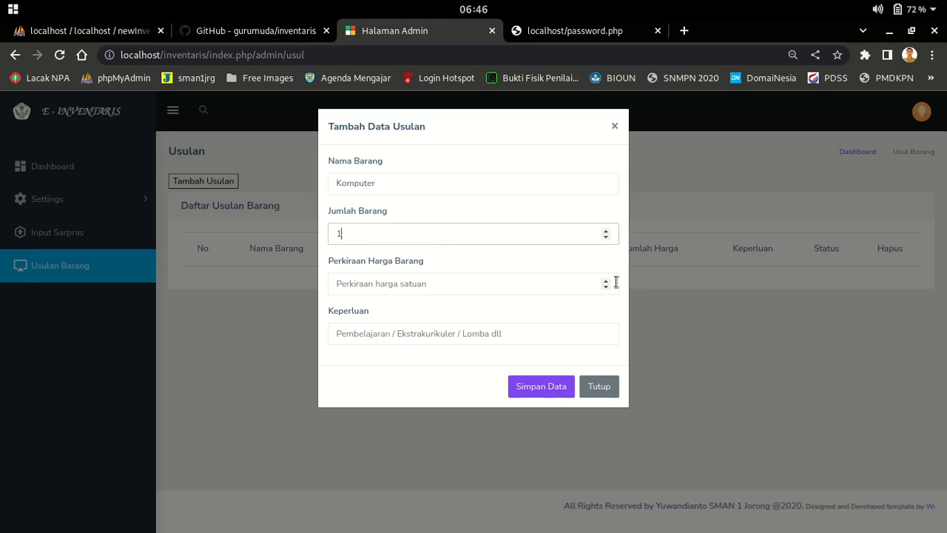
click(509, 276)
text(1500)
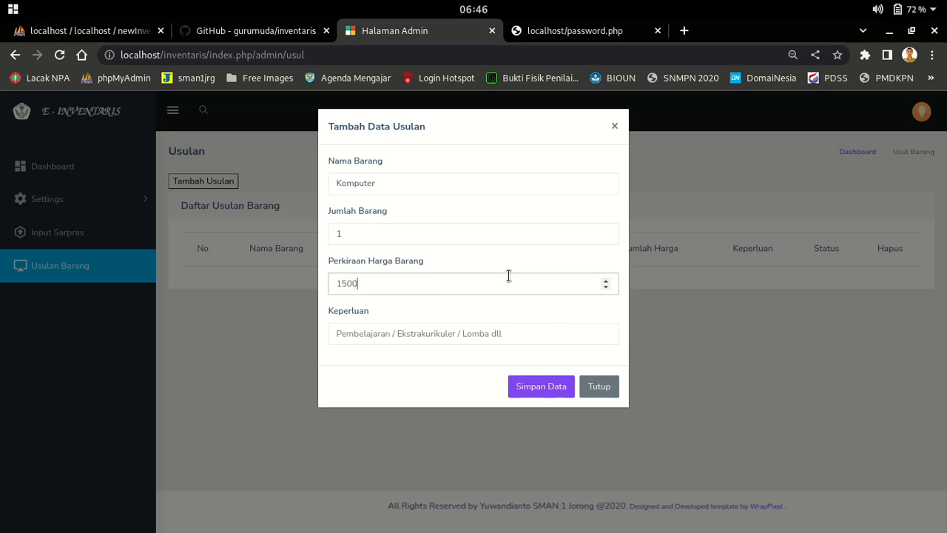
text(0000)
key(Tab)
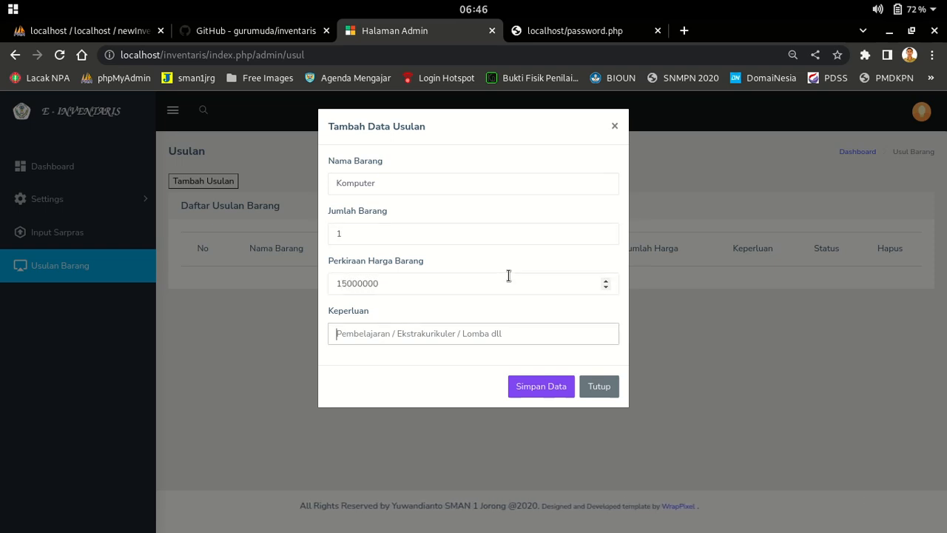
text(Pembelajaran)
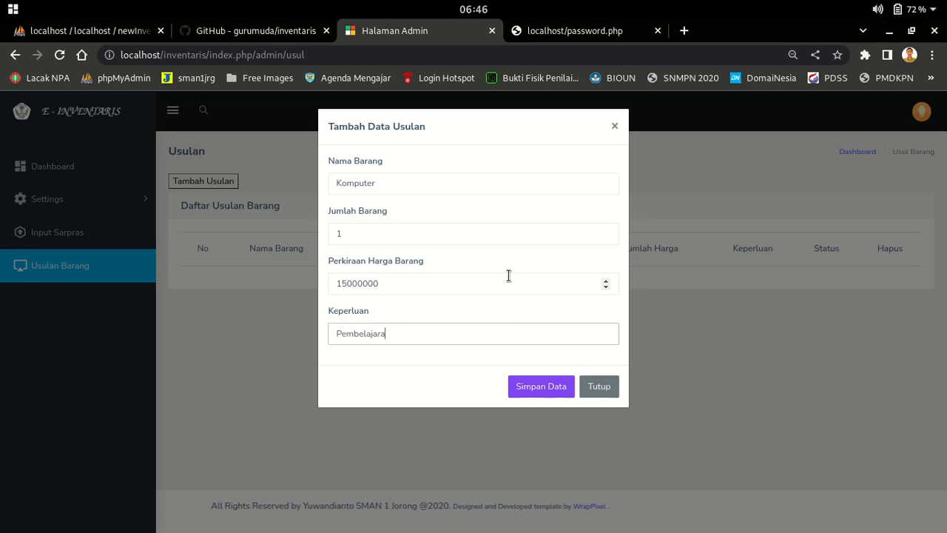
Save the Komputer proposal and log out of the laboratory head account
click(540, 385)
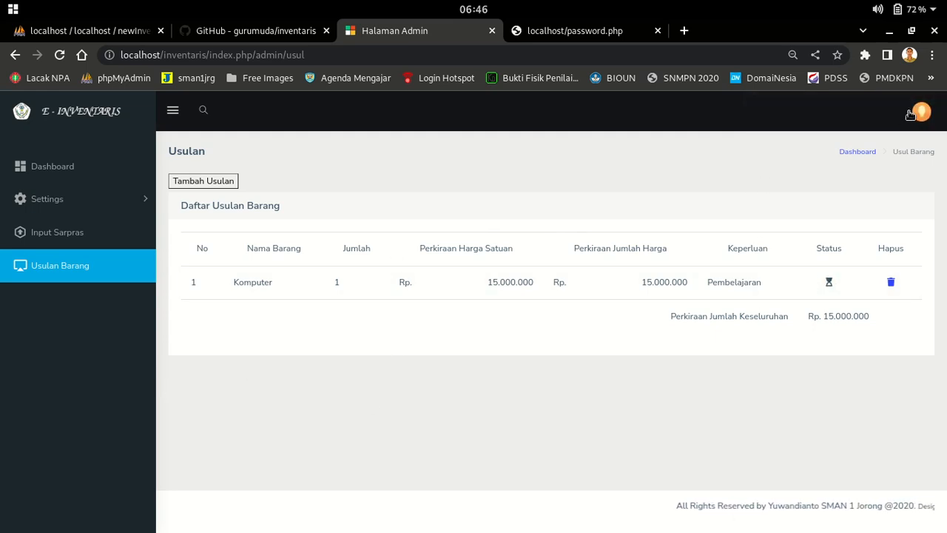
click(929, 114)
click(830, 185)
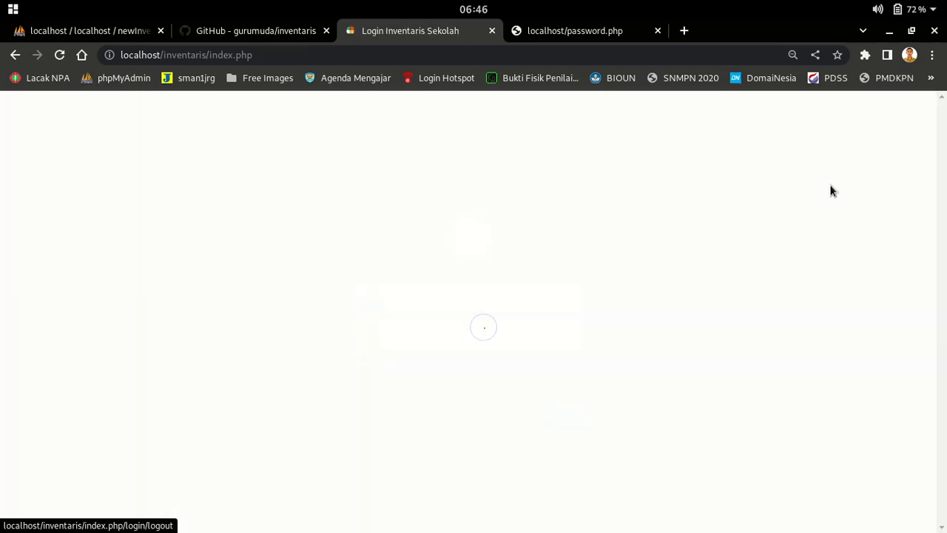
Enter the admin account's credentials on the login page and submit
click(428, 289)
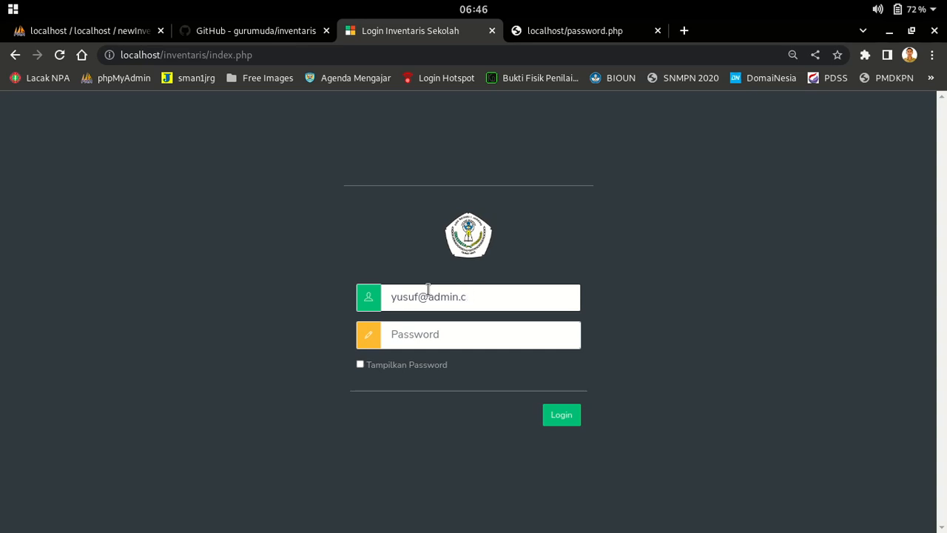
text(ad)
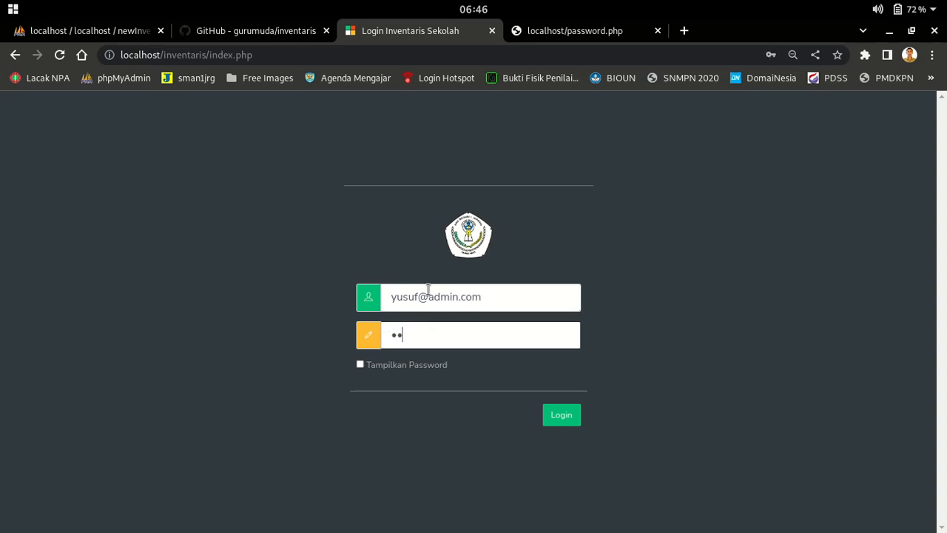
text(min)
key(Return)
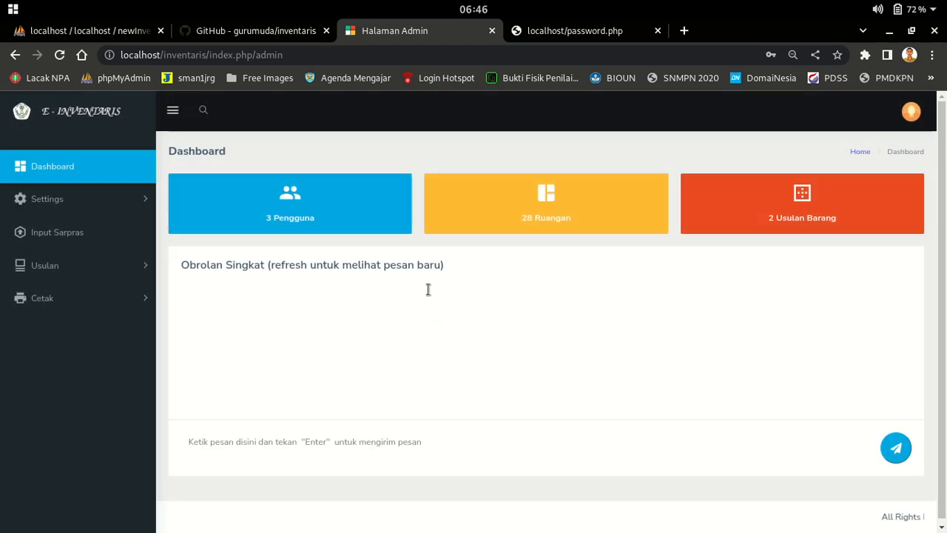
Open Usulan > Kelola Usulan Barang and review alvian's Komputer proposal row
click(84, 268)
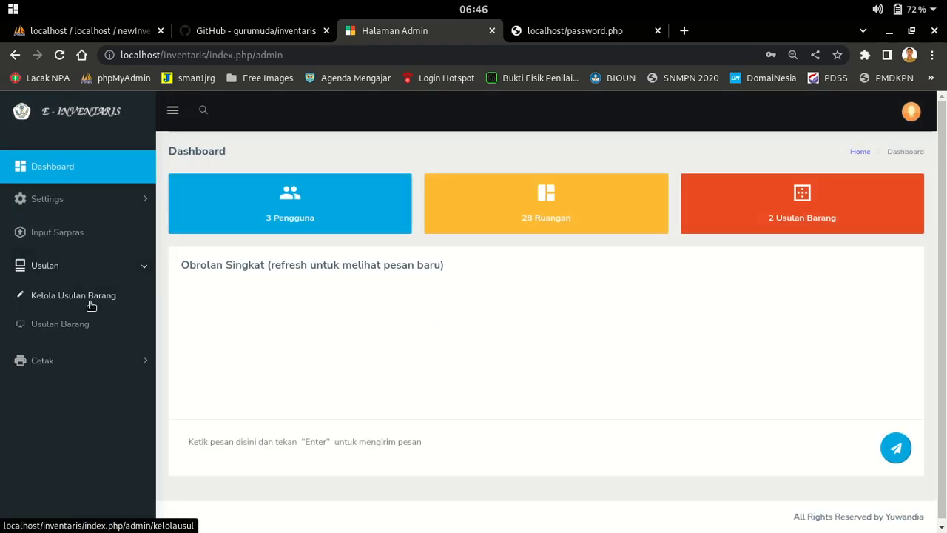
click(88, 298)
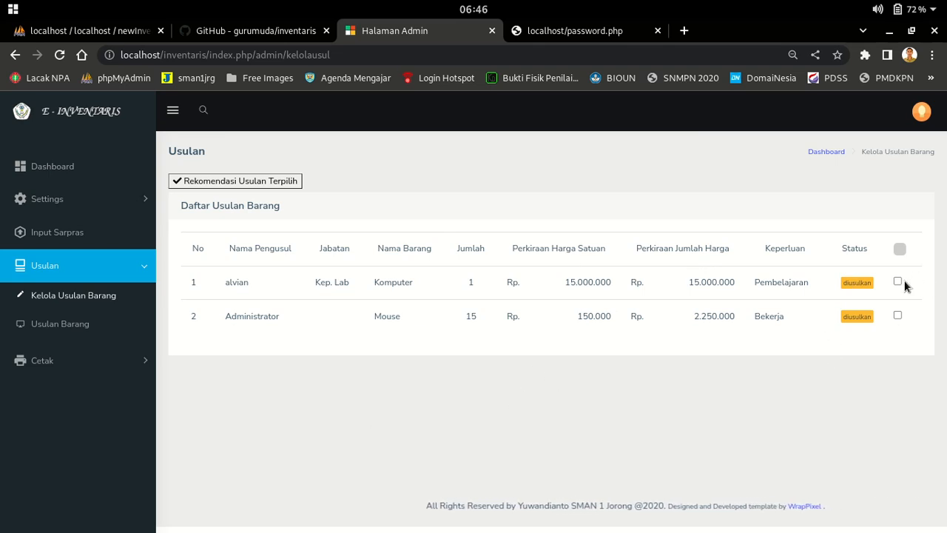
drag(226, 285, 753, 289)
click(609, 411)
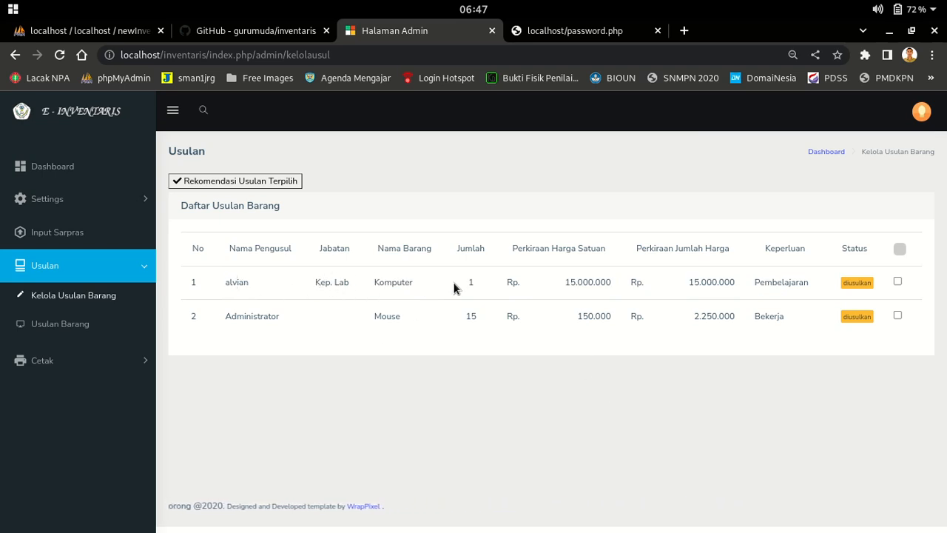
double_click(385, 277)
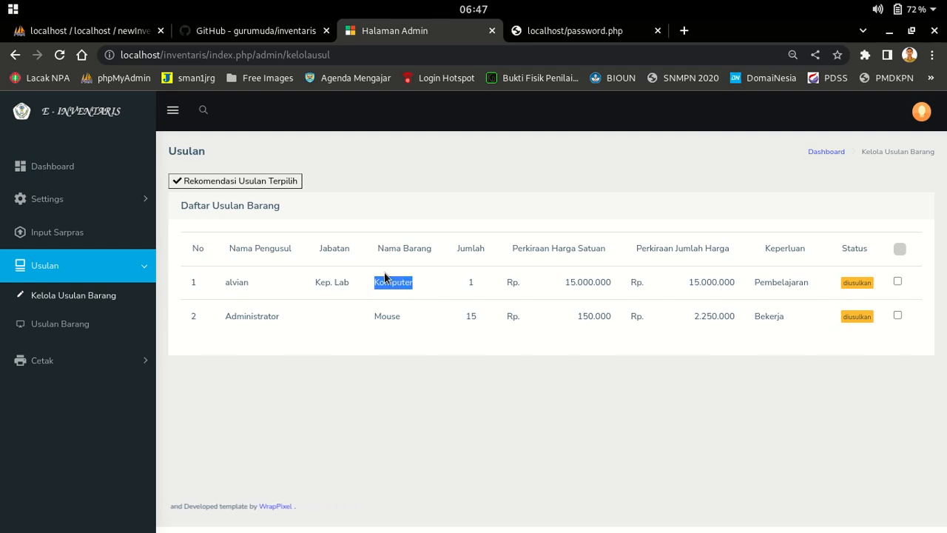
double_click(462, 285)
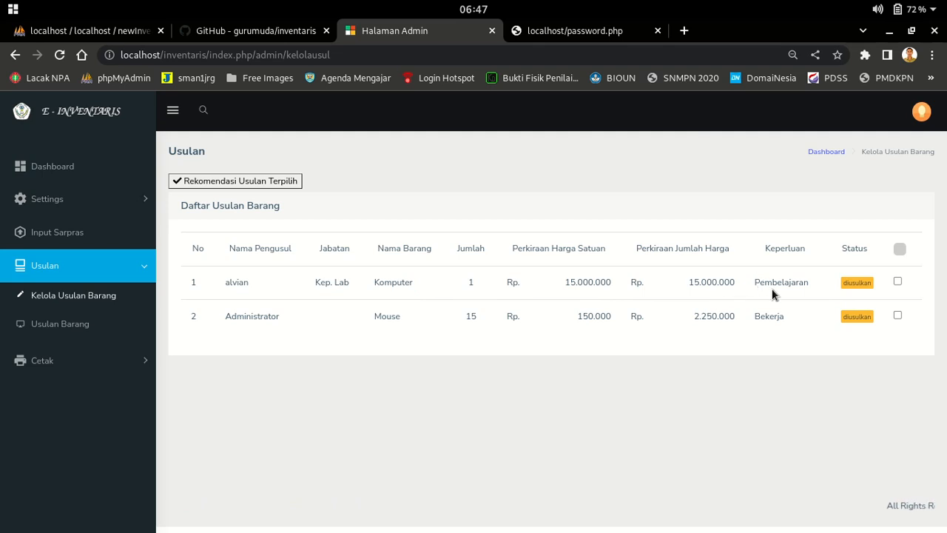
drag(245, 281, 831, 289)
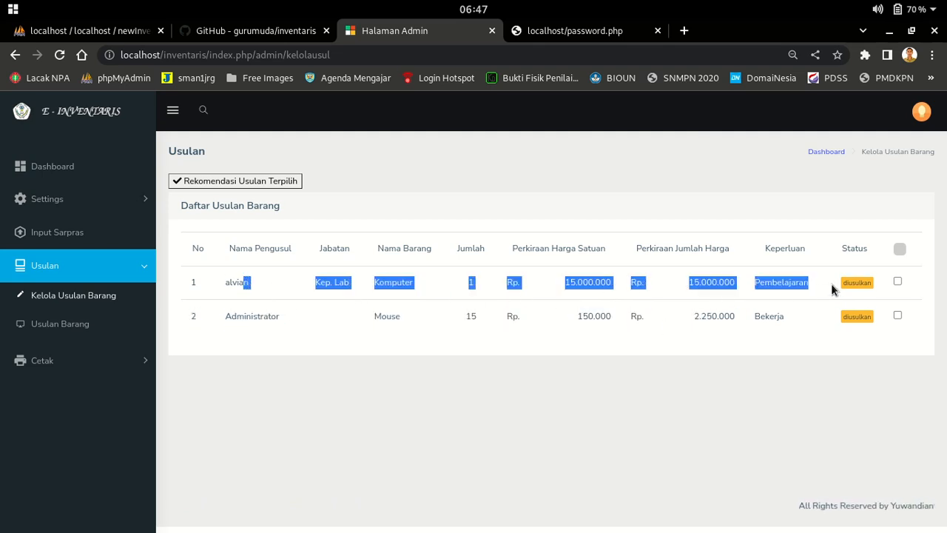
triple_click(815, 232)
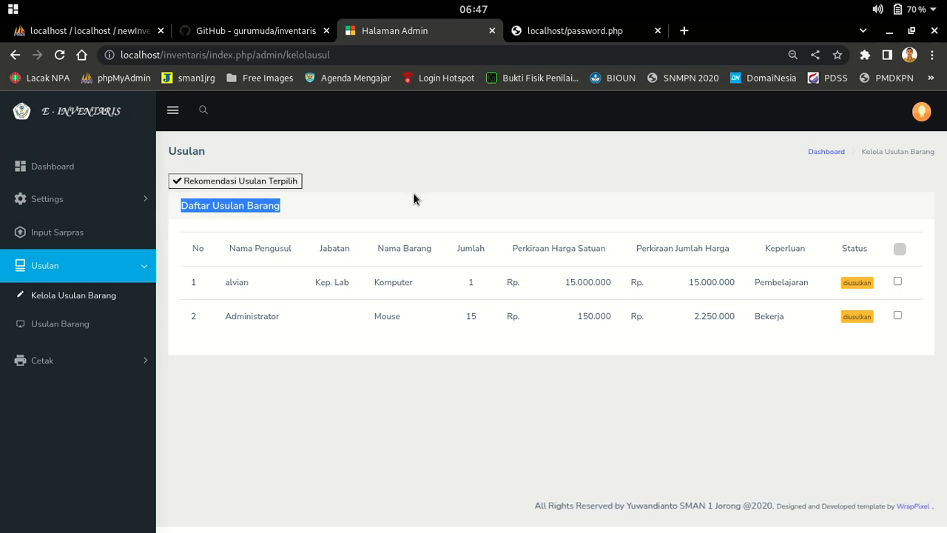
click(516, 174)
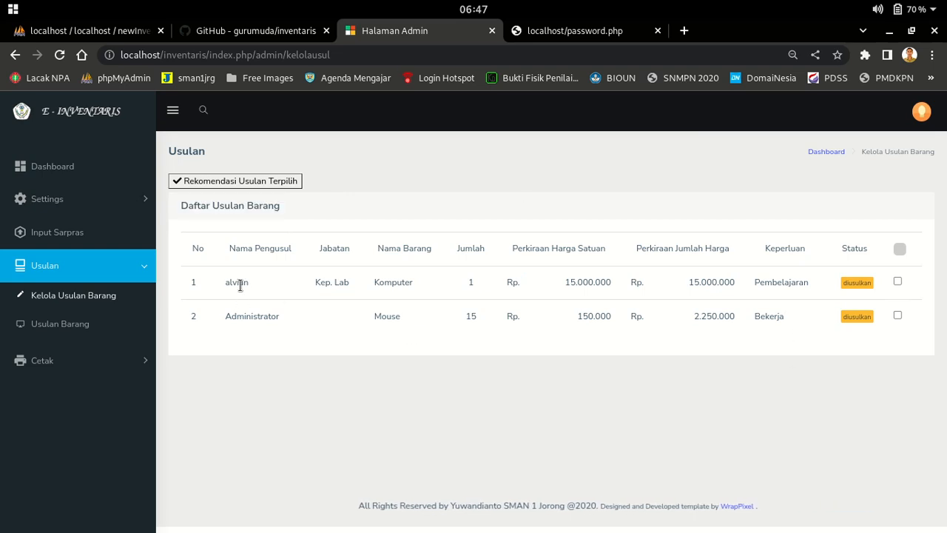
Tick the Komputer proposal and apply Rekomendasi Usulan Terpilih to mark it direkomendasi
click(898, 282)
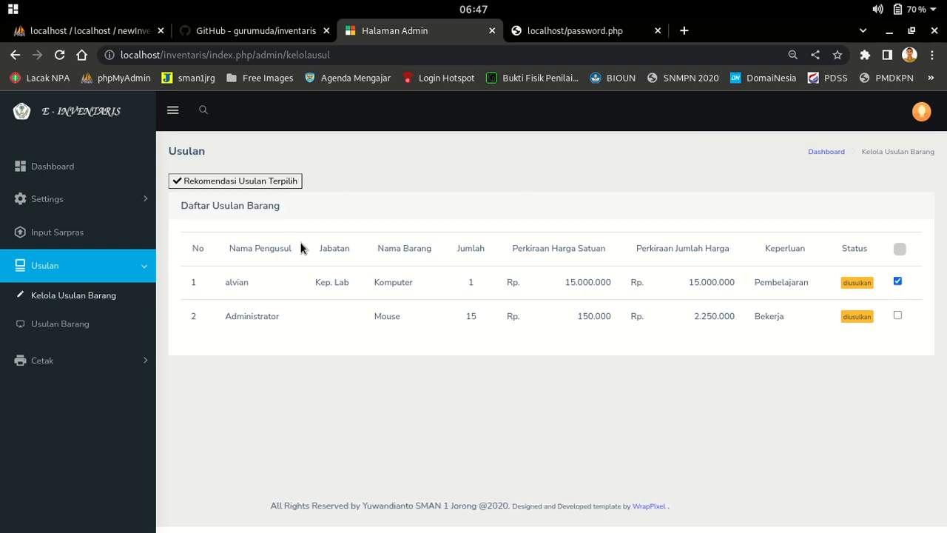
click(253, 181)
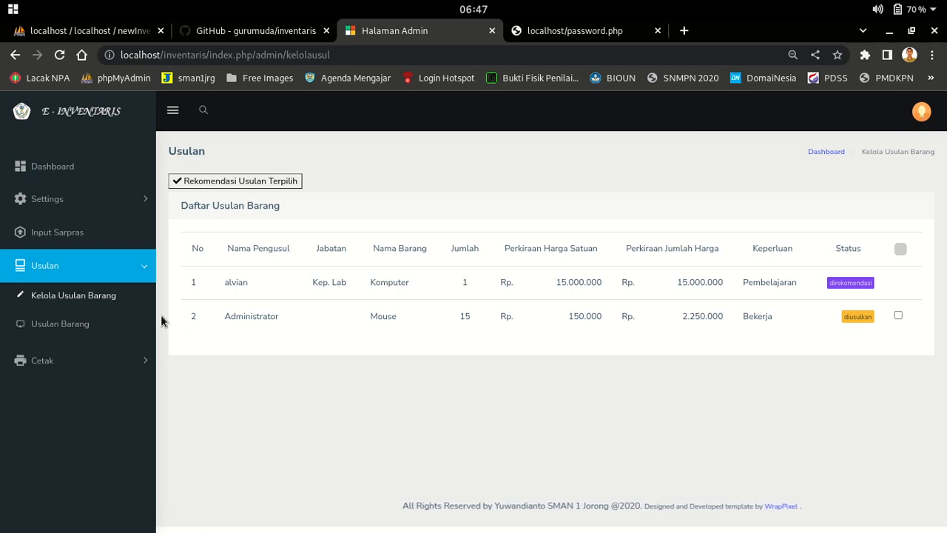
click(55, 327)
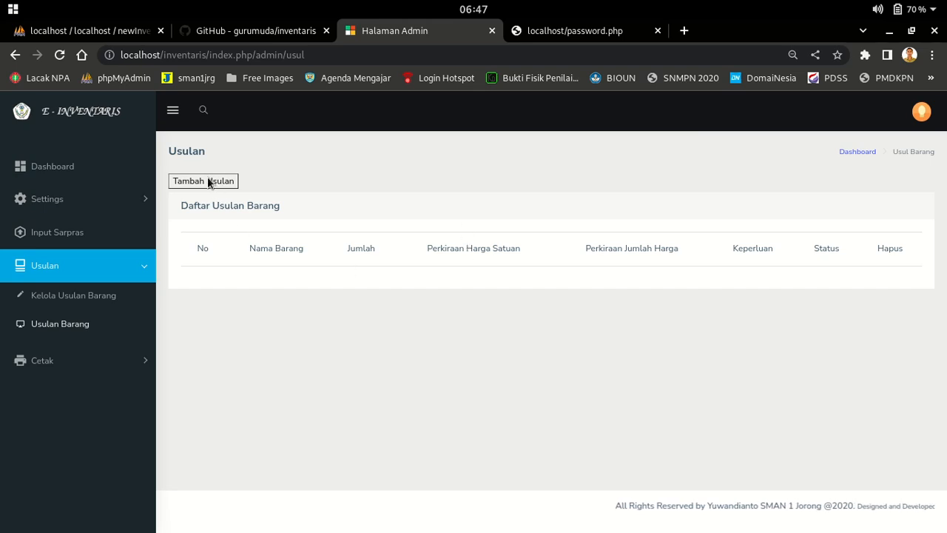
Open the Cetak > Keadaan Barang report and look through the Kondisi Sarana Sekolah table
click(111, 361)
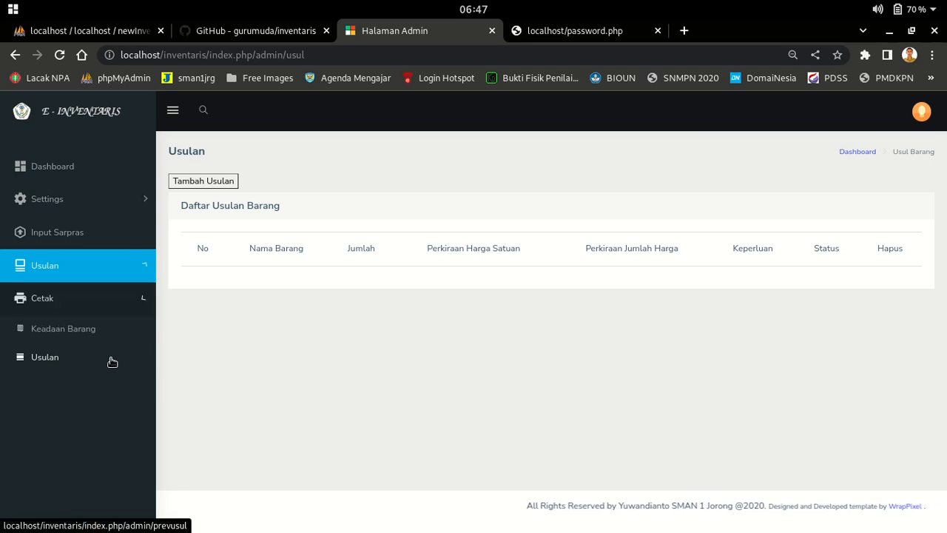
click(64, 331)
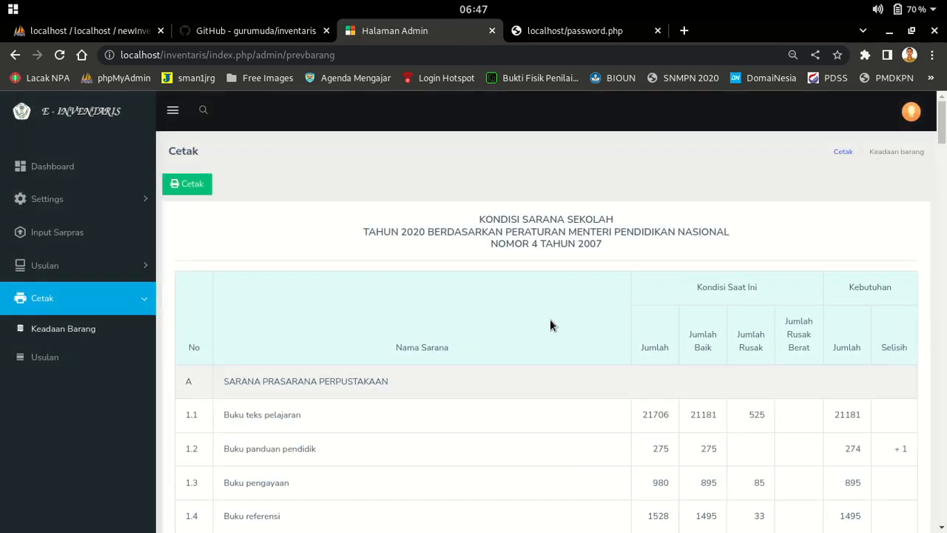
scroll(589, 286, down, 4)
scroll(812, 345, up, 4)
scroll(810, 342, down, 5)
scroll(810, 342, down, 15)
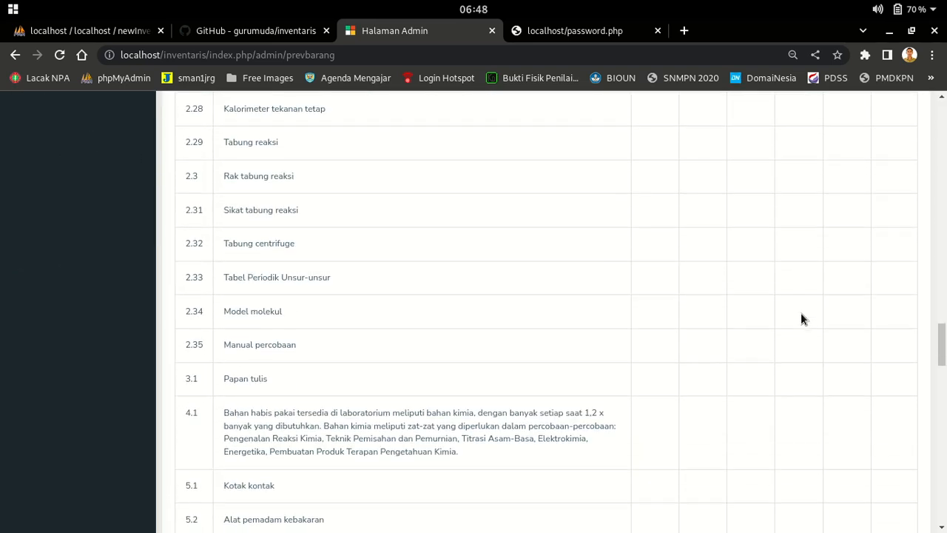
scroll(800, 312, down, 9)
scroll(630, 334, up, 2)
drag(487, 173, 298, 156)
drag(655, 296, 874, 306)
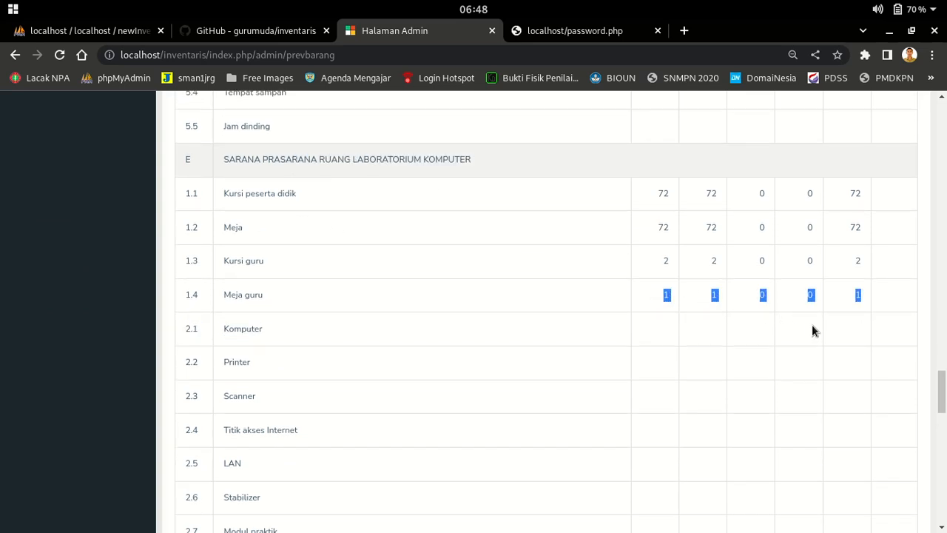
scroll(814, 326, up, 20)
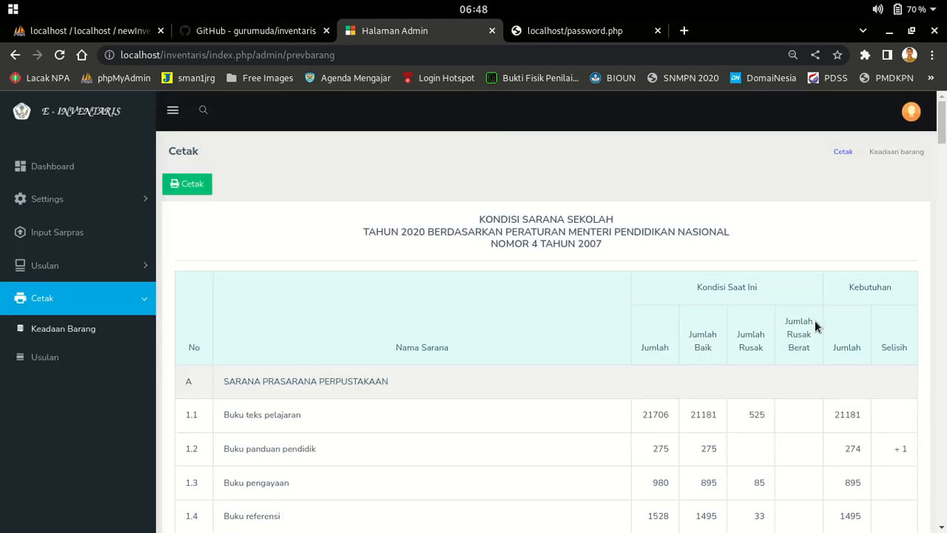
Preview the printable report, cancel printing, and close the print tab
click(190, 185)
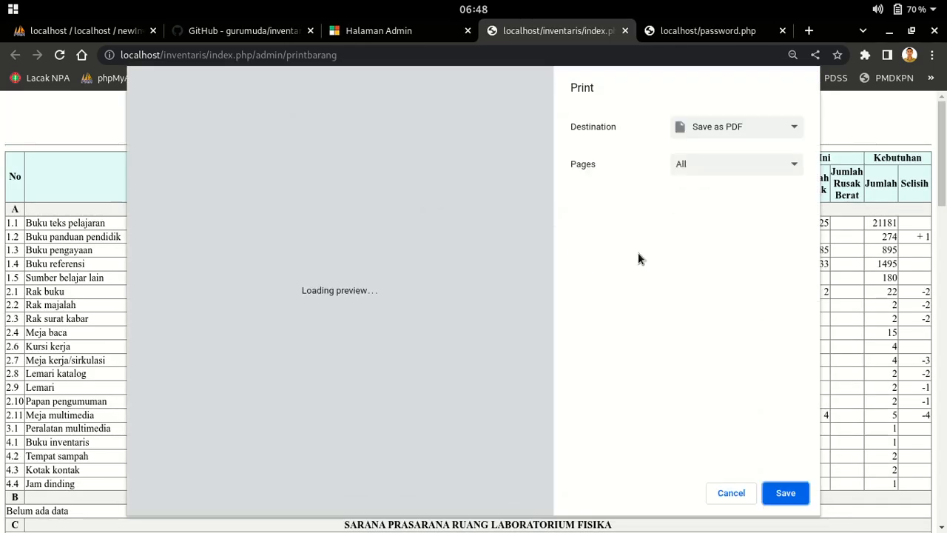
scroll(440, 276, down, 15)
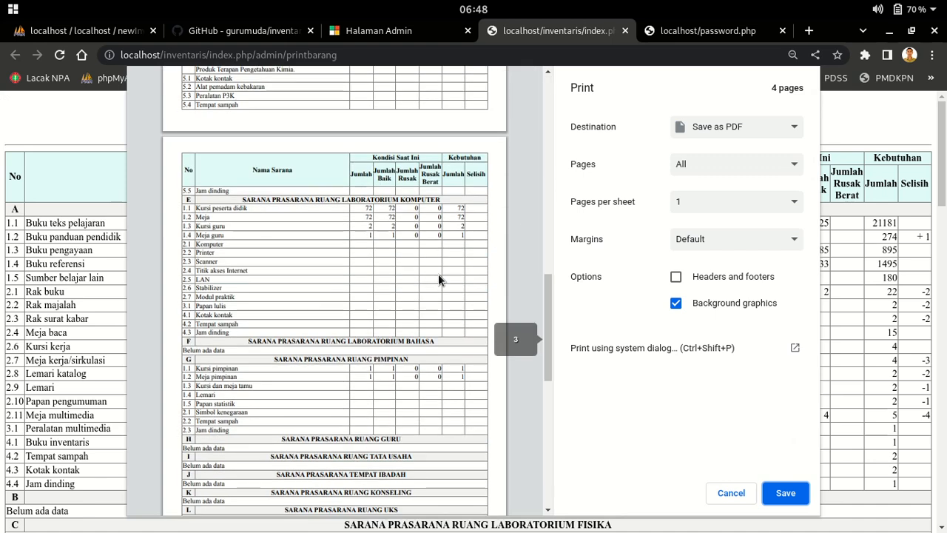
click(731, 493)
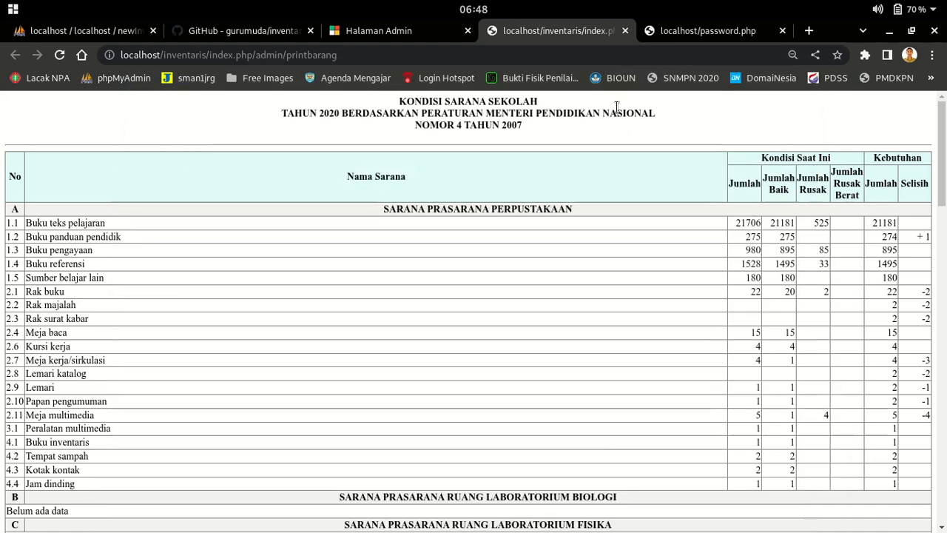
click(626, 31)
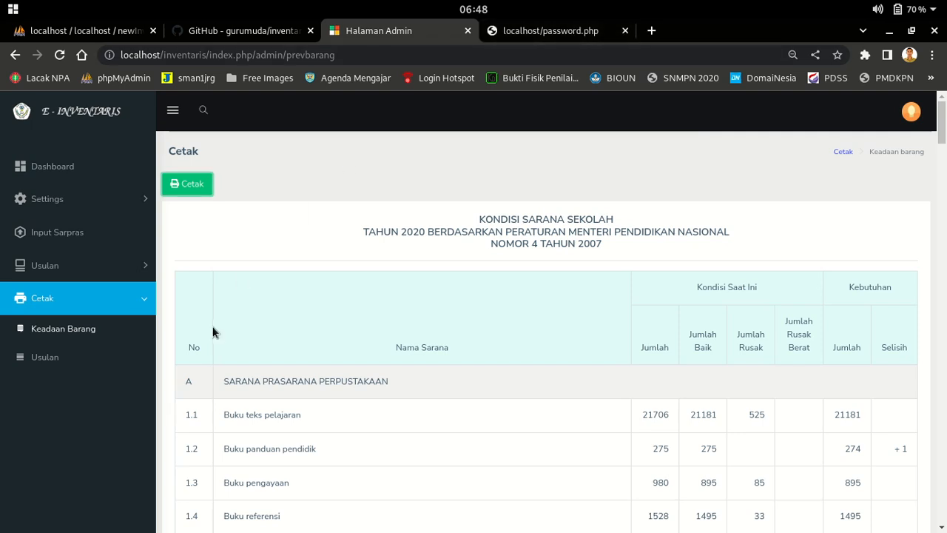
Filter Cetak > Usulan to status Disetujui, which shows no proposals, then log out of admin
click(46, 359)
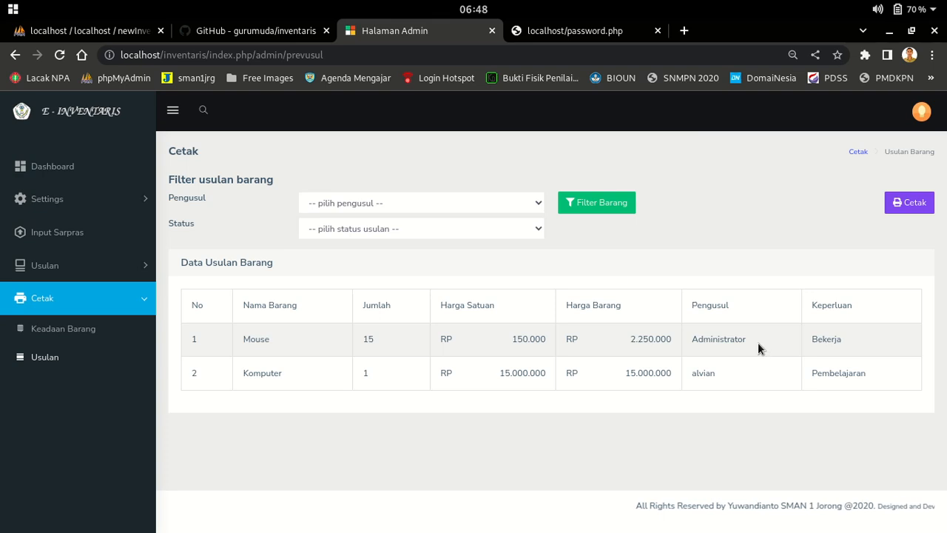
click(485, 200)
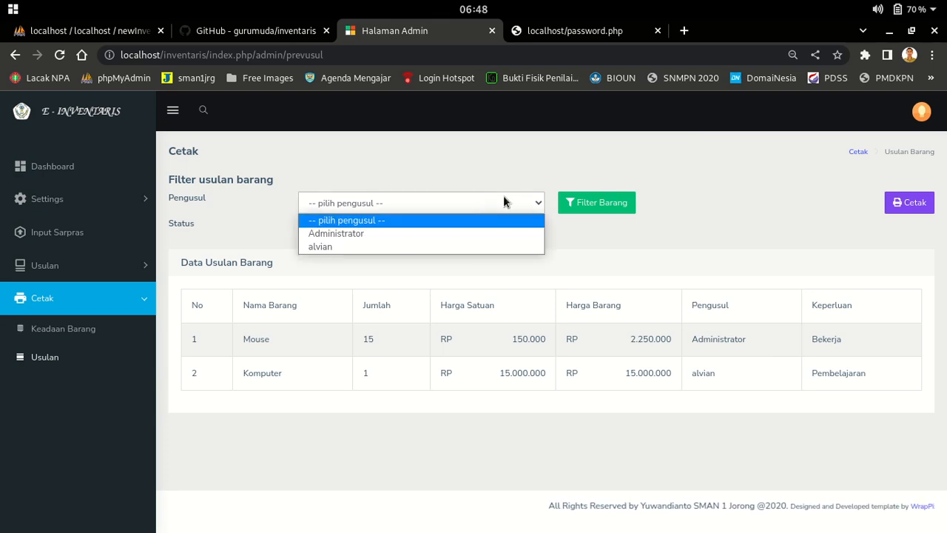
click(486, 195)
click(463, 223)
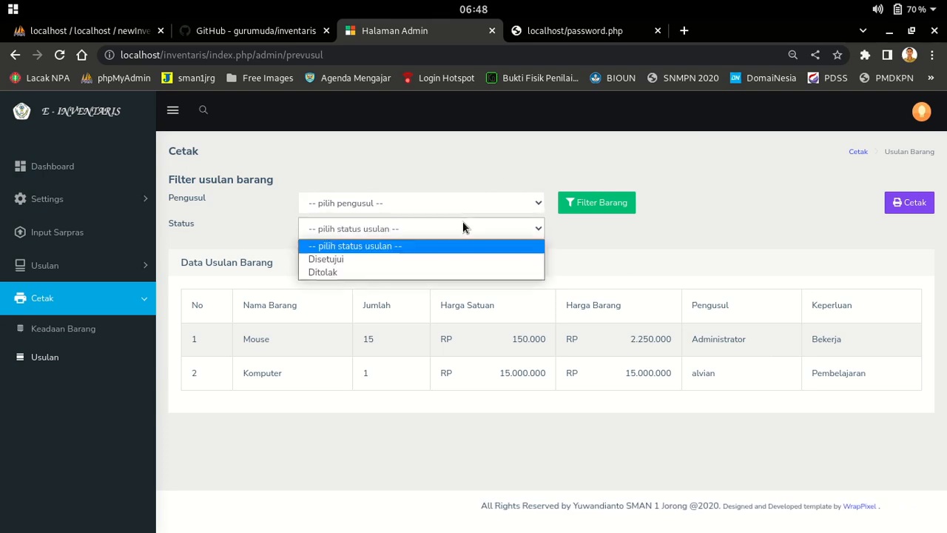
click(423, 260)
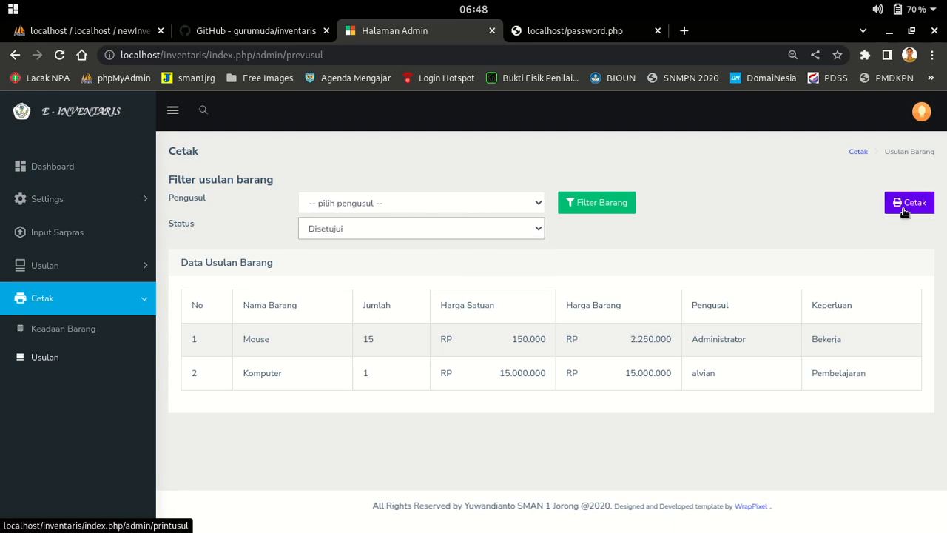
click(605, 207)
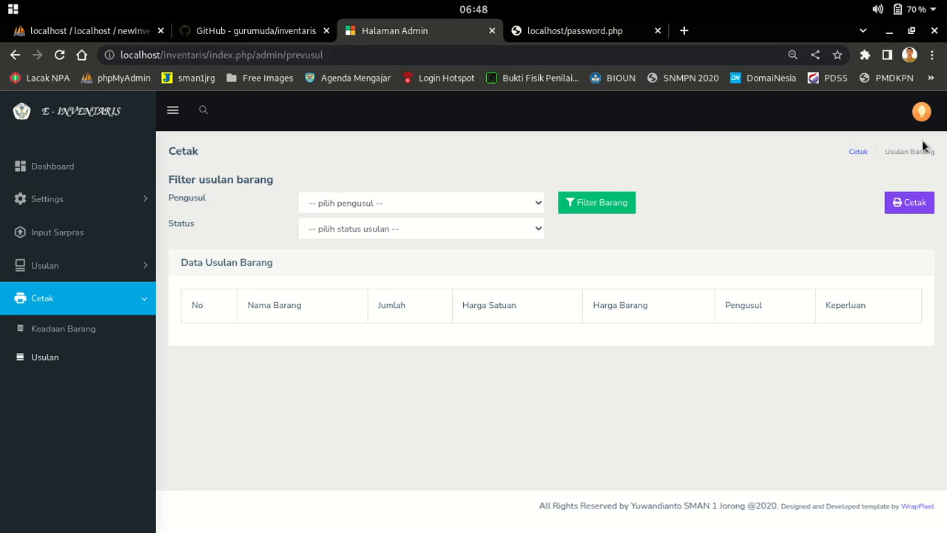
click(921, 112)
click(800, 182)
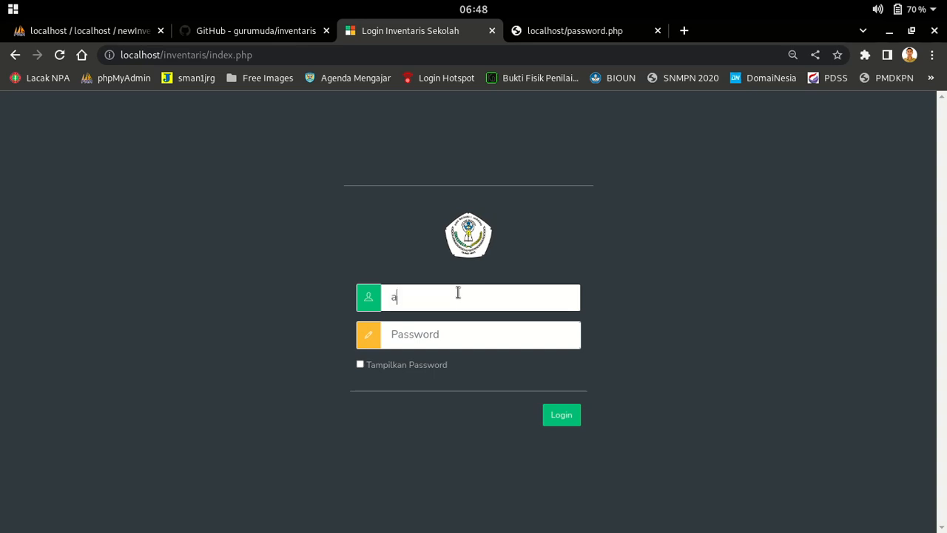
Log in with the admin e-mail and open the Settings > GTK staff list
click(458, 292)
text(admin@admin.com)
key(Tab)
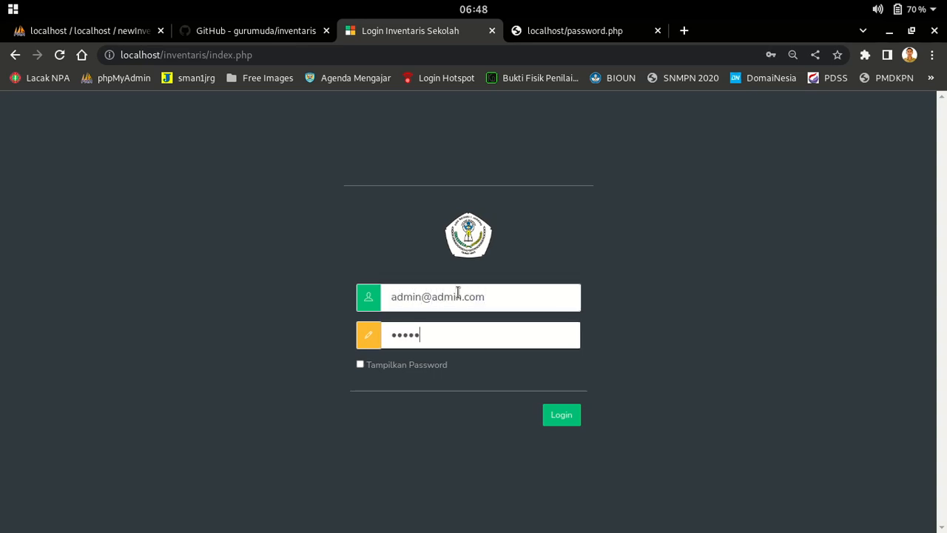
key(Return)
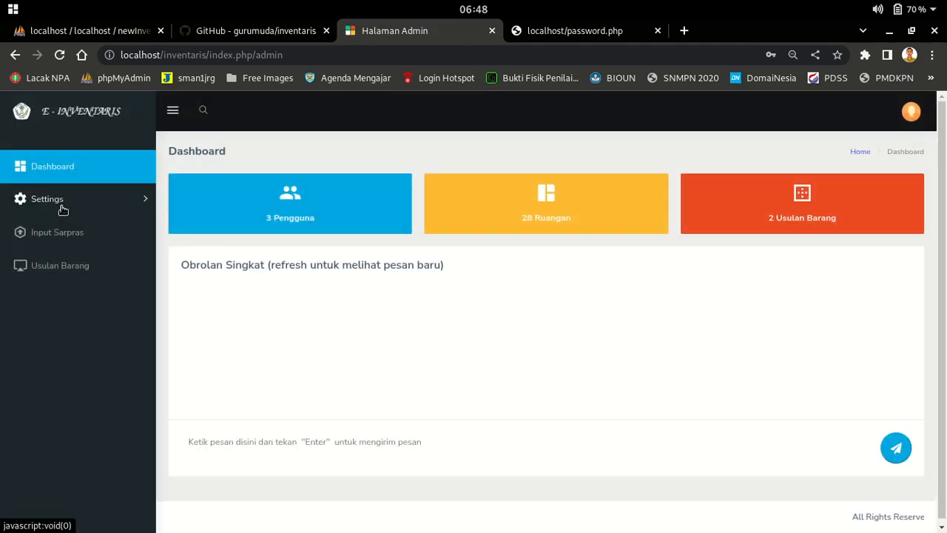
click(63, 210)
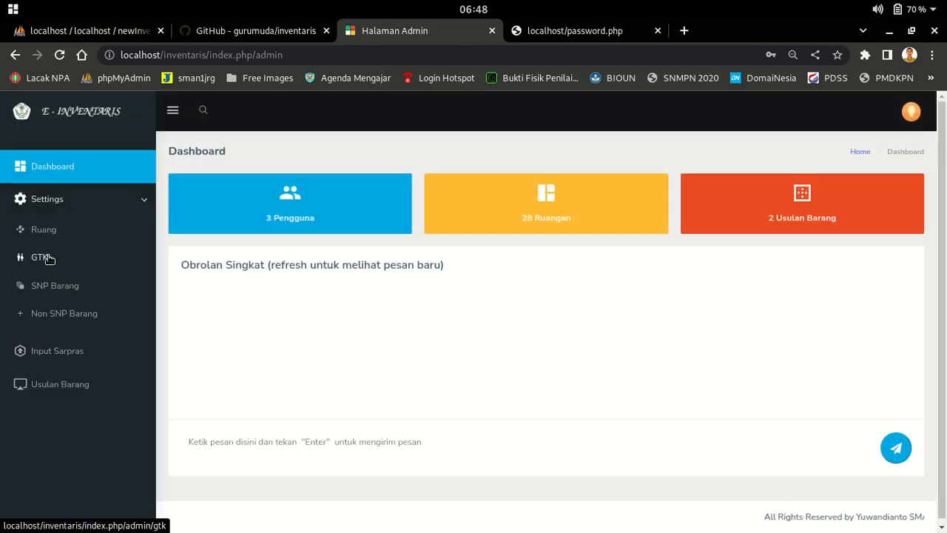
click(41, 257)
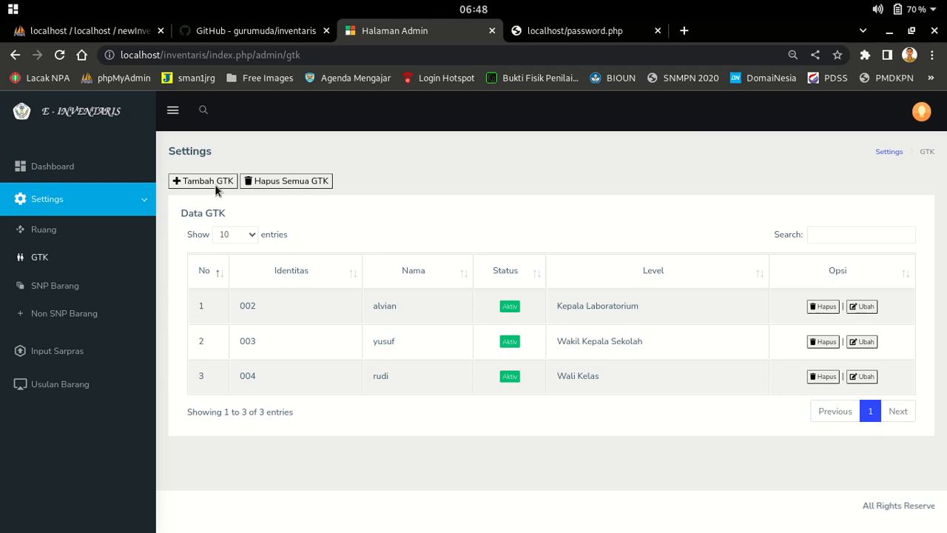
Add GTK staff ikhwan with ID 005, a login e-mail, password and level Kepala Sekolah
click(215, 186)
click(421, 185)
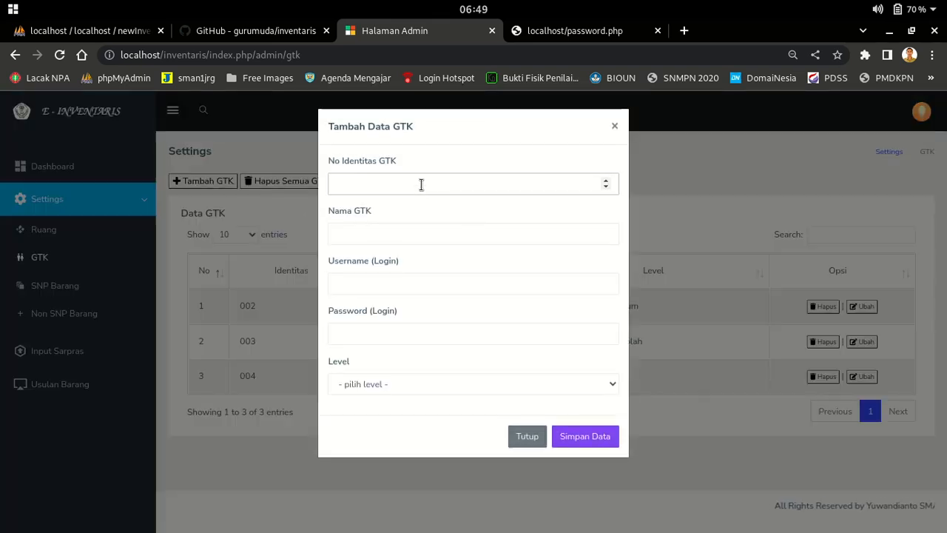
key(Tab)
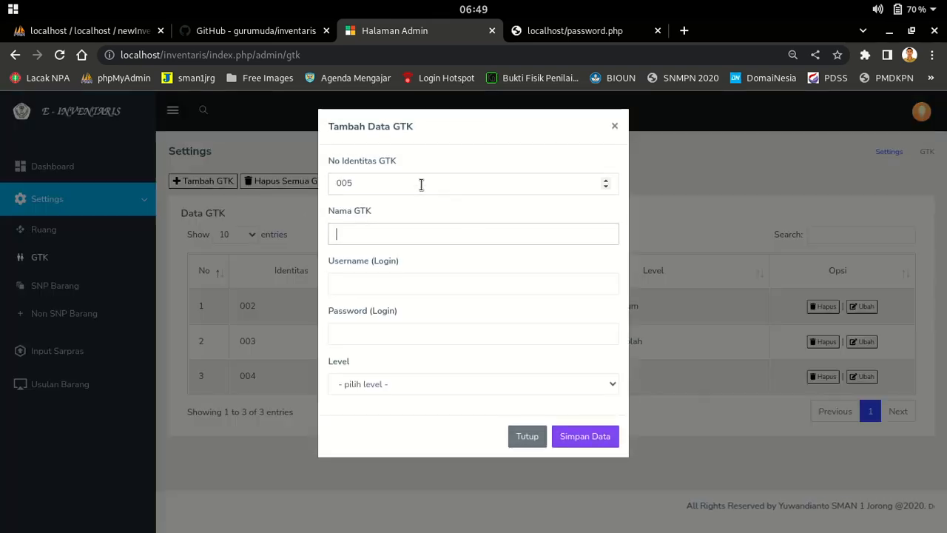
text(ikhwan)
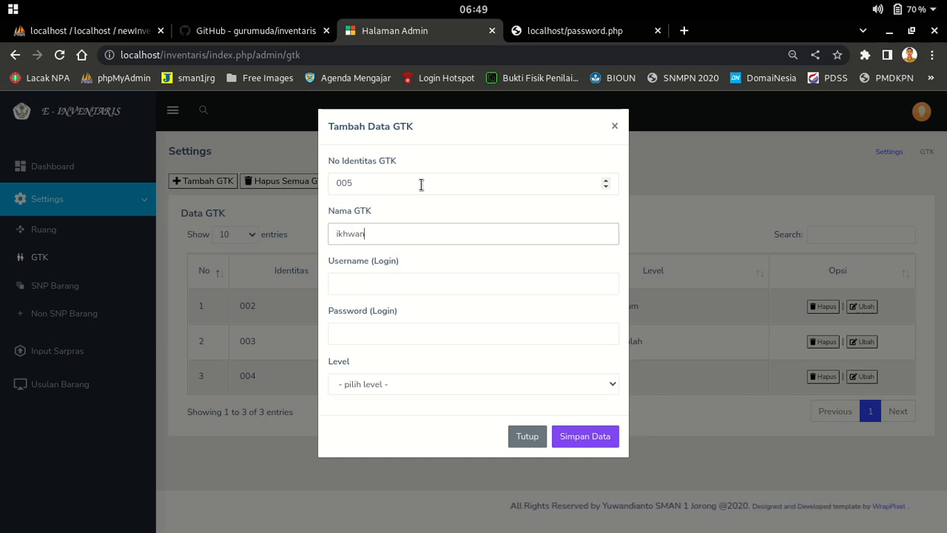
click(448, 281)
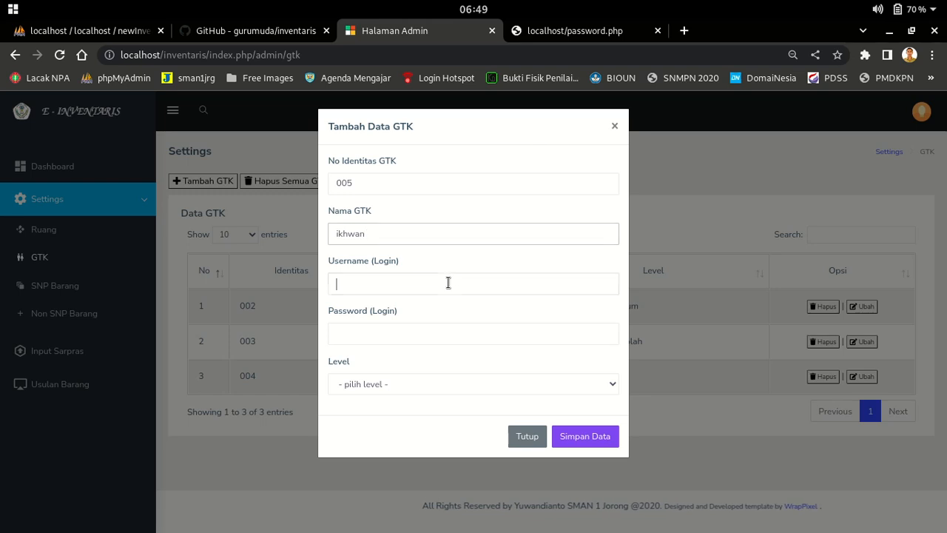
text(ikhwa)
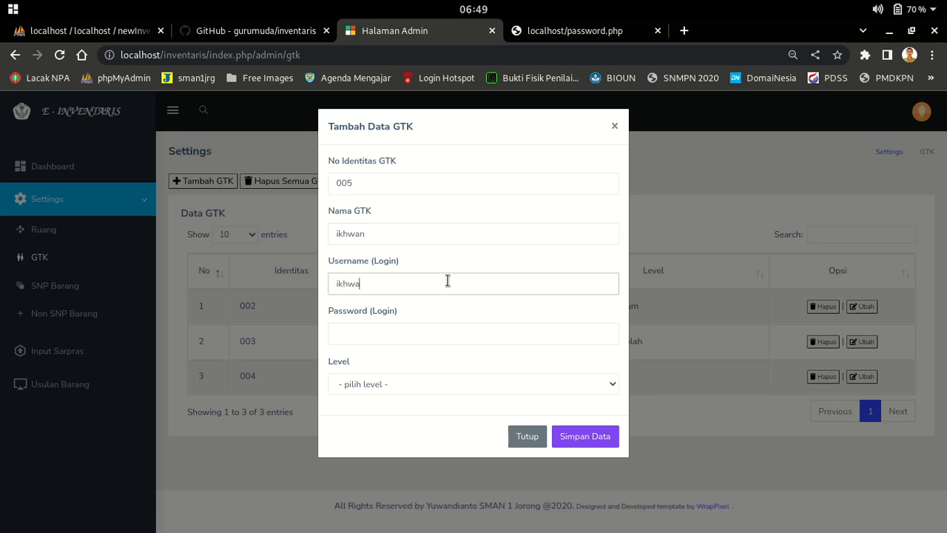
text(n@admin.com)
key(Tab)
text(admin)
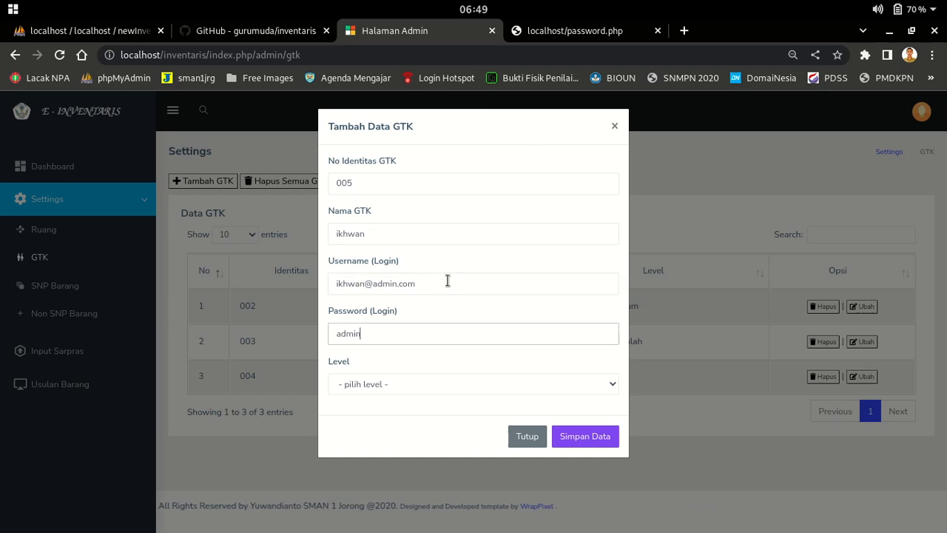
click(448, 381)
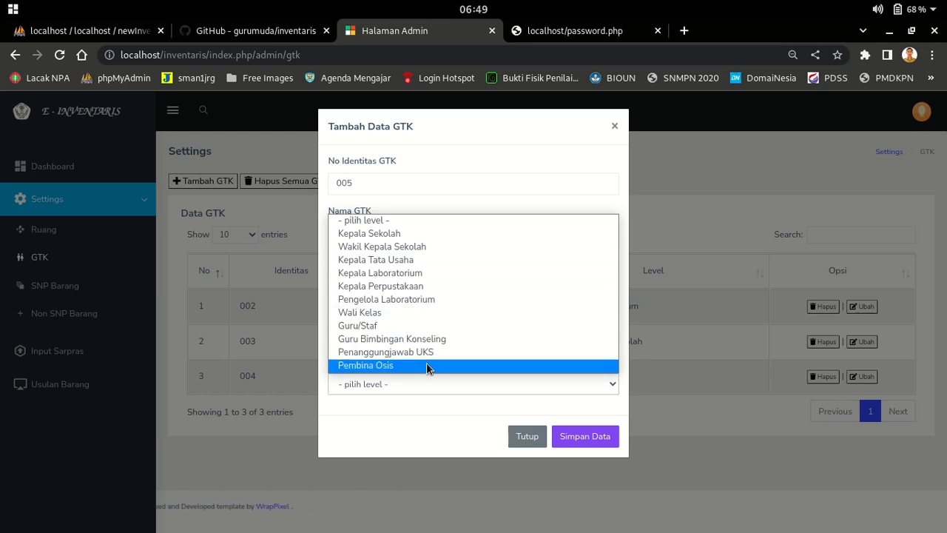
click(398, 234)
click(585, 437)
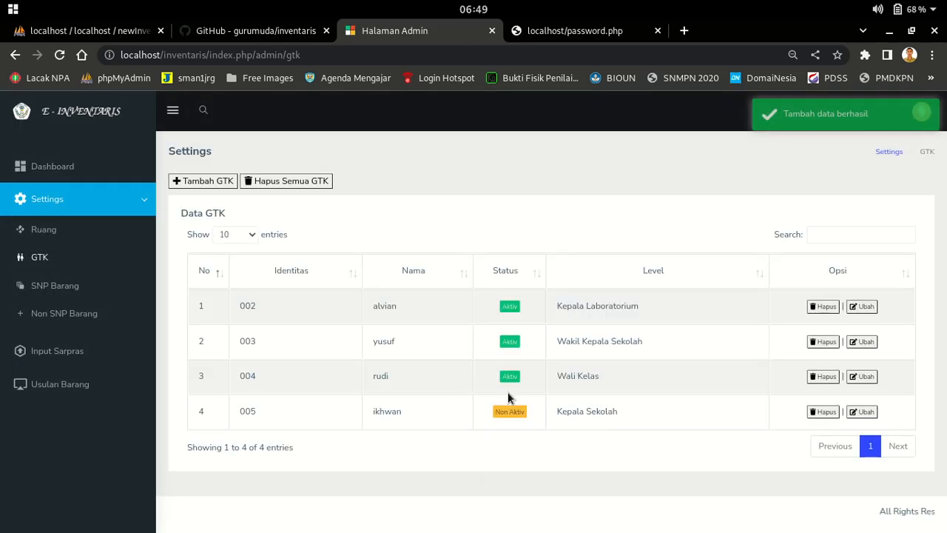
Switch ikhwan's status from Non Aktiv to active and log out of admin
click(510, 411)
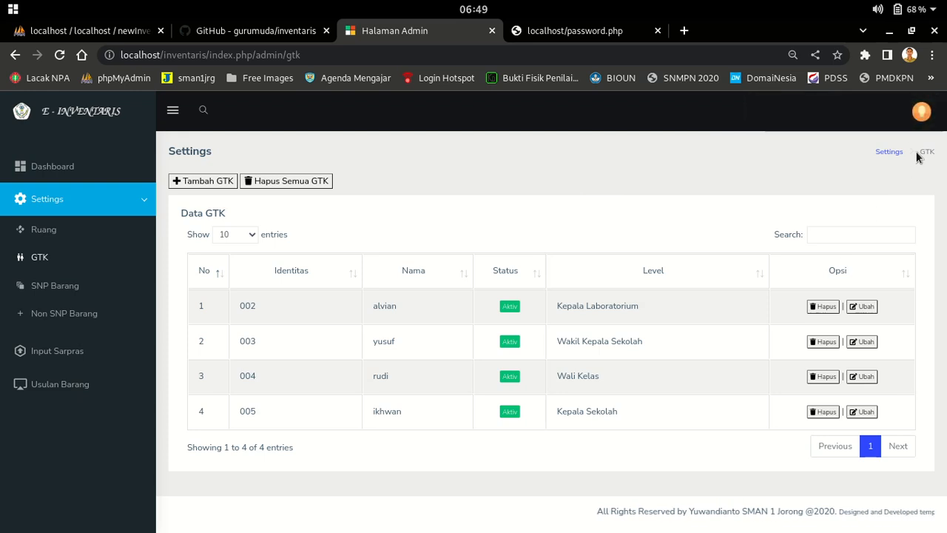
click(922, 111)
click(836, 186)
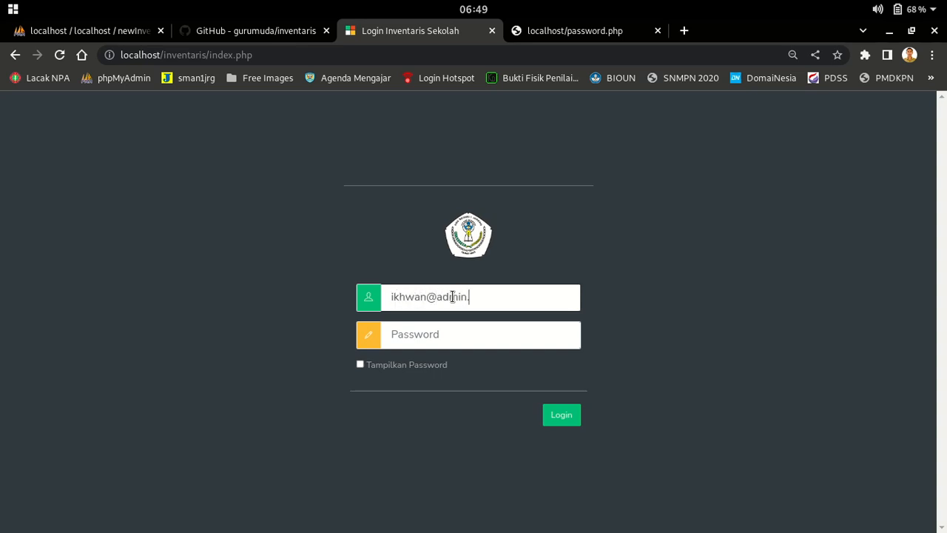
Log in as the new principal account and open Usulan > Kelola Usulan Barang
text(ad)
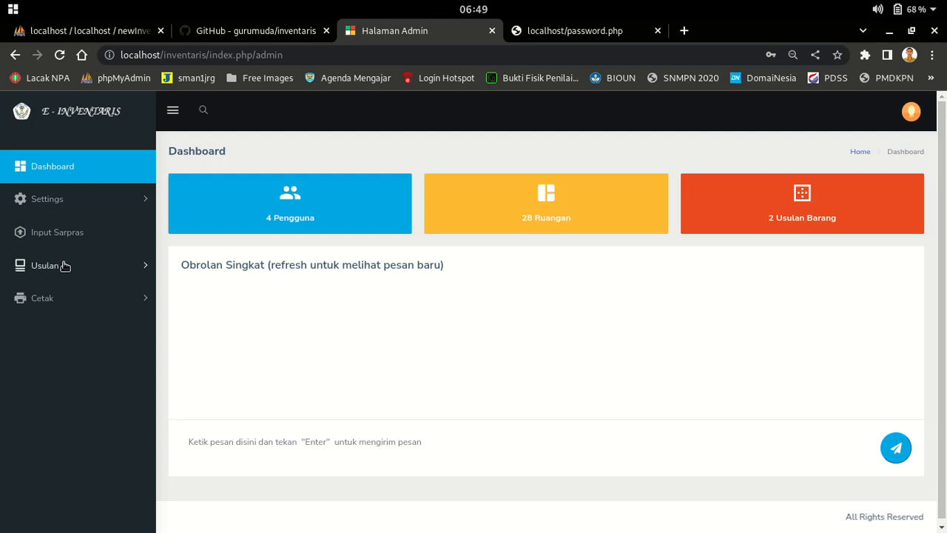
click(65, 266)
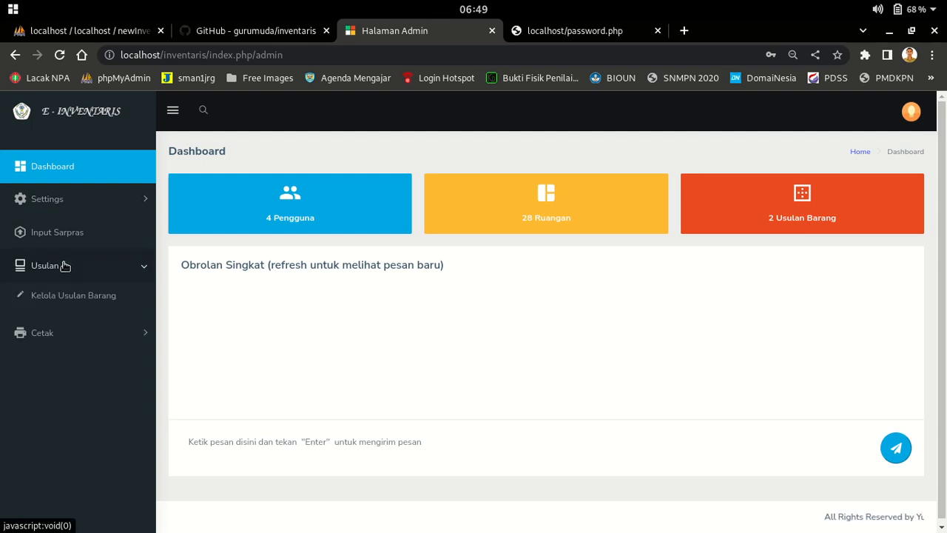
click(52, 295)
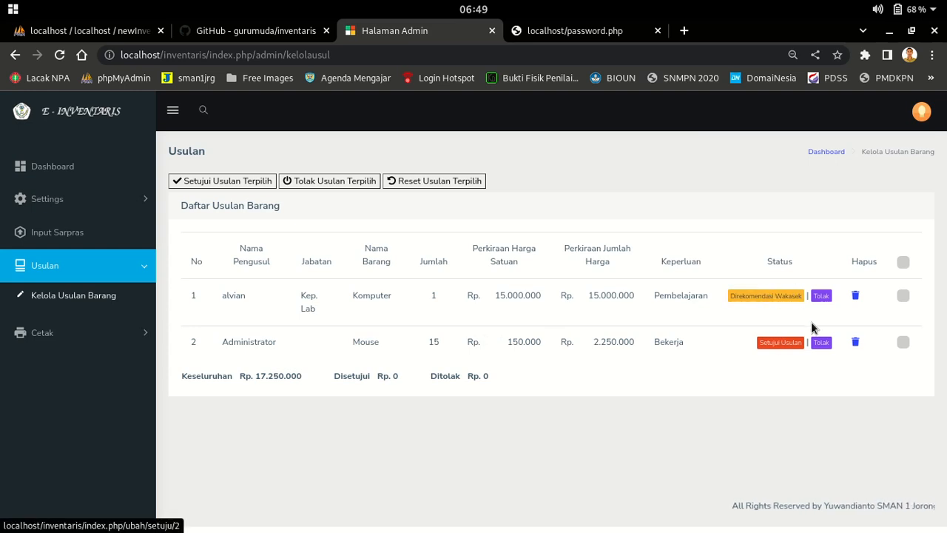
Collapse the sidebar to show all columns, then tick and approve the Komputer proposal
key(ctrl+plus)
key(ctrl+plus)
scroll(696, 415, down, 2)
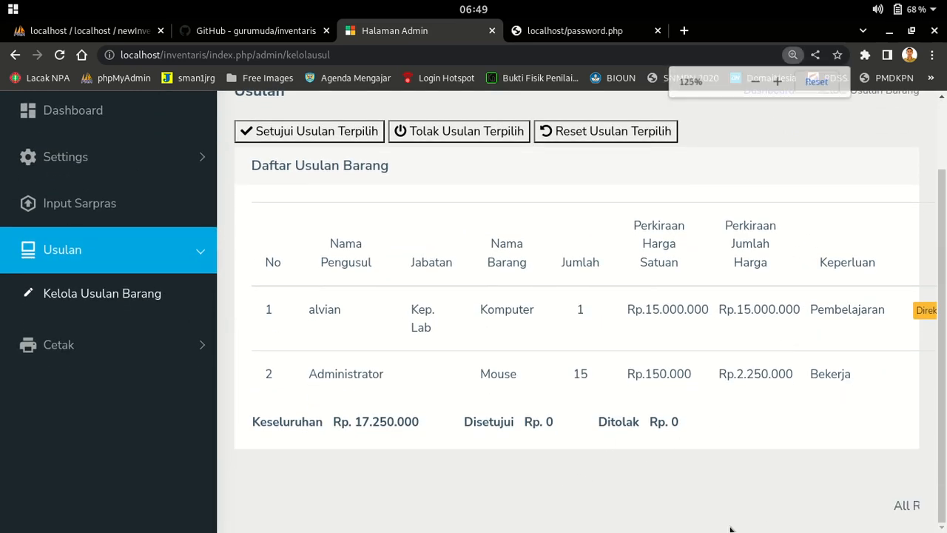
key(ctrl+minus)
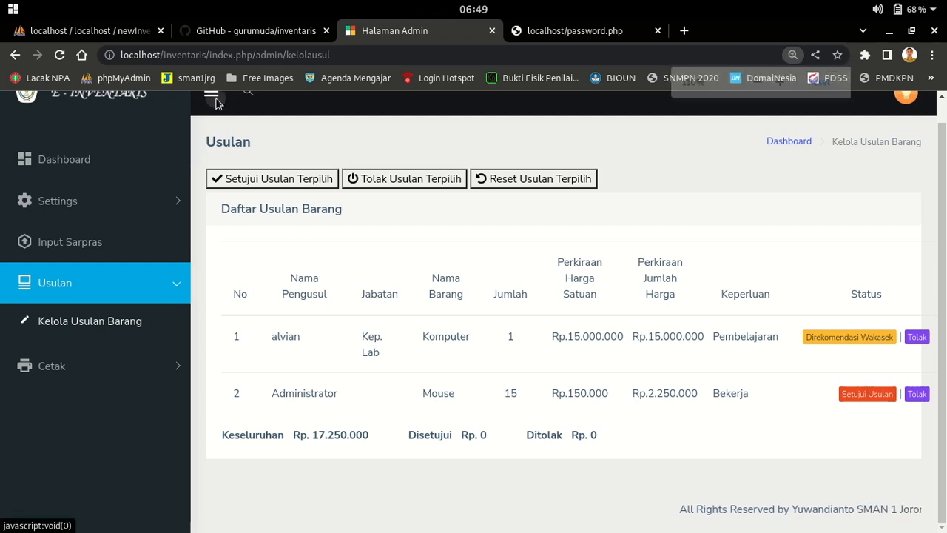
click(211, 91)
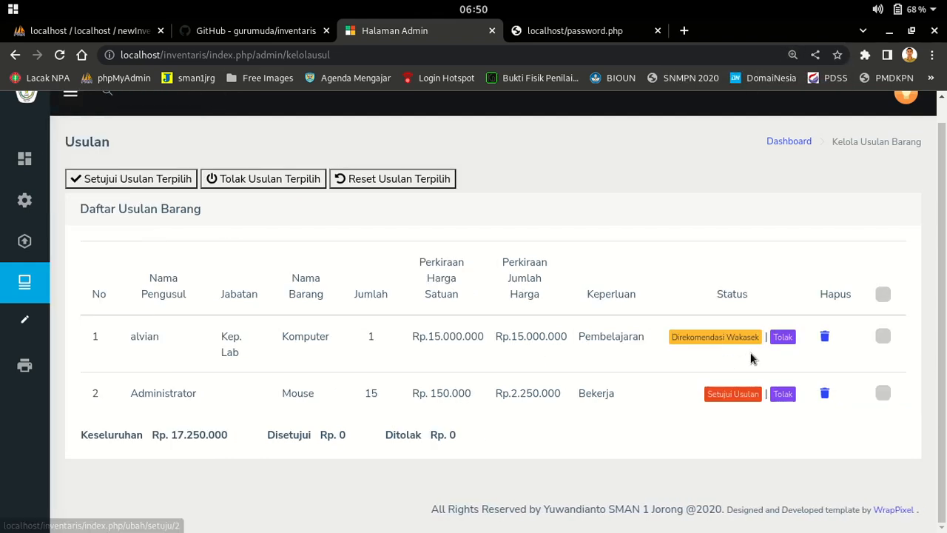
key(ctrl+plus)
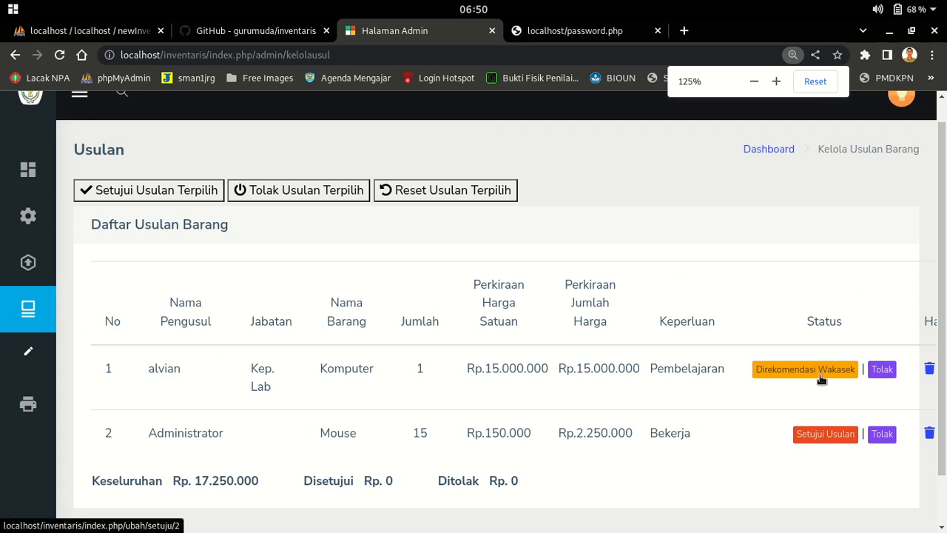
key(ctrl+minus)
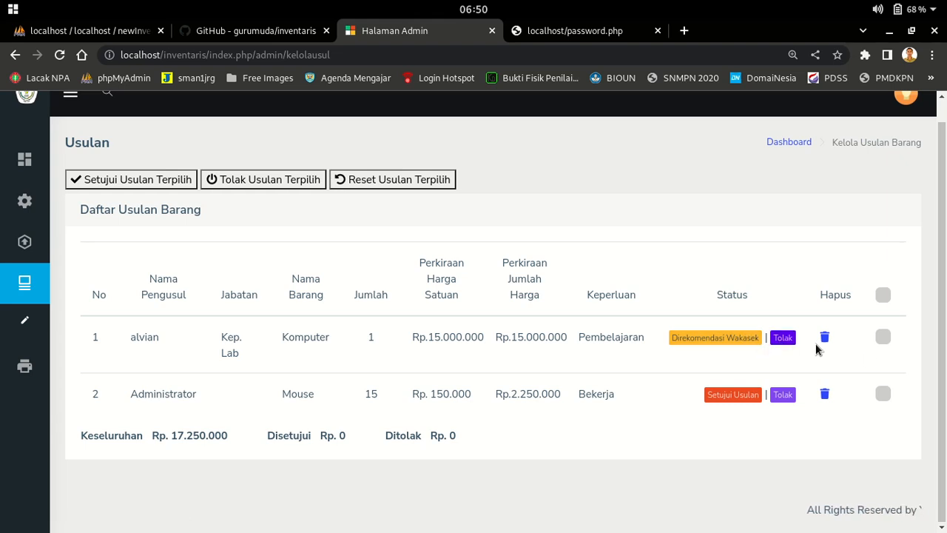
click(883, 338)
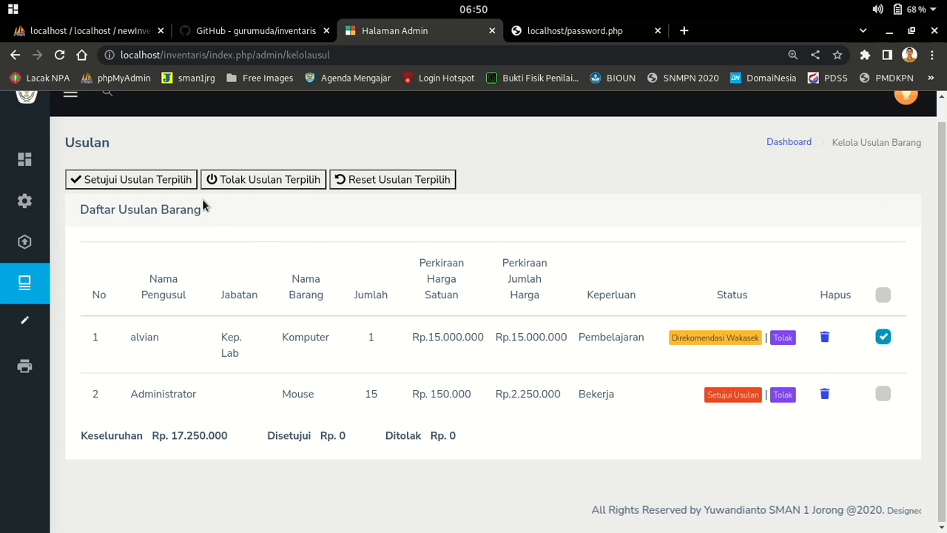
click(159, 183)
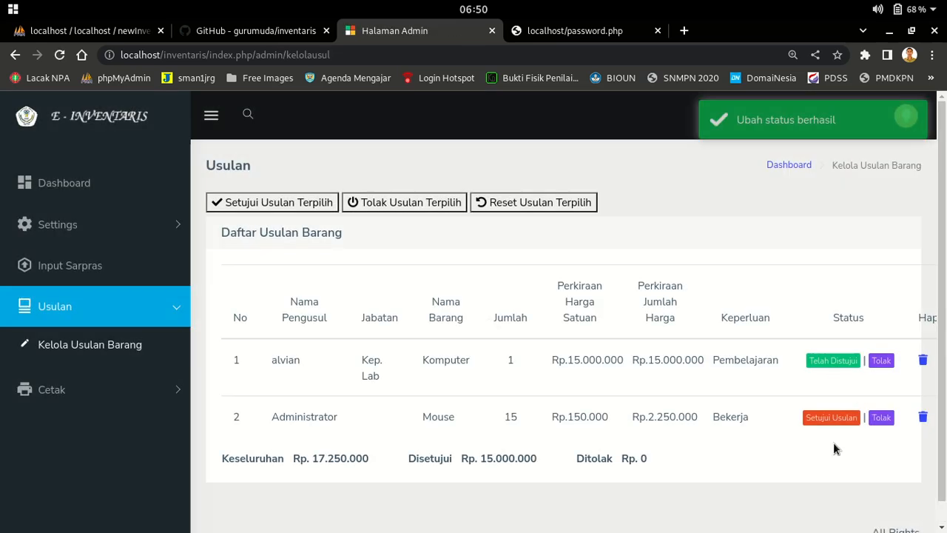
Reset the Mouse proposal to pending and check totals: Keseluruhan Rp. 17.250.000, Disetujui Rp. 15.000.000
key(ctrl+minus)
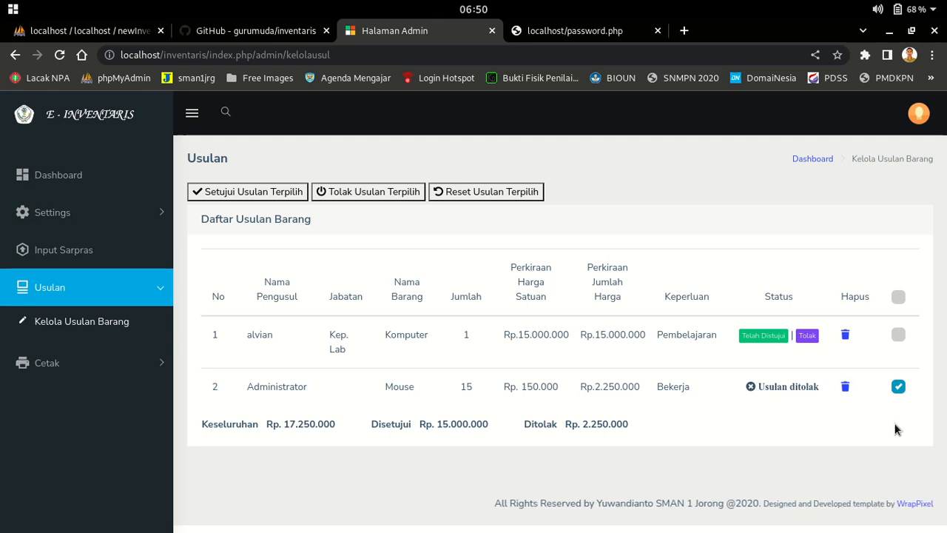
click(490, 193)
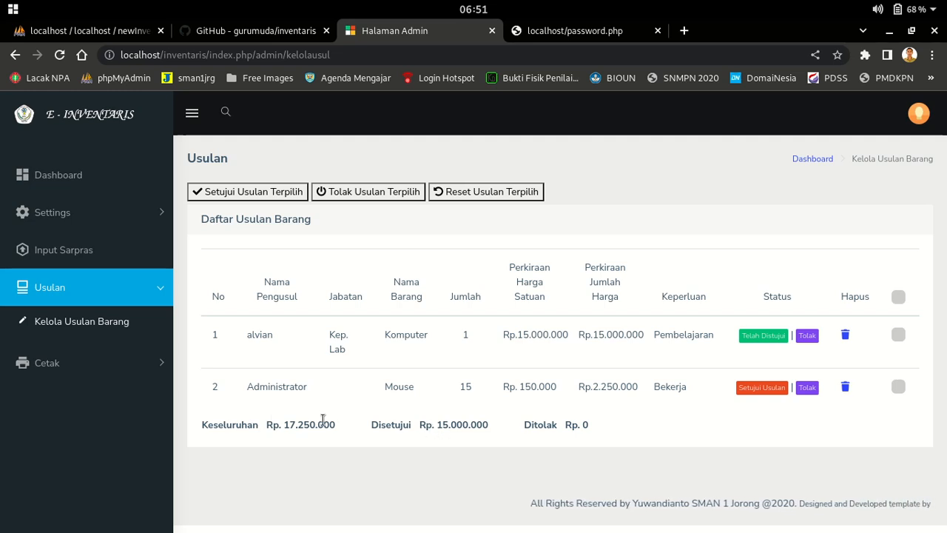
drag(336, 422, 193, 438)
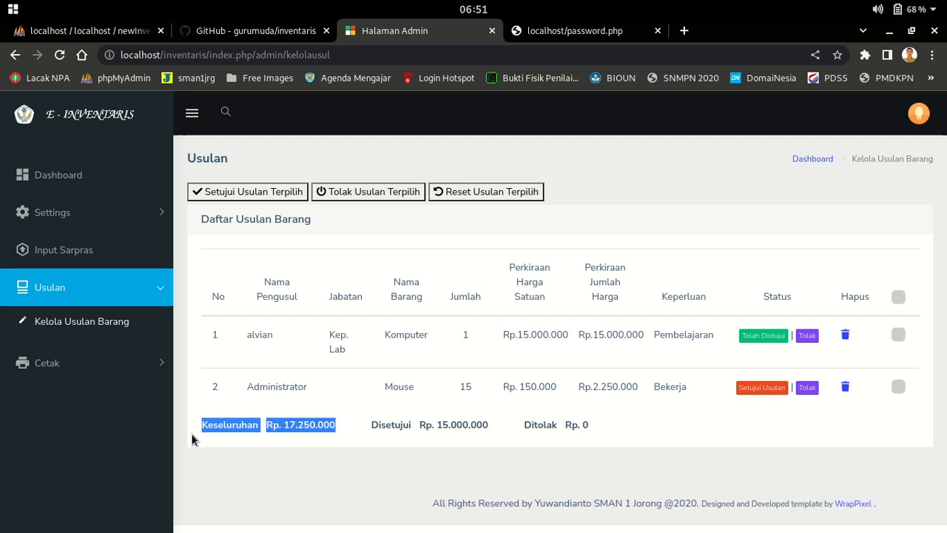
click(495, 422)
drag(495, 424, 365, 430)
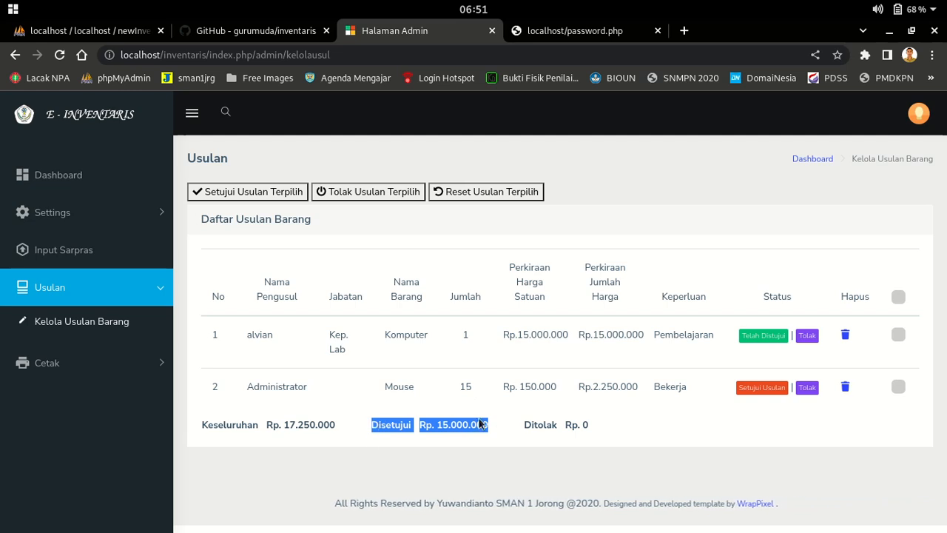
click(208, 426)
drag(202, 424, 497, 427)
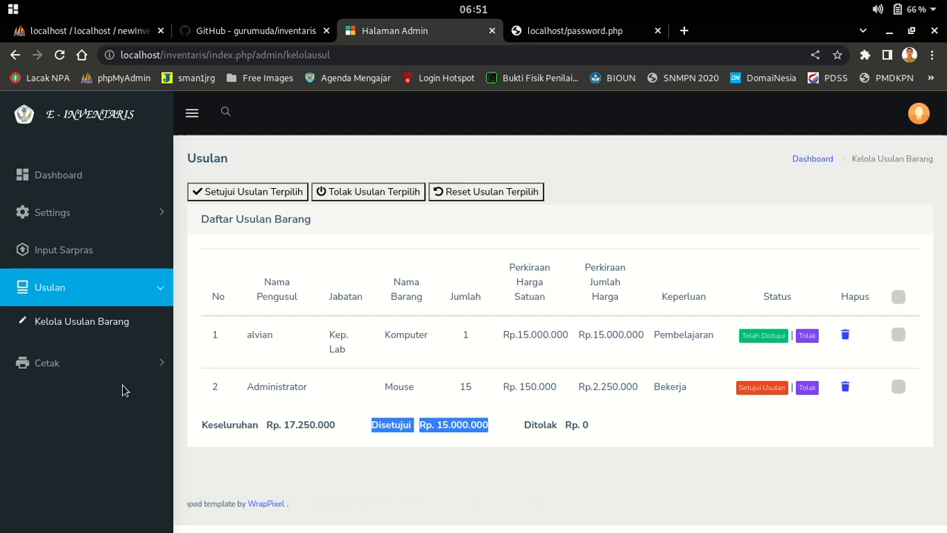
View the Cetak > Usulan proposals report, then return to the admin Dashboard
click(73, 363)
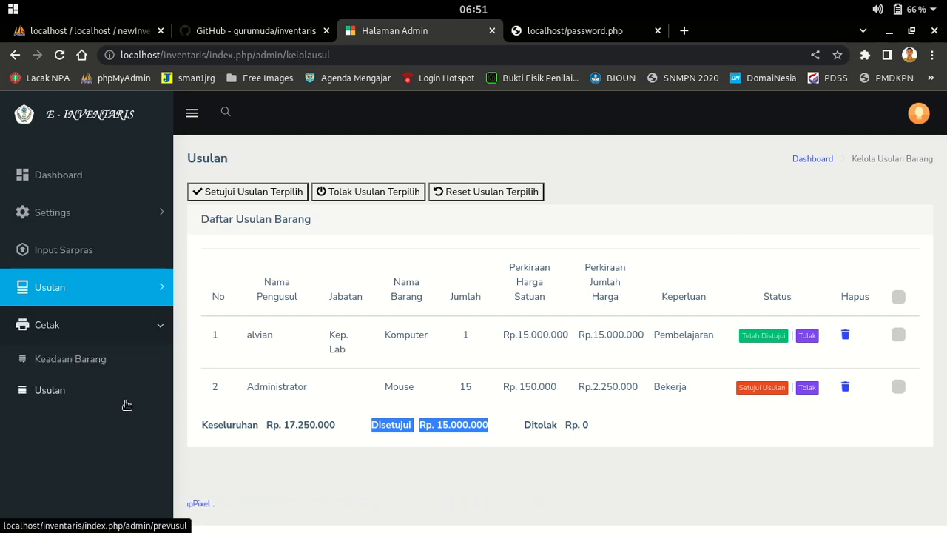
click(73, 362)
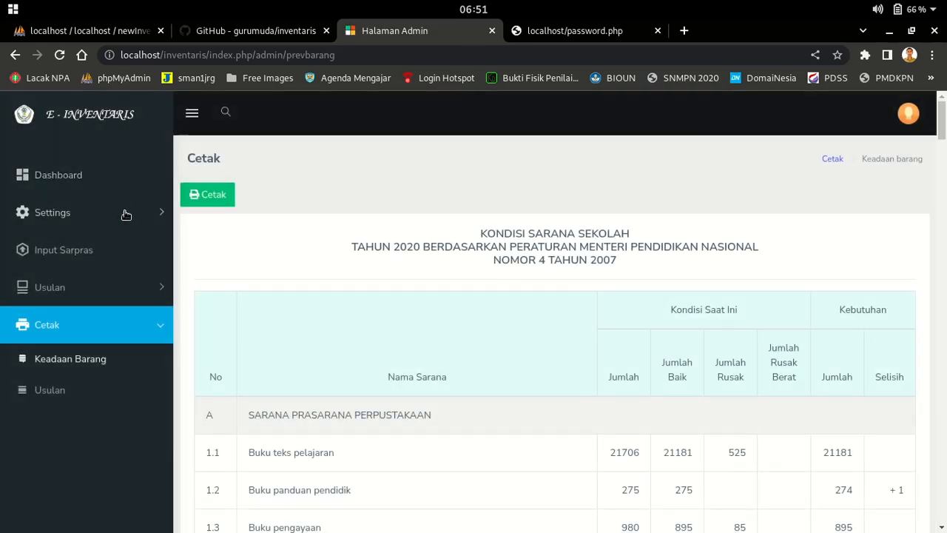
click(65, 390)
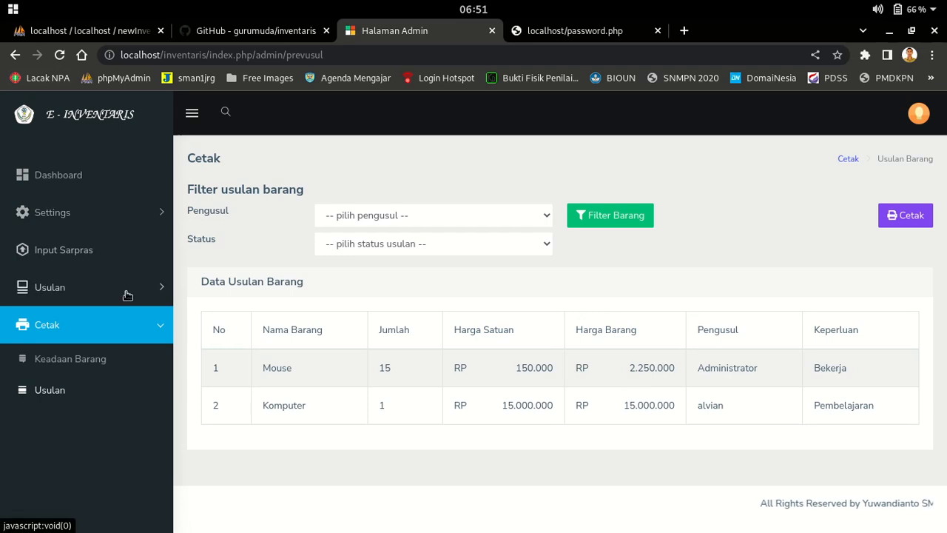
click(79, 188)
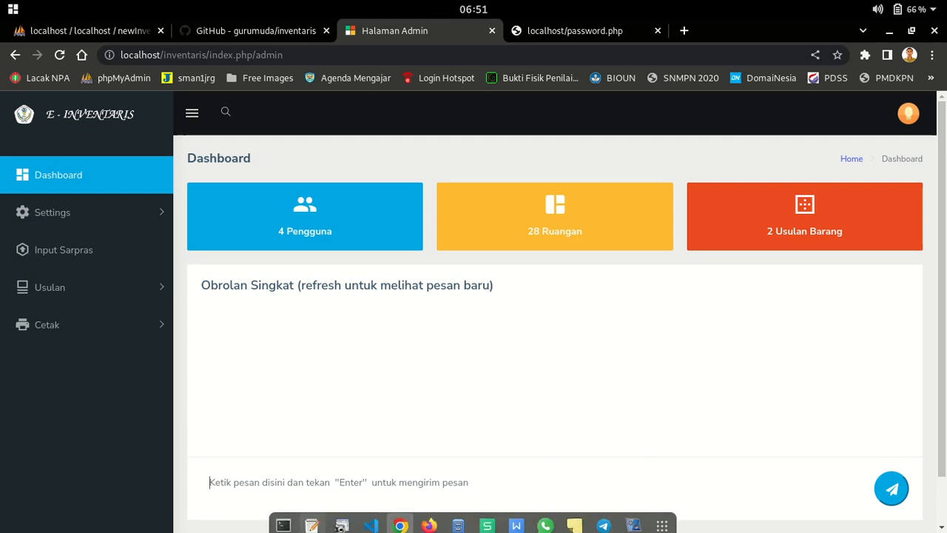
scroll(912, 275, down, 2)
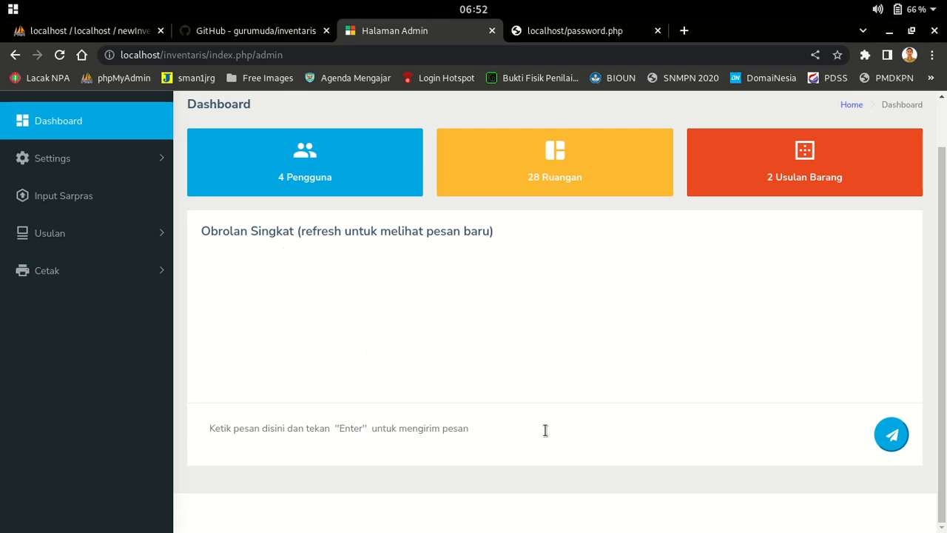
Send the chat message 'silakan membuat usulan barang' in the Obrolan Singkat panel
text(tes)
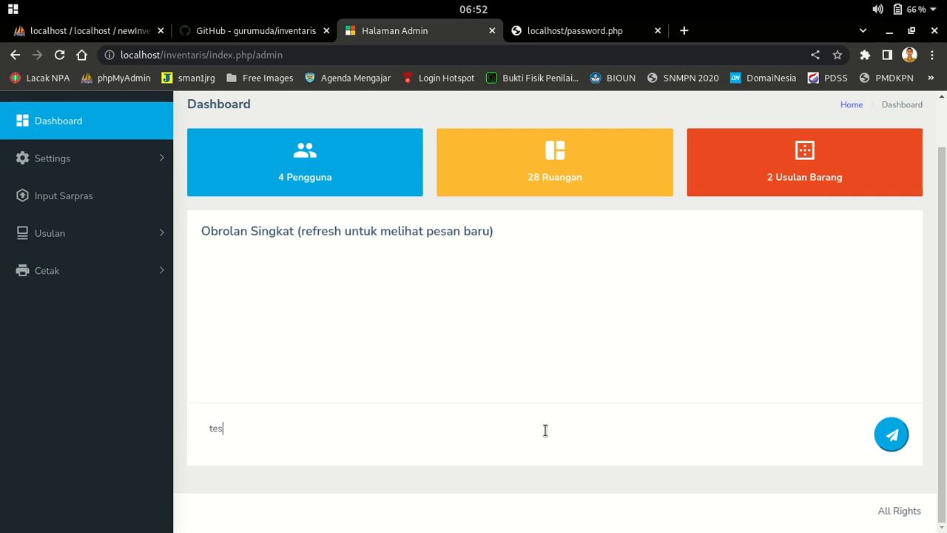
text(e)
key(BackSpace)
key(BackSpace)
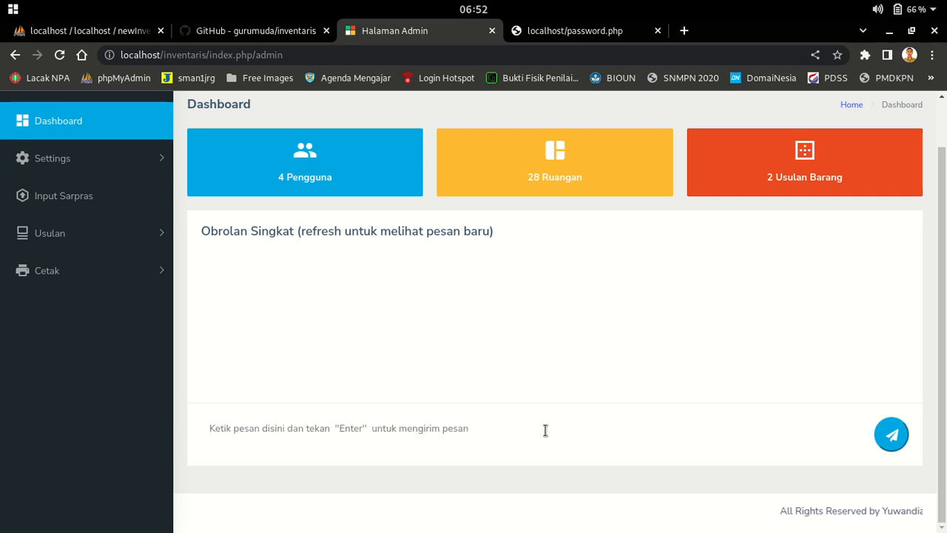
text(silakan membe)
key(BackSpace)
text(u)
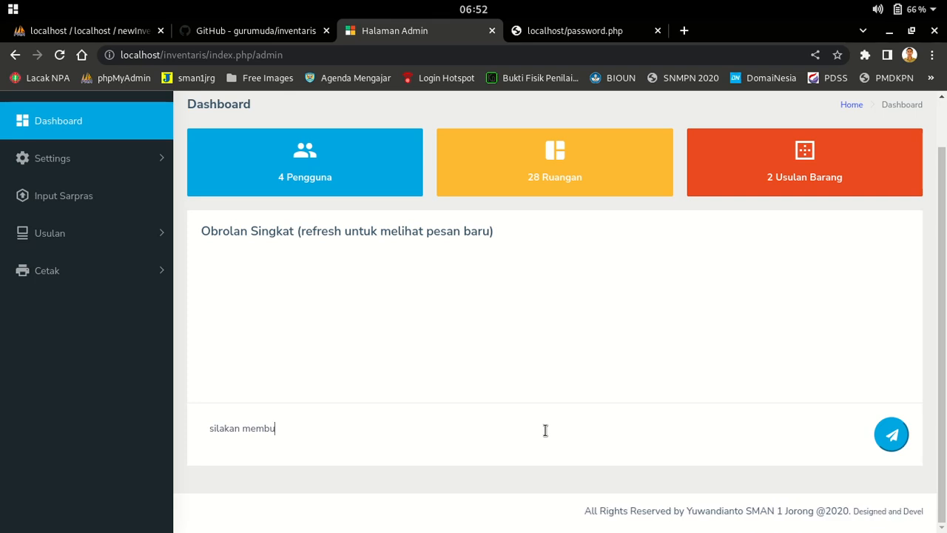
text(at usulan barang)
click(894, 448)
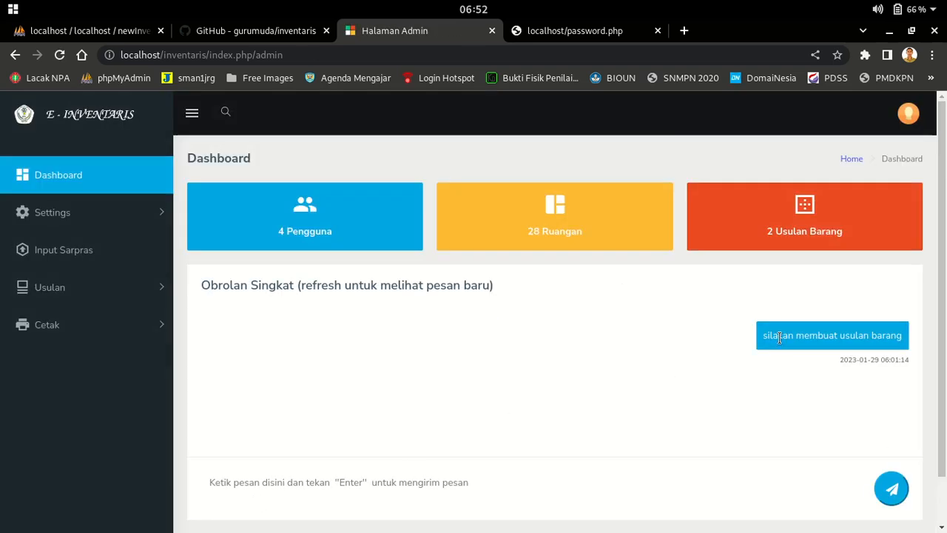
click(906, 122)
Log out of the admin account and sign in with the other user's username and password
click(781, 193)
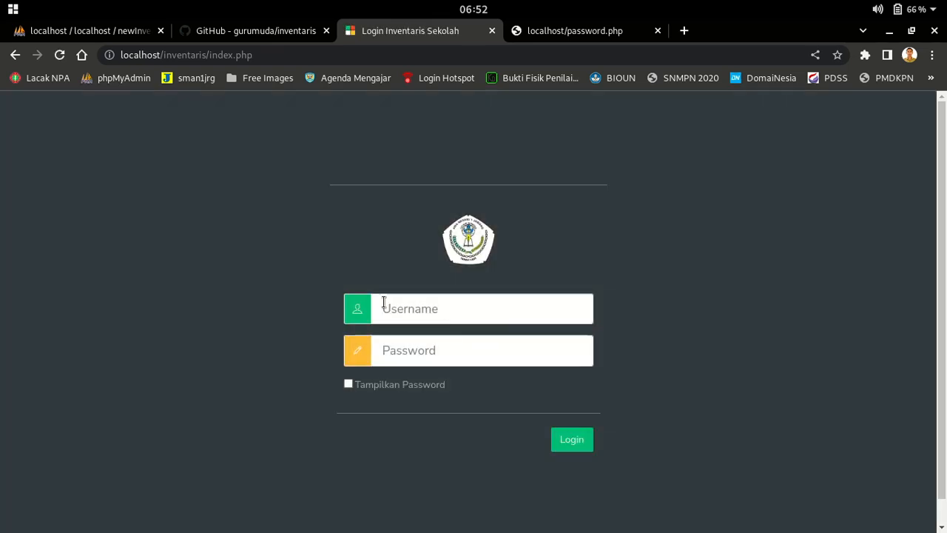
click(470, 310)
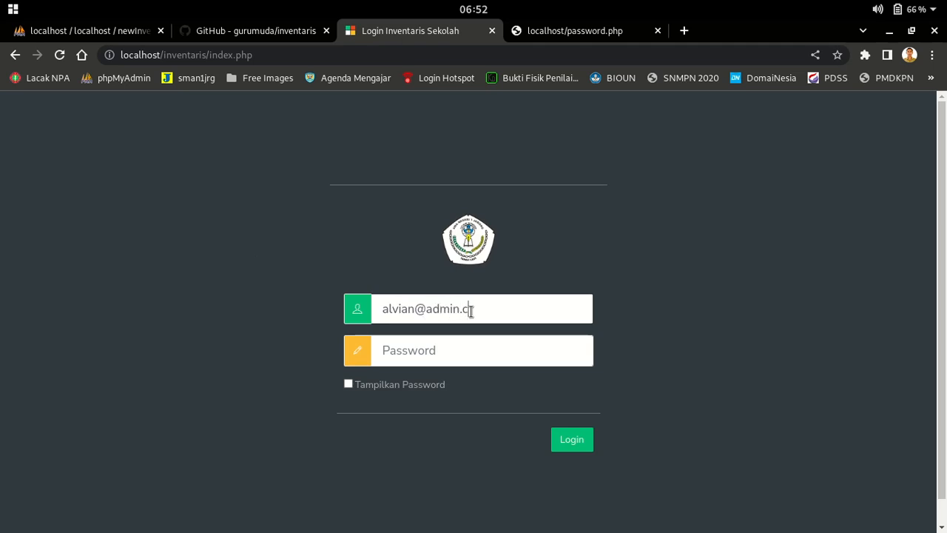
text(ad)
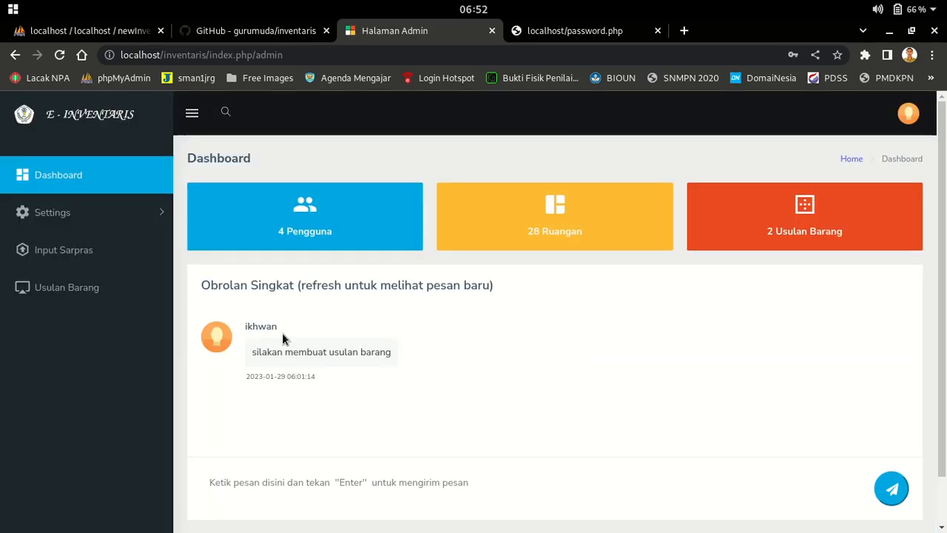
Send 'siap pak' in the chat as the reply to the administrator's message
drag(282, 335, 241, 323)
click(389, 418)
click(417, 488)
text(siap pak)
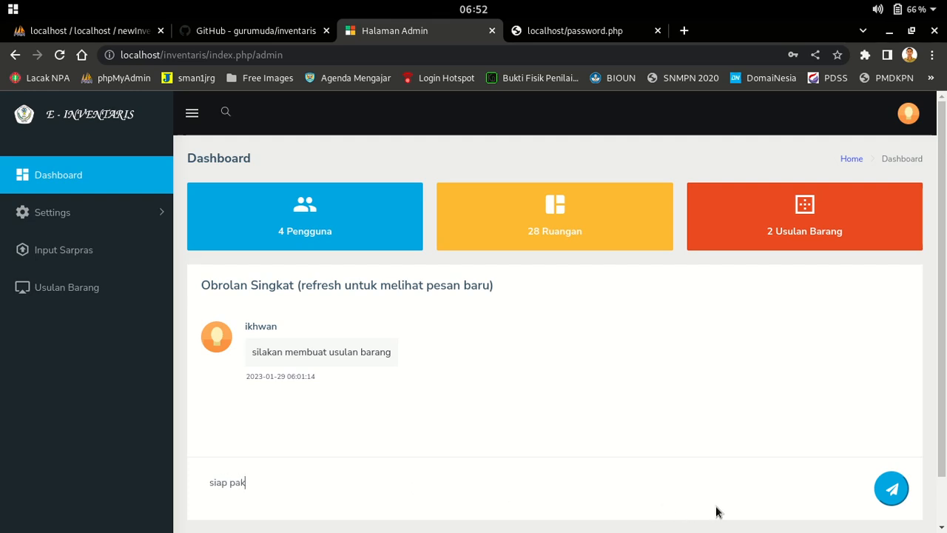
click(892, 489)
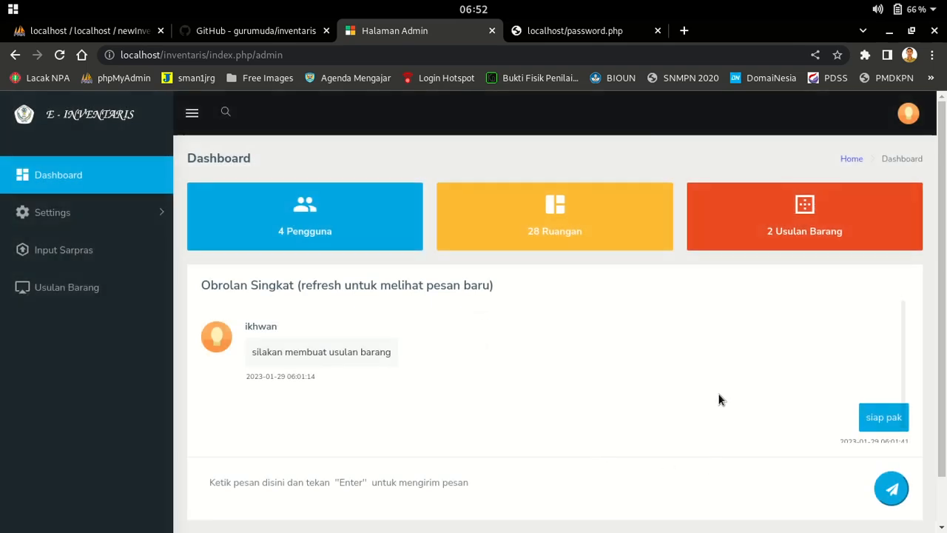
Scroll the chat to check that the reply was sent, then return to the database administration page
scroll(452, 279, down, 2)
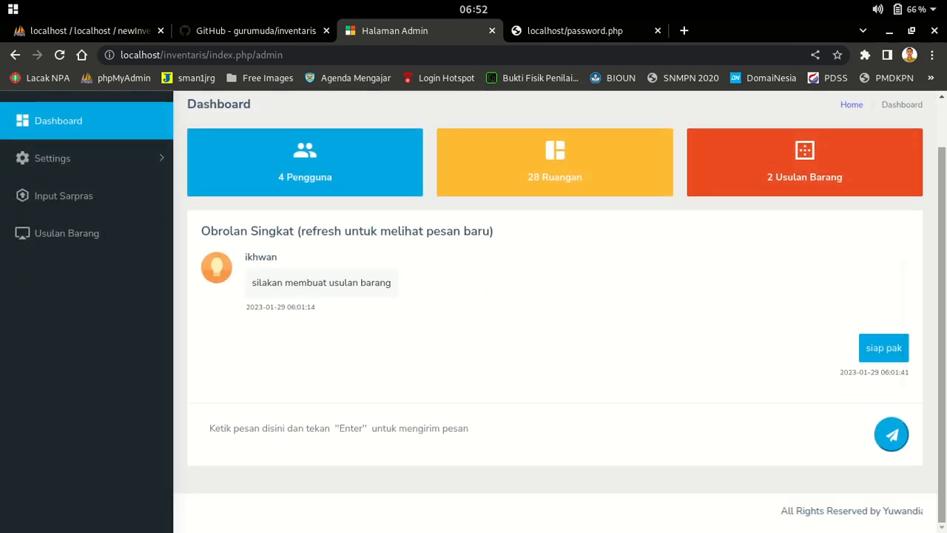
scroll(751, 362, up, 2)
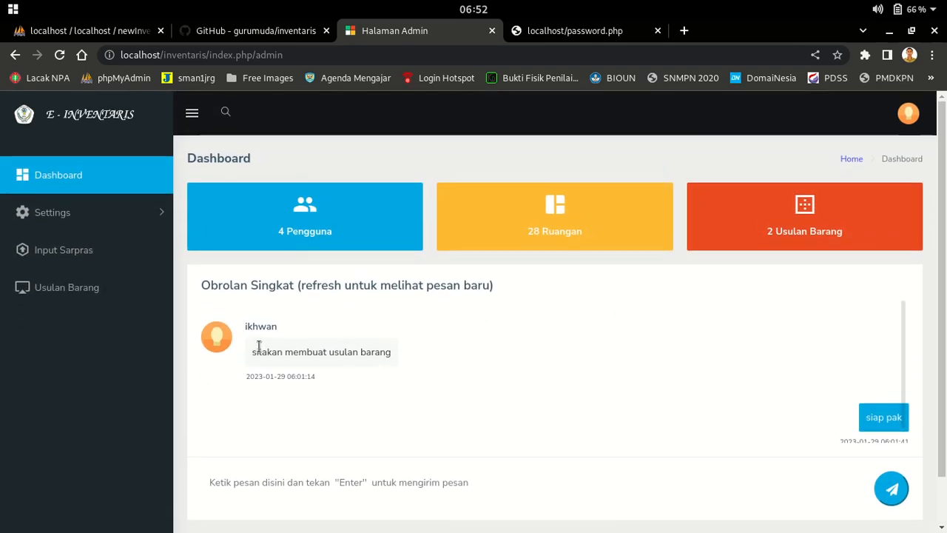
scroll(233, 373, down, 2)
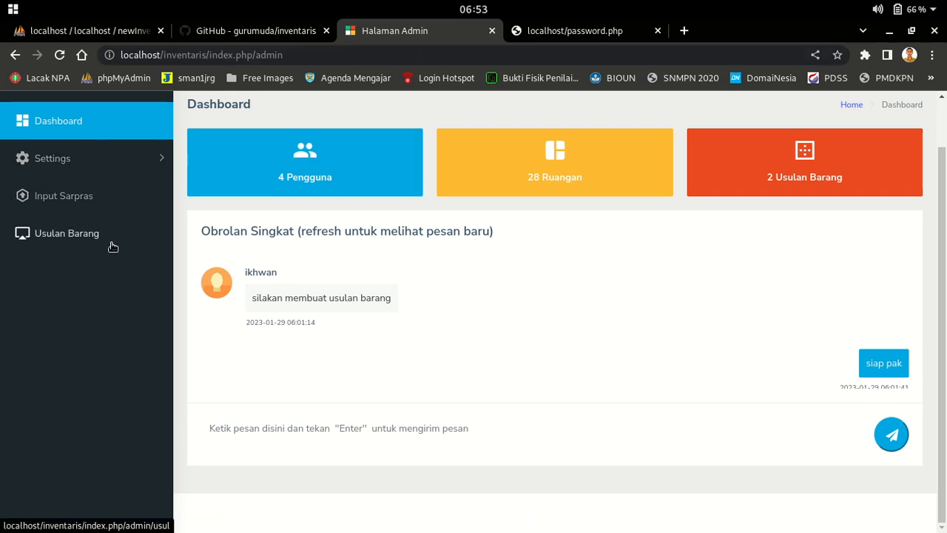
scroll(666, 360, up, 1)
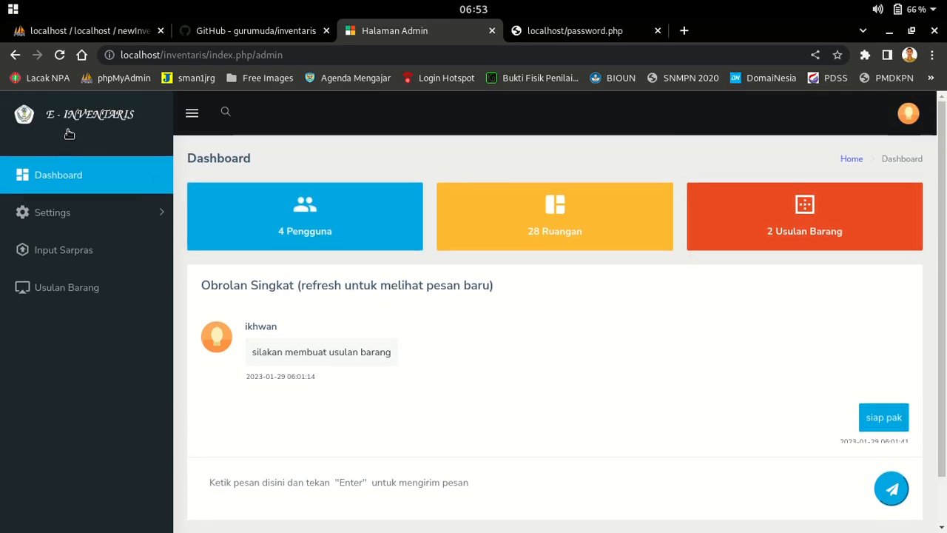
click(119, 33)
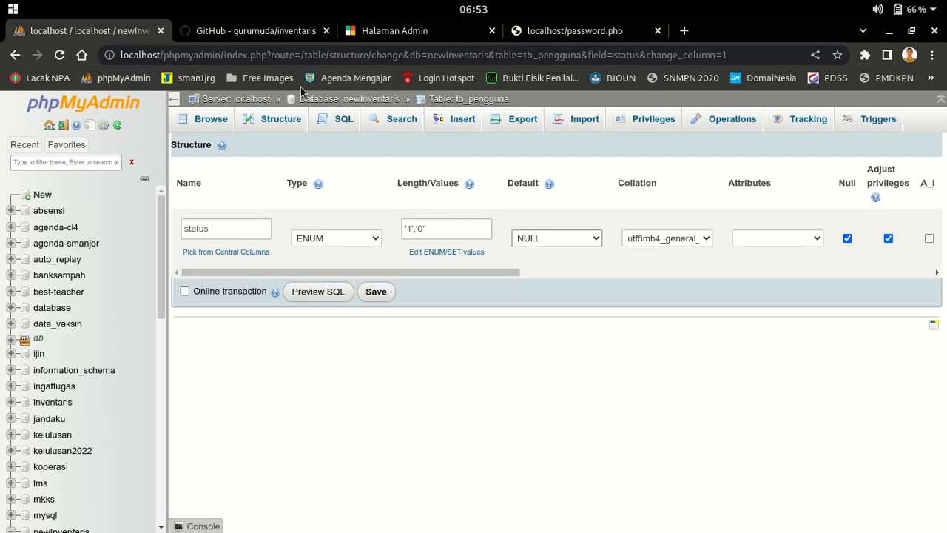
click(212, 33)
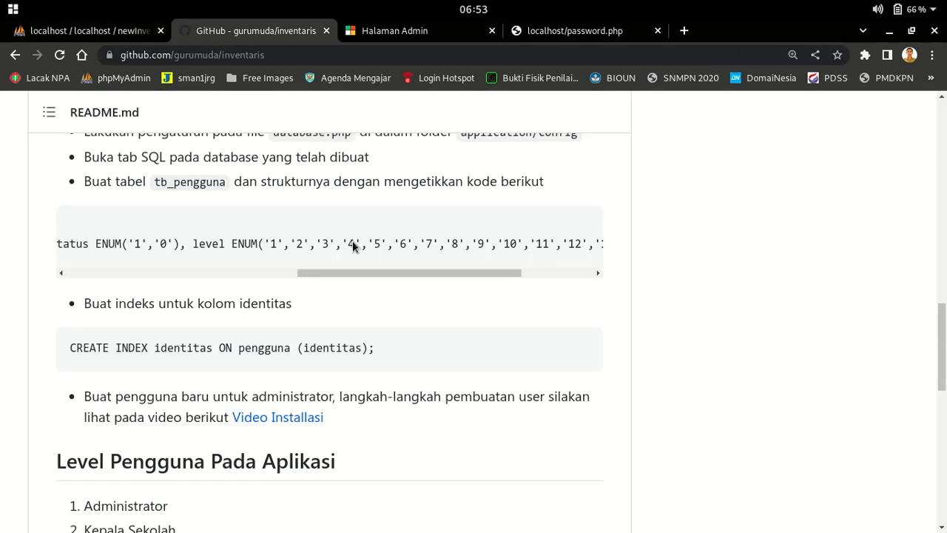
scroll(724, 357, down, 9)
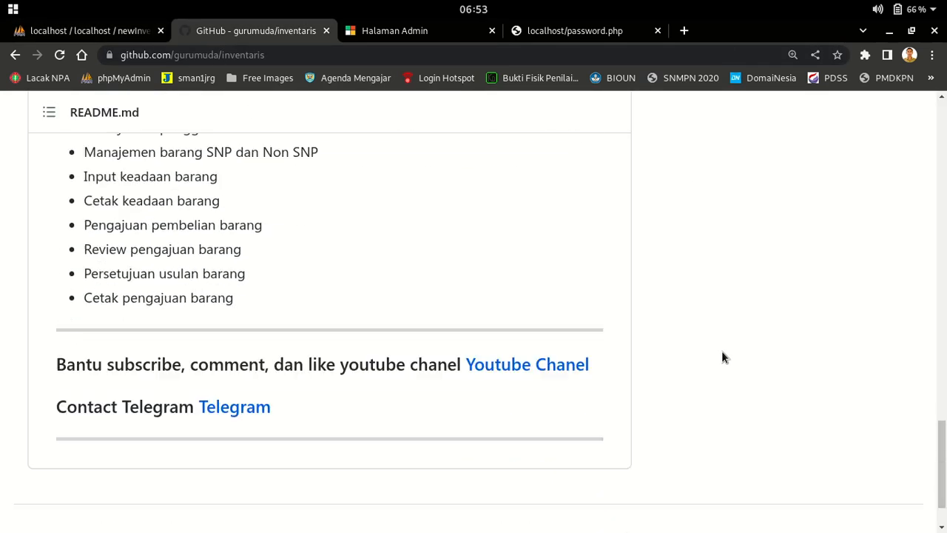
scroll(724, 357, up, 10)
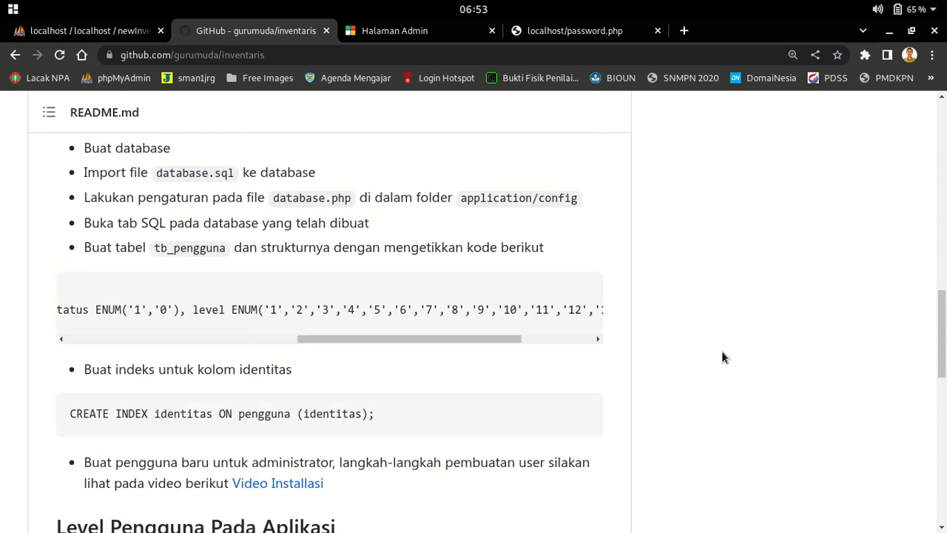
scroll(724, 358, up, 3)
scroll(724, 357, down, 8)
scroll(724, 357, down, 5)
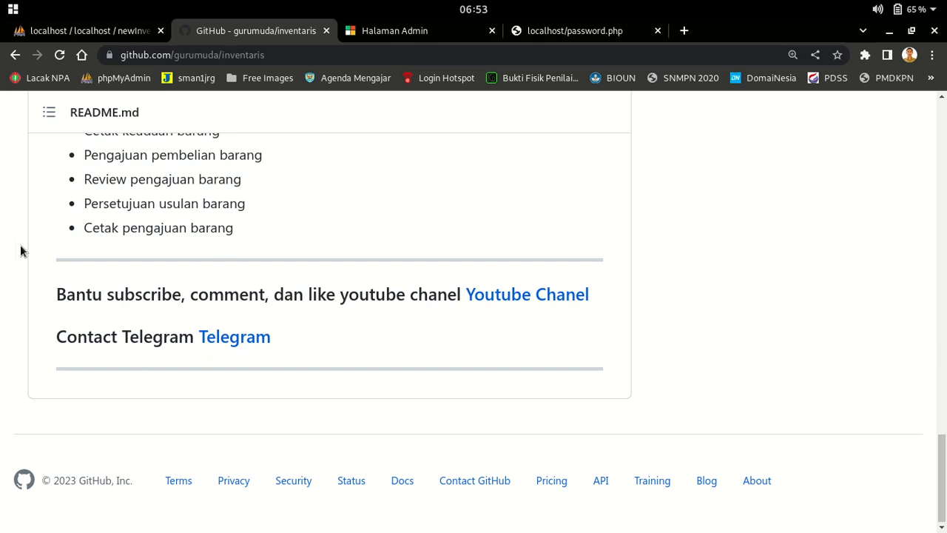
scroll(743, 331, up, 5)
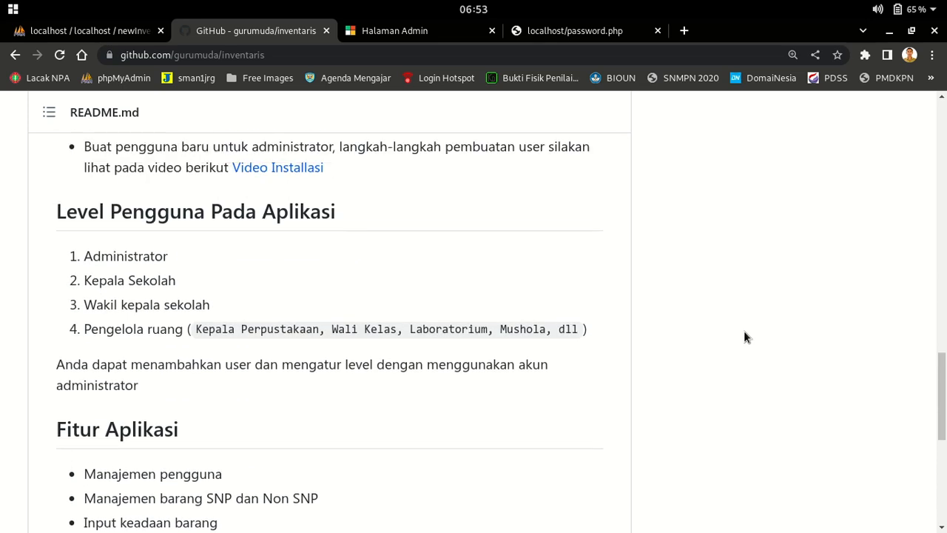
scroll(744, 330, down, 4)
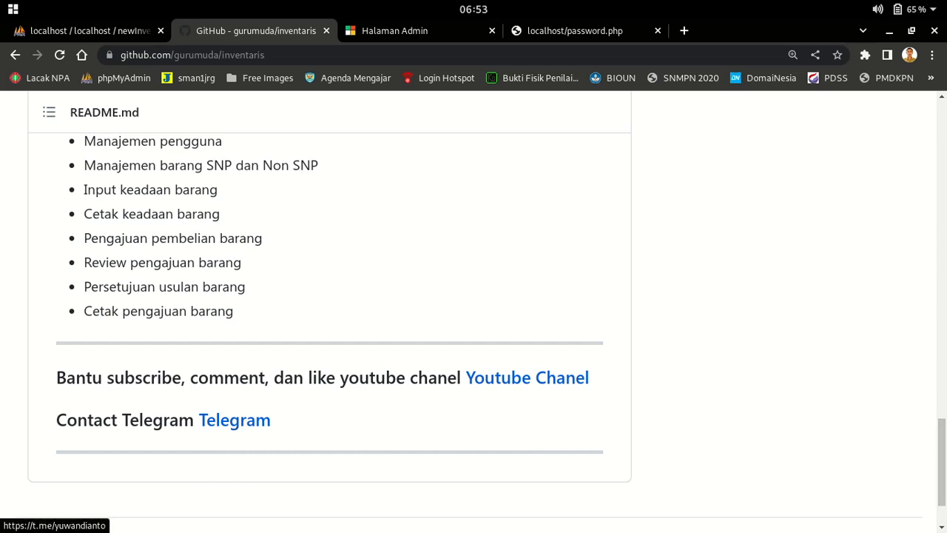
drag(943, 454, 934, 145)
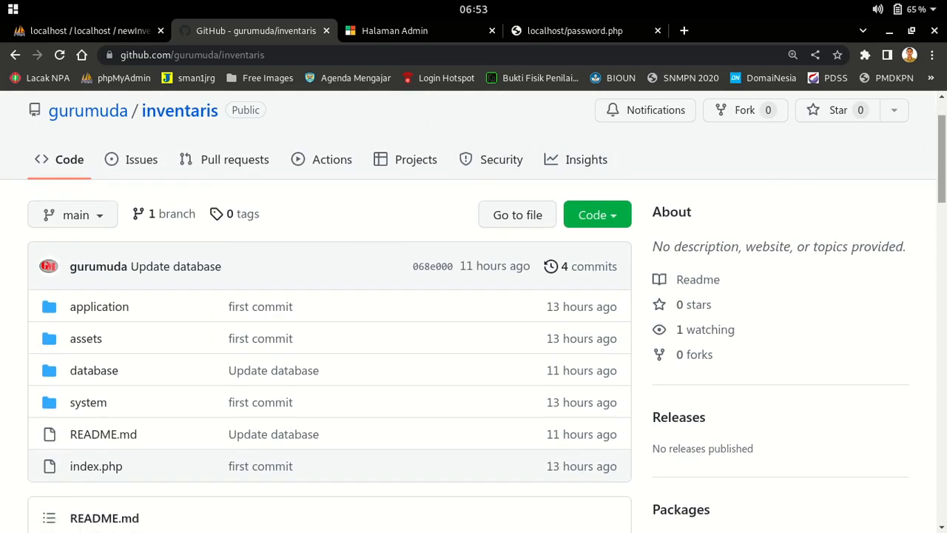
scroll(474, 311, down, 3)
scroll(330, 311, down, 5)
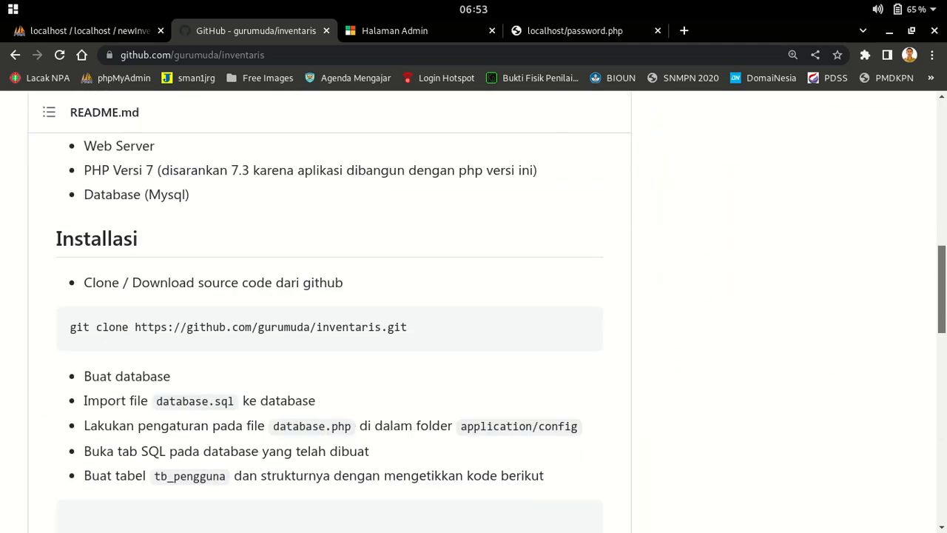
scroll(329, 311, down, 3)
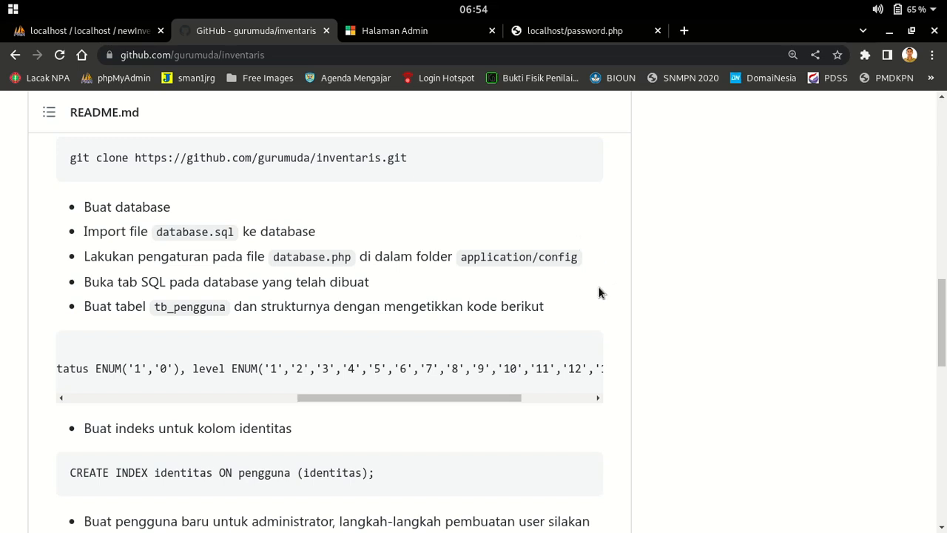
click(363, 34)
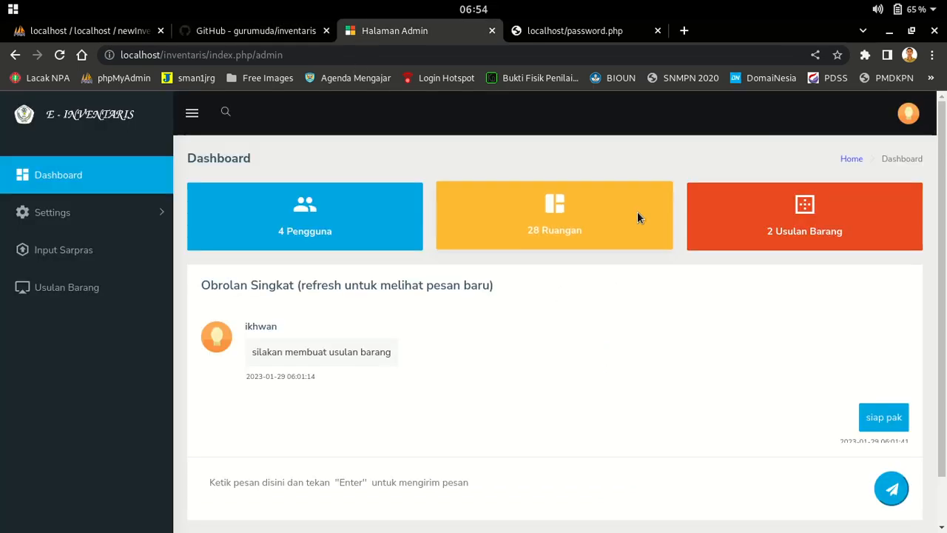